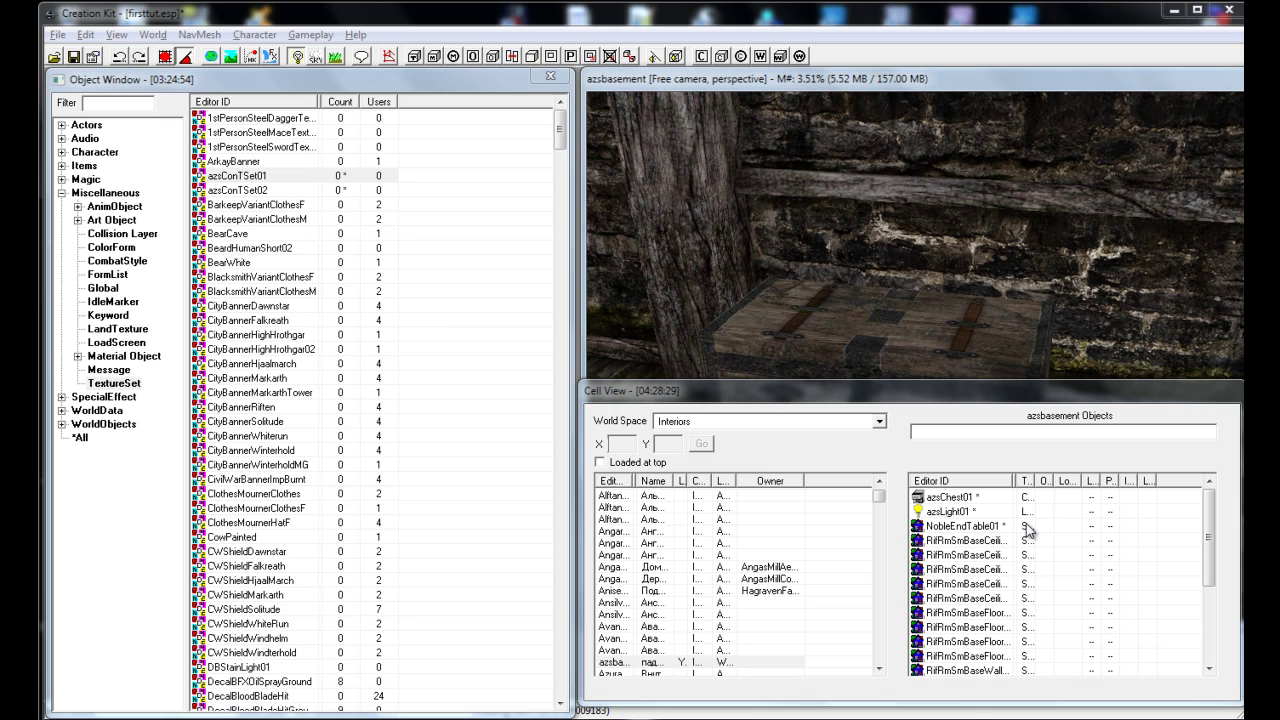
Locate the chest in the azsbasement cell and open its base container azsChest01
double_click(1026, 526)
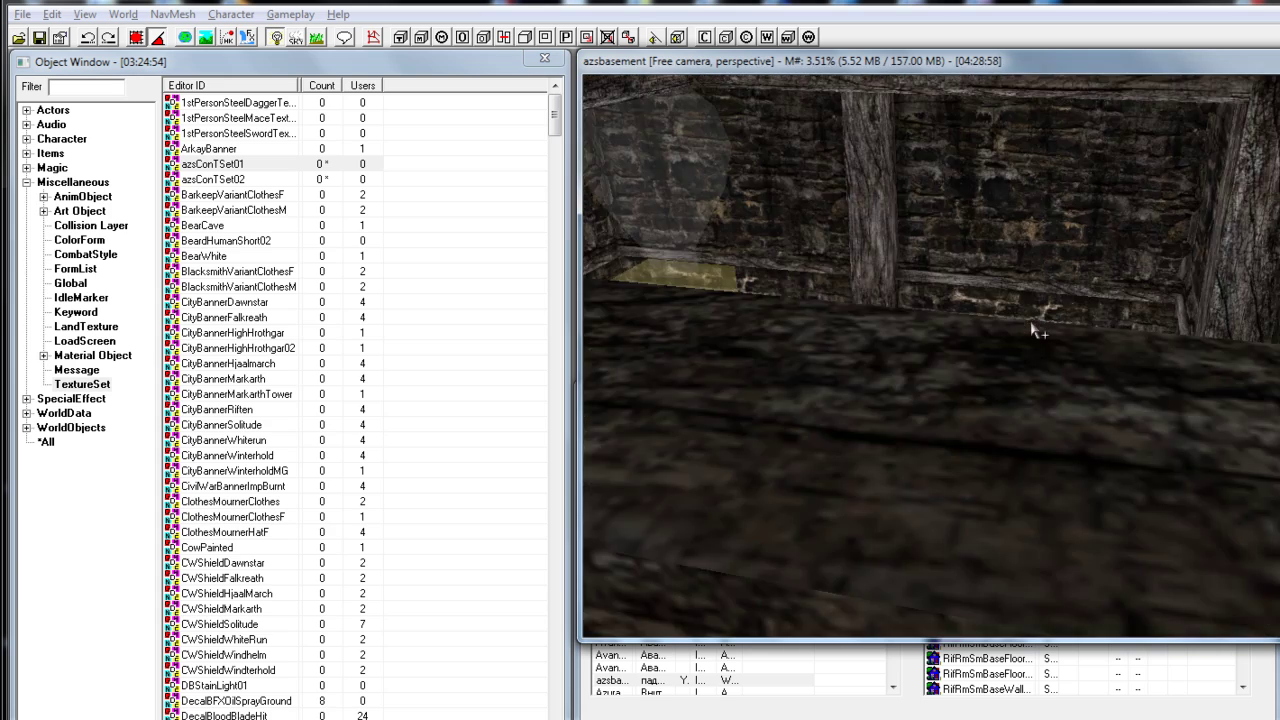
scroll(1040, 335, "up", 2)
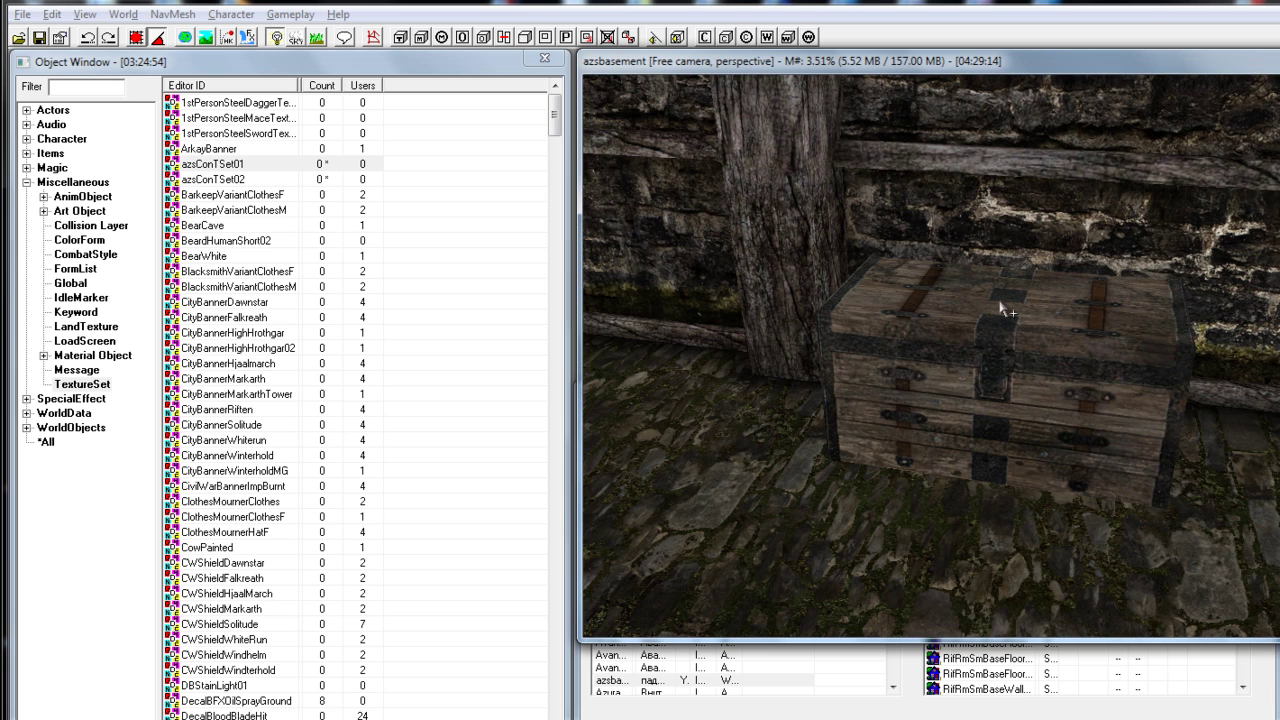
double_click(1000, 305)
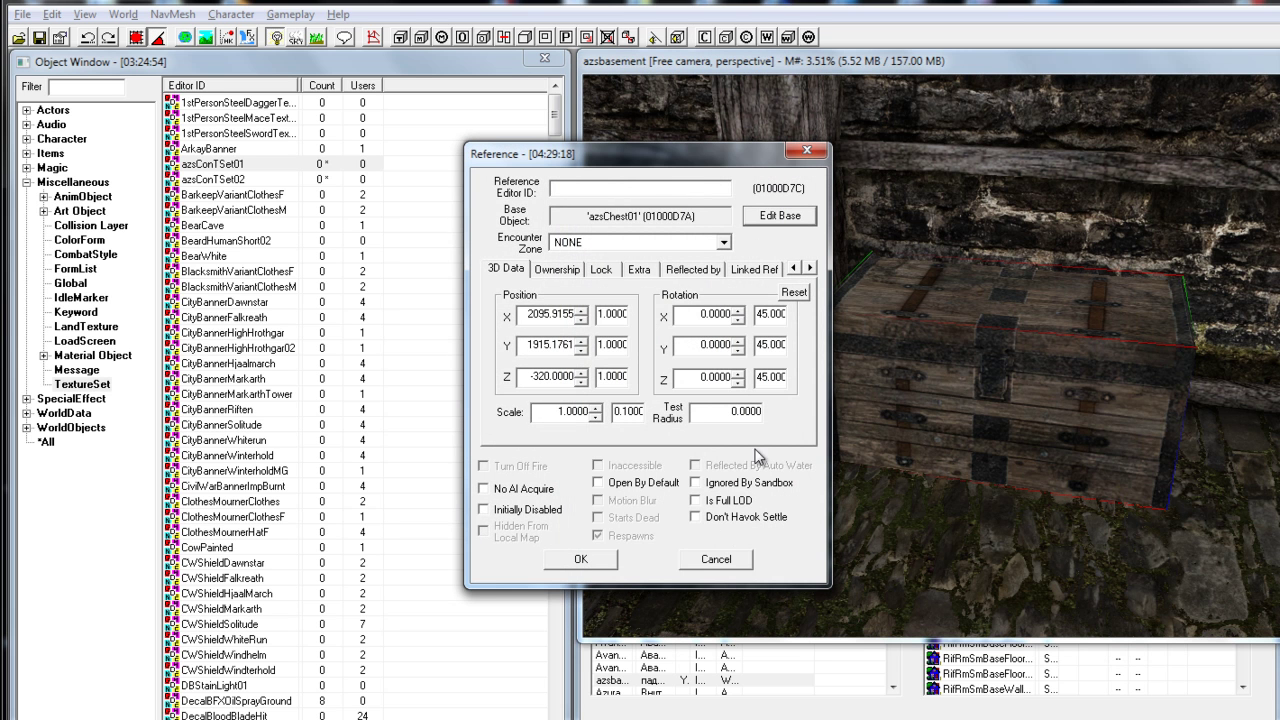
left_click(785, 210)
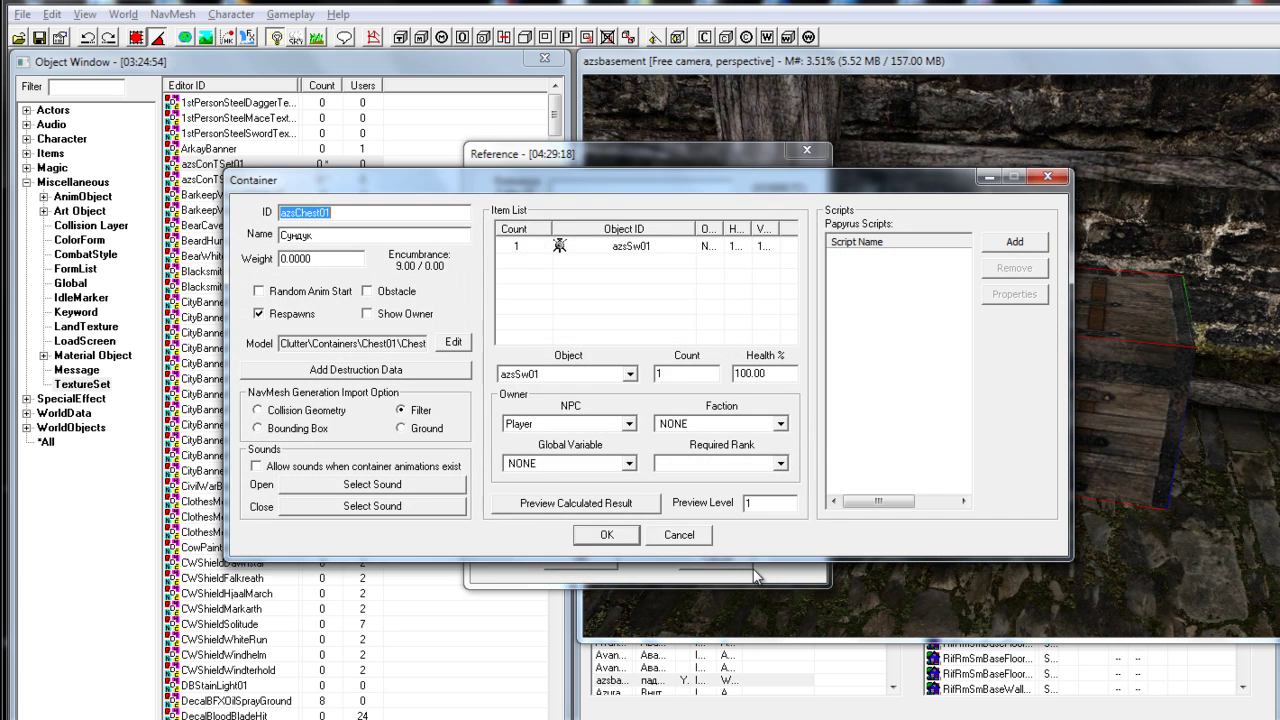
left_click(755, 577)
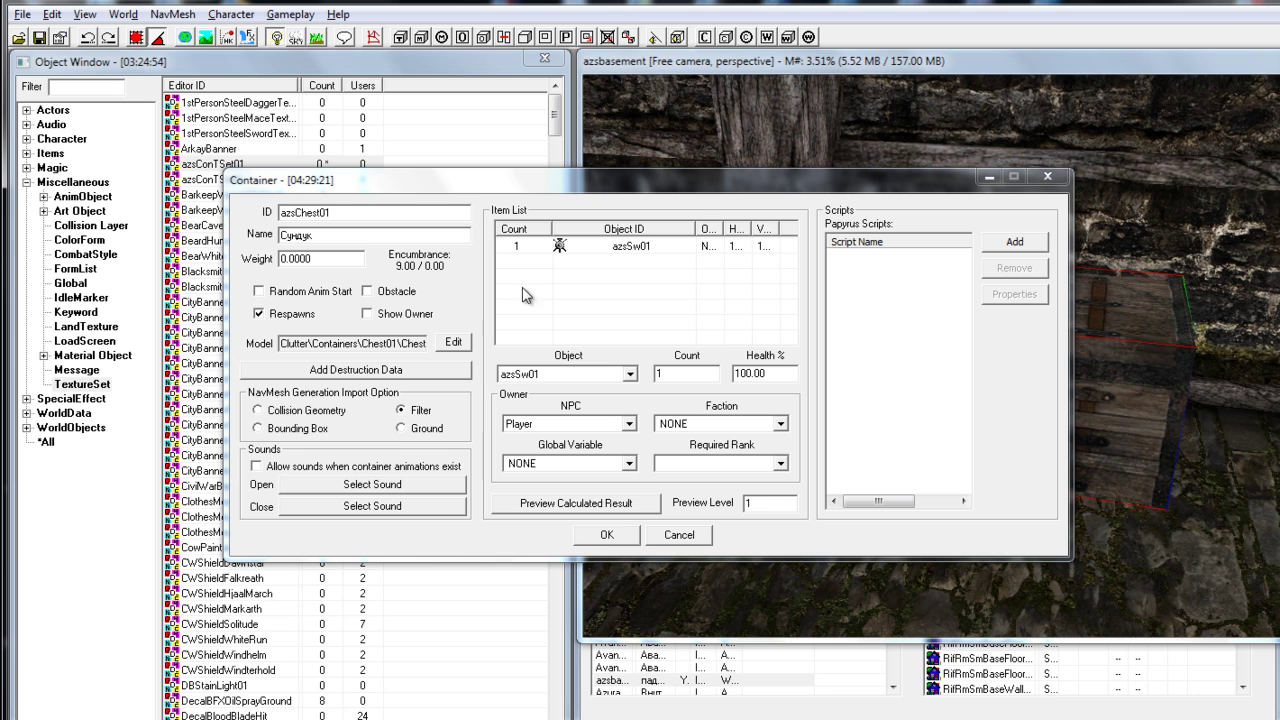
Check the full model path of the azsChest01 container and cancel the container dialog
left_click_drag(281, 344, 554, 350)
left_click(244, 352)
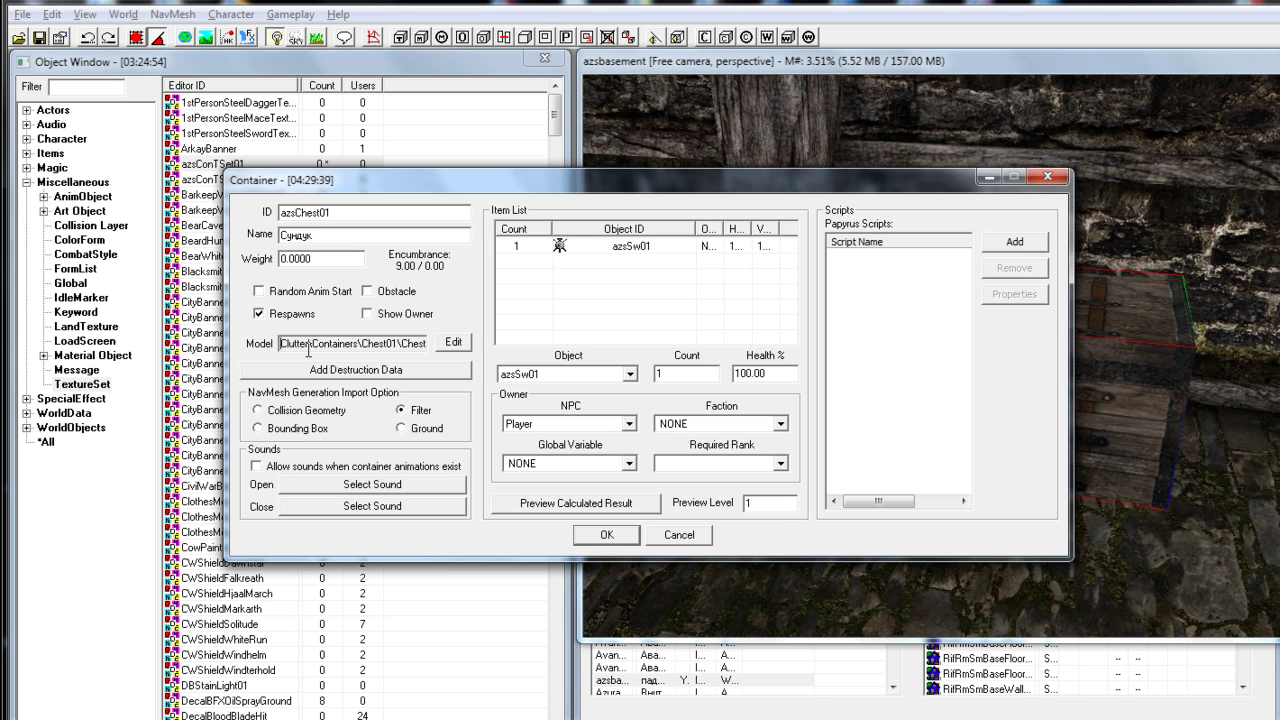
left_click_drag(283, 344, 515, 348)
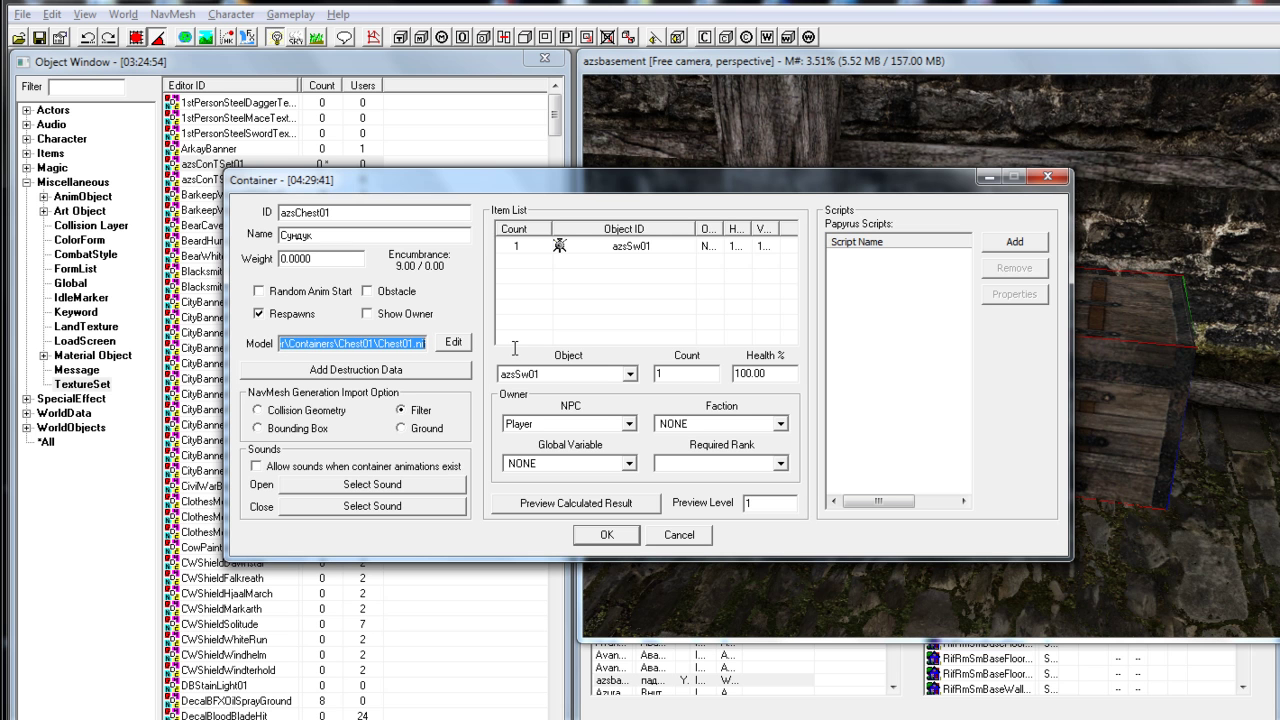
left_click(695, 538)
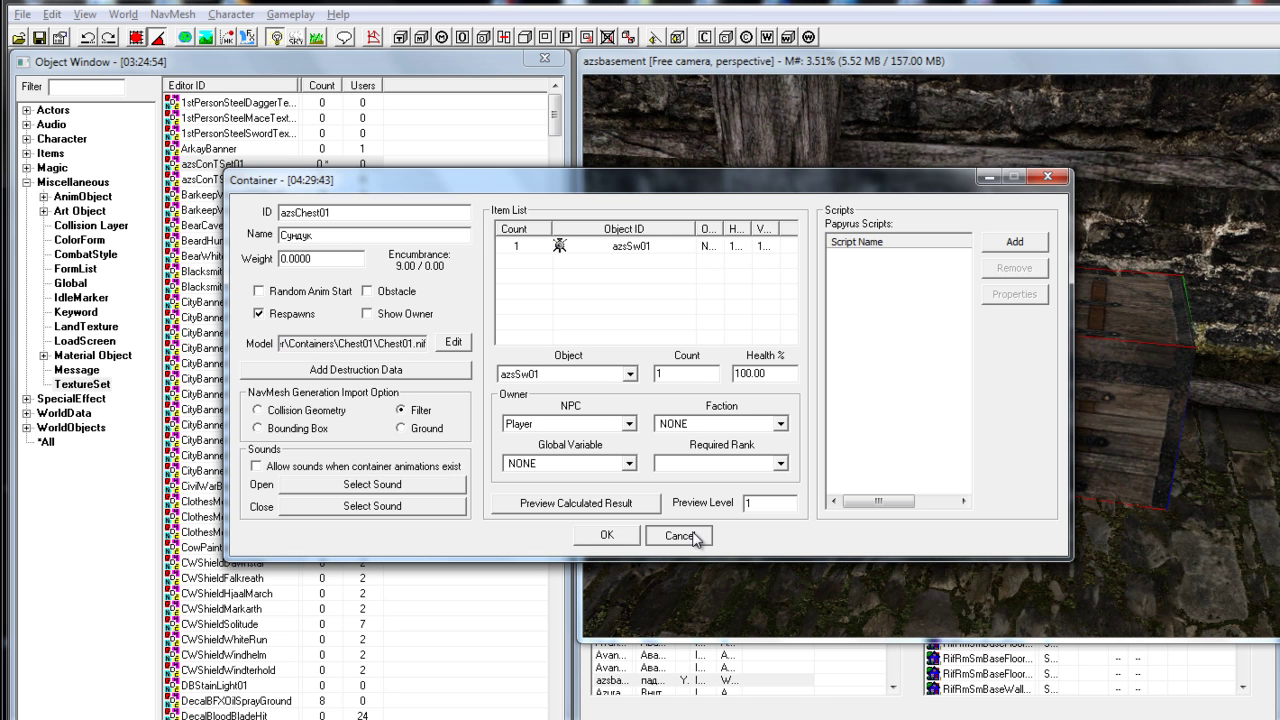
Switch to Total Commander and locate the Skyrim - Textures and Skyrim - Meshes archives in the skyrim\Data folder
key("alt+Tab")
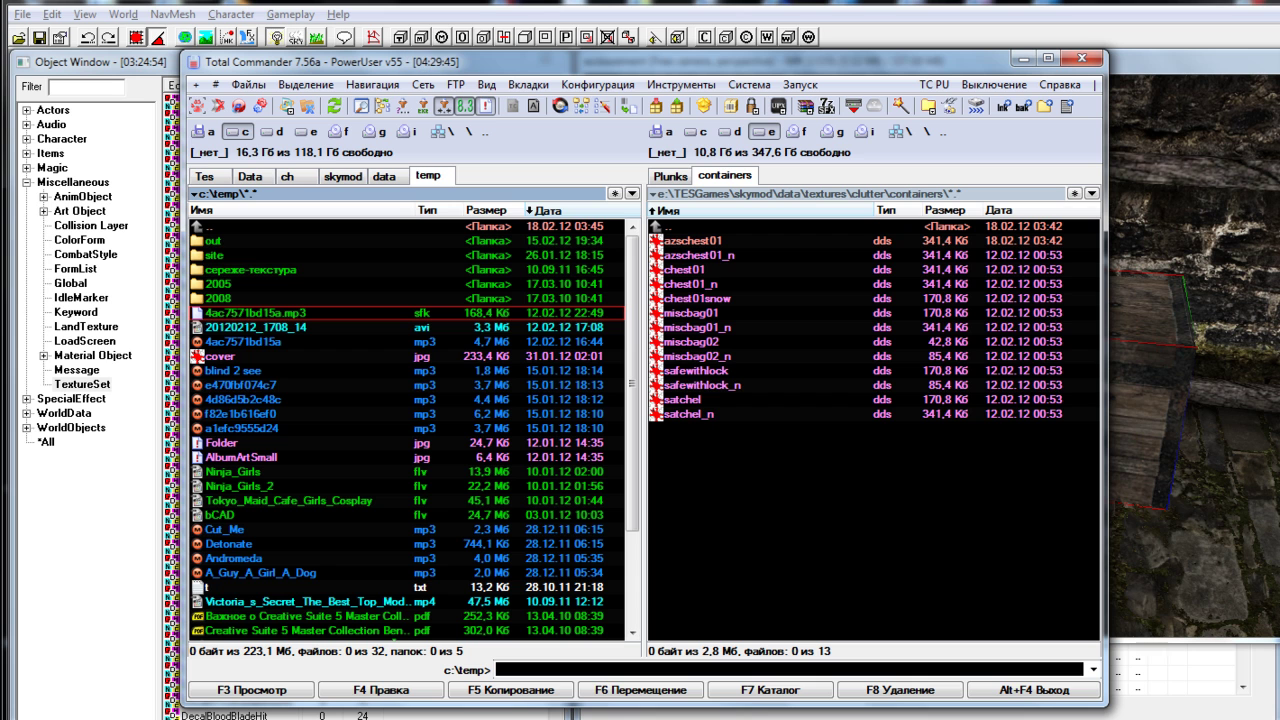
double_click(234, 228)
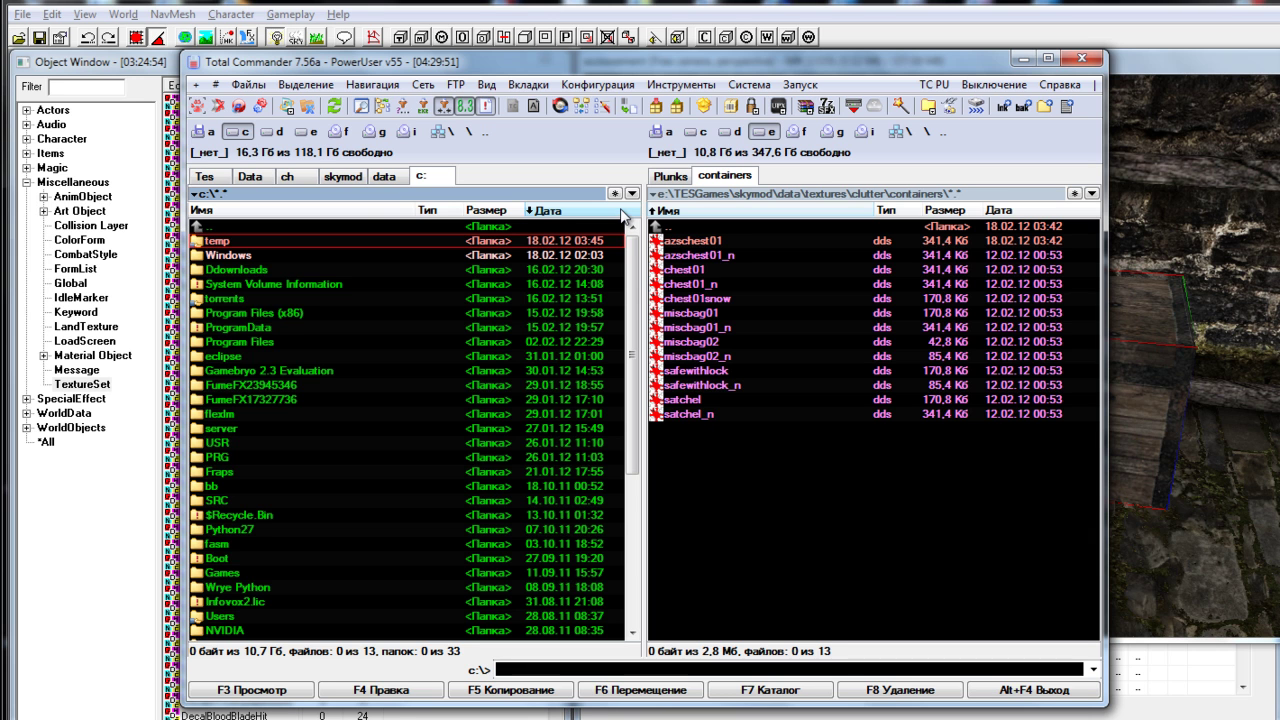
left_click(343, 176)
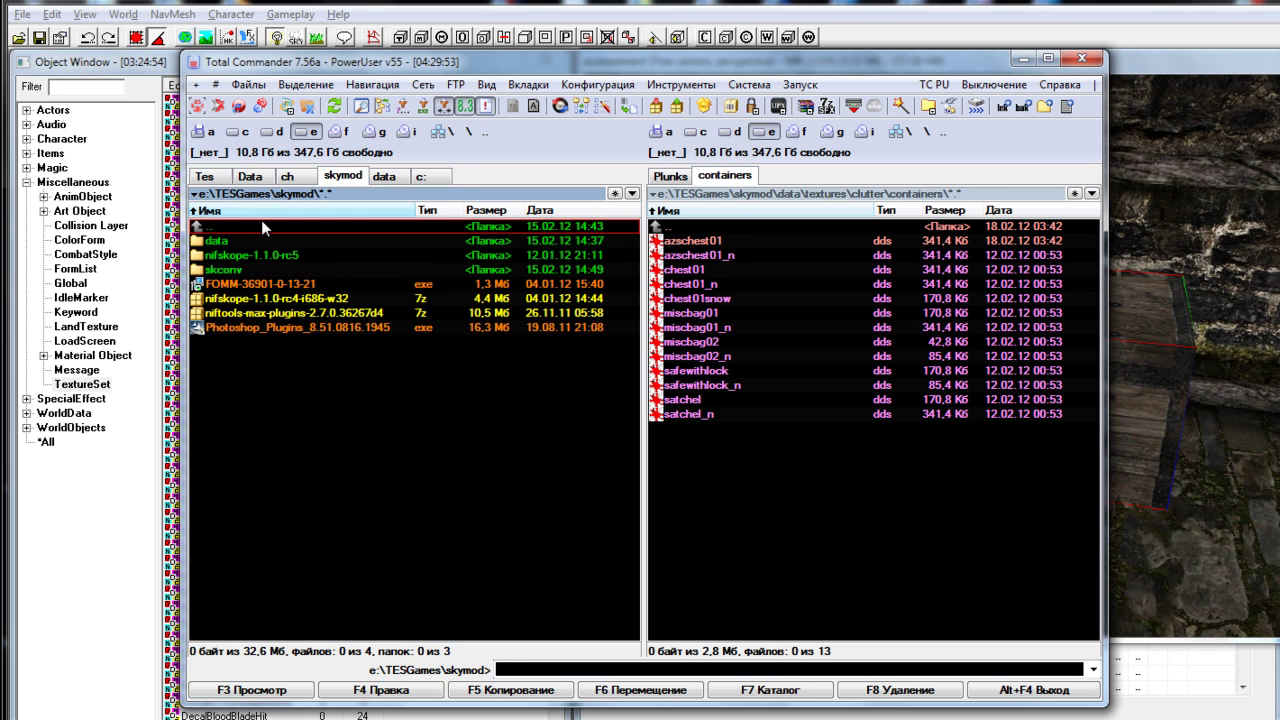
left_click(252, 178)
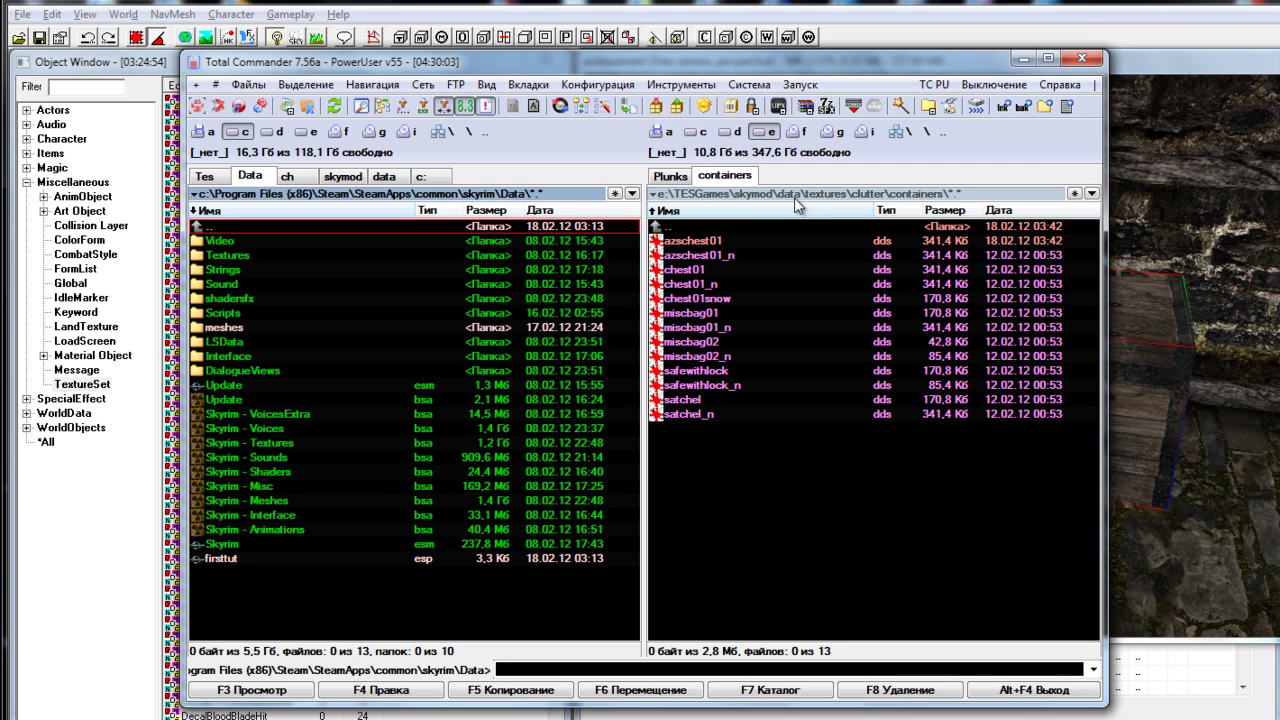
left_click(293, 439)
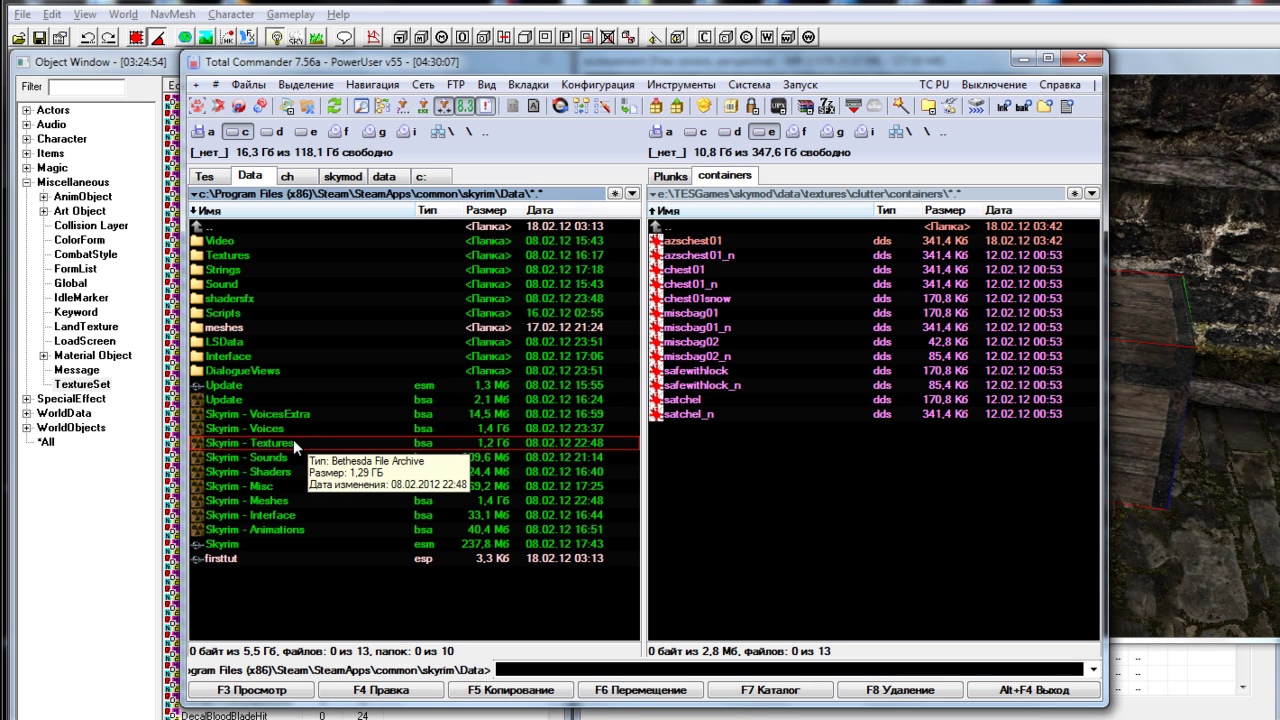
left_click(297, 500)
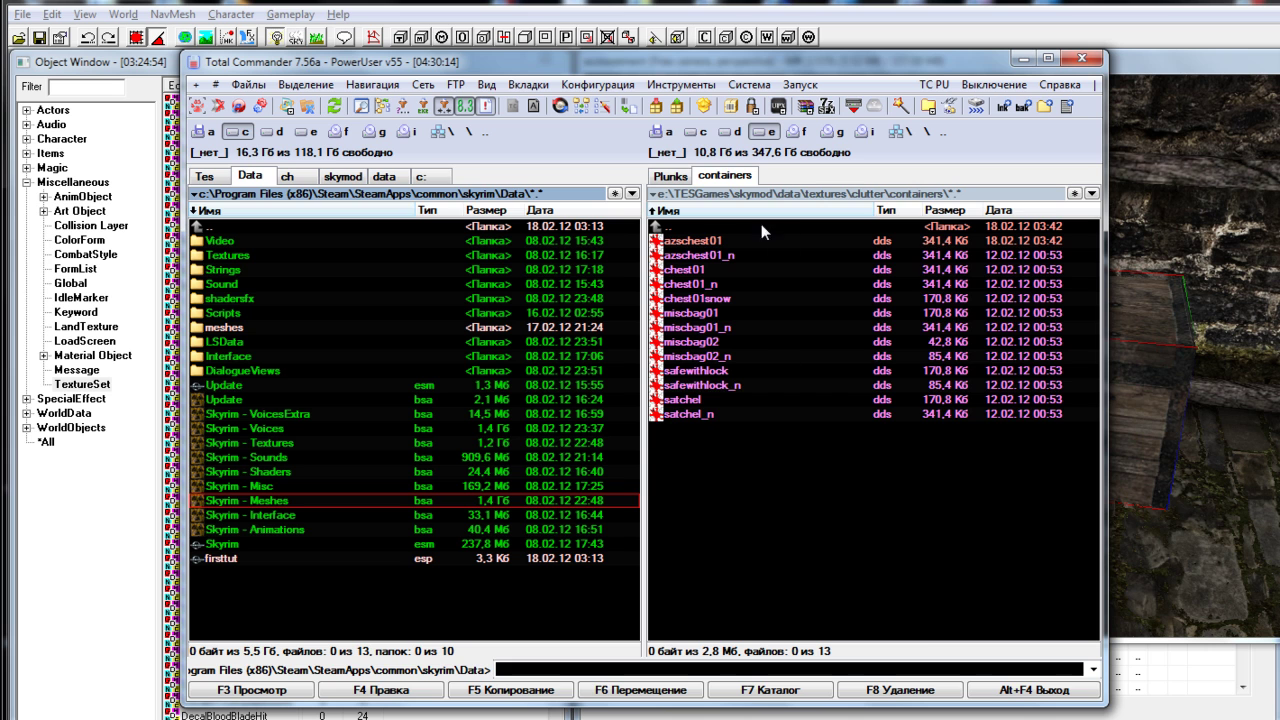
Go from the texture containers folder to e:\TESGames\skymod\data\meshes\clutter\containers
left_click(706, 231)
double_click(706, 231)
double_click(706, 231)
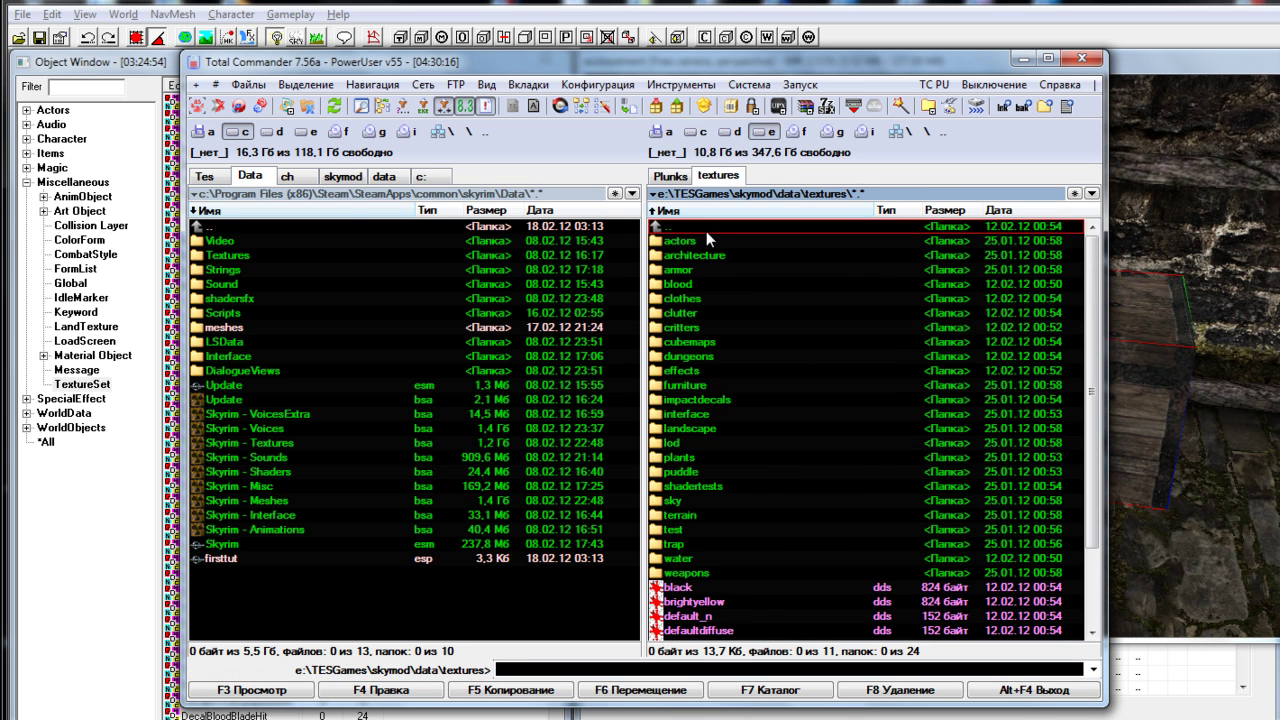
double_click(706, 231)
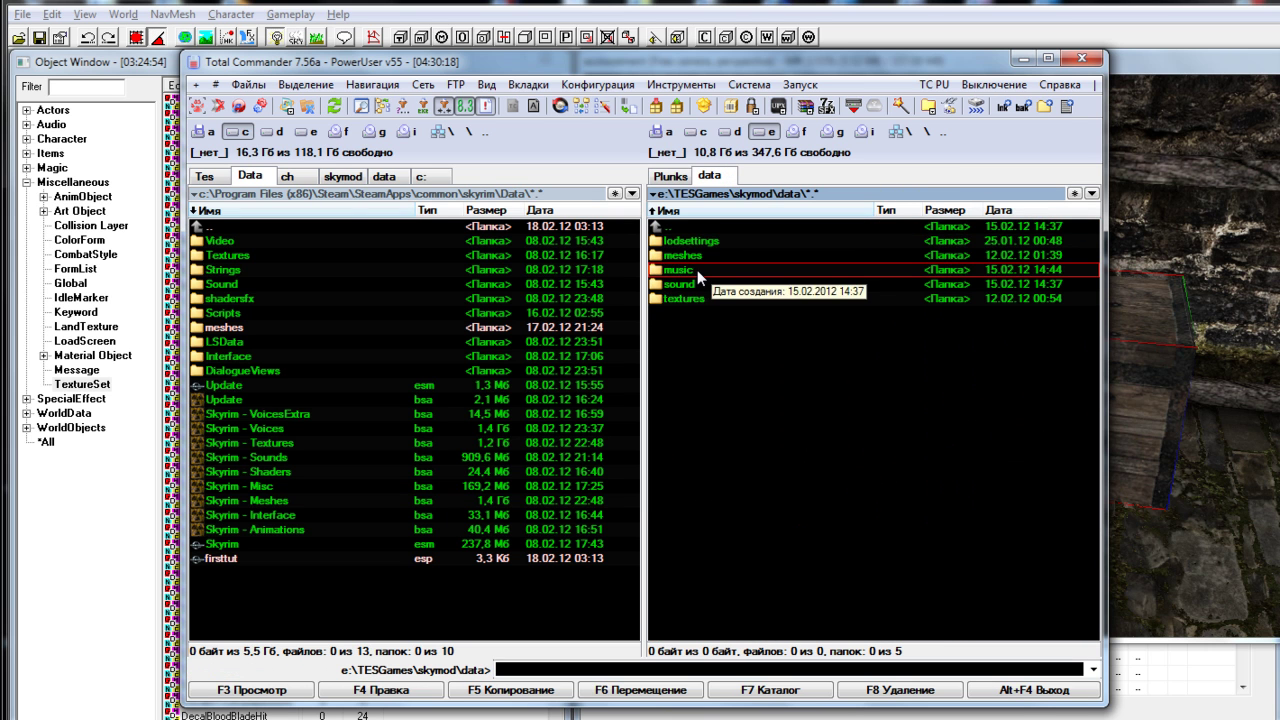
double_click(698, 260)
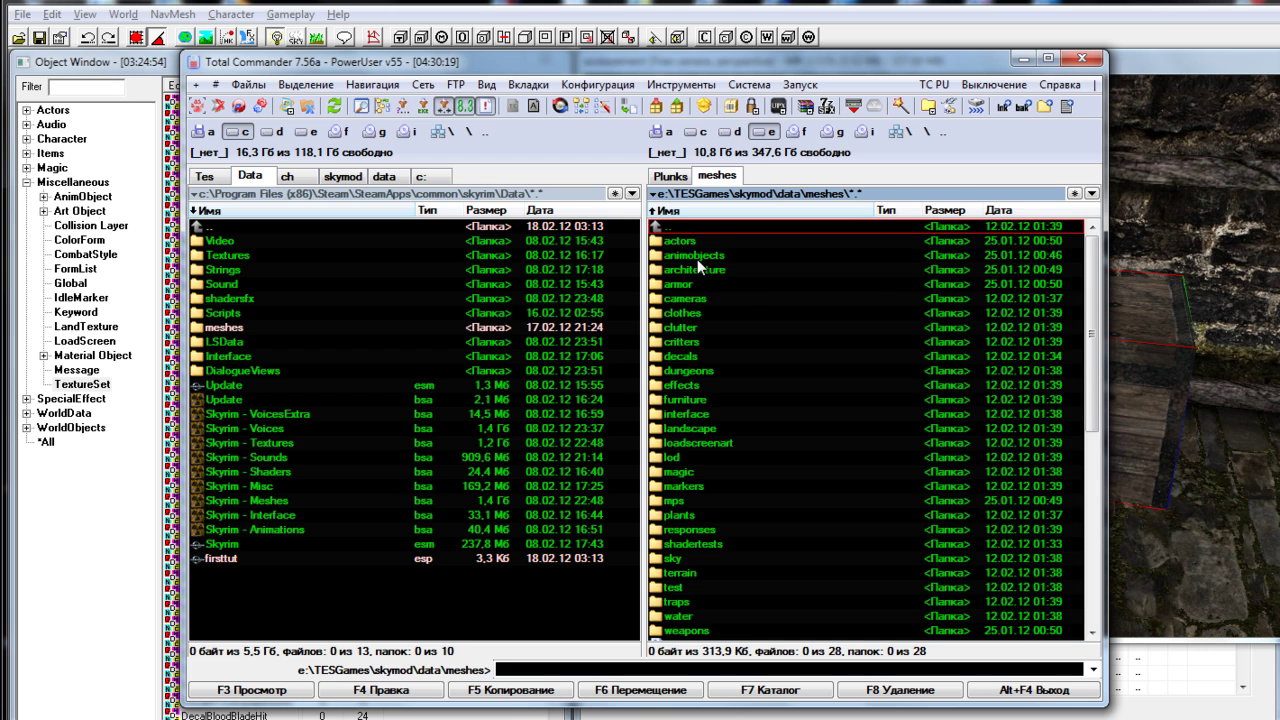
double_click(697, 327)
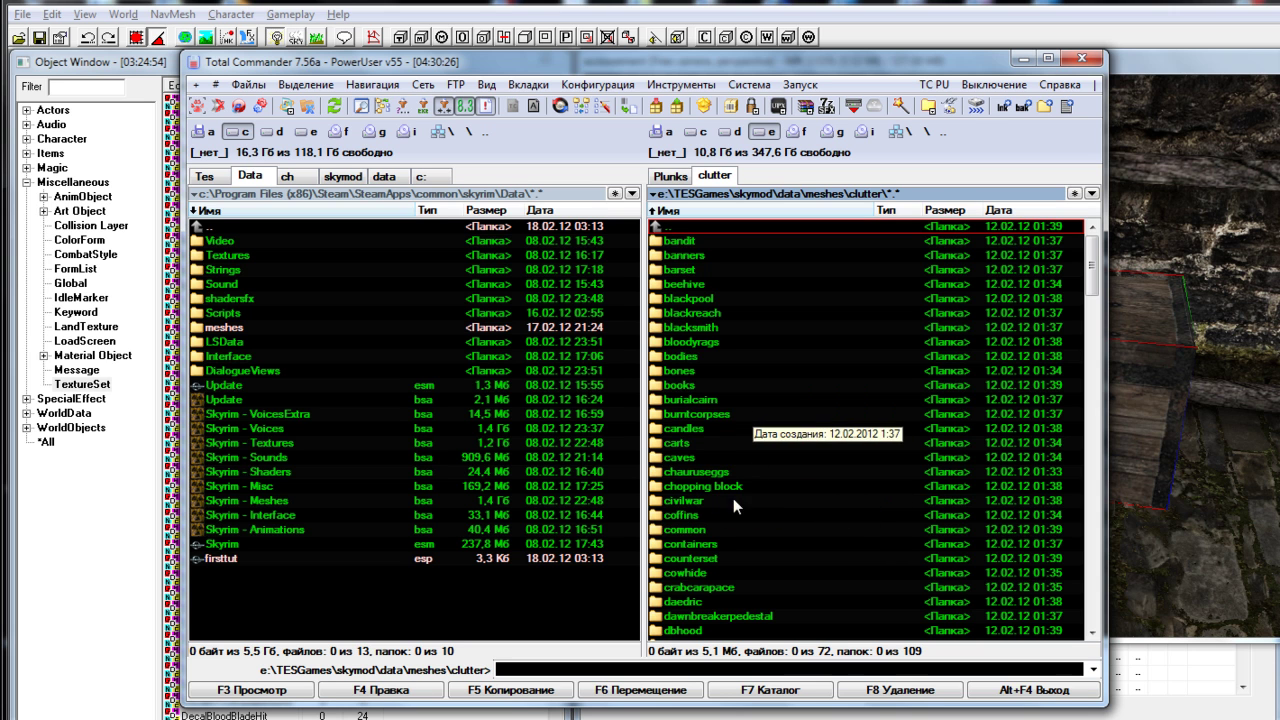
left_click(726, 545)
double_click(727, 545)
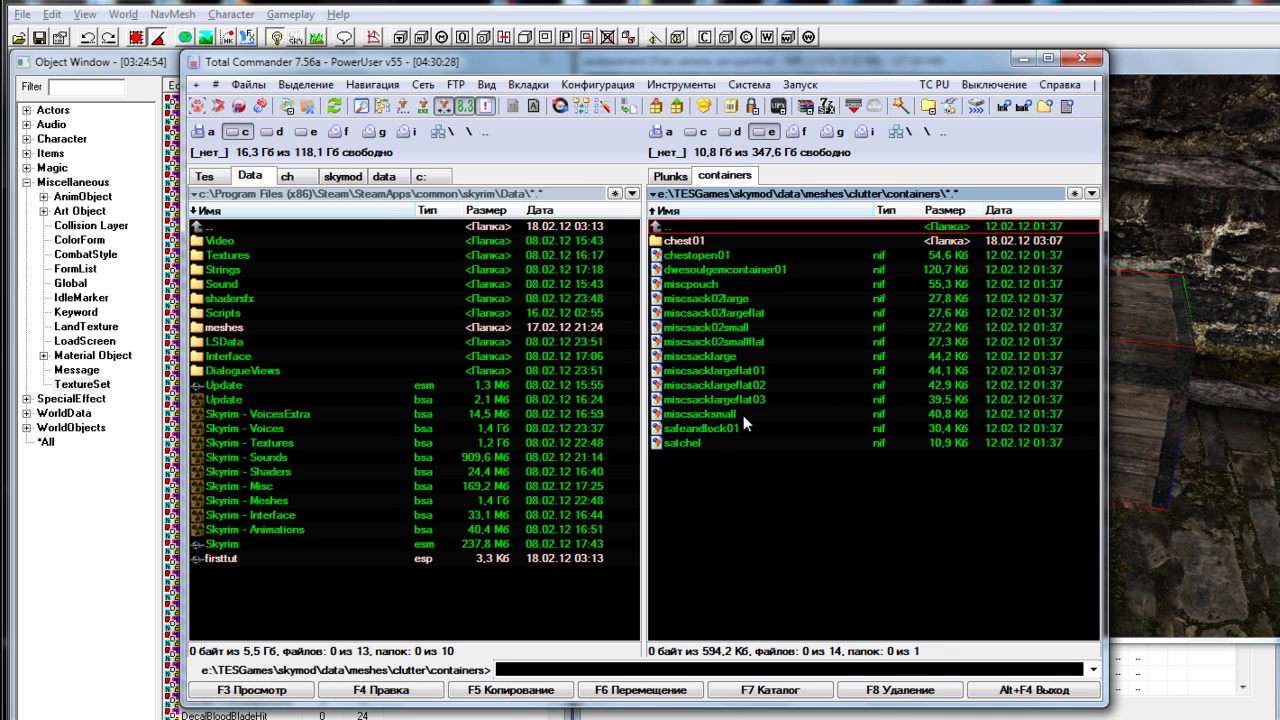
Open the mesh file chest01.nif from the chest01 folder in NifSkope
left_click(720, 241)
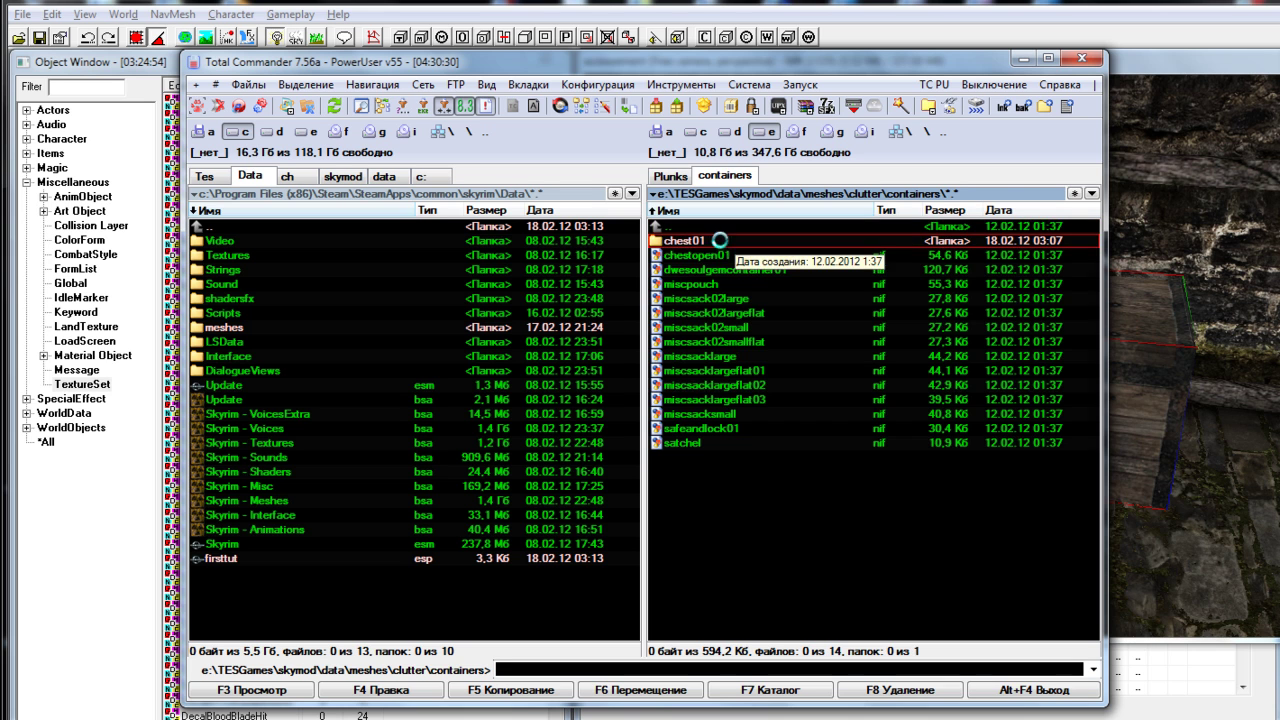
double_click(720, 240)
double_click(699, 255)
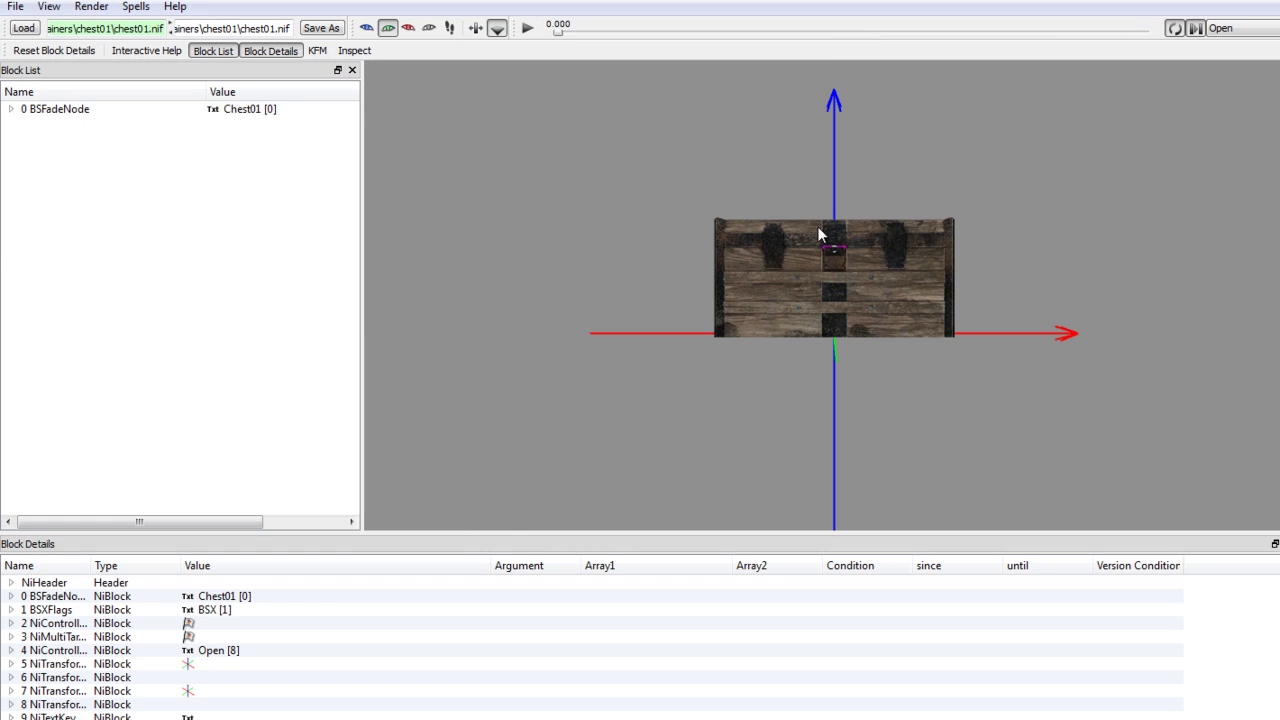
Select the chest body and the lid in the model and examine their blocks under NiControllerManager and NiDefaultAVObjectPalette
left_click_drag(926, 277, 817, 233)
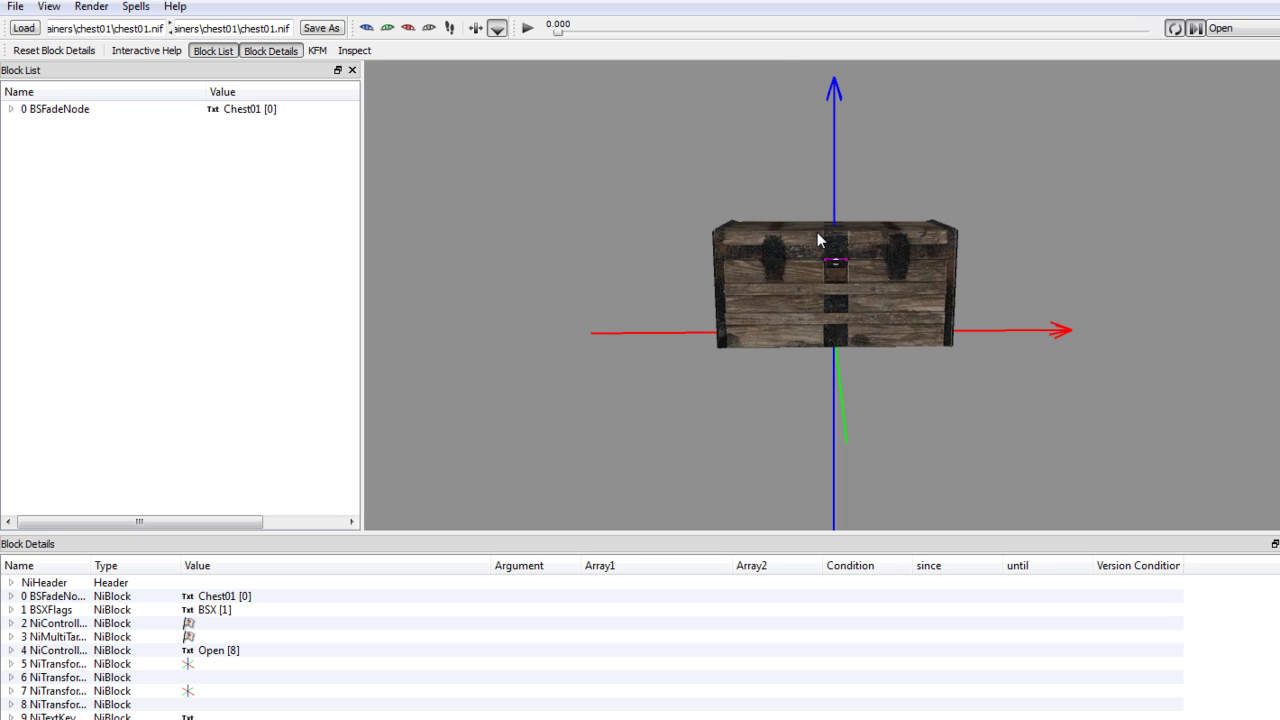
left_click(743, 293)
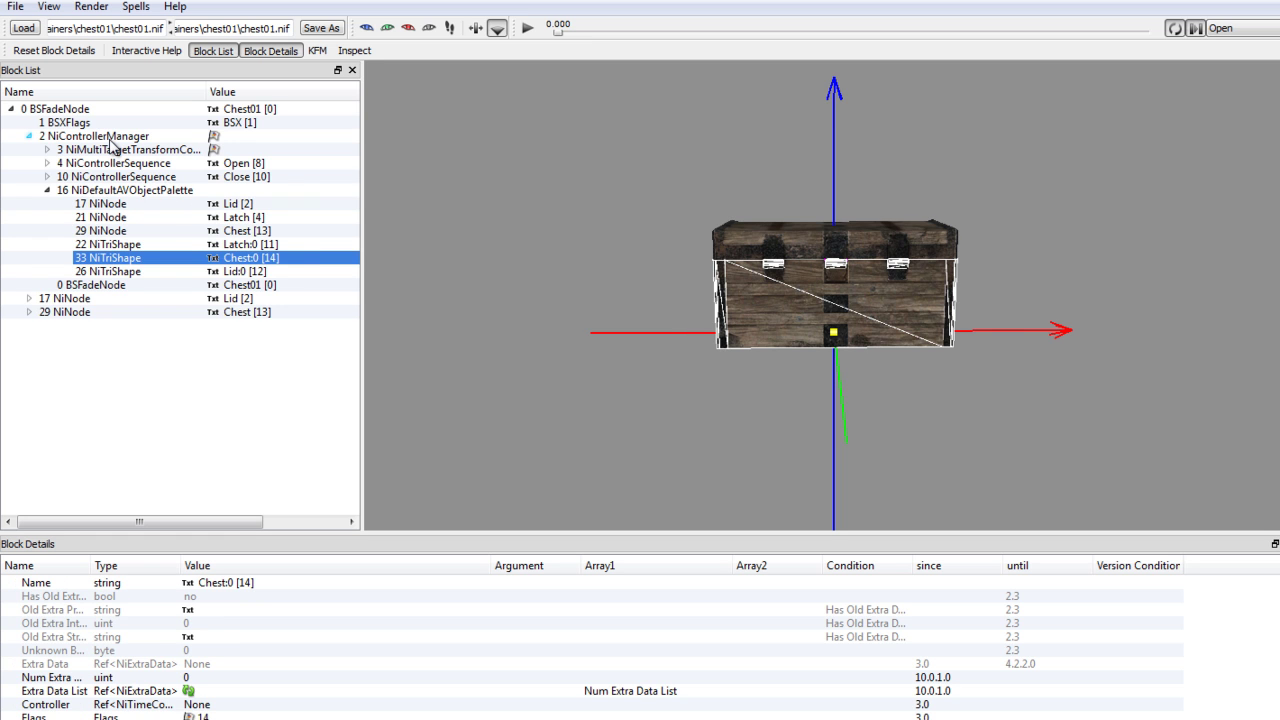
left_click(110, 137)
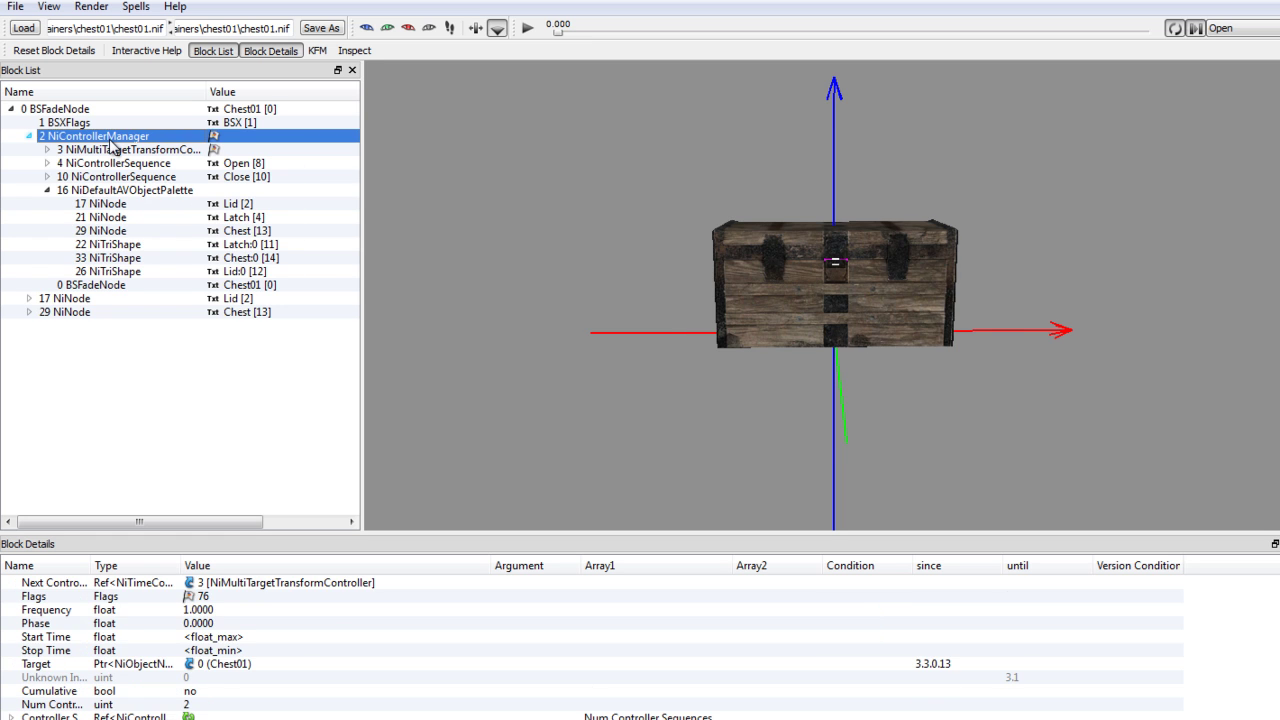
left_click(176, 196)
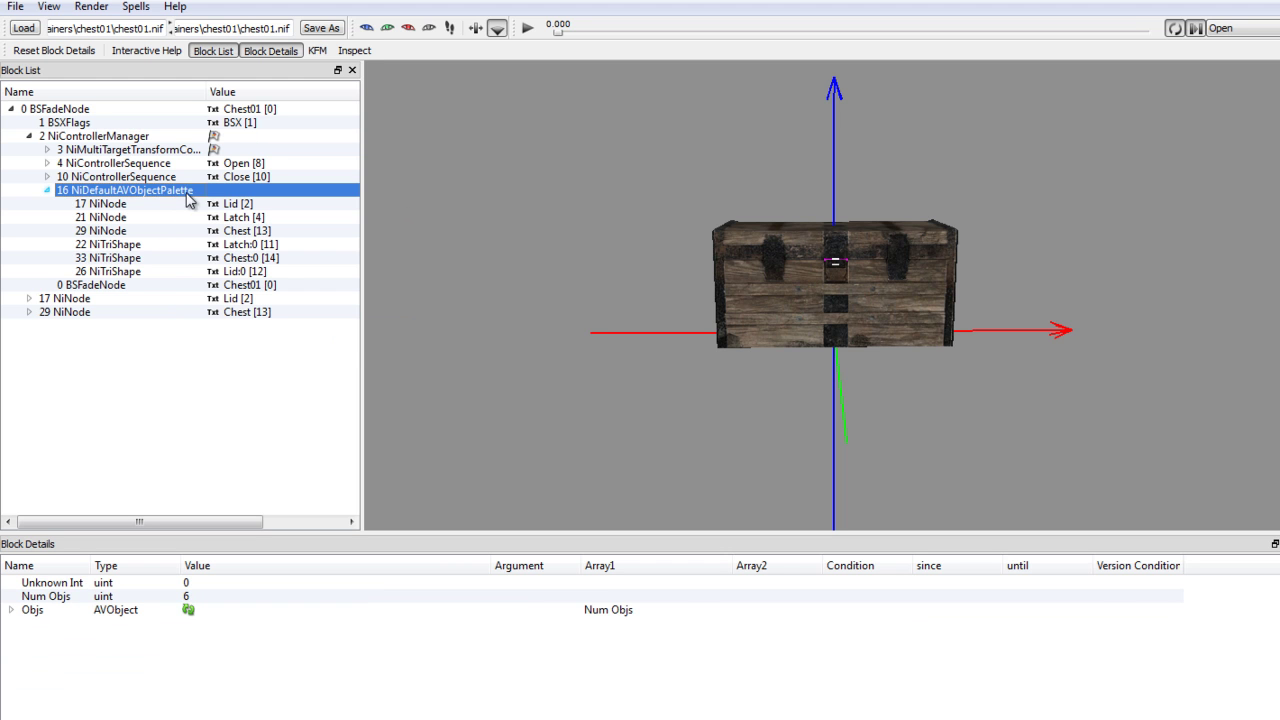
left_click(789, 290)
left_click(792, 254)
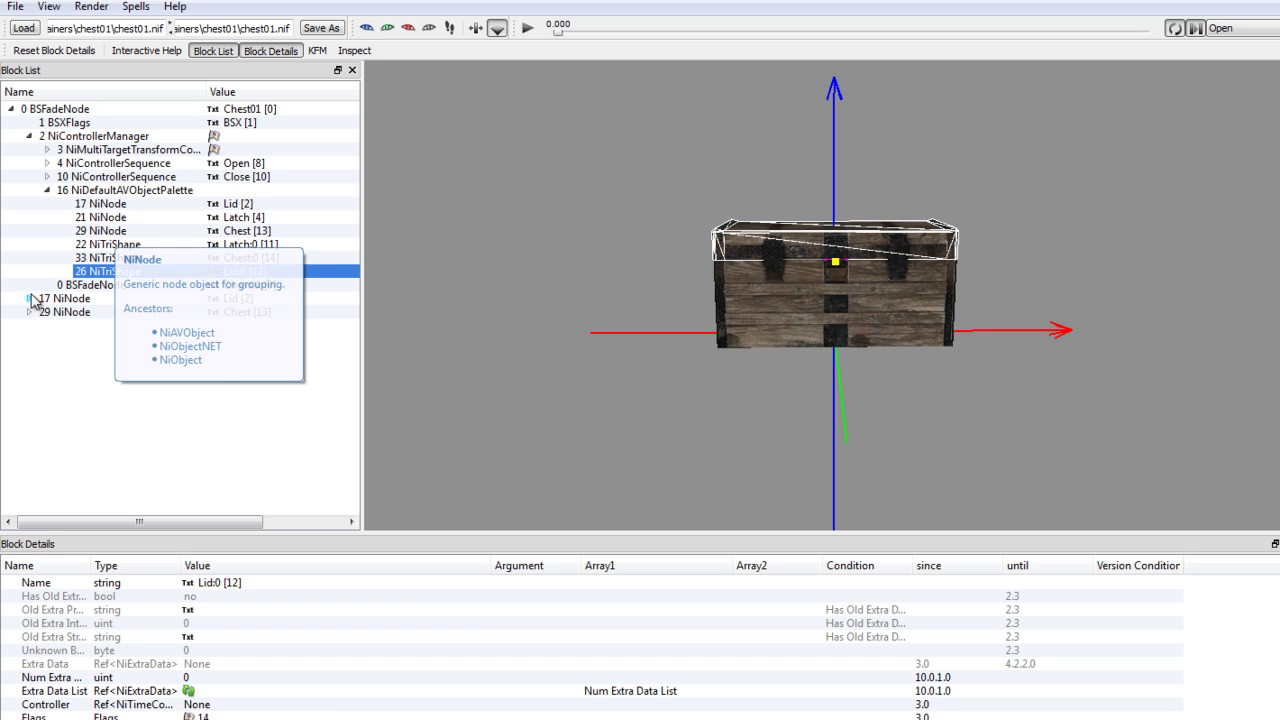
Collapse NiControllerManager and expand the Lid node through its NiTriShape and lighting shader property to select the BSShaderTextureSet
left_click(30, 136)
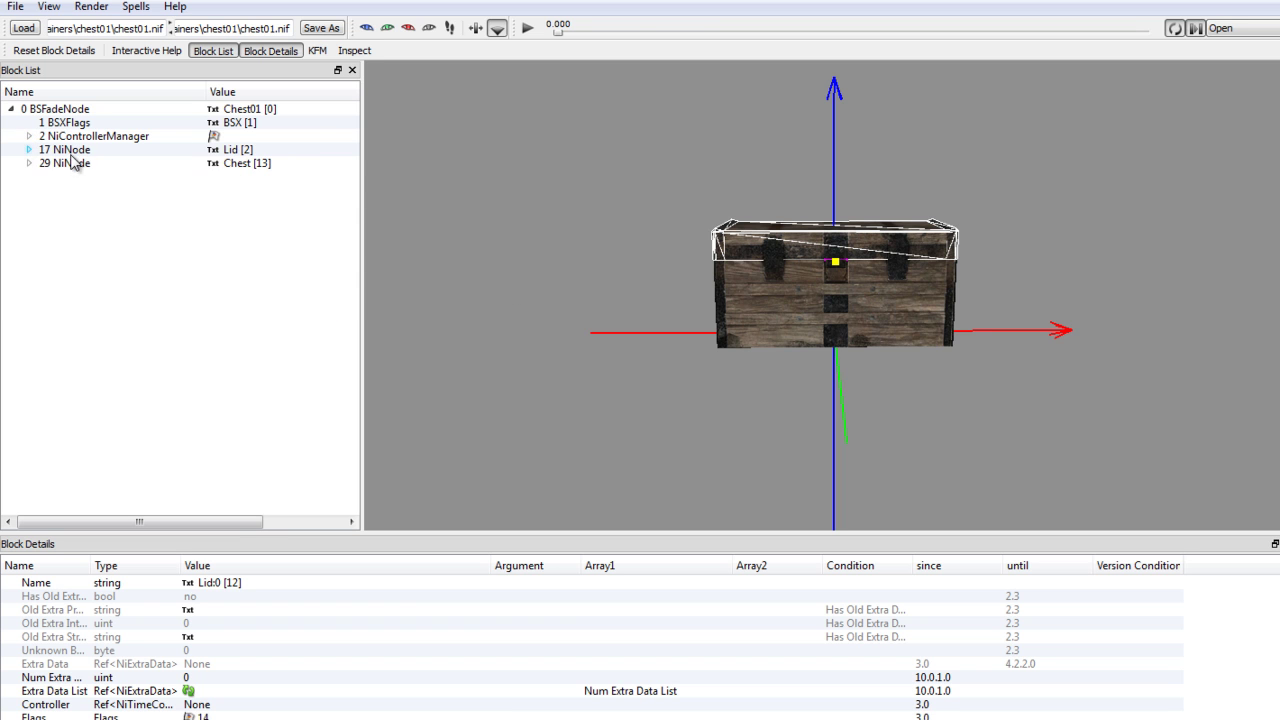
left_click(76, 152)
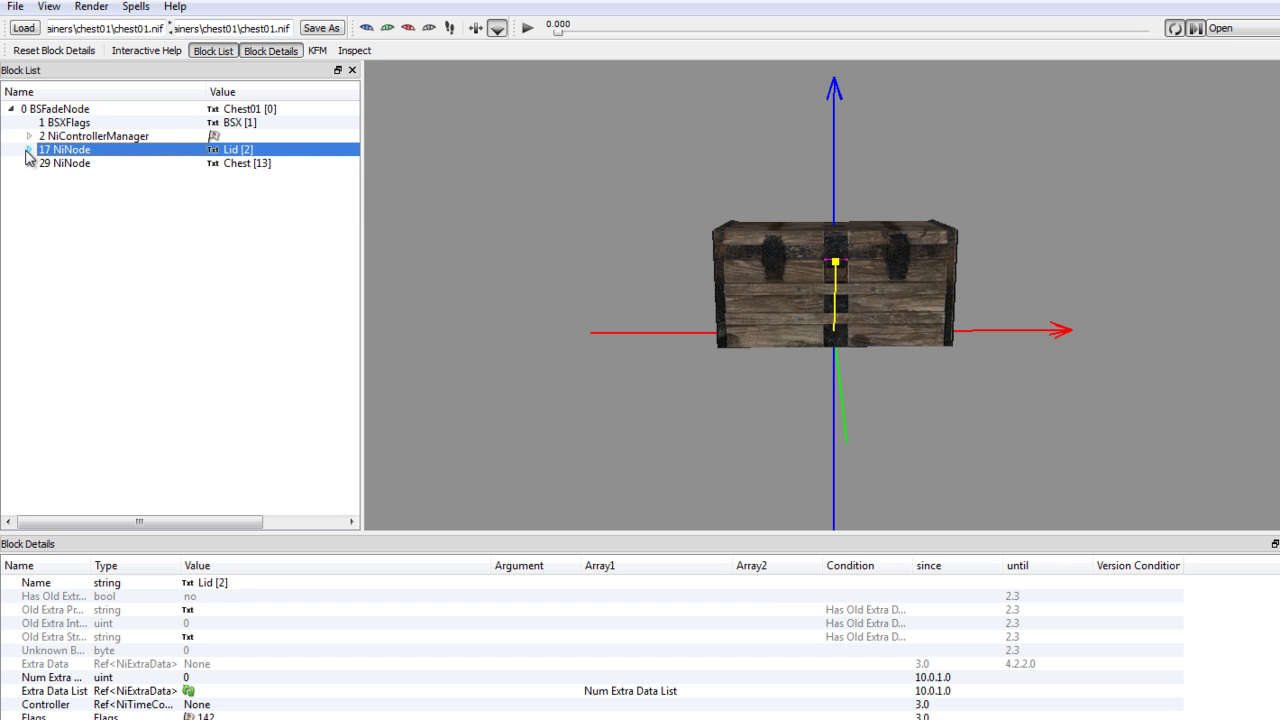
left_click(28, 150)
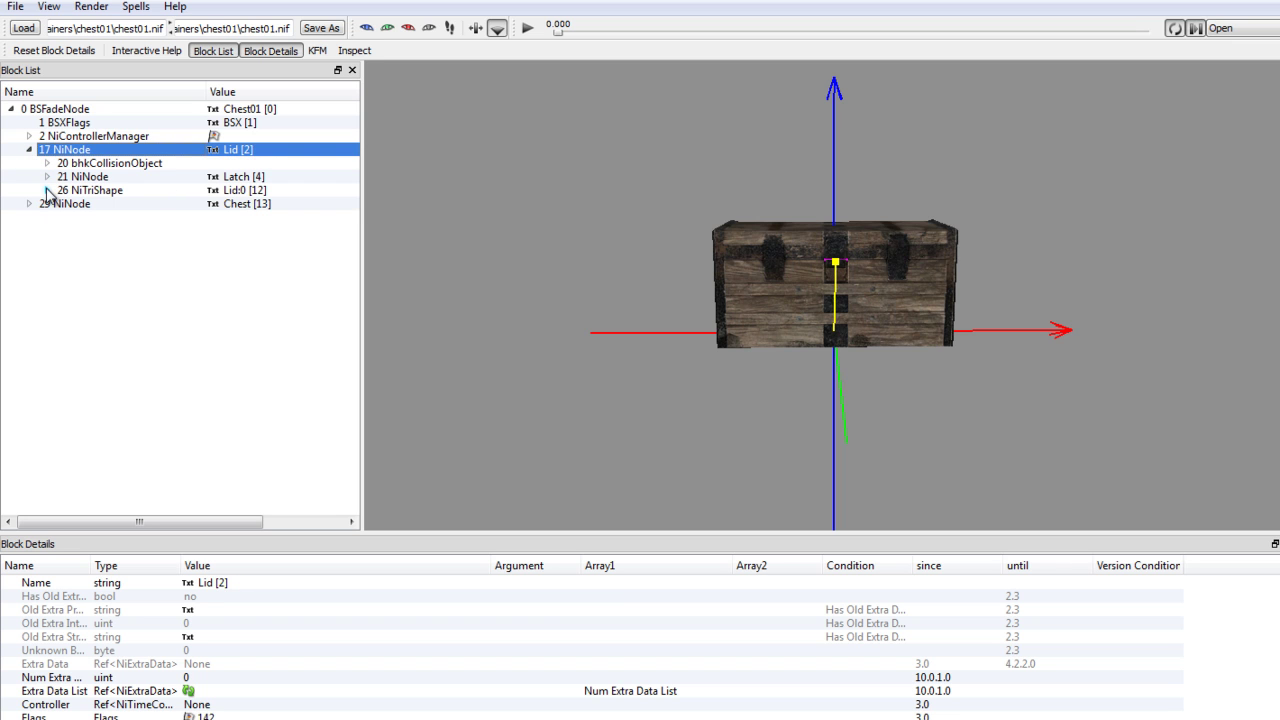
left_click(47, 191)
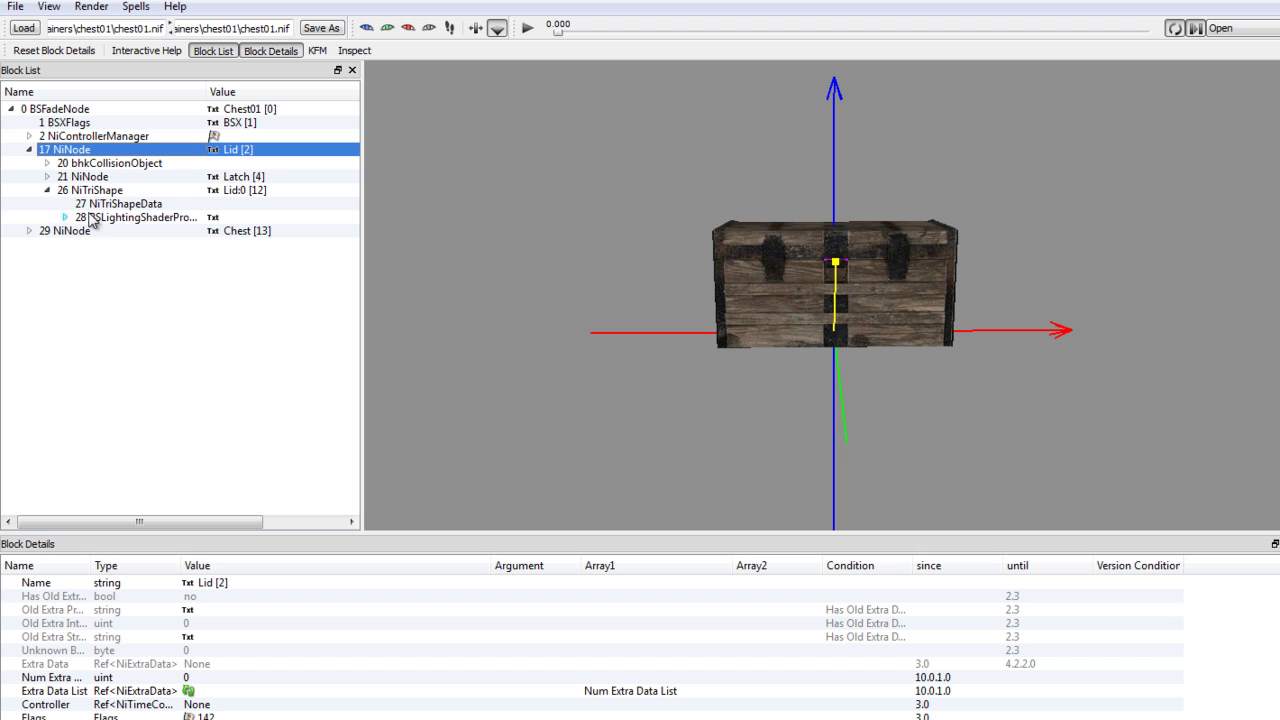
left_click(66, 218)
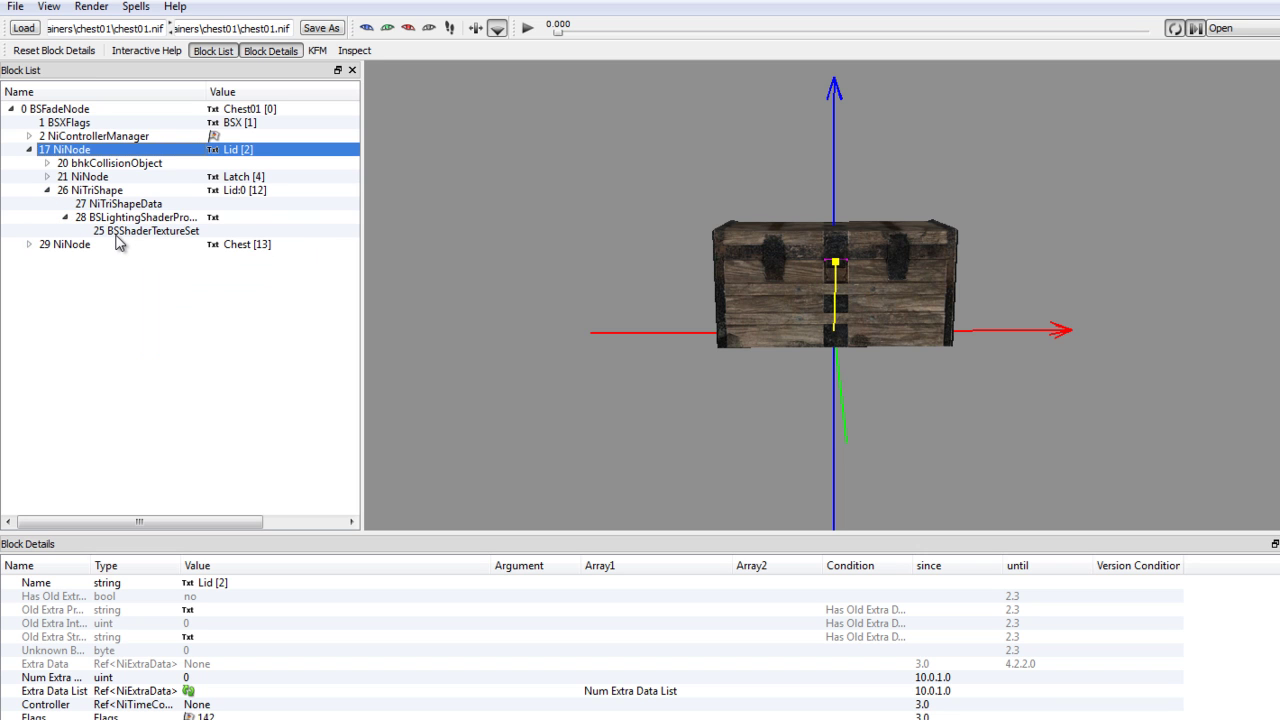
left_click(212, 232)
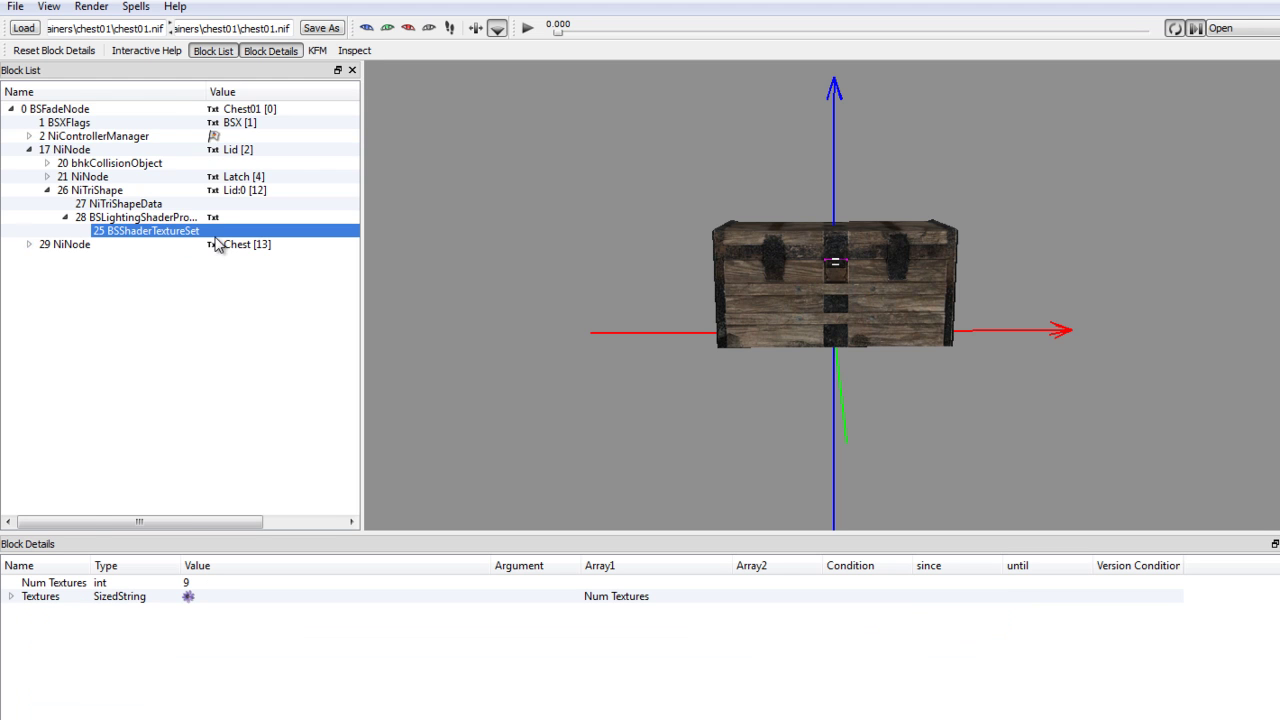
Expand the Chest node and collapse the NiTriShape branches under both the Lid and Chest nodes
left_click_drag(246, 522, 106, 522)
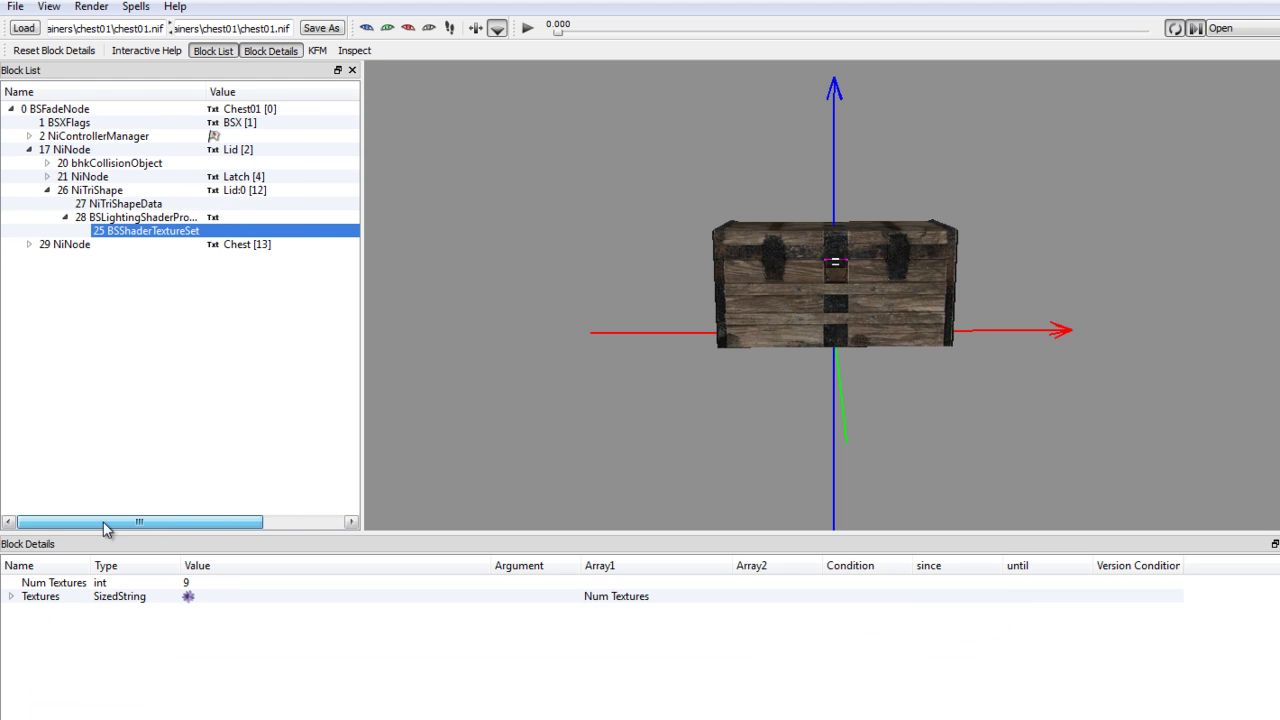
left_click(30, 245)
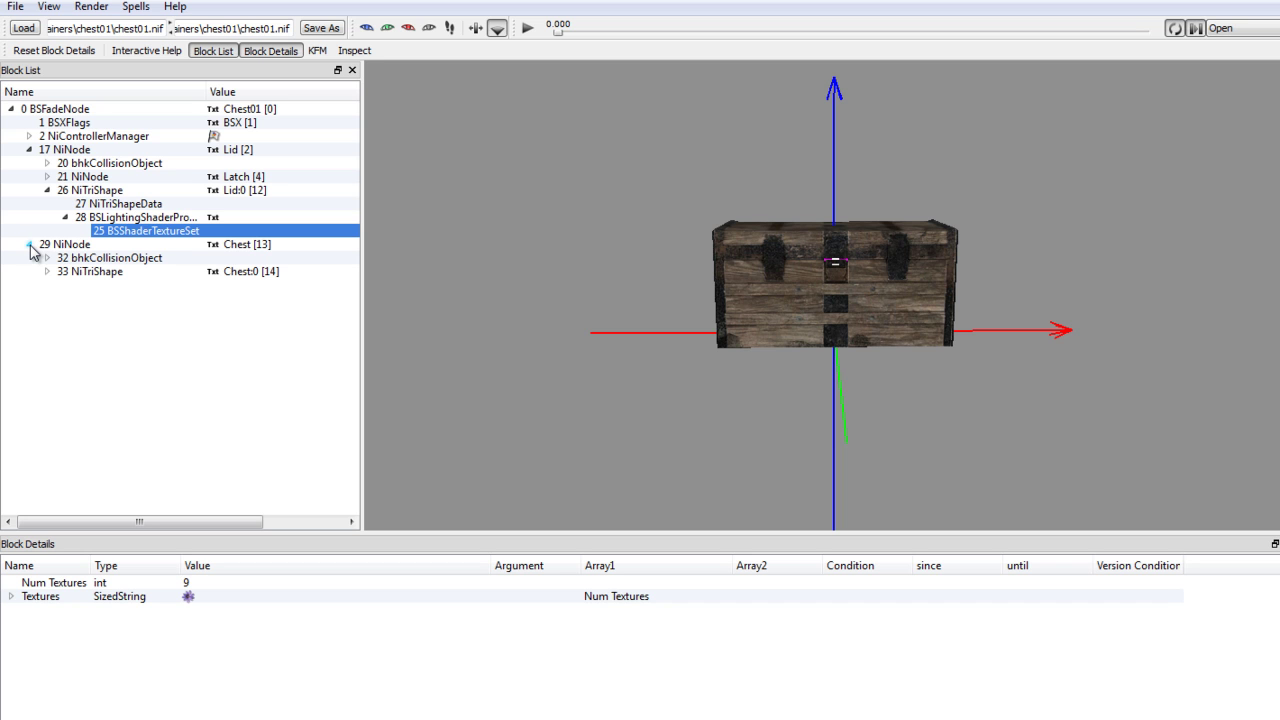
left_click(47, 271)
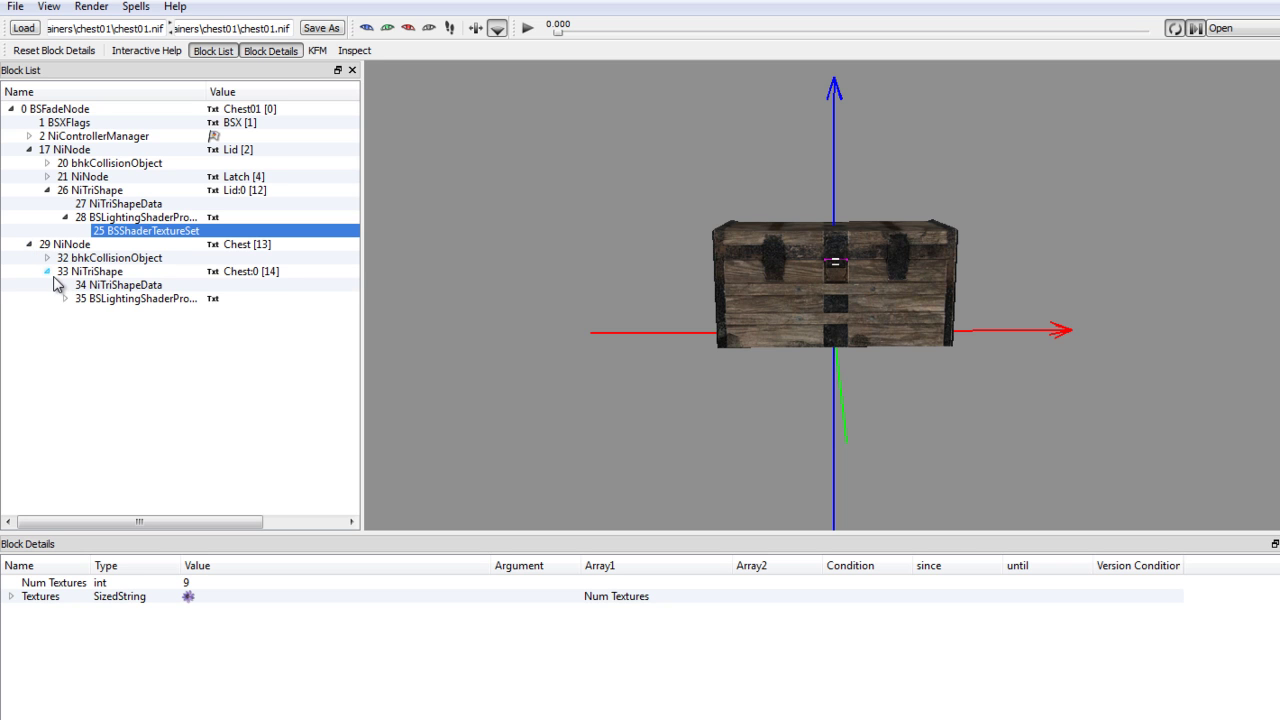
left_click(65, 218)
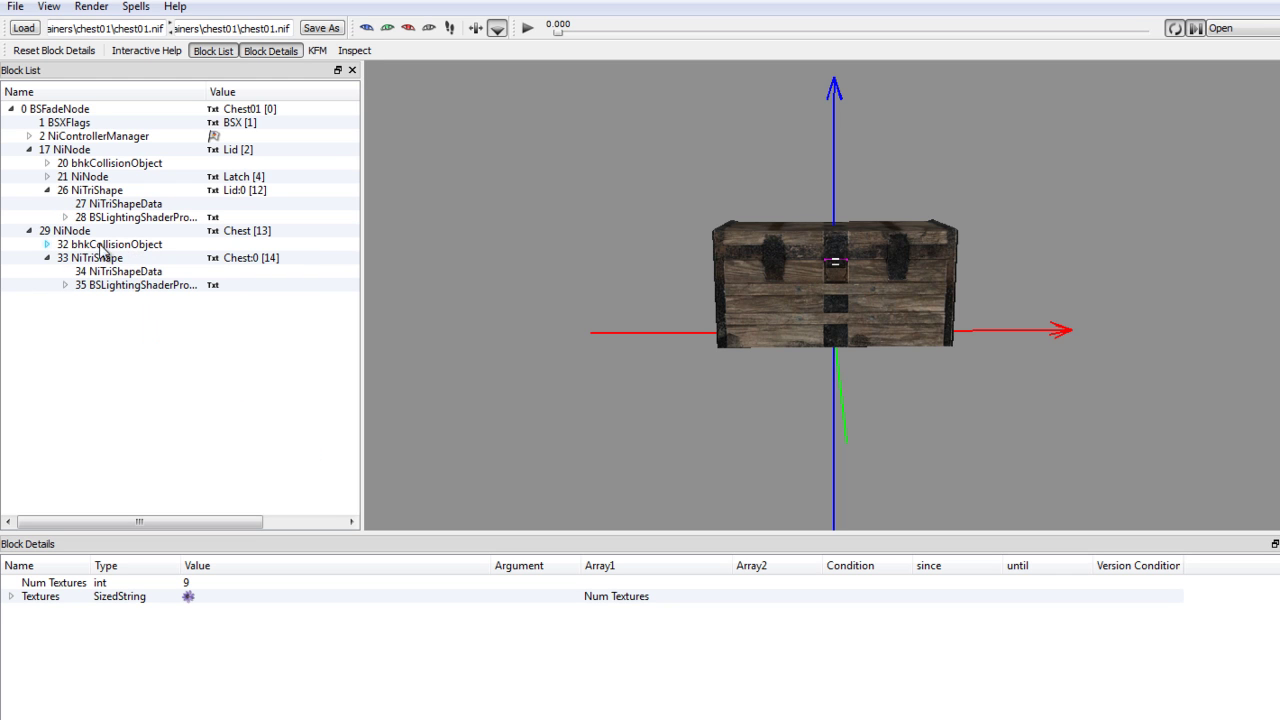
left_click(48, 192)
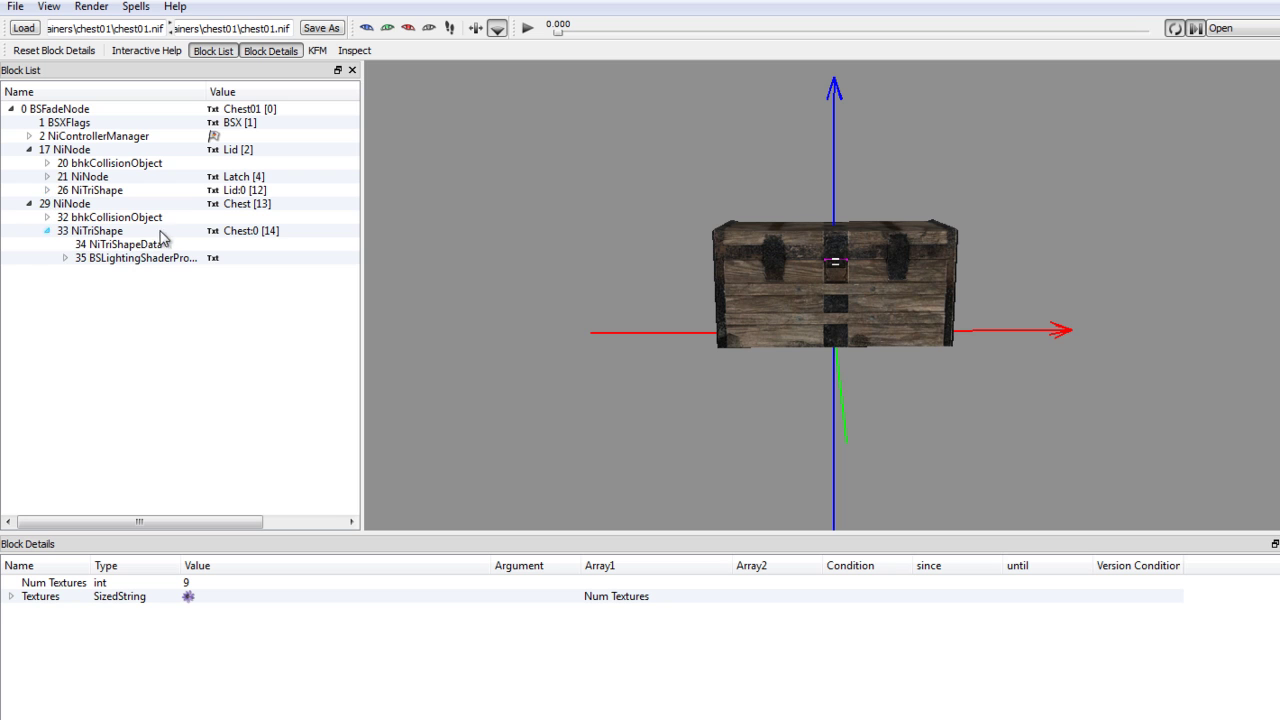
left_click(48, 231)
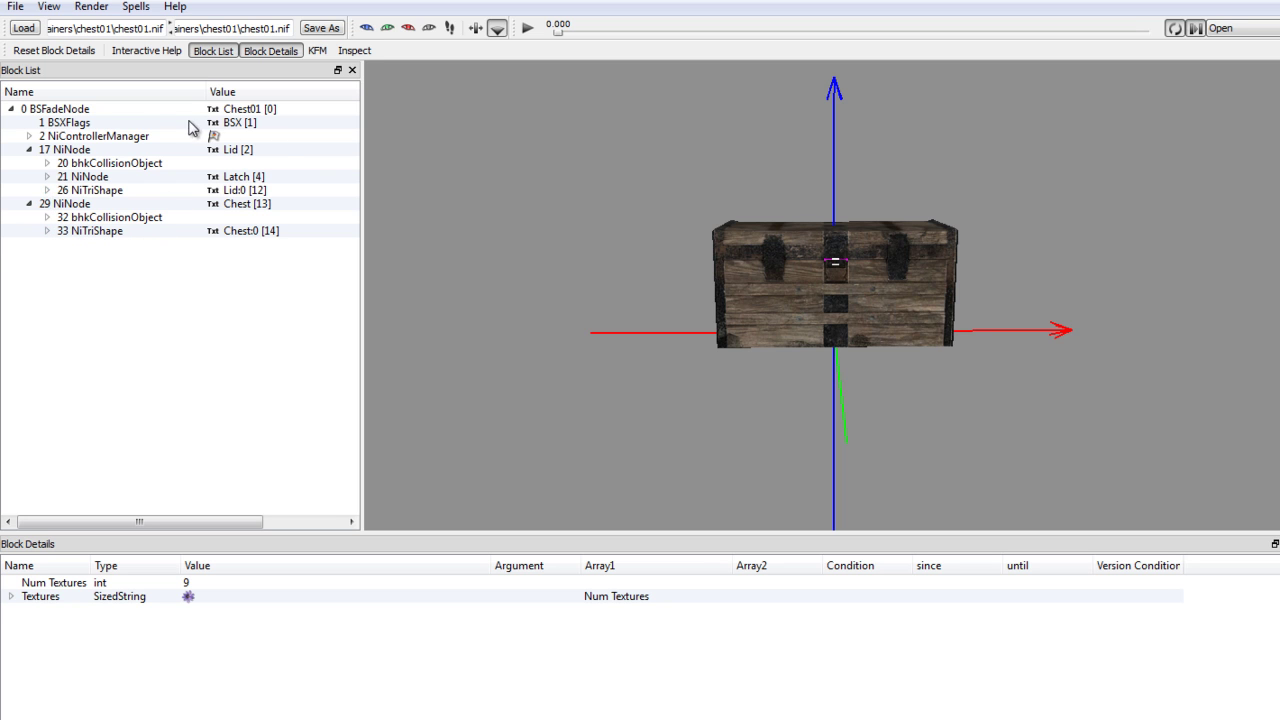
Select the Latch node under Lid, examine its NiTriShape branch and collapse the node again
left_click(88, 177)
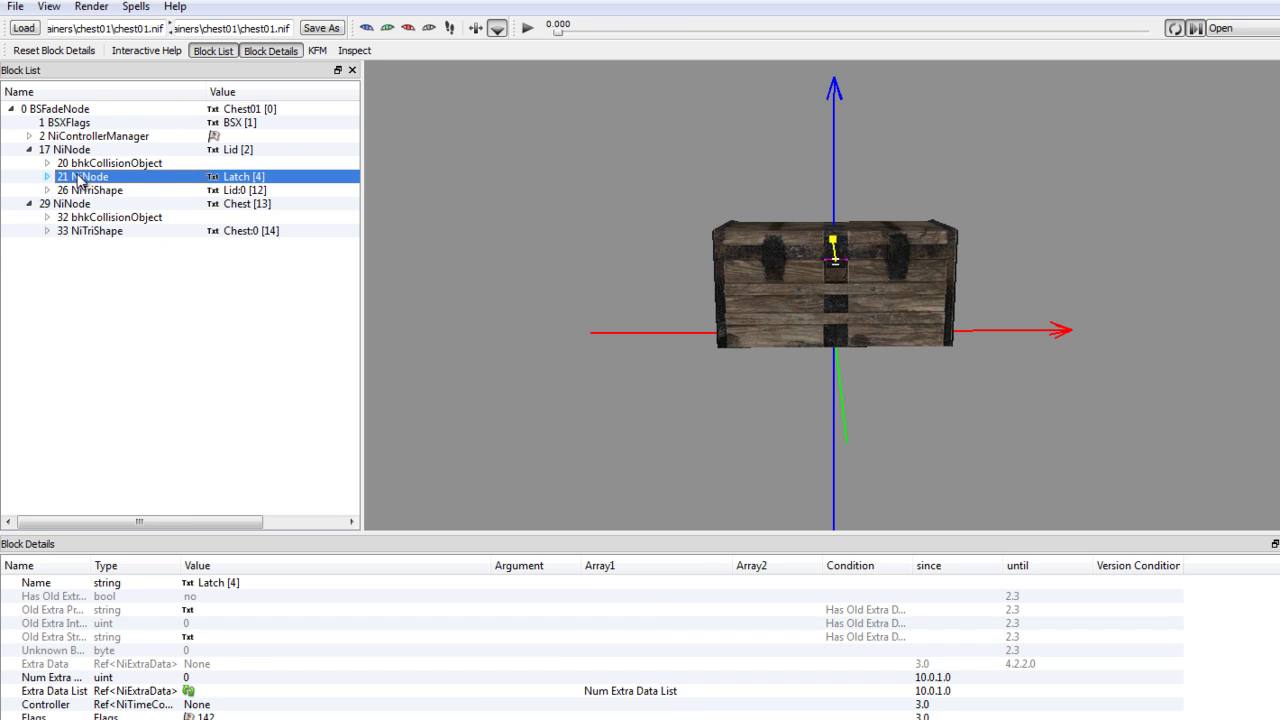
left_click(47, 177)
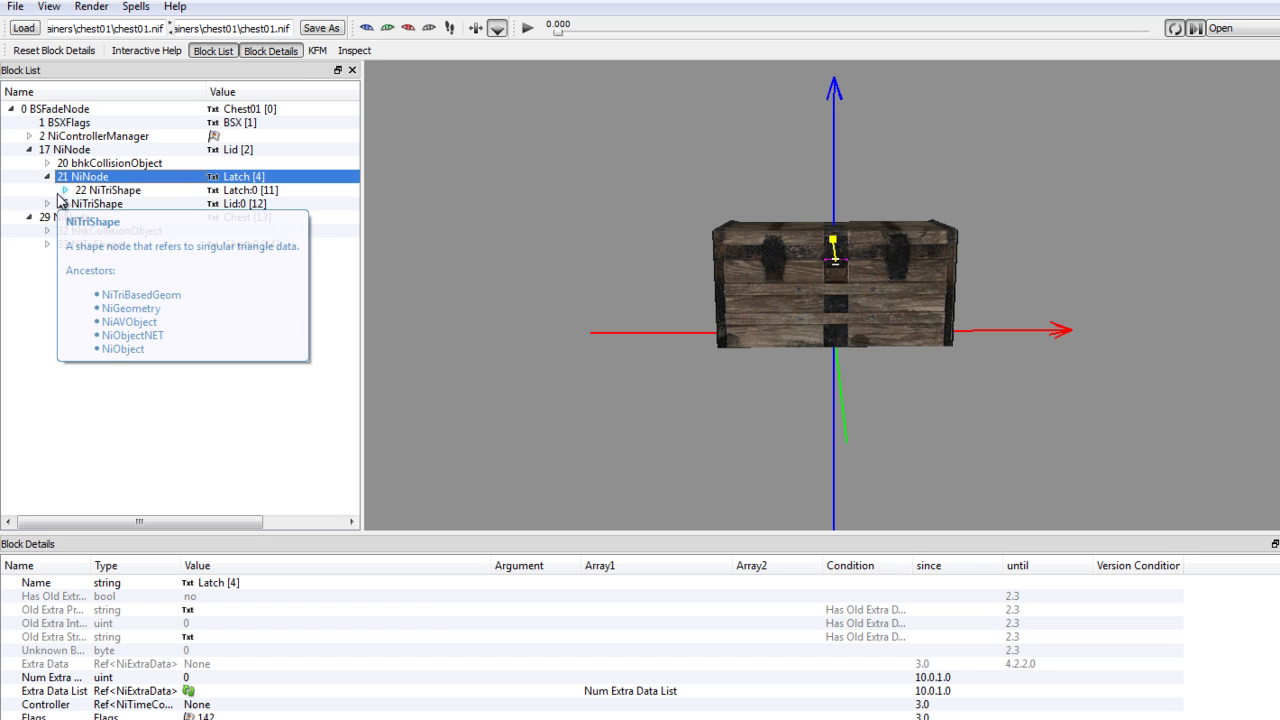
left_click(65, 191)
left_click(65, 191)
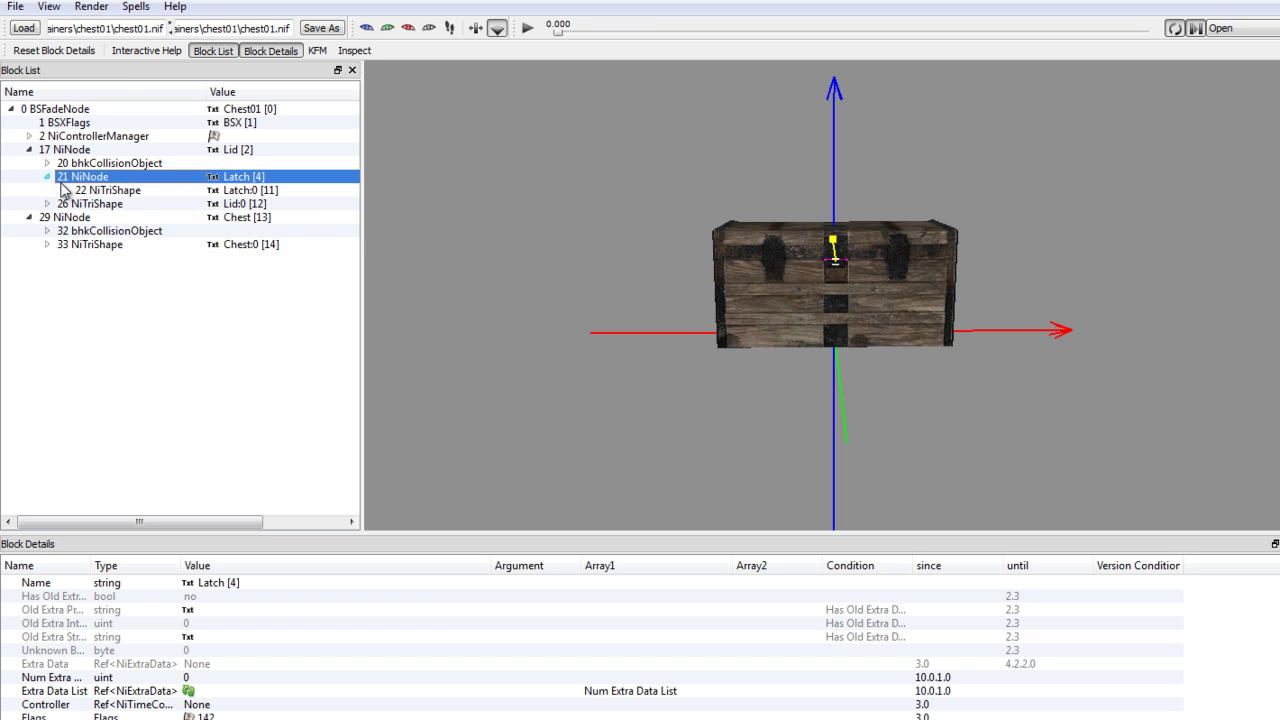
left_click(47, 177)
Expand the Chest:0 NiTriShape through its lighting shader property and select its BSShaderTextureSet
left_click(48, 231)
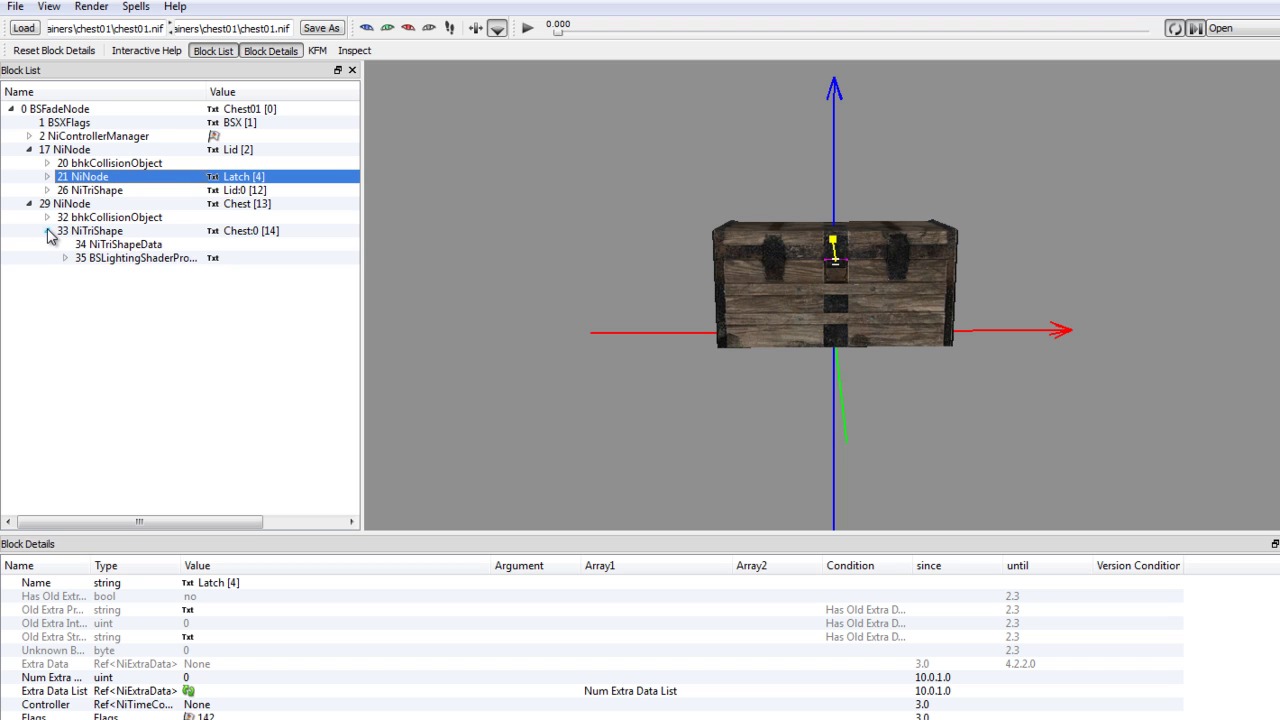
left_click(48, 231)
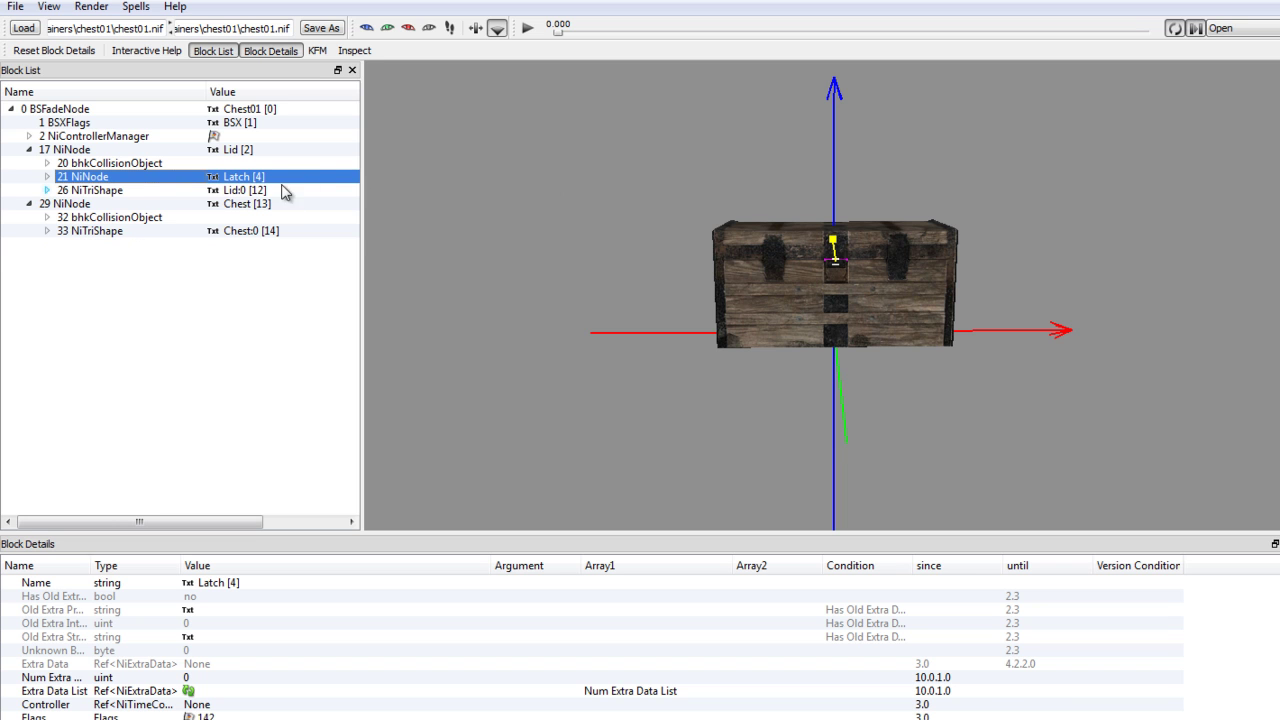
left_click(48, 231)
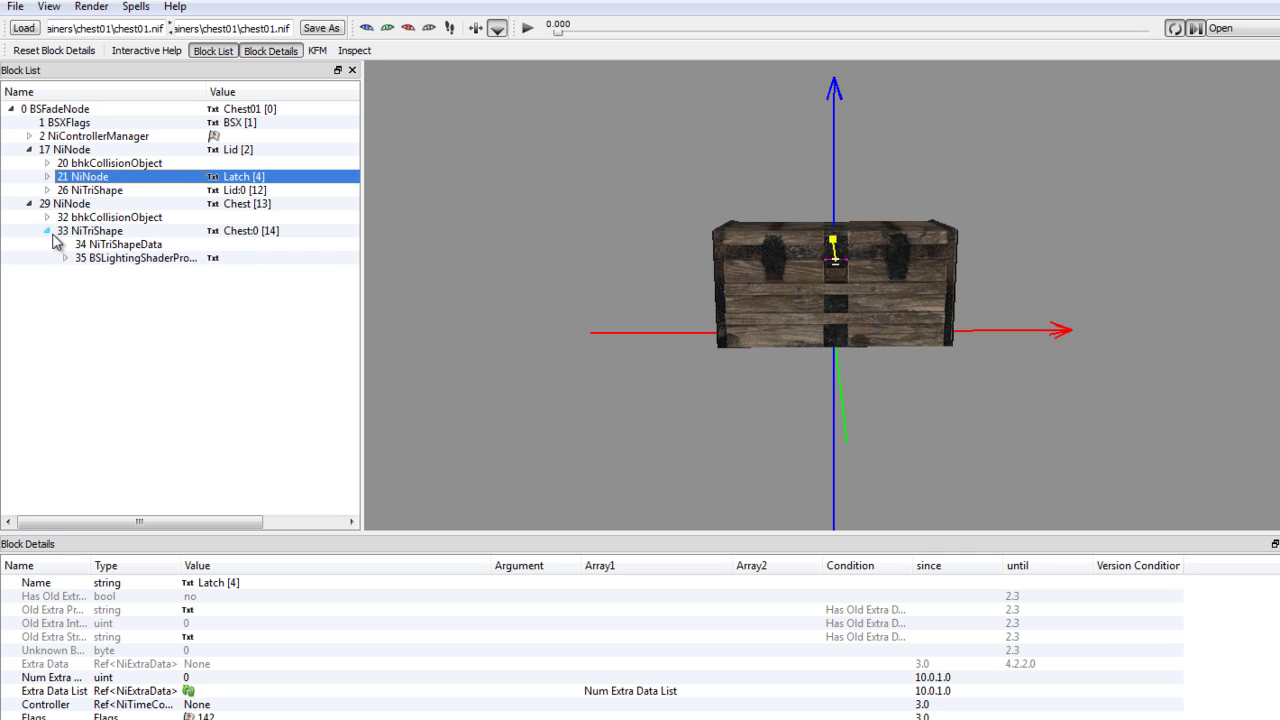
left_click(66, 258)
left_click(118, 272)
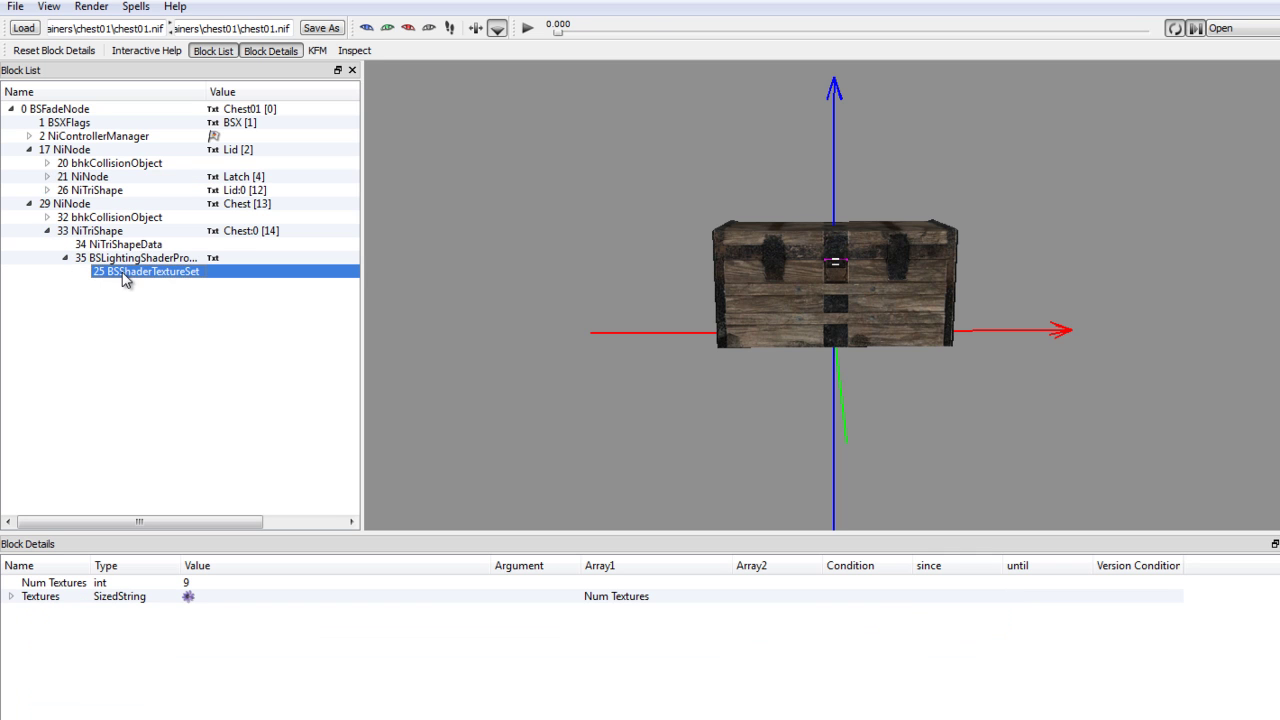
Expand the Lid:0 NiTriShape down to its BSShaderTextureSet and compare it with the texture set under Chest:0
left_click(47, 190)
left_click(65, 217)
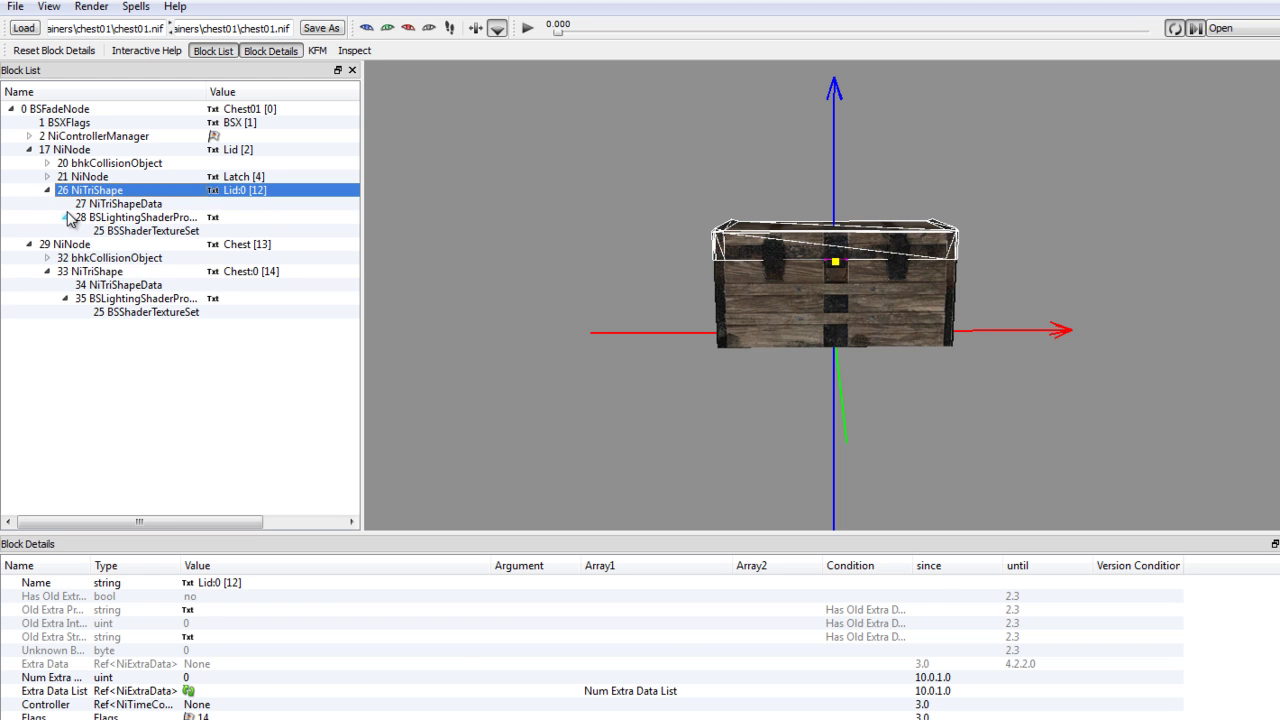
left_click(112, 217)
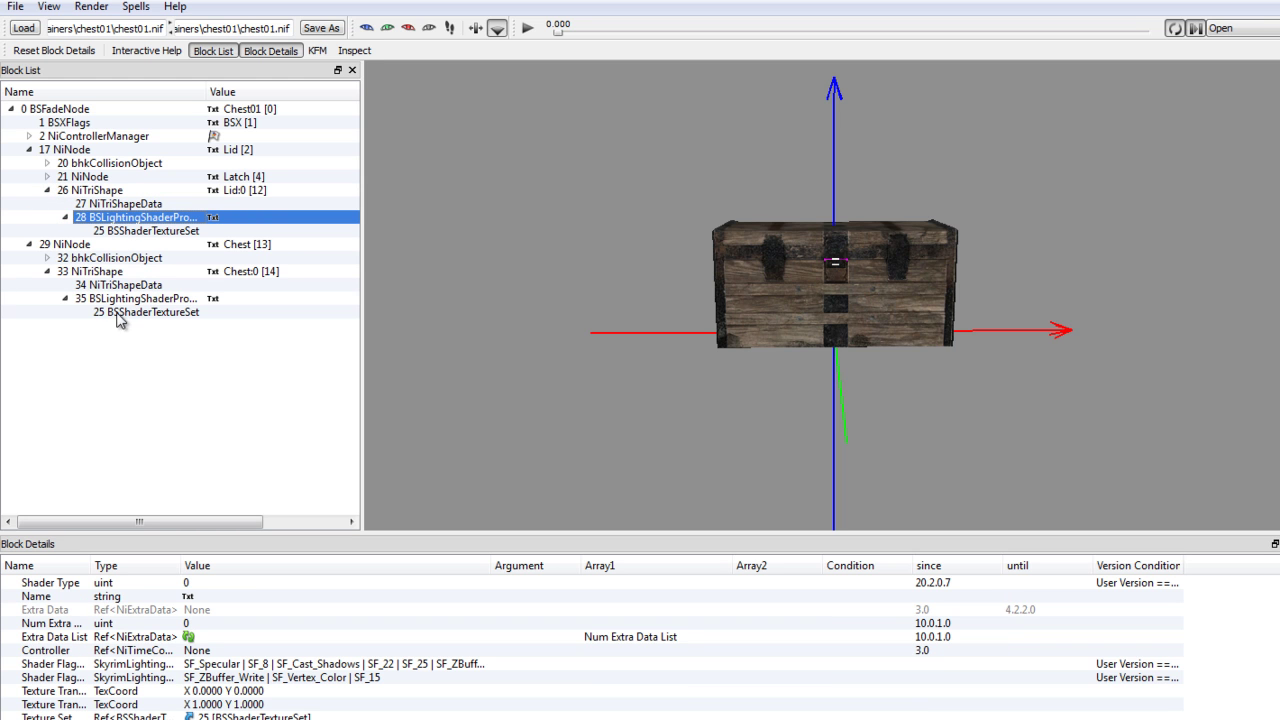
left_click(158, 232)
left_click(148, 313)
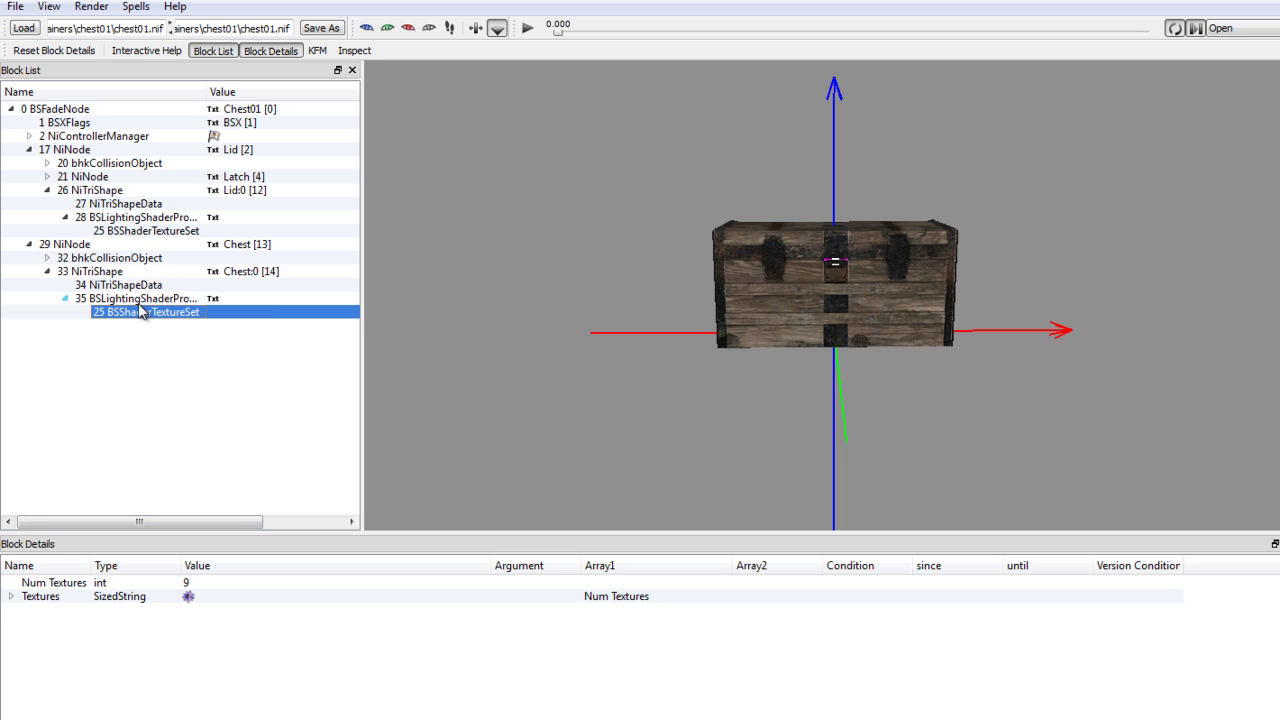
left_click(125, 232)
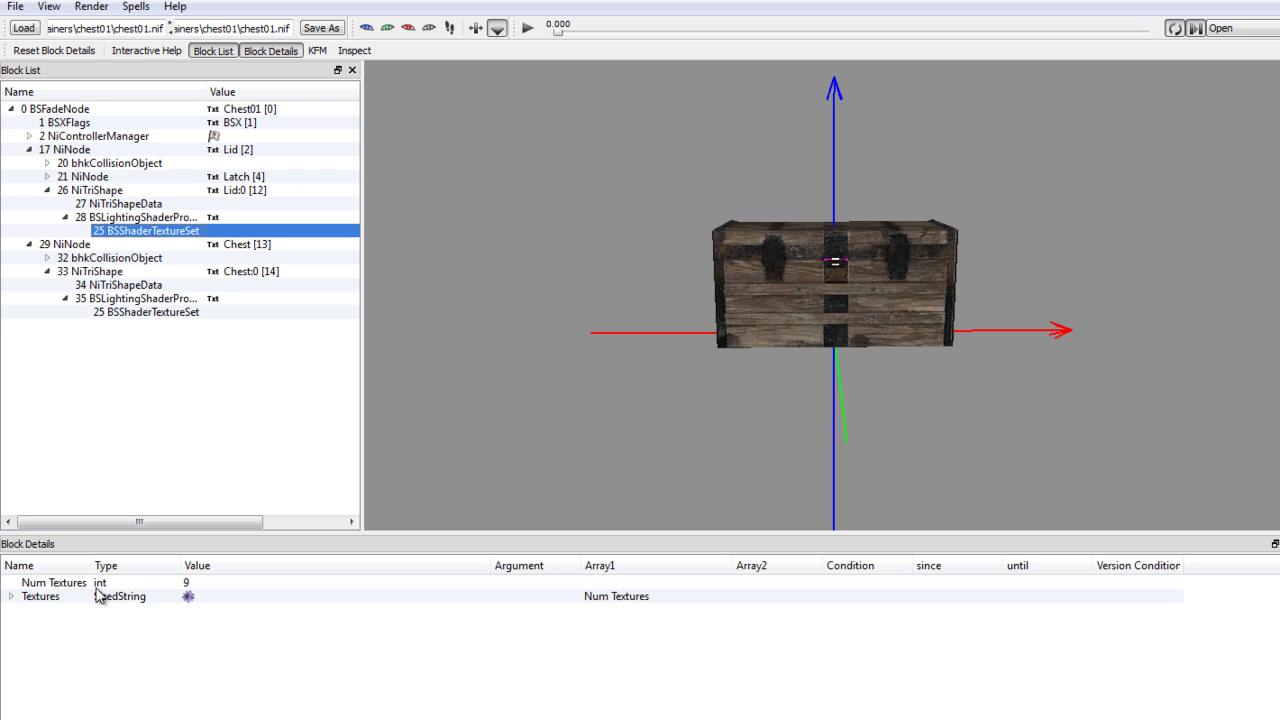
Expand the Textures list of the lid's BSShaderTextureSet and examine the Chest01.dds and Chest01_n.dds paths
left_click(211, 586)
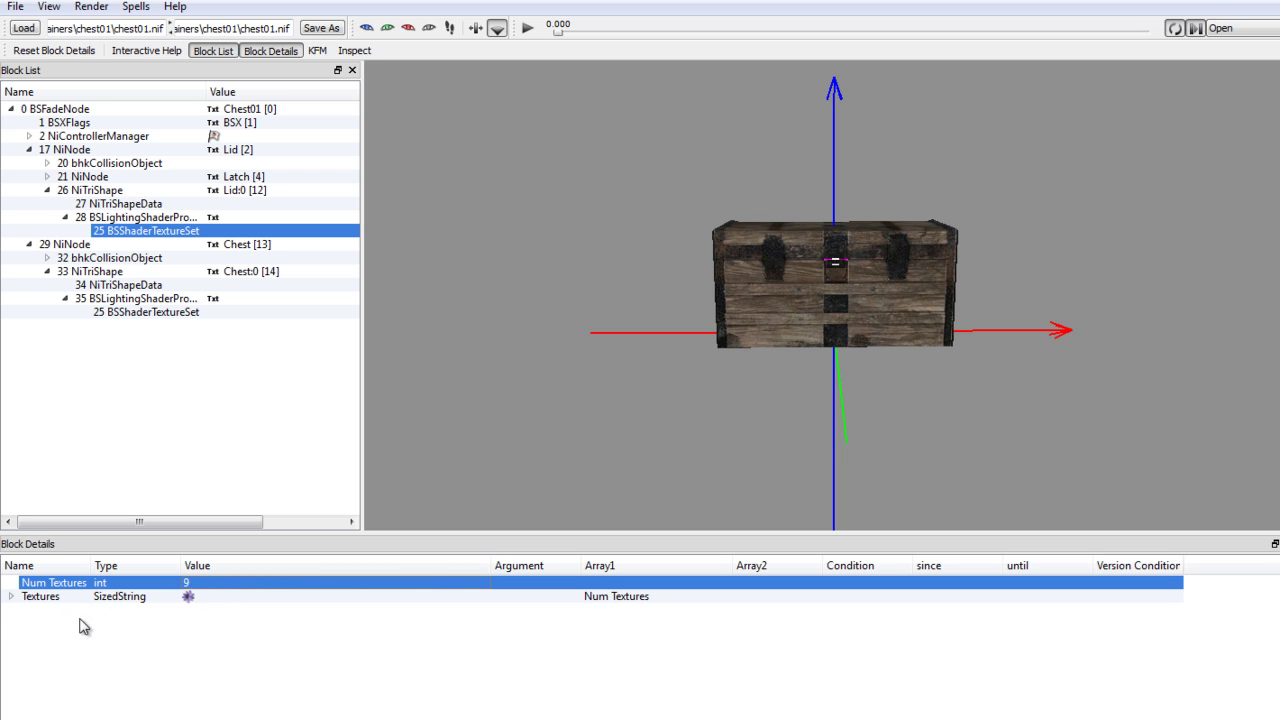
left_click(12, 597)
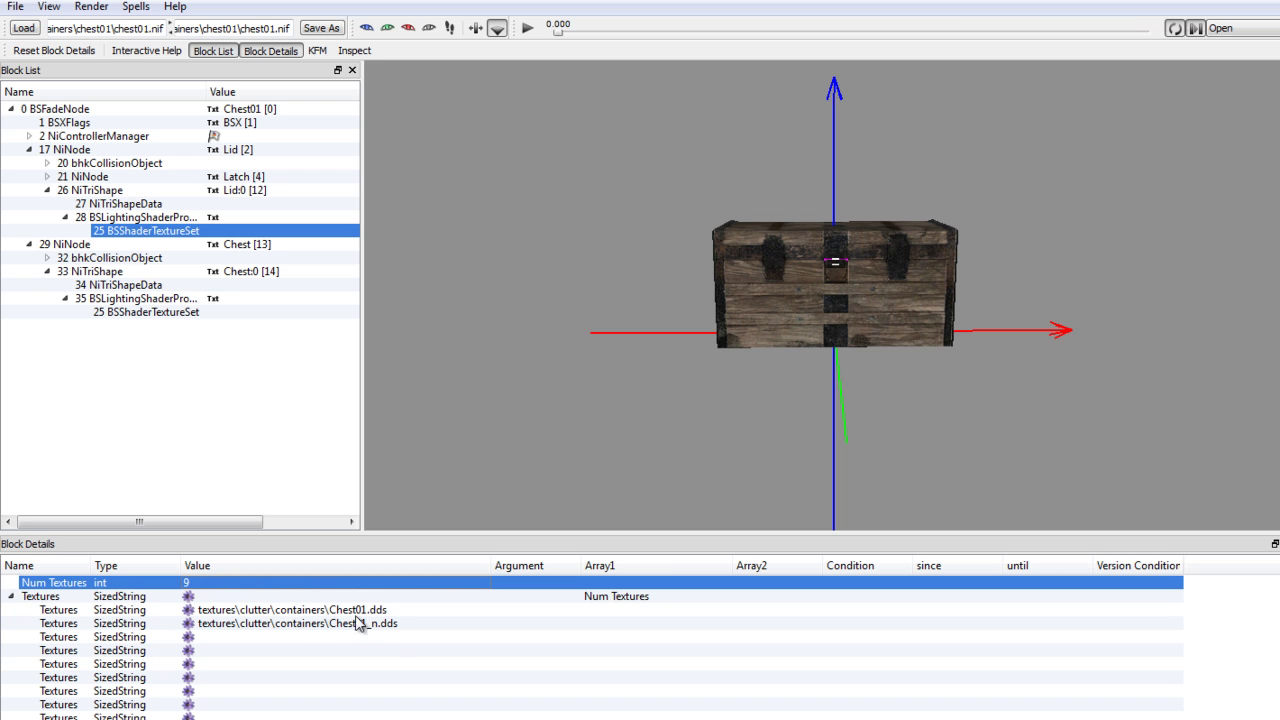
left_click(310, 613)
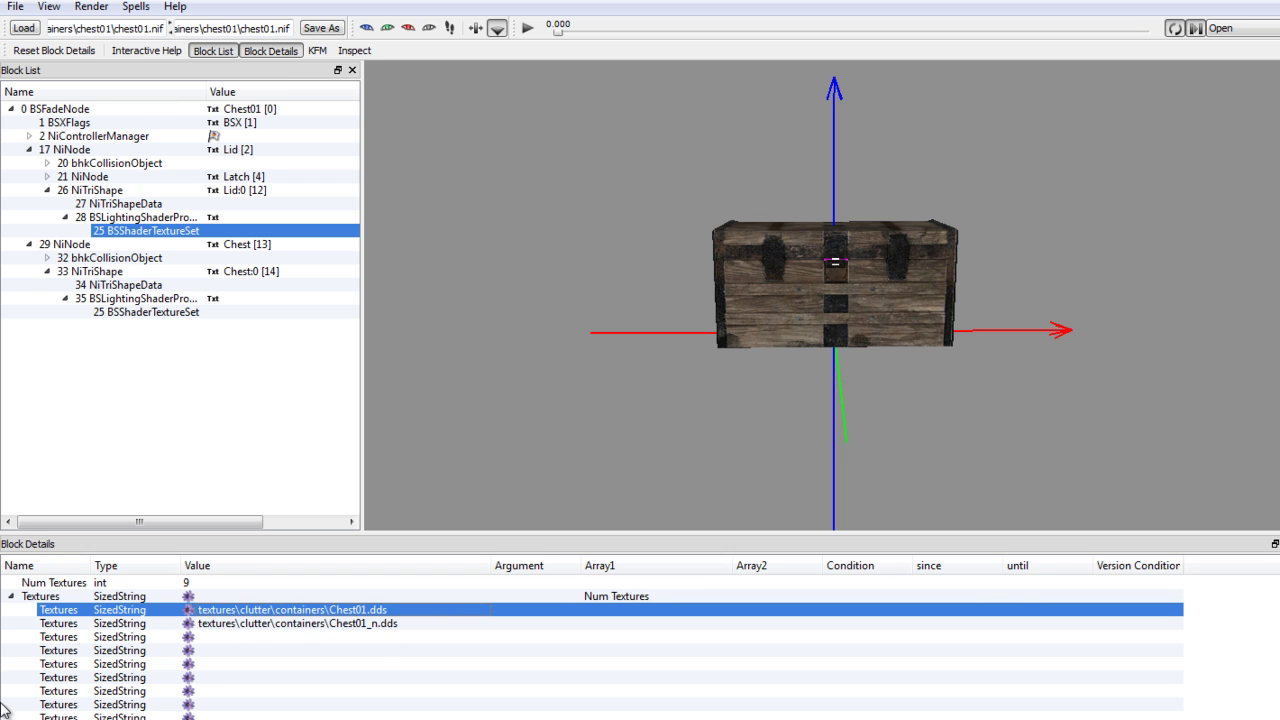
left_click(387, 623)
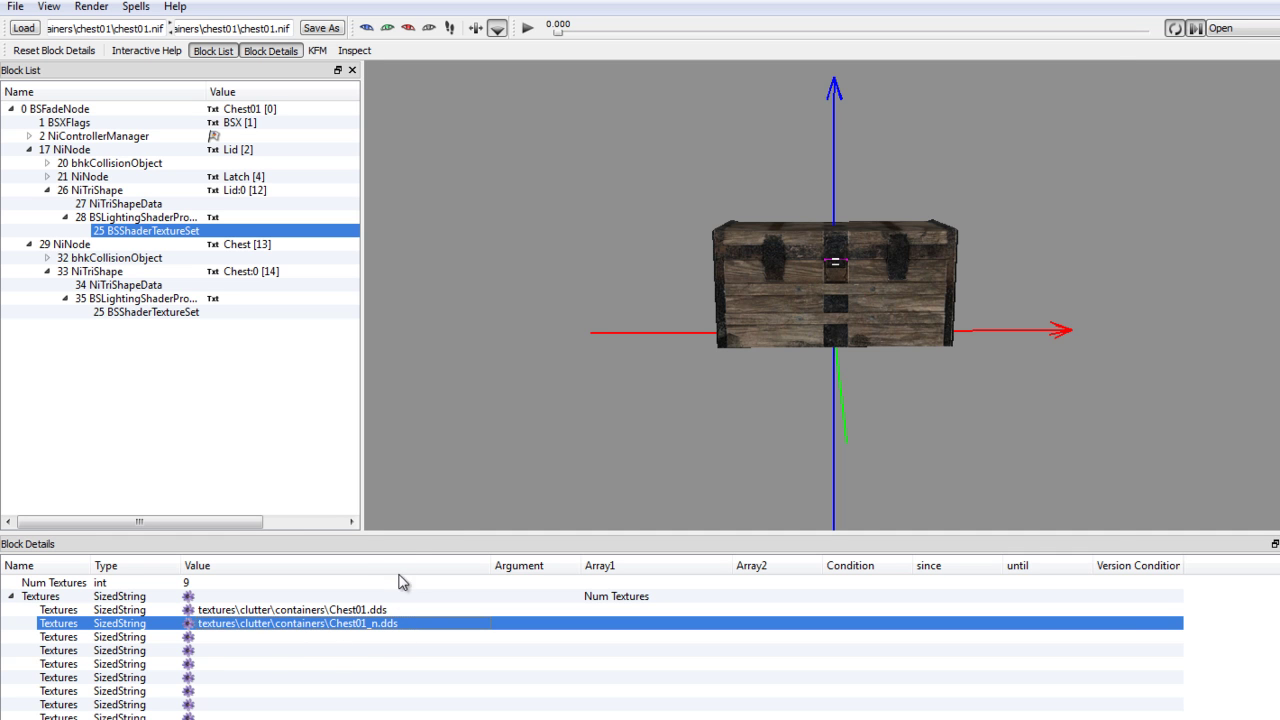
Switch to Total Commander and go from the chest01 mesh folder to e:\TESGames\skymod\data\textures\clutter\containers
key("alt+Tab")
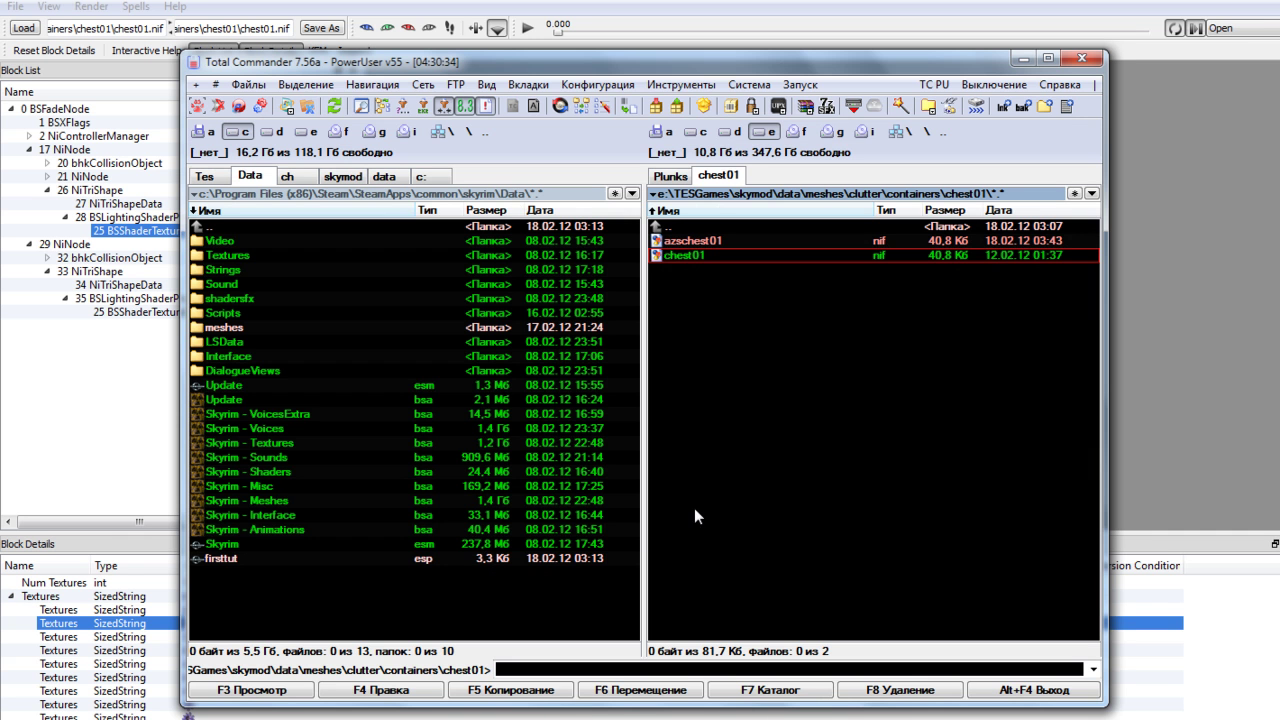
double_click(721, 232)
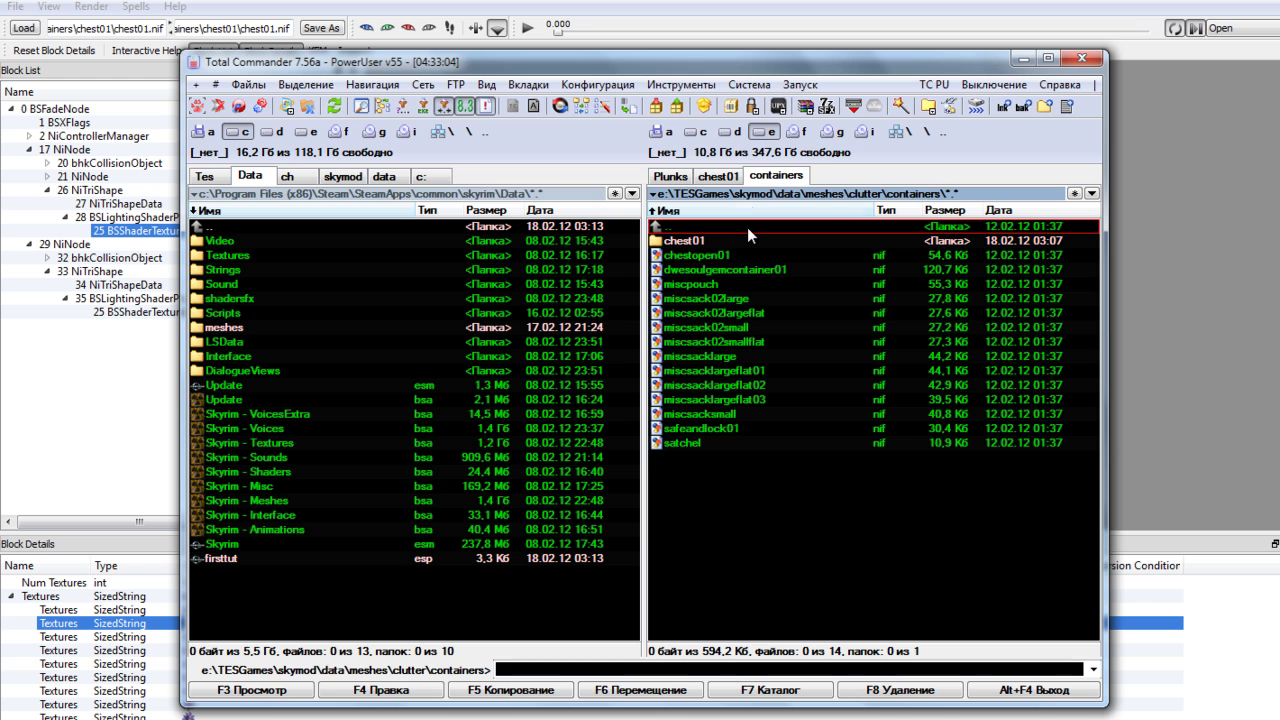
double_click(747, 227)
double_click(747, 227)
double_click(747, 227)
left_click_drag(699, 68, 843, 2)
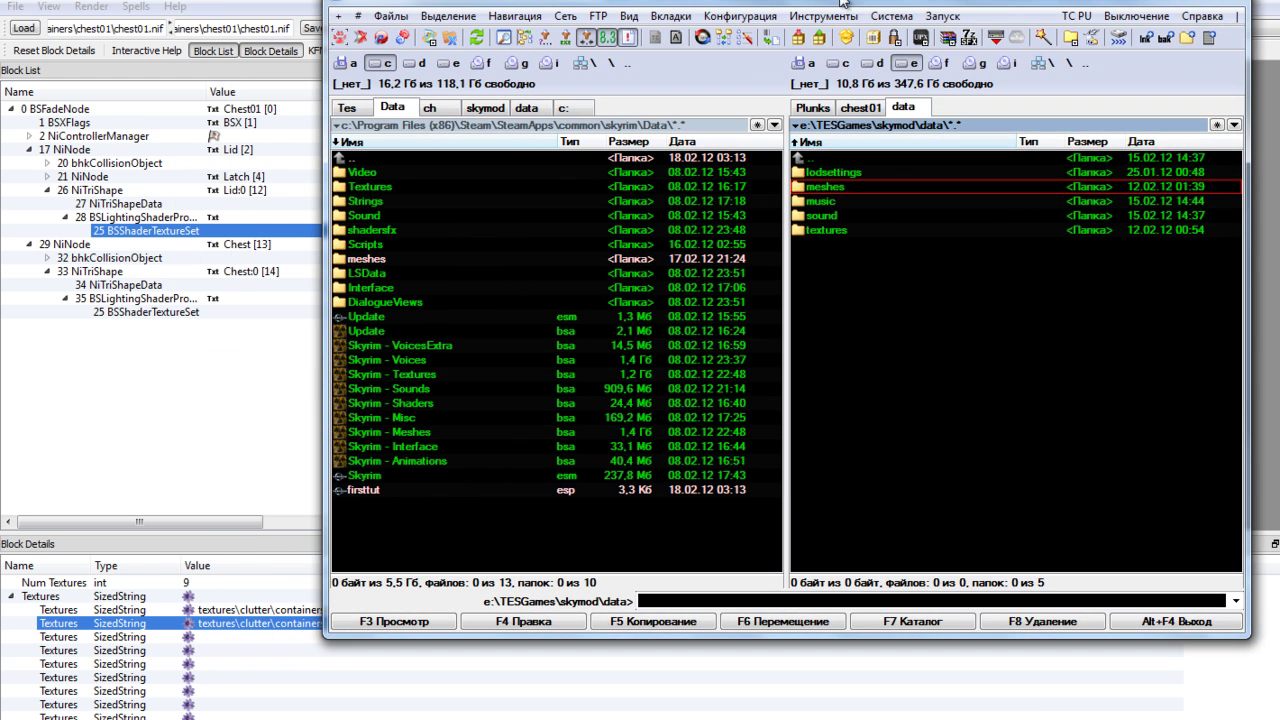
double_click(856, 235)
double_click(840, 233)
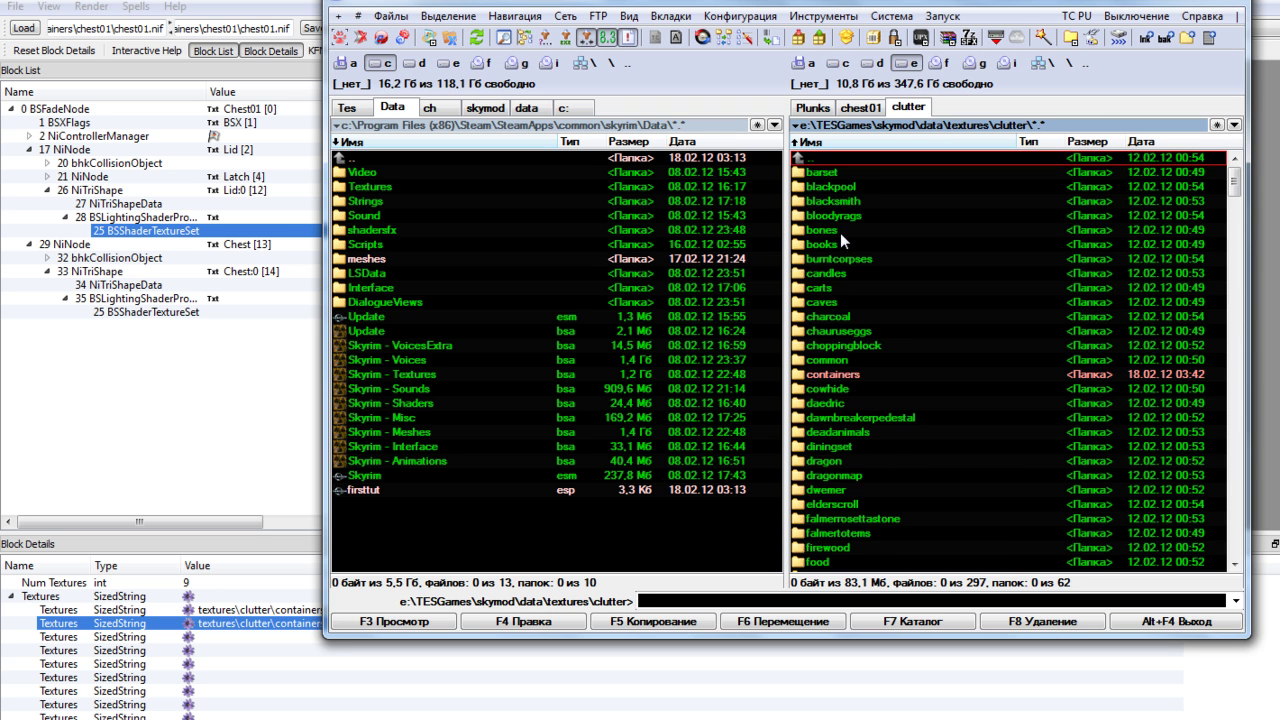
double_click(843, 374)
View the chest01.dds texture in IrfanView and close the viewer
key("Down")
key("Down")
key("Down")
left_click_drag(385, 3, 952, 4)
left_click(1127, 16)
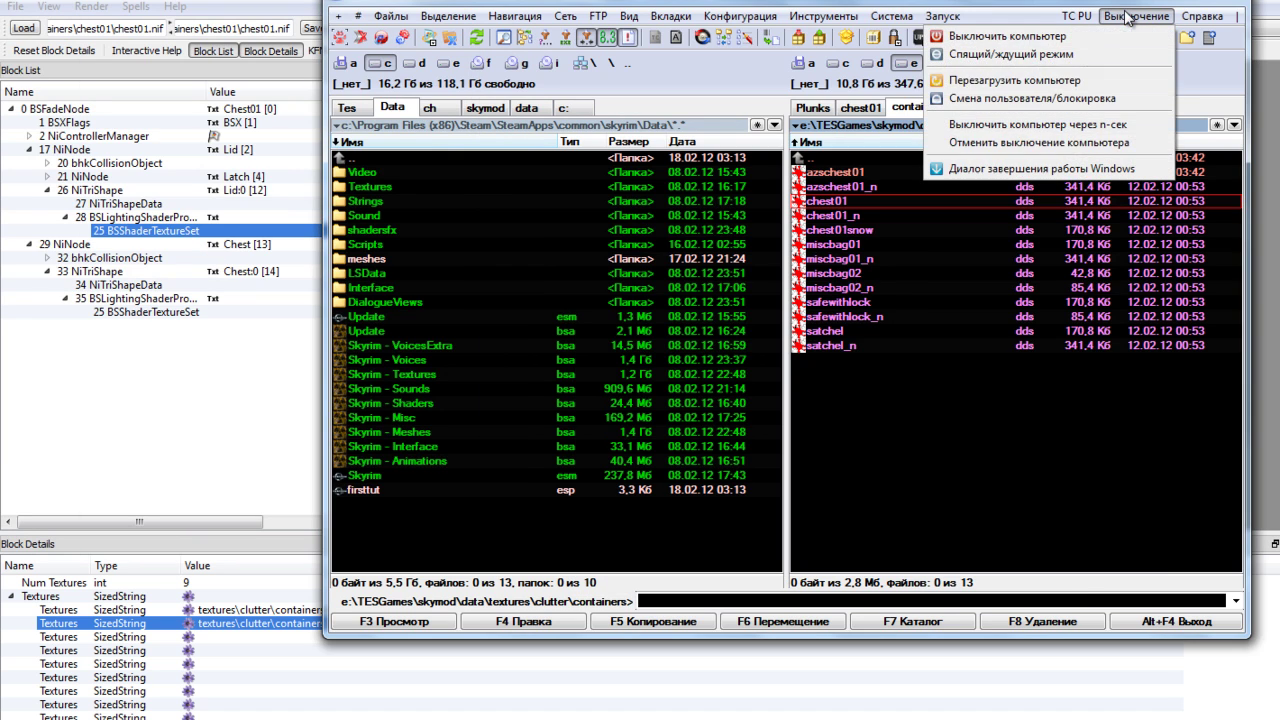
key("alt+Tab")
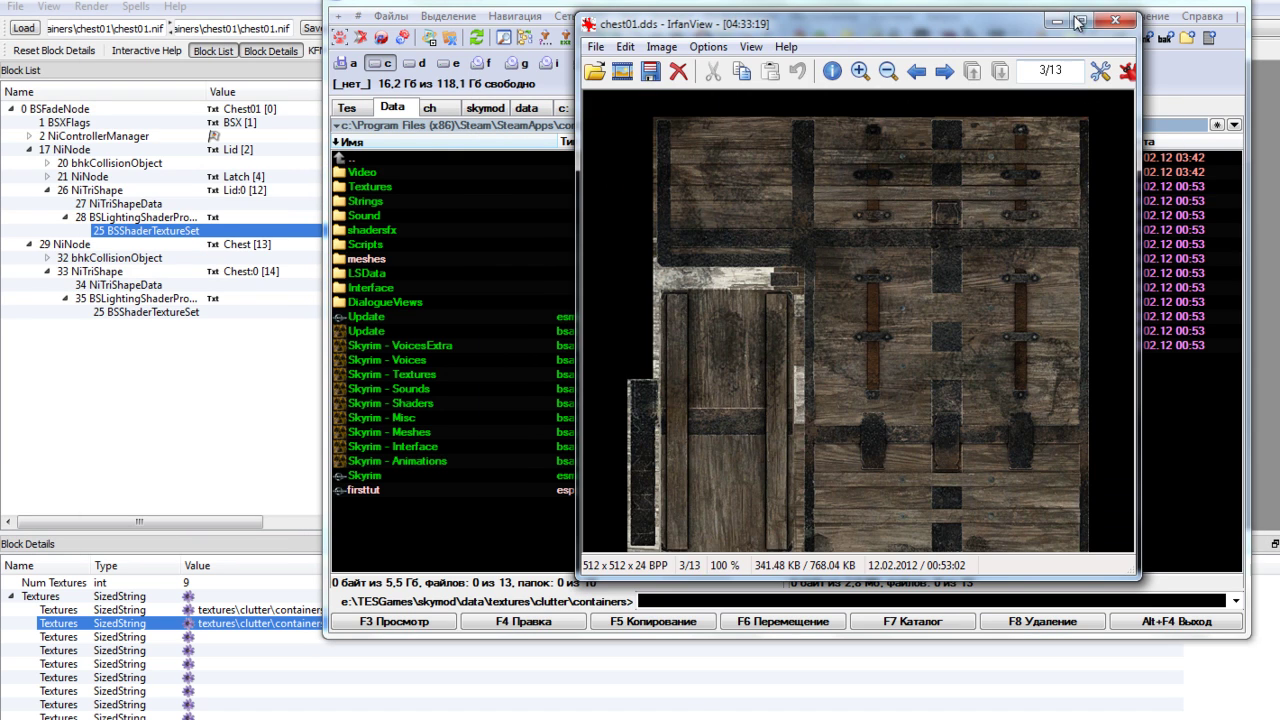
key("Escape")
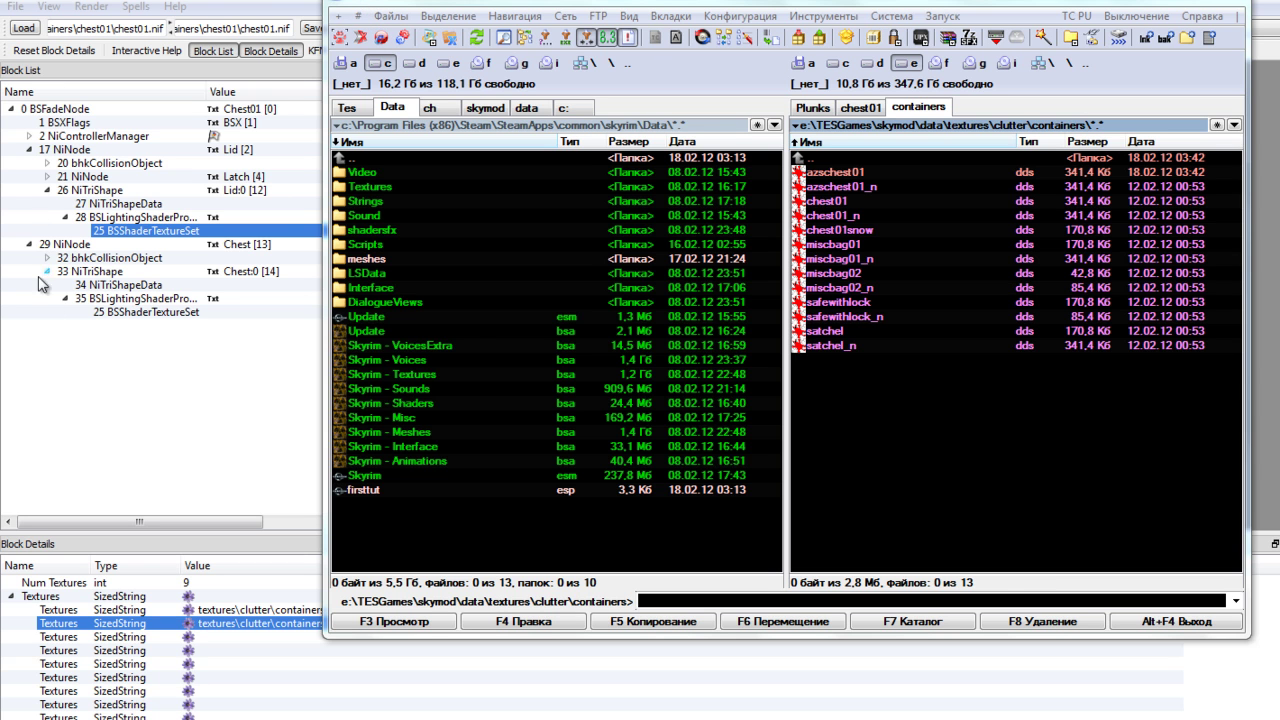
Open chest01.dds from the texture containers folder in Photoshop, loading it with default sizes
key("alt+Tab")
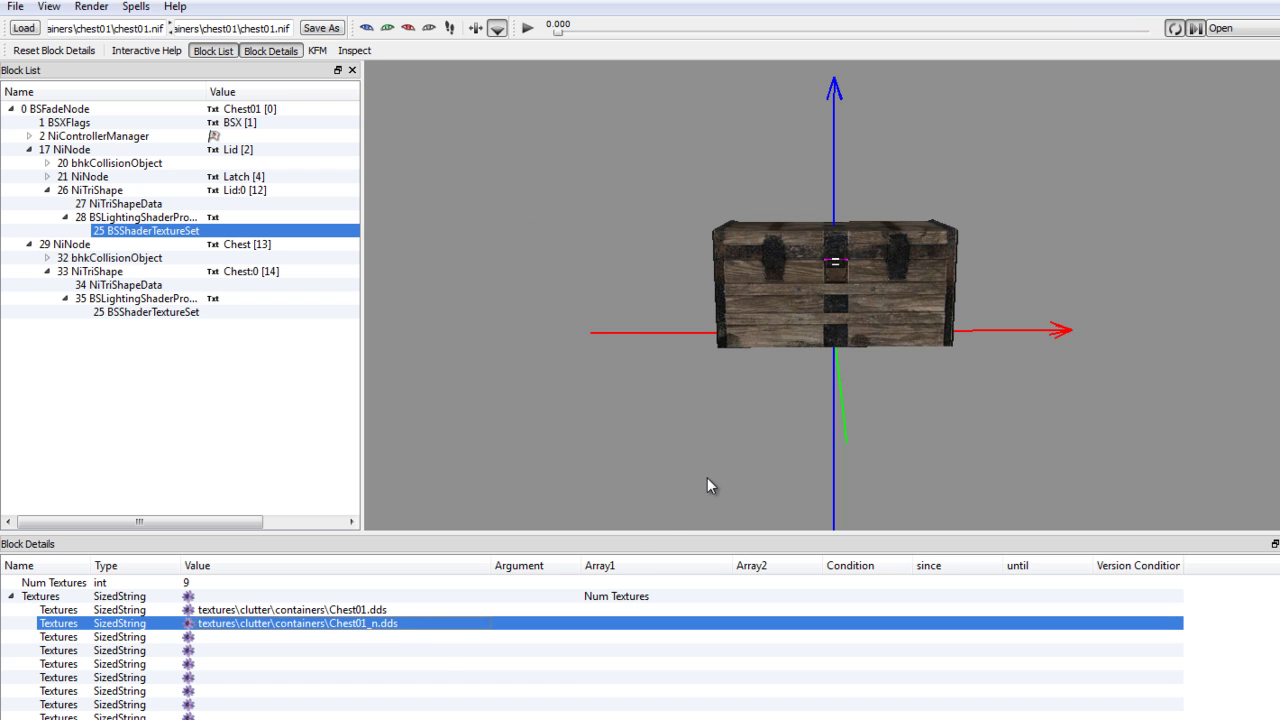
key("alt+Tab")
key("alt+Tab")
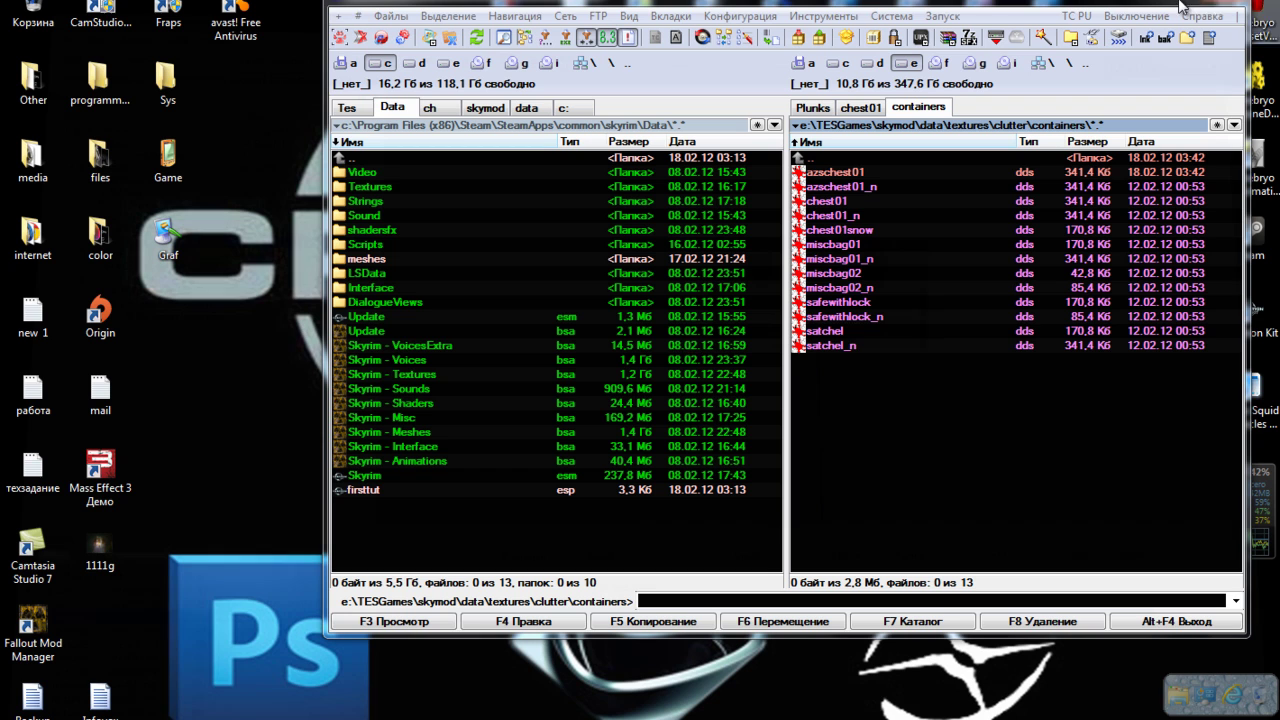
double_click(858, 200)
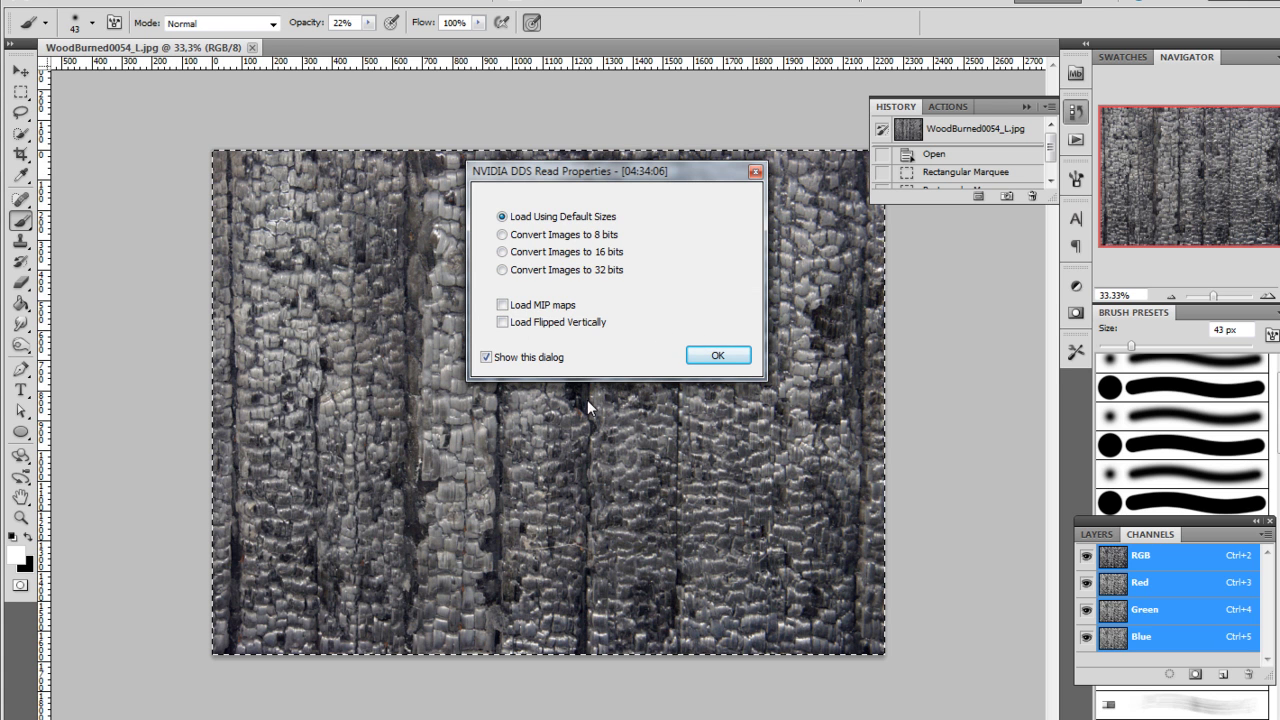
left_click(718, 356)
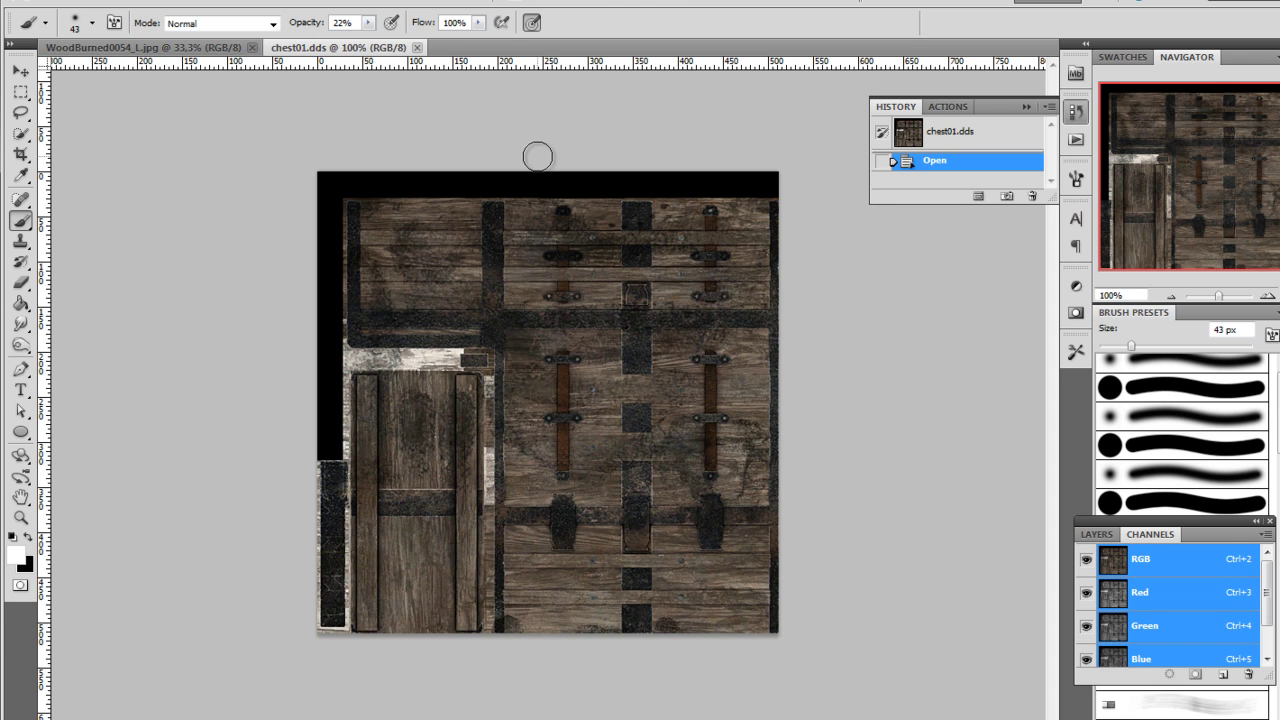
Select the entire WoodBurned0054_L.jpg image and paste the burned wood into chest01.dds as a new layer
left_click(1094, 534)
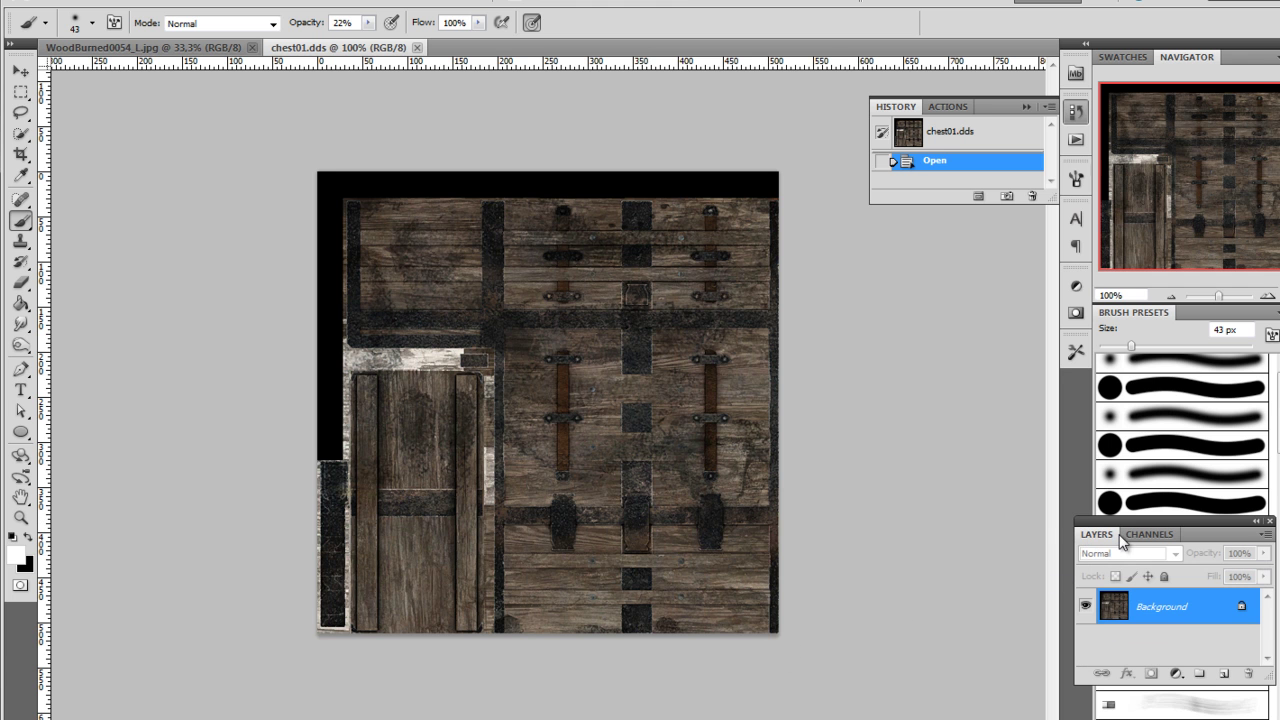
left_click(172, 47)
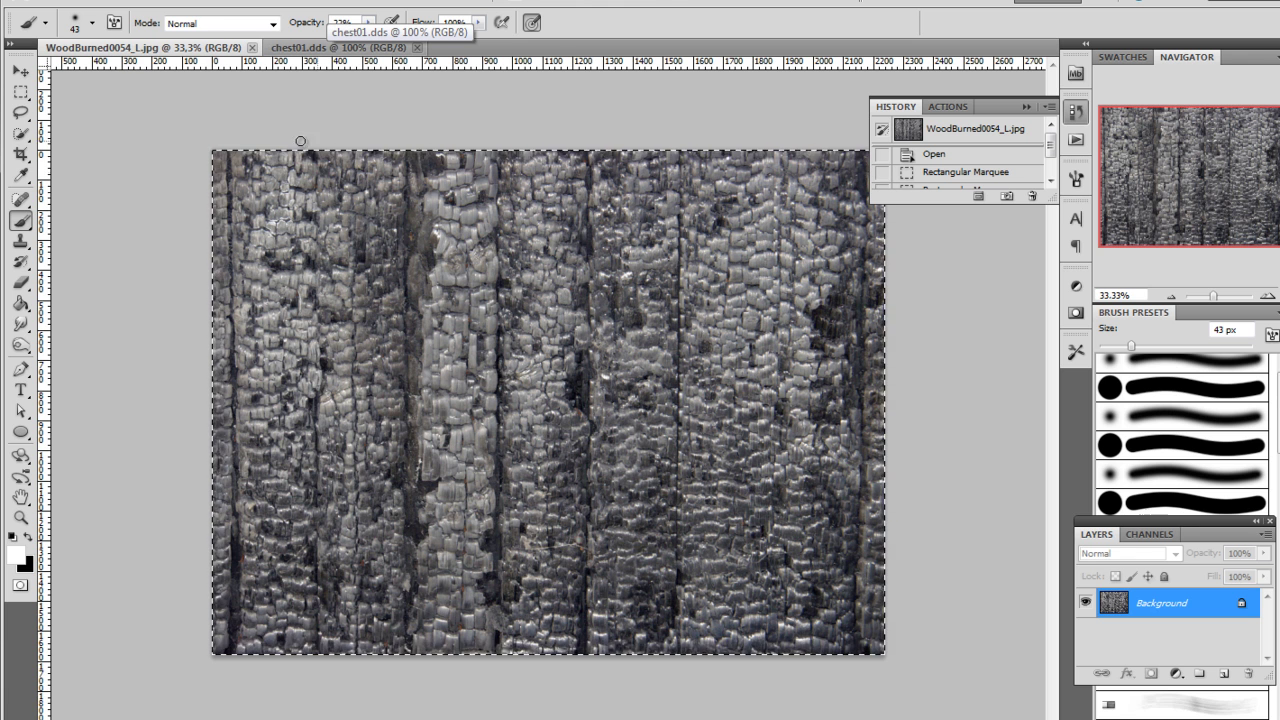
left_click(20, 92)
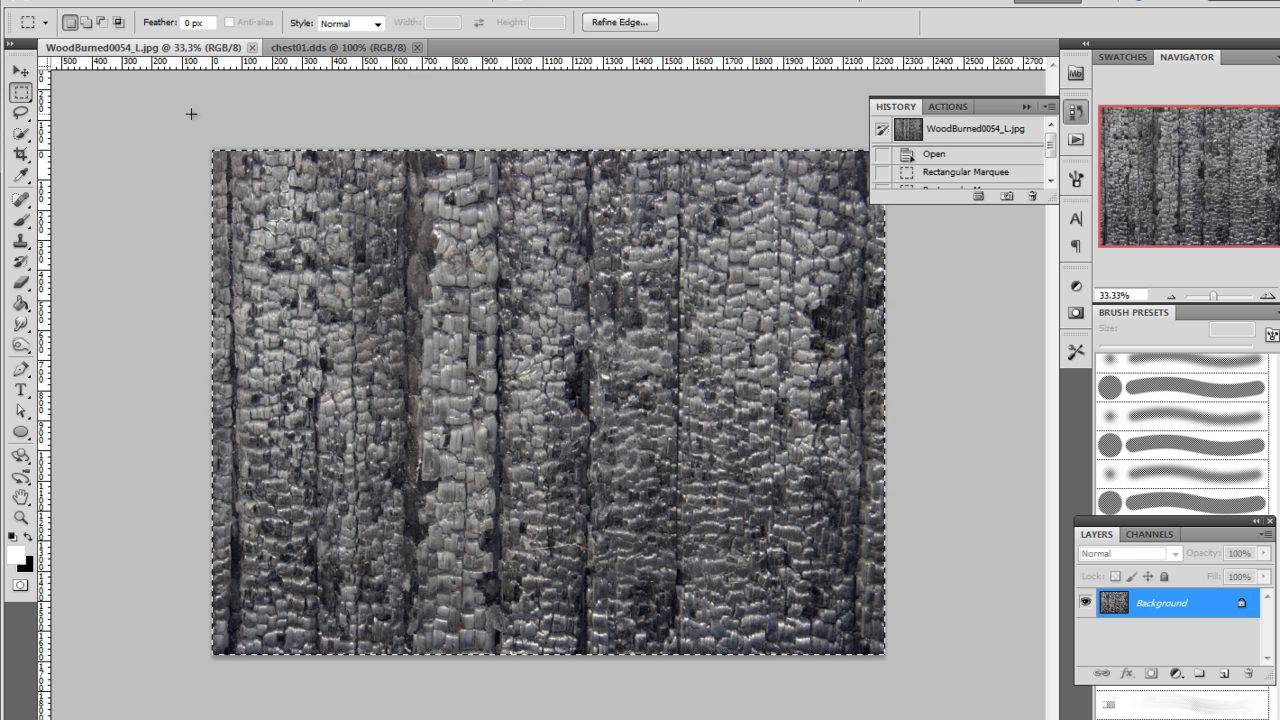
left_click_drag(167, 96, 888, 650)
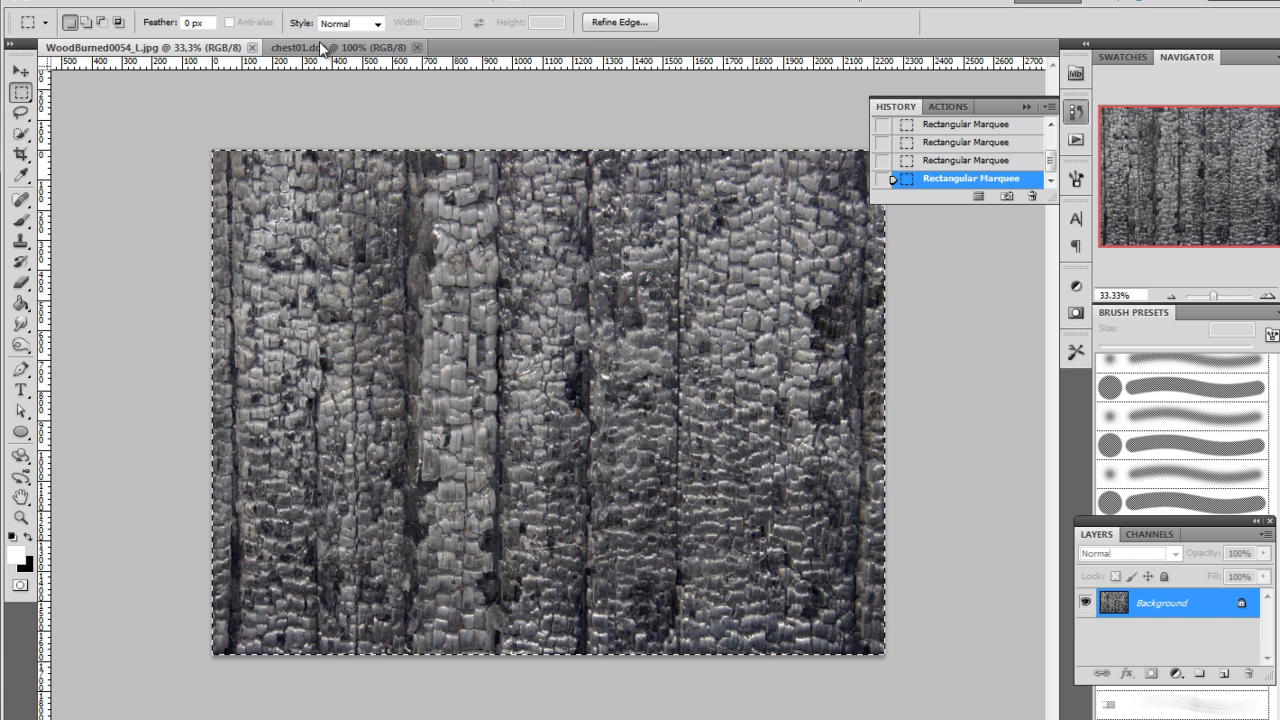
left_click(322, 48)
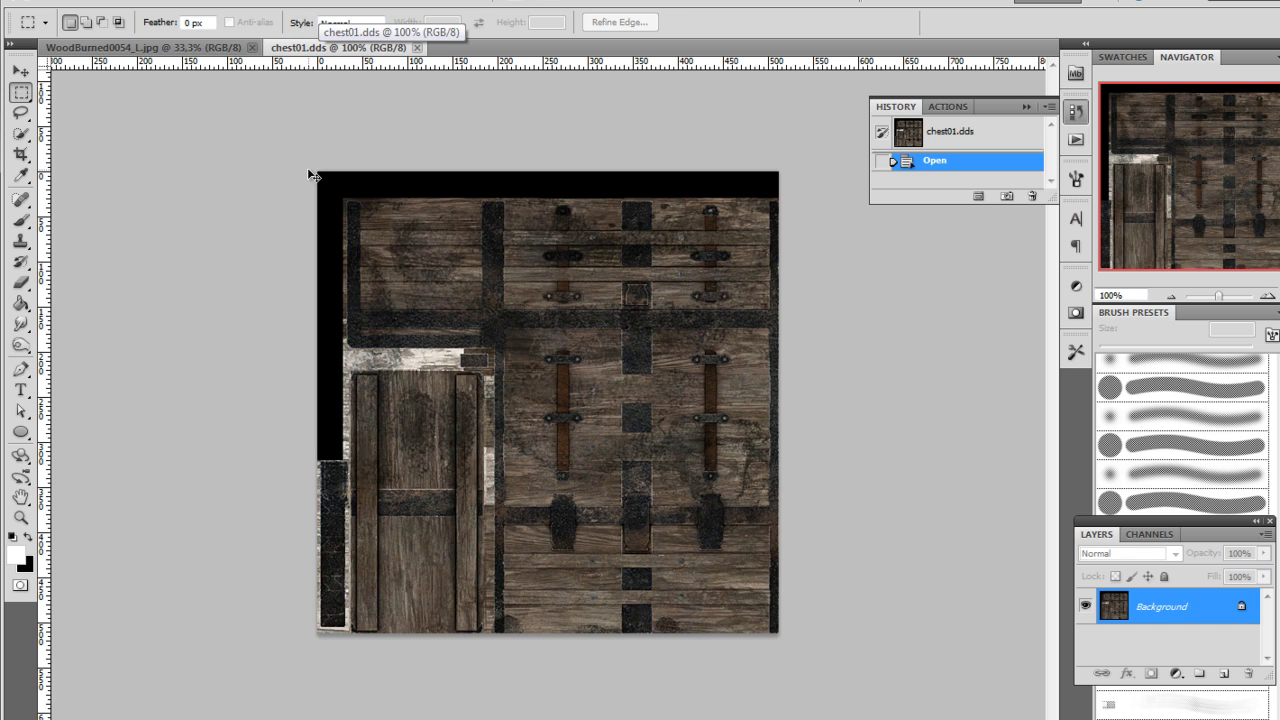
key("ctrl+v")
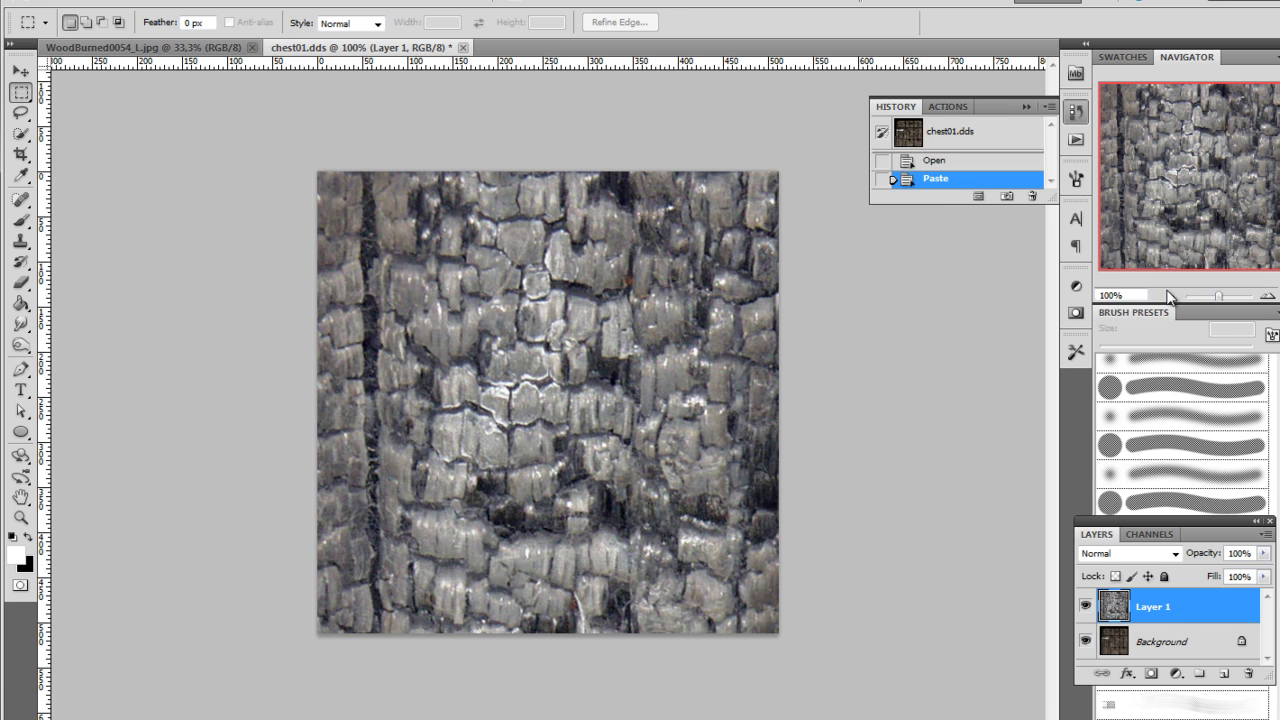
Load the outline of the pasted burned wood layer as a selection
left_click(1116, 610, "ctrl")
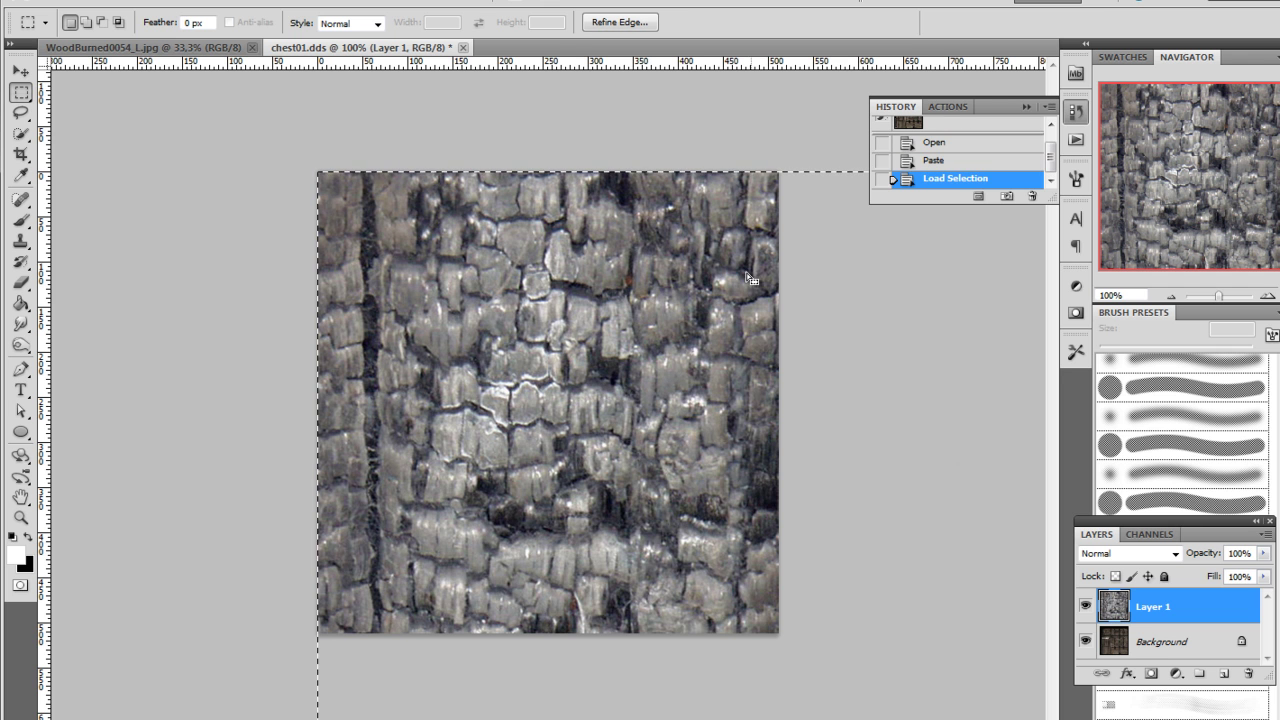
scroll(760, 378, "down", 4)
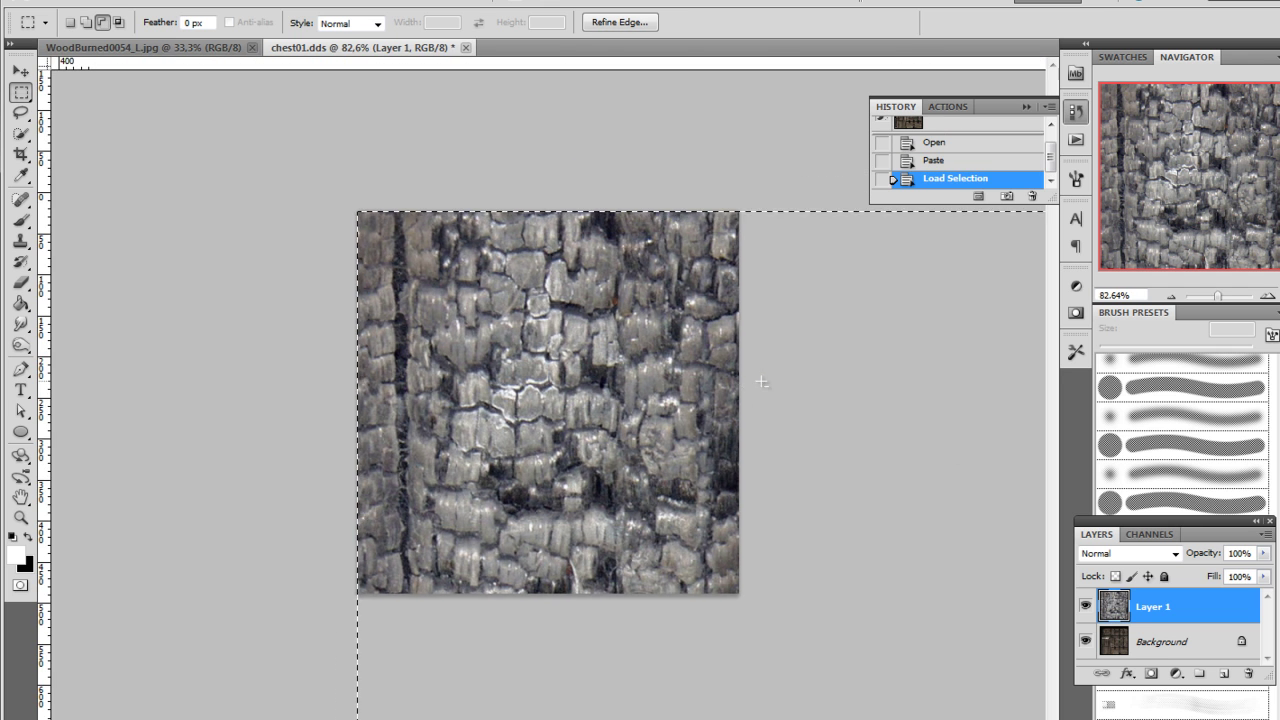
scroll(752, 386, "down", 2)
scroll(752, 390, "up", 4)
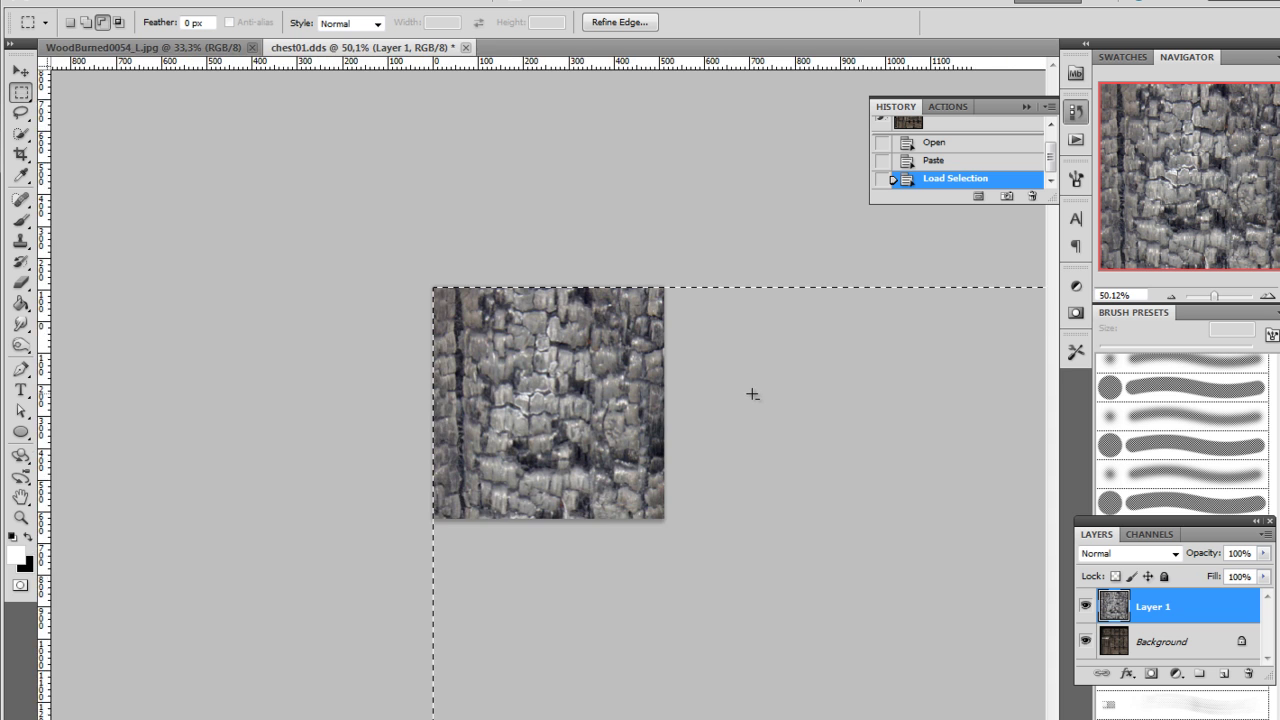
scroll(754, 400, "up", 2)
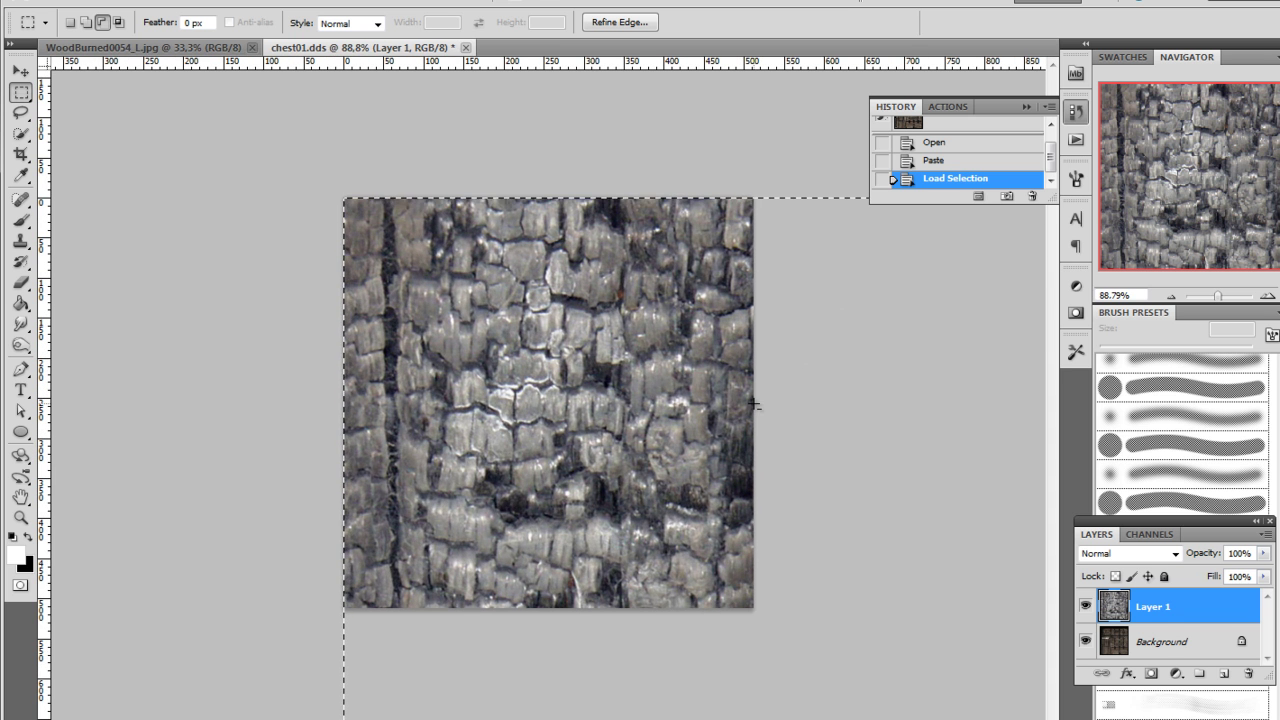
scroll(755, 402, "down", 1)
scroll(752, 410, "up", 1)
scroll(749, 428, "down", 3)
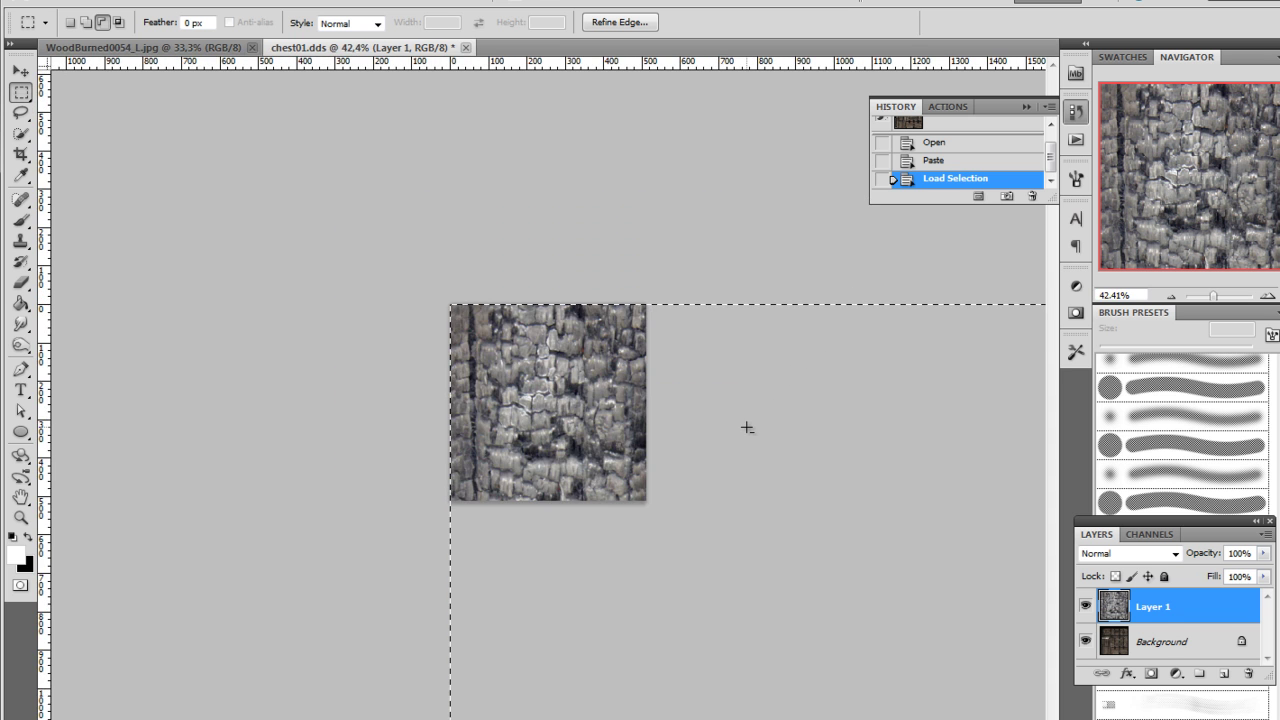
scroll(746, 430, "down", 2)
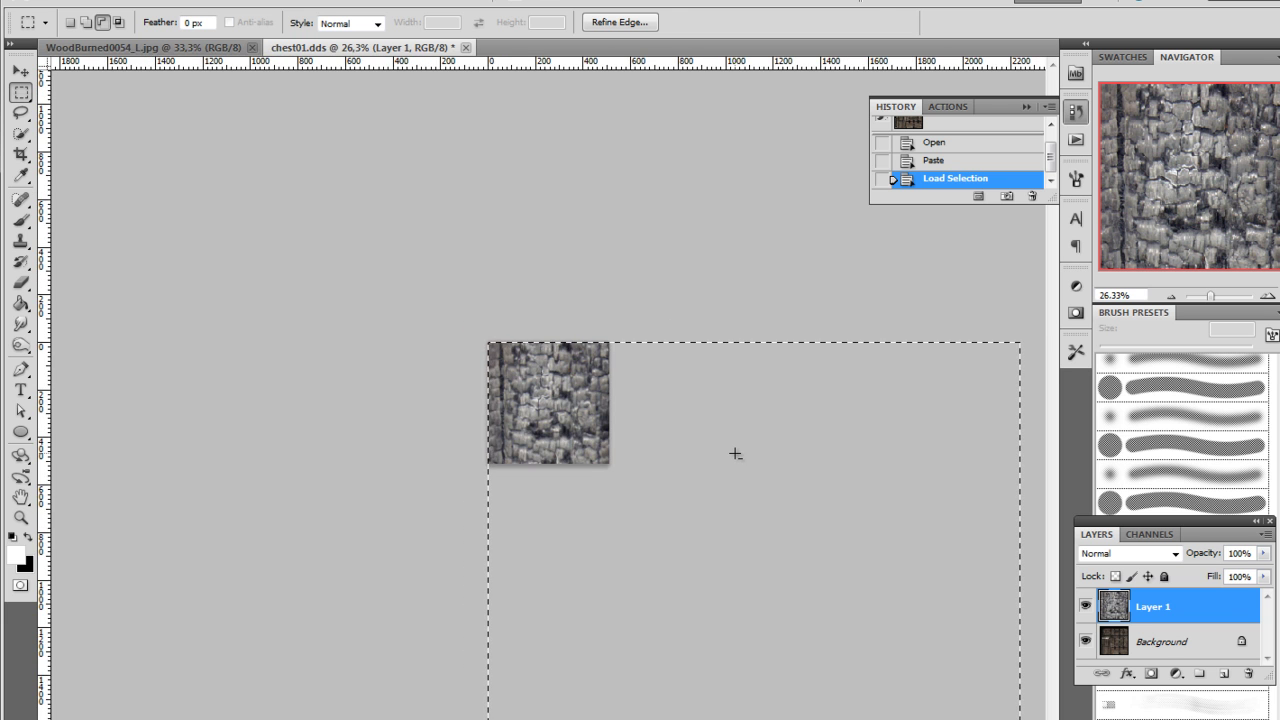
scroll(735, 456, "up", 2)
scroll(725, 450, "up", 1)
scroll(732, 468, "down", 3)
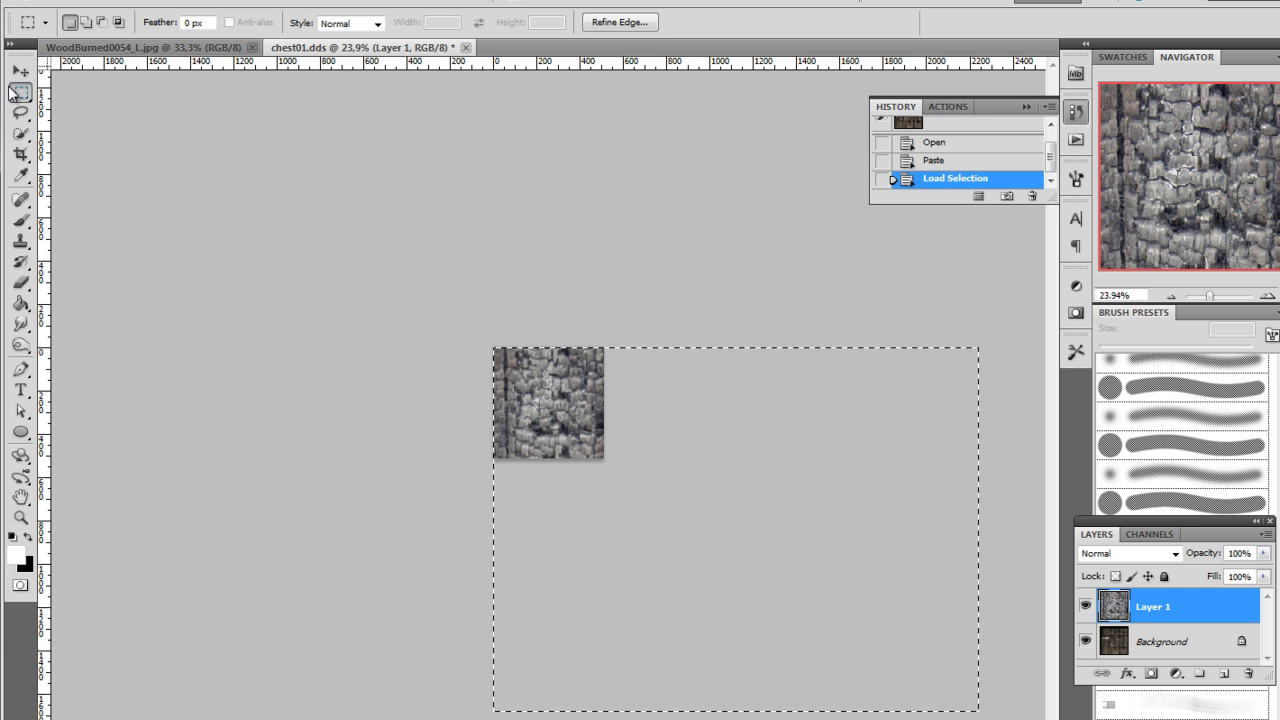
Scale the burned wood layer to 15% with Free Transform and place it over the chest texture's upper-right planks
right_click(527, 374)
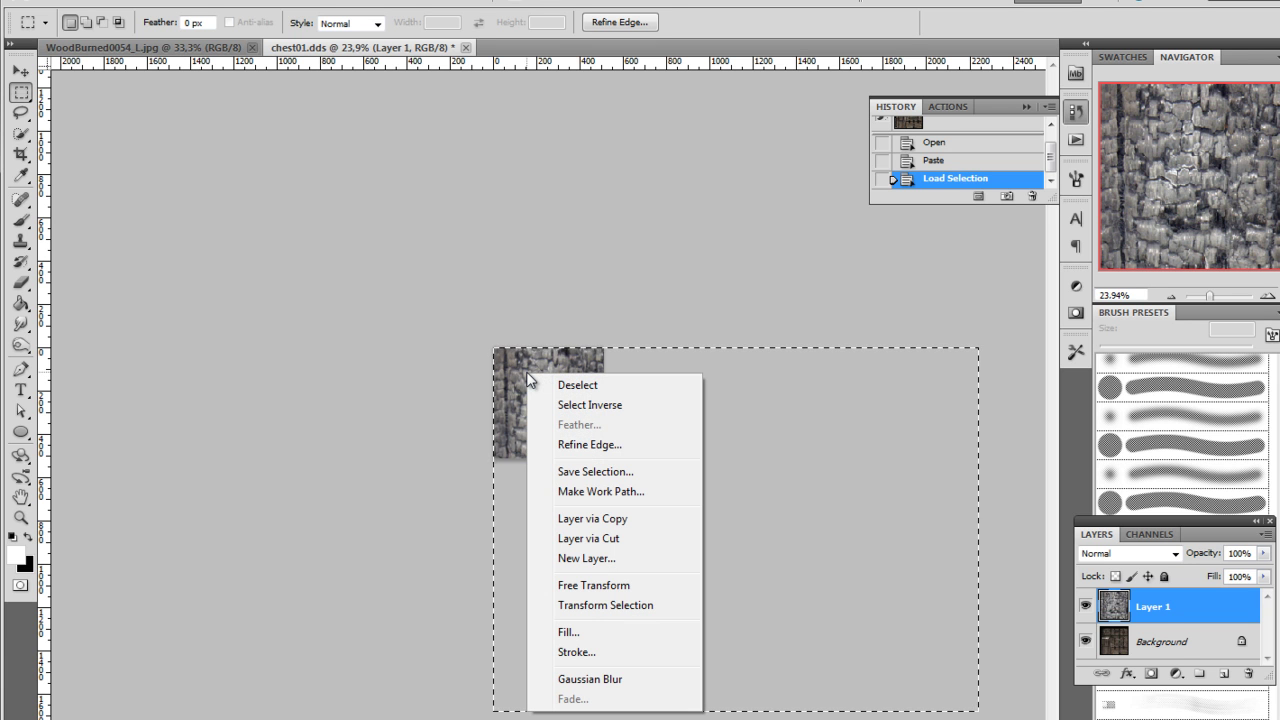
left_click(622, 594)
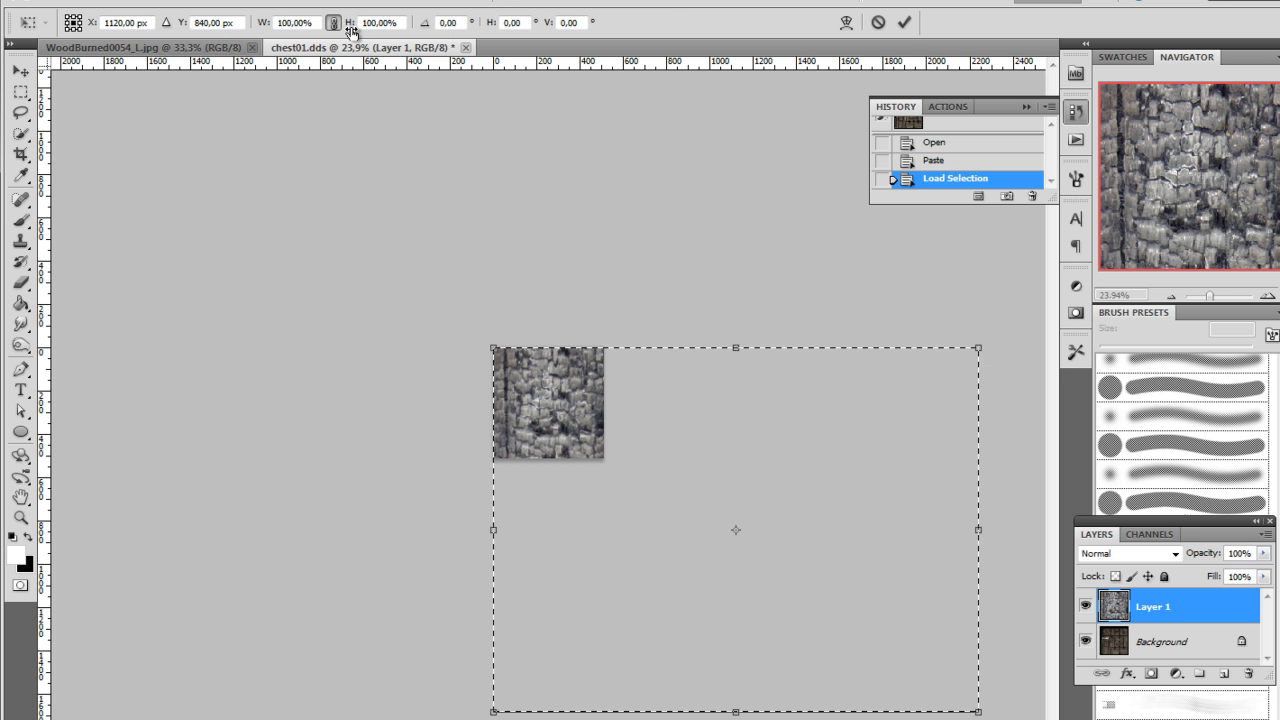
left_click_drag(351, 32, 276, 40)
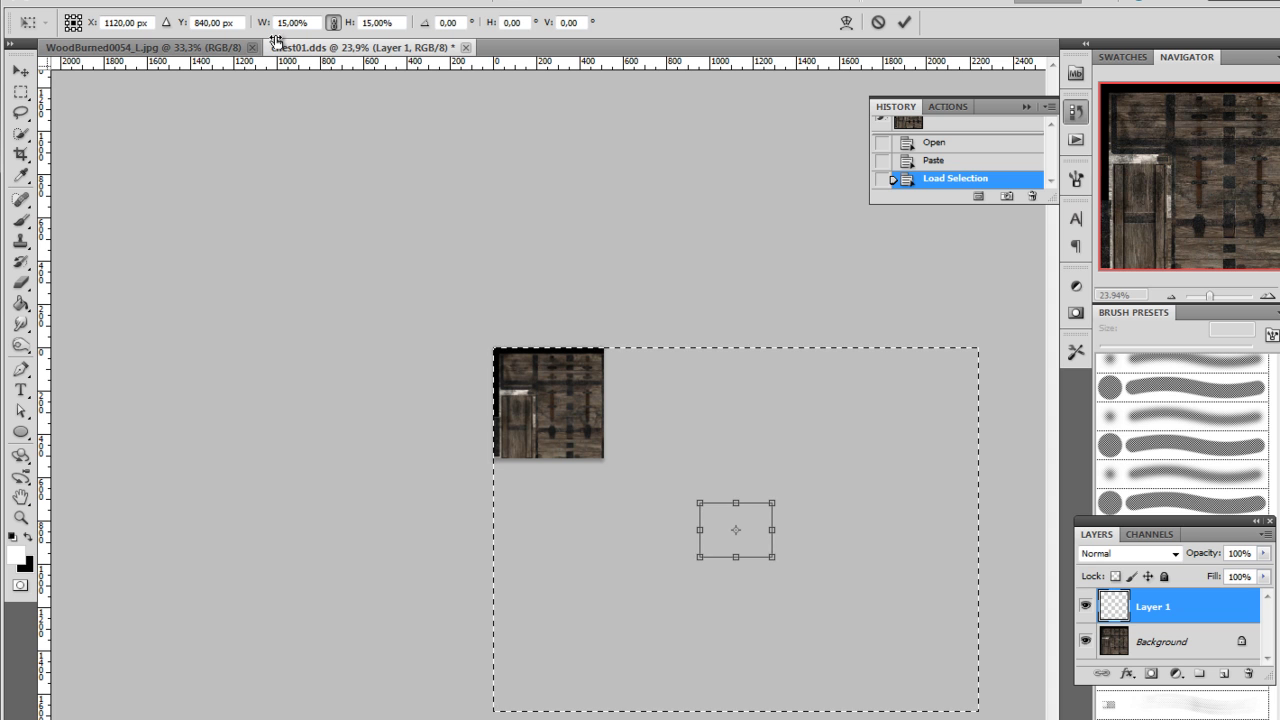
left_click_drag(708, 533, 561, 392)
scroll(550, 470, "up", 5)
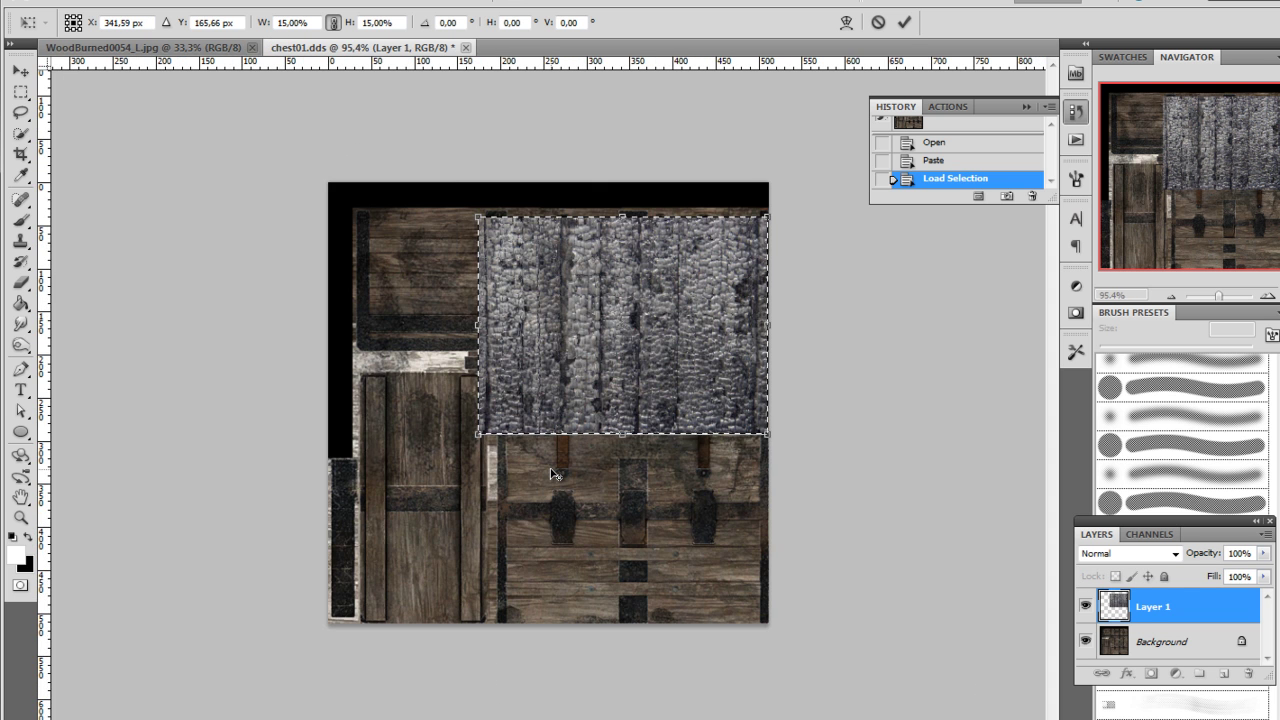
scroll(552, 474, "up", 2)
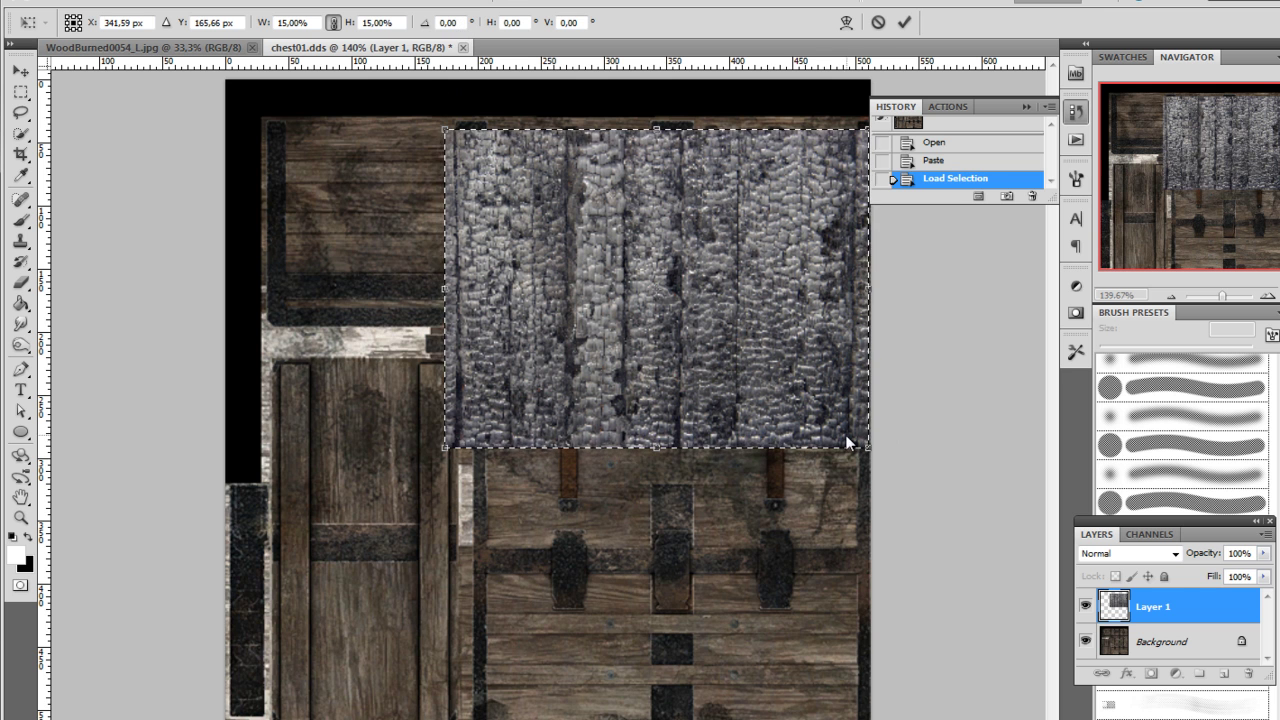
Rotate the burned wood 90 degrees so its planks run horizontally, and apply the transform
mouse_move(883, 465)
left_mouse_down()
mouse_move(869, 478)
mouse_move(891, 472)
left_mouse_up()
left_click(463, 20)
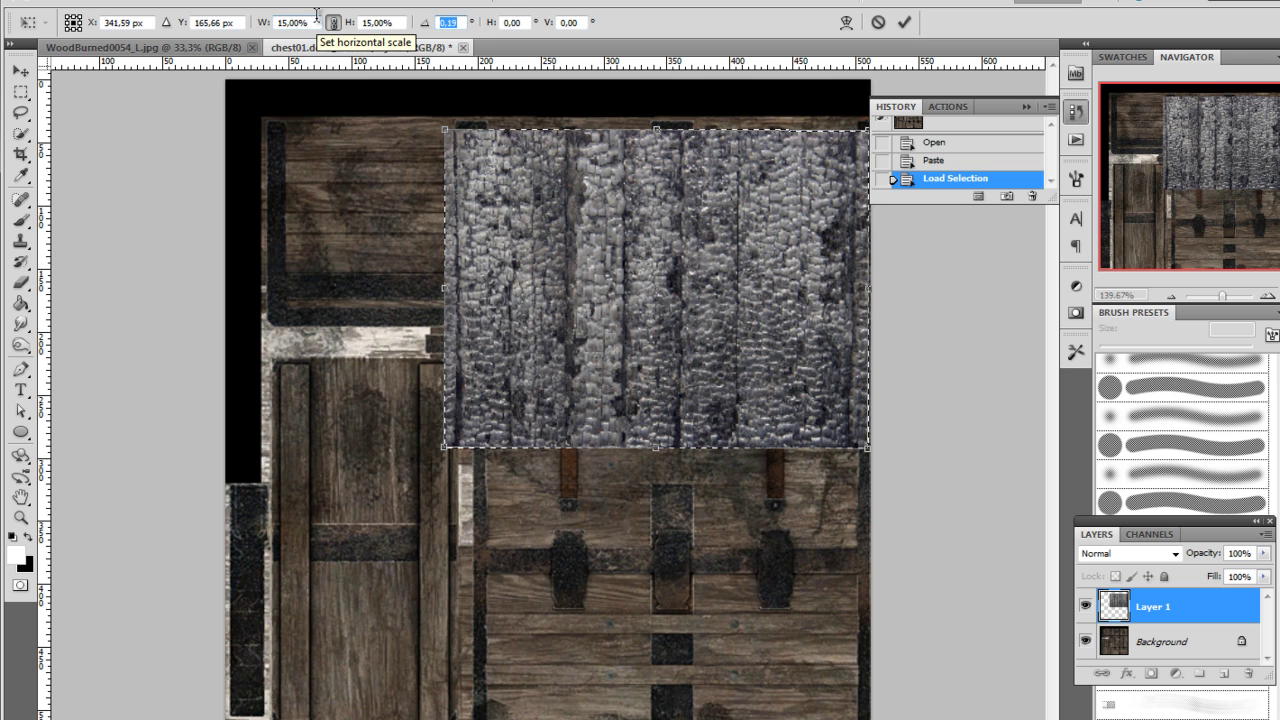
type("90")
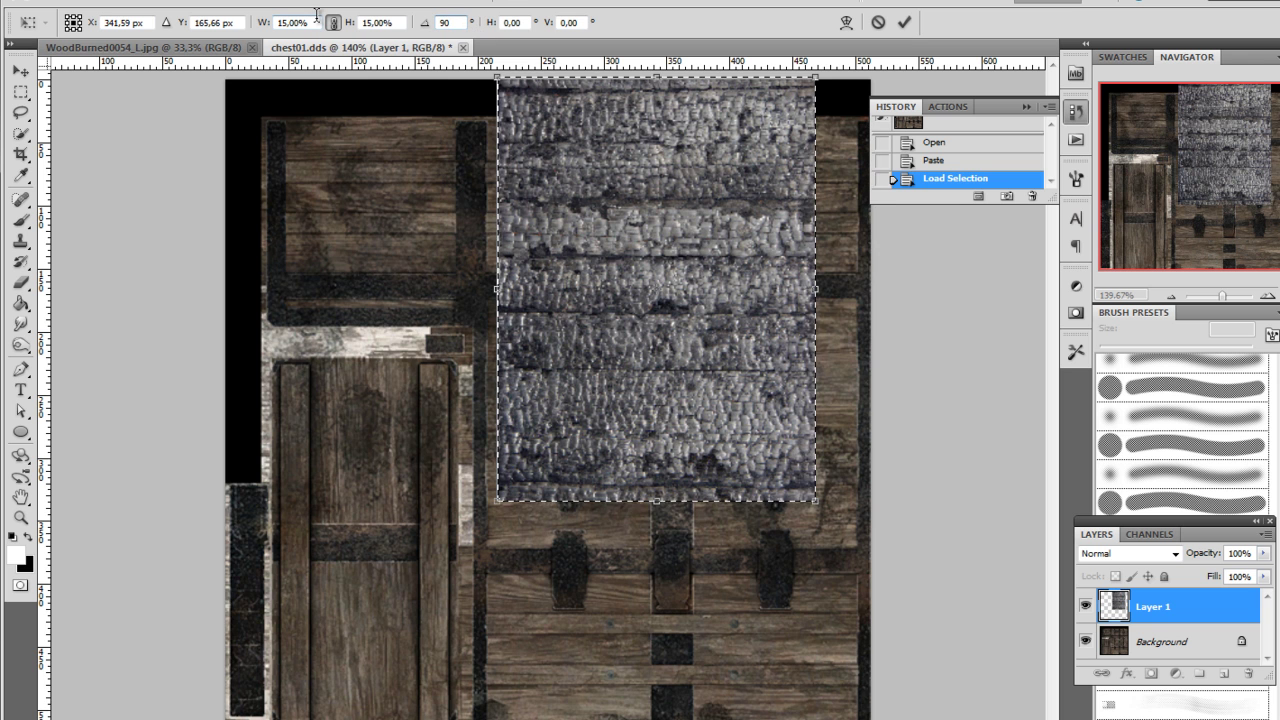
left_click(904, 22)
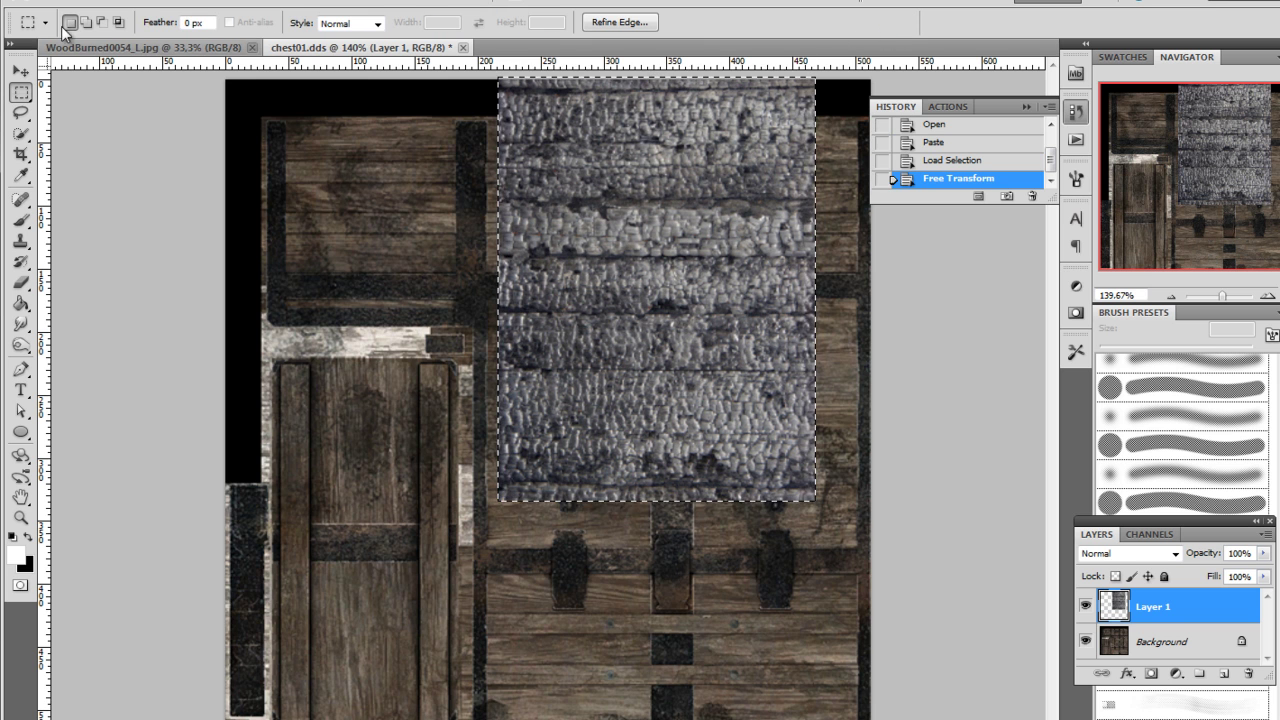
Move the rotated burned wood against the texture's upper-right edge just below the black strip, and deselect it
left_click(22, 71)
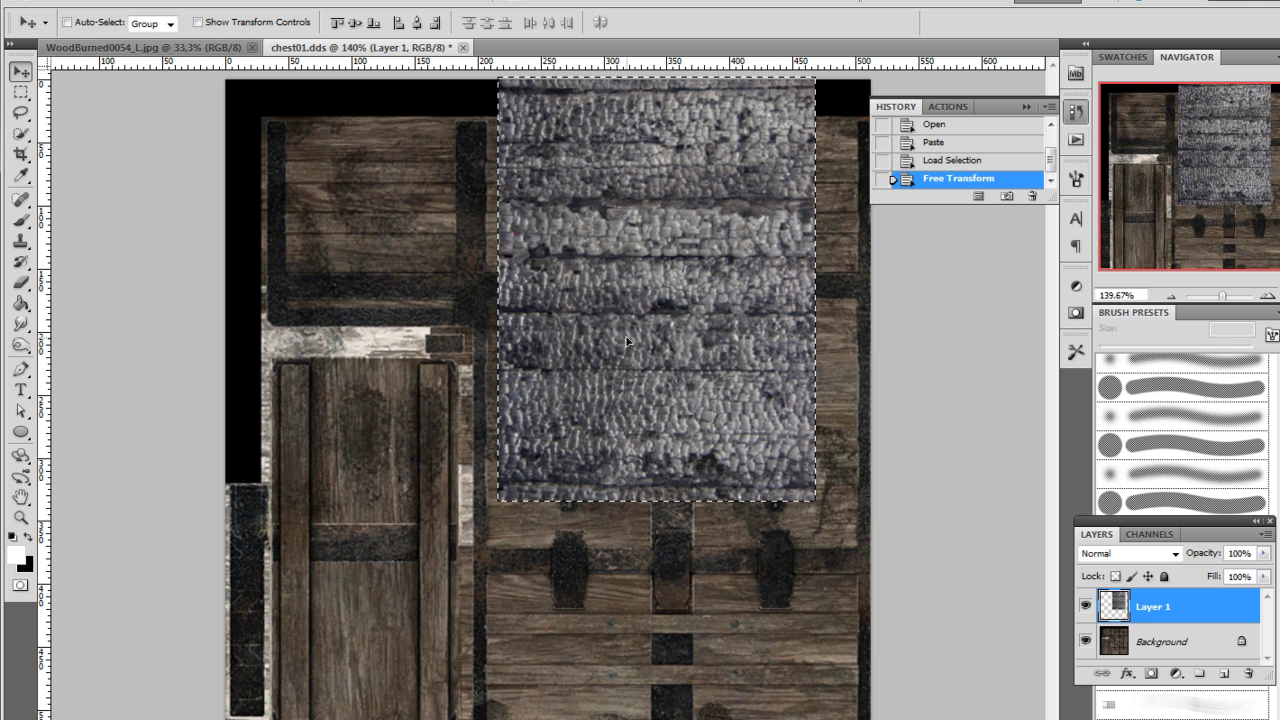
mouse_move(719, 143)
left_mouse_down()
mouse_move(719, 203)
mouse_move(762, 191)
left_mouse_up()
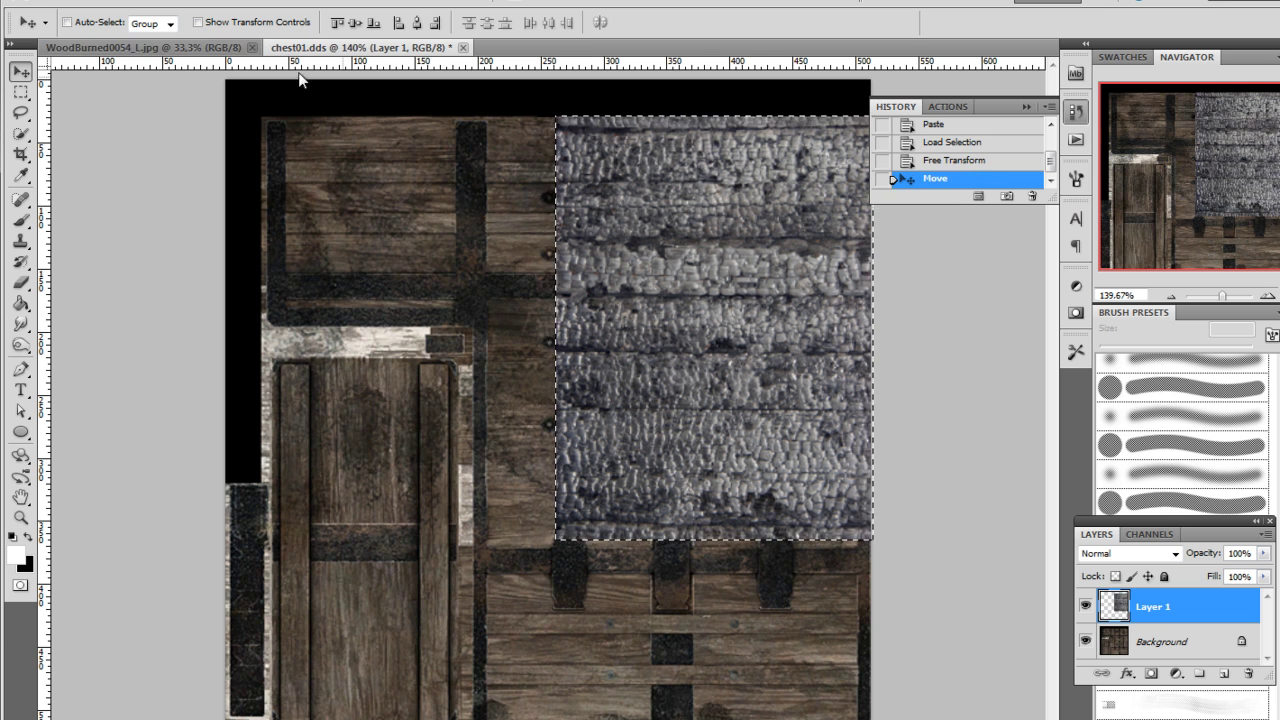
left_click(20, 91)
left_click(468, 192)
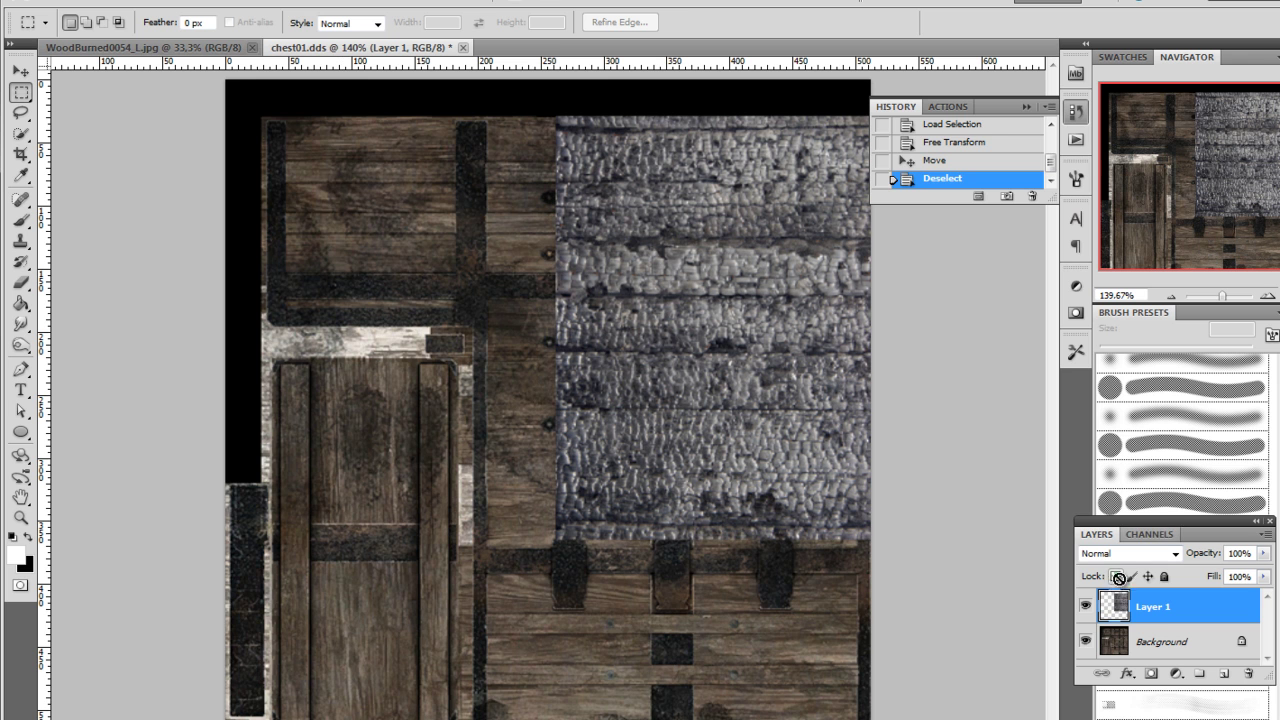
Shrink the burned wood with Free Transform to about 55% width and 37% height, covering the upper-right plank section, and deselect it
left_click(1114, 604, "ctrl")
right_click(632, 373)
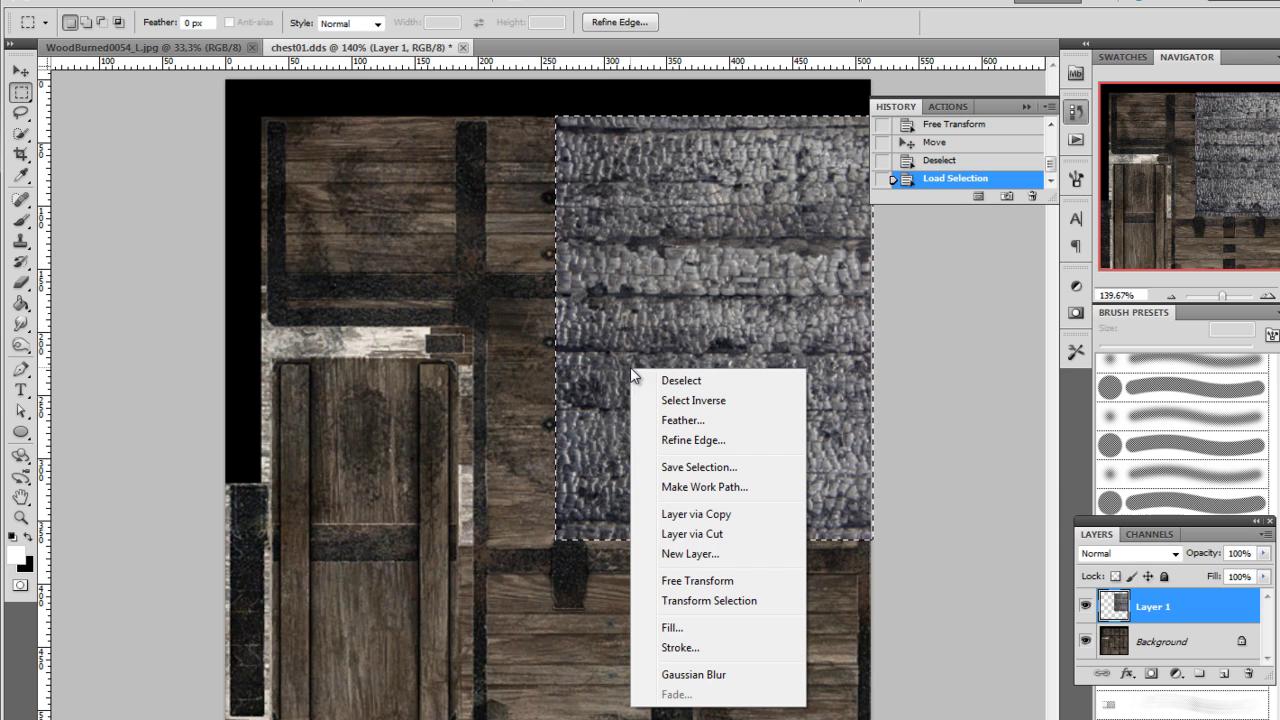
left_click(698, 580)
left_click_drag(560, 537, 617, 463)
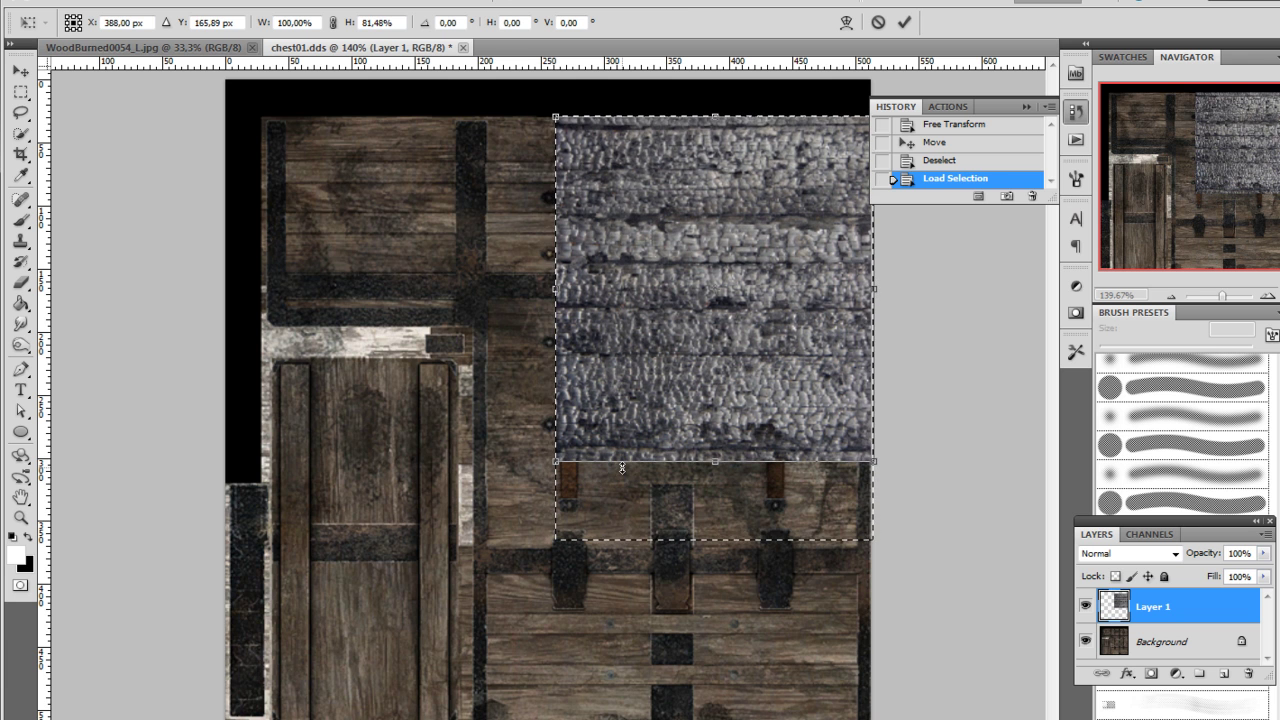
mouse_move(570, 296)
left_mouse_down()
mouse_move(664, 290)
mouse_move(551, 294)
mouse_move(563, 294)
left_mouse_up()
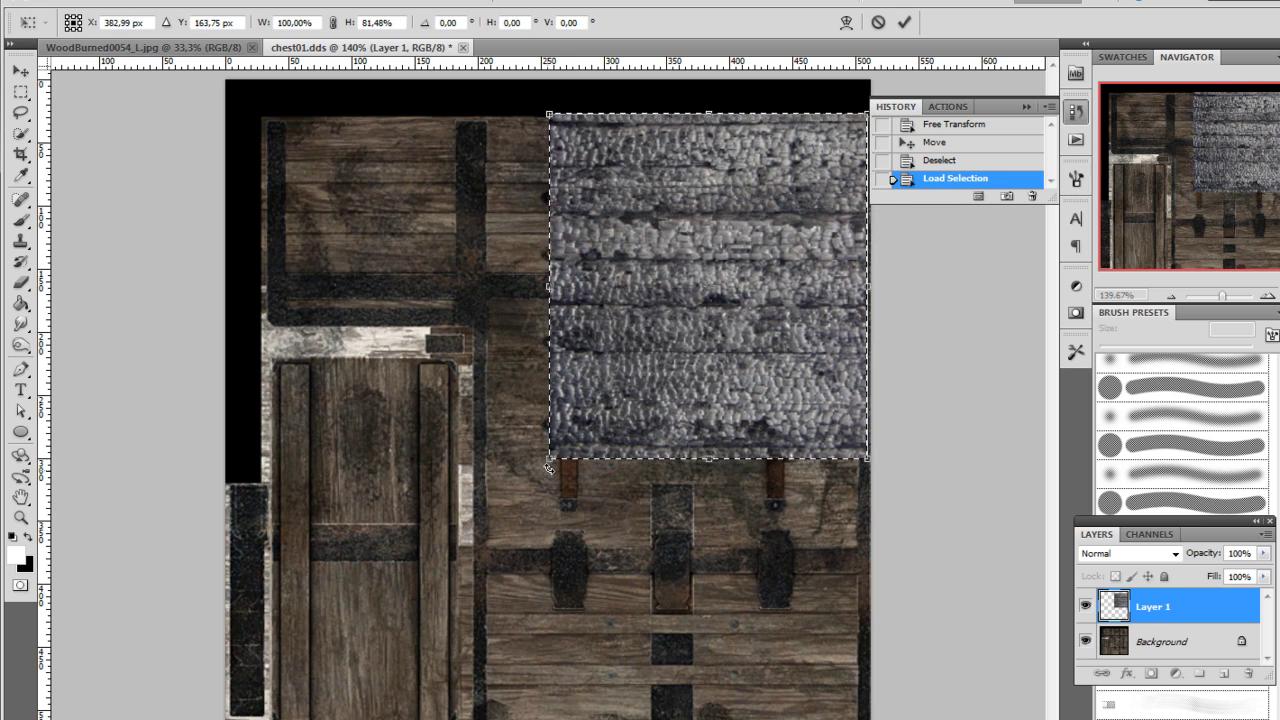
left_click_drag(546, 464, 686, 279)
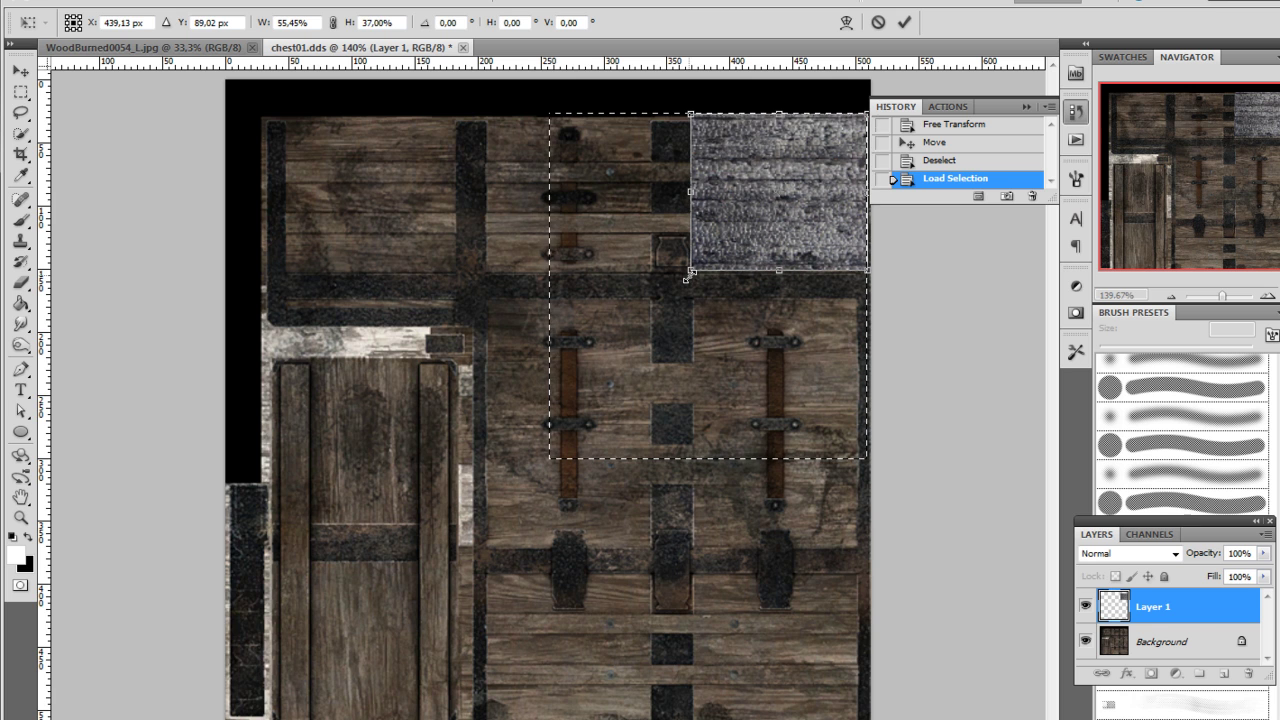
scroll(724, 296, "up", 3)
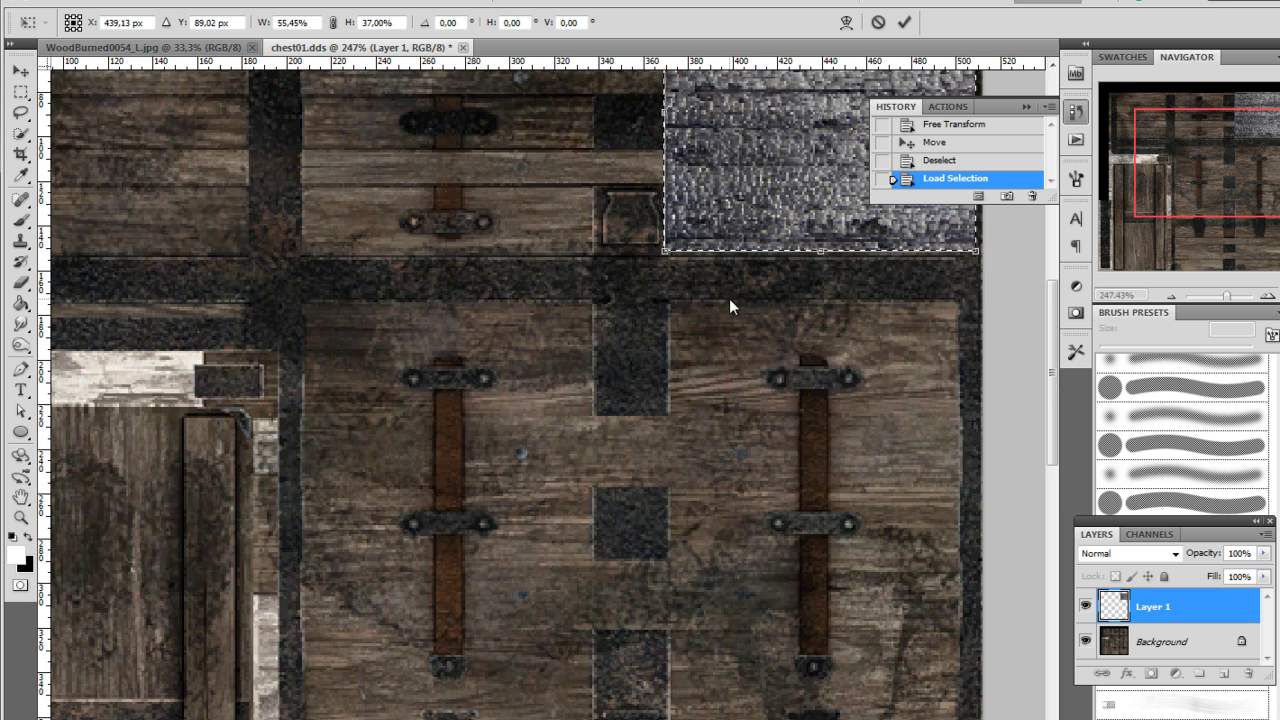
left_click_drag(1051, 339, 1052, 265)
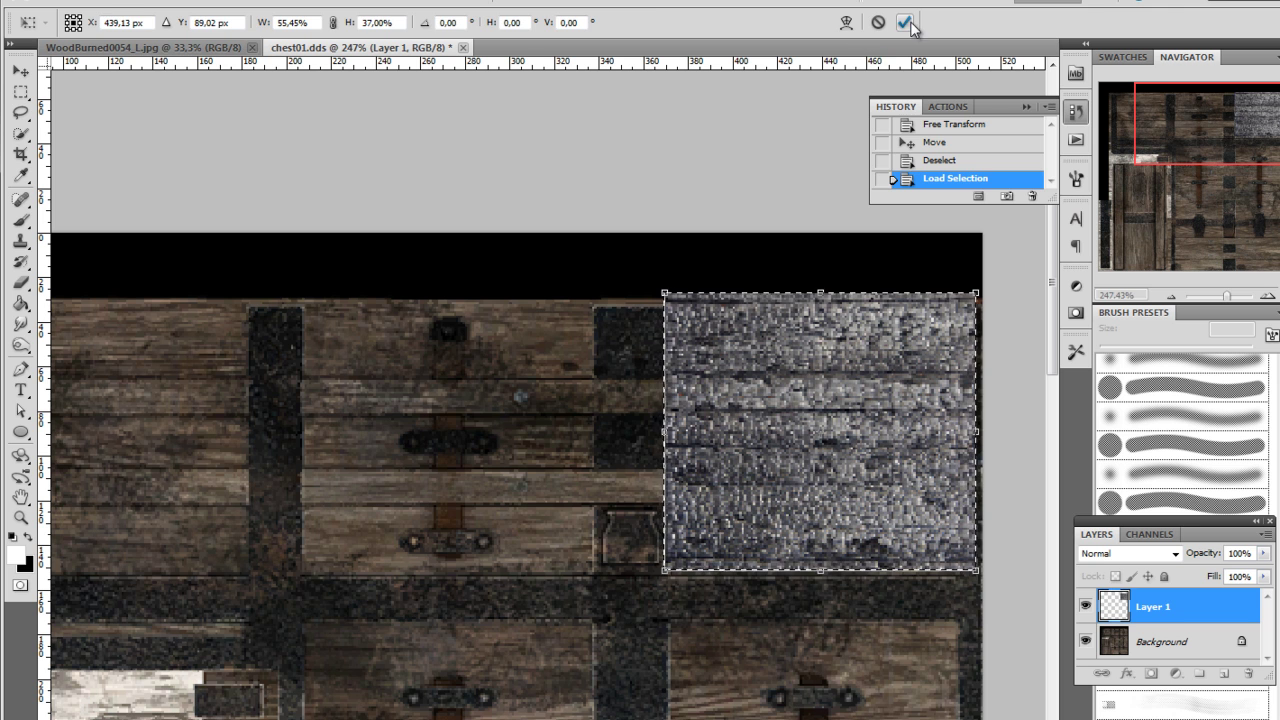
left_click(908, 23)
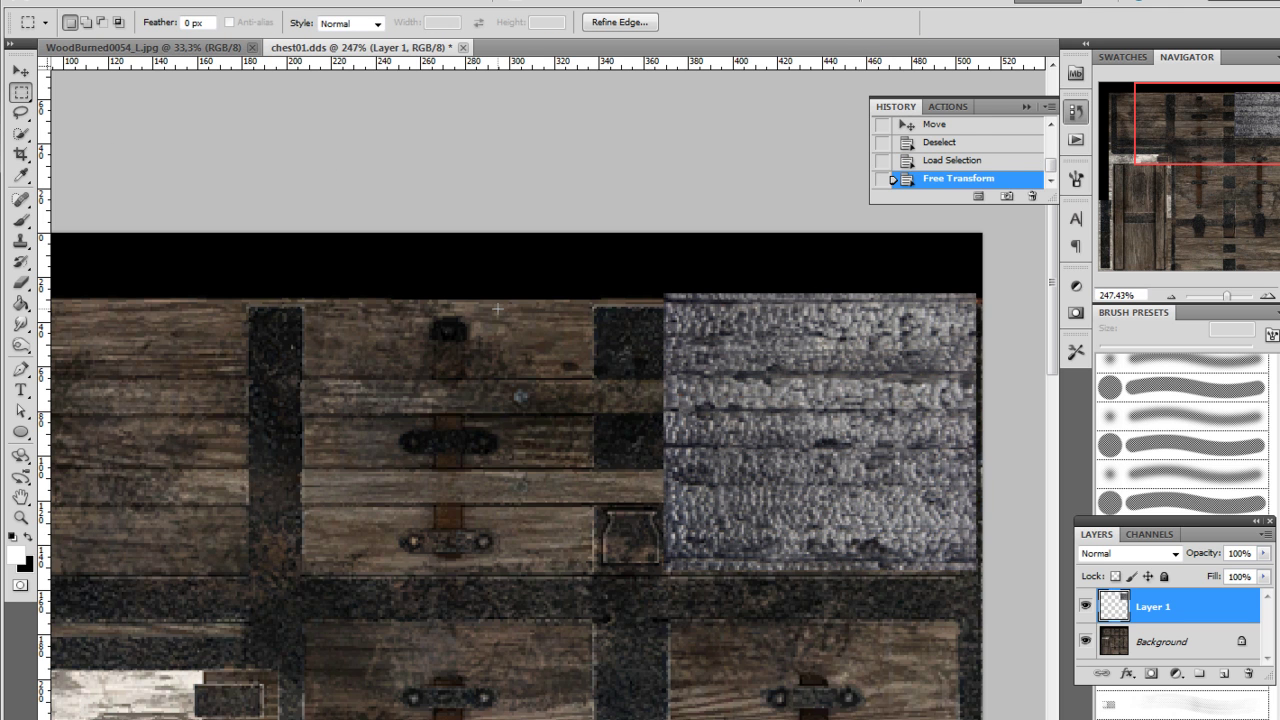
key("ctrl+d")
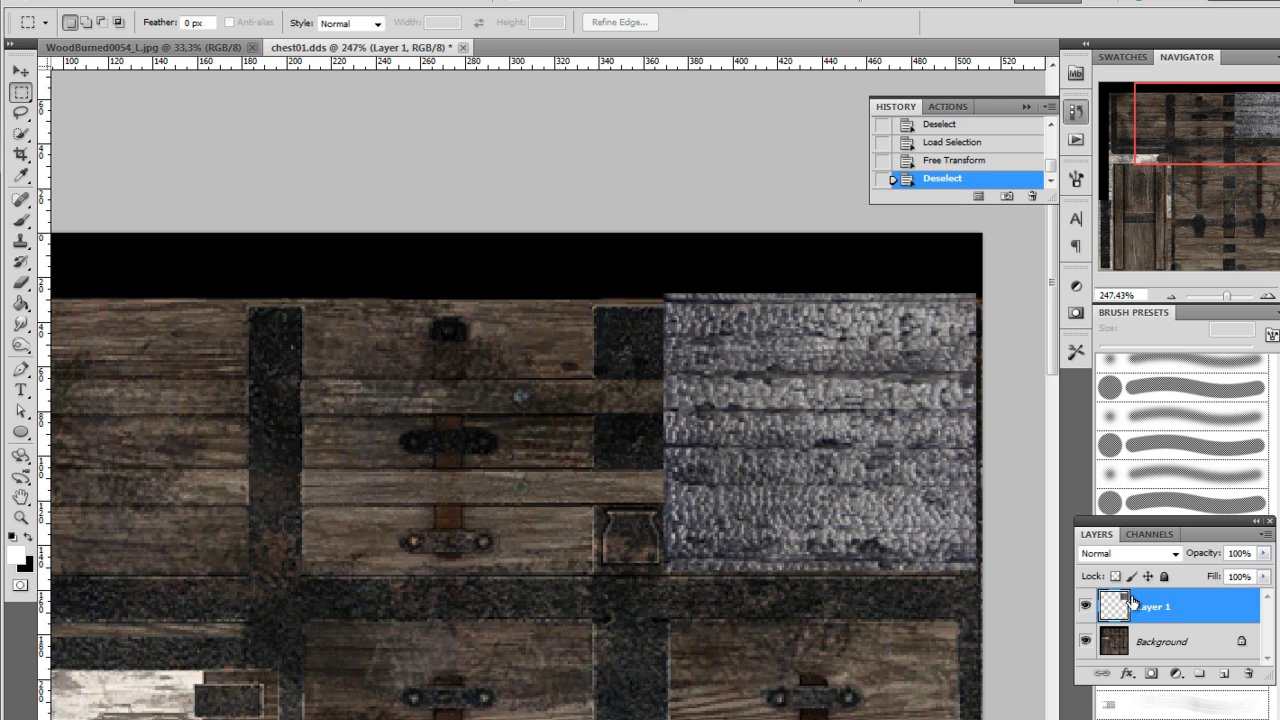
Darken and contrast the burned wood layer with Levels, using input levels of 56, 0.64 and 195
key("ctrl+l")
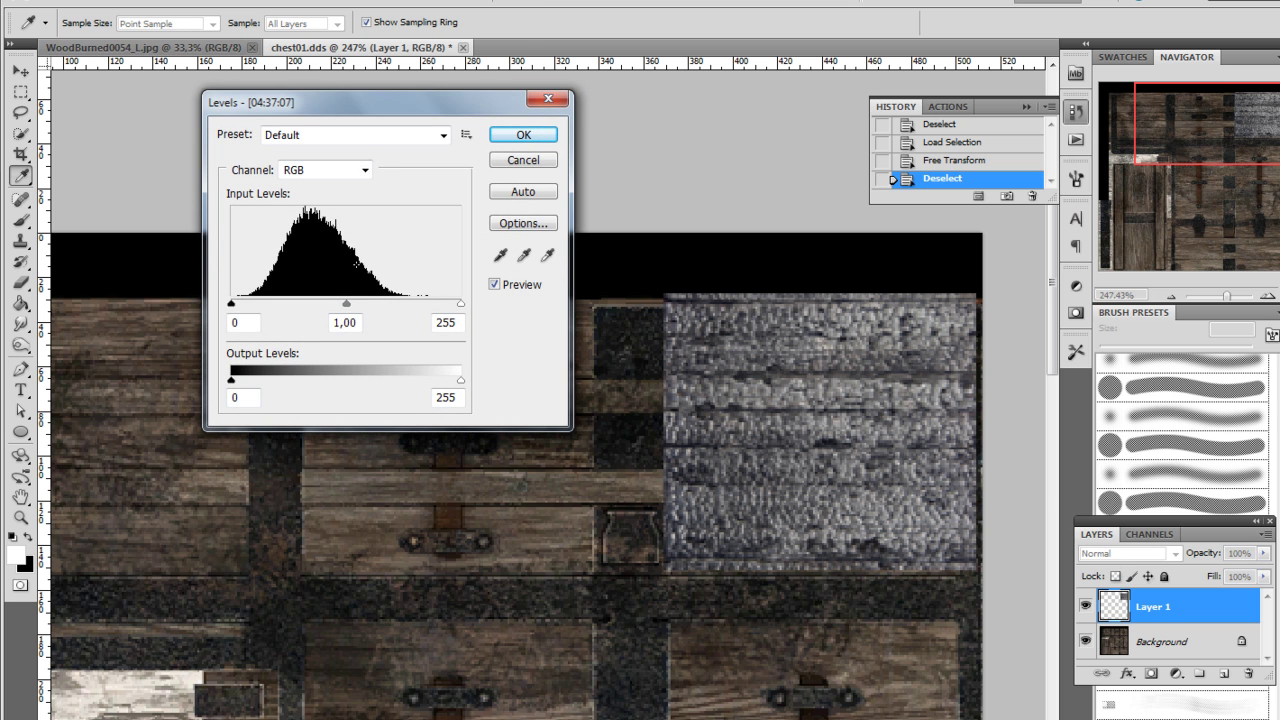
left_click_drag(344, 312, 371, 304)
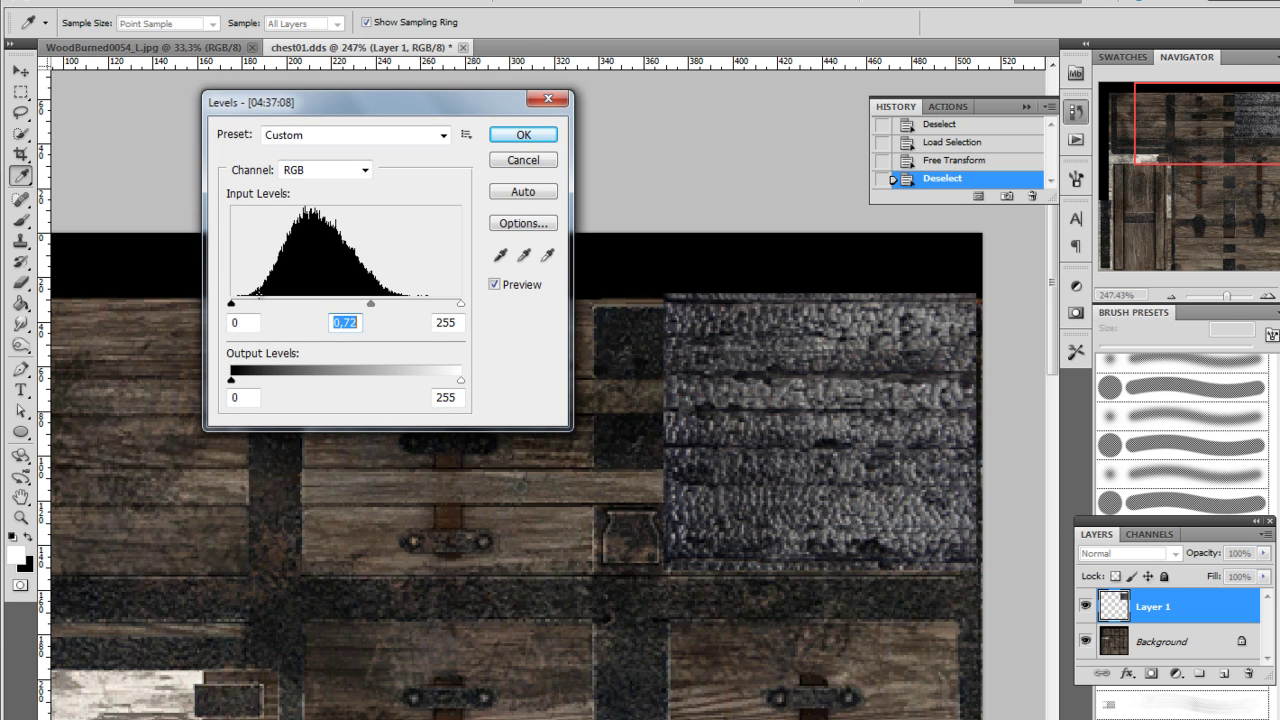
left_click_drag(233, 310, 281, 310)
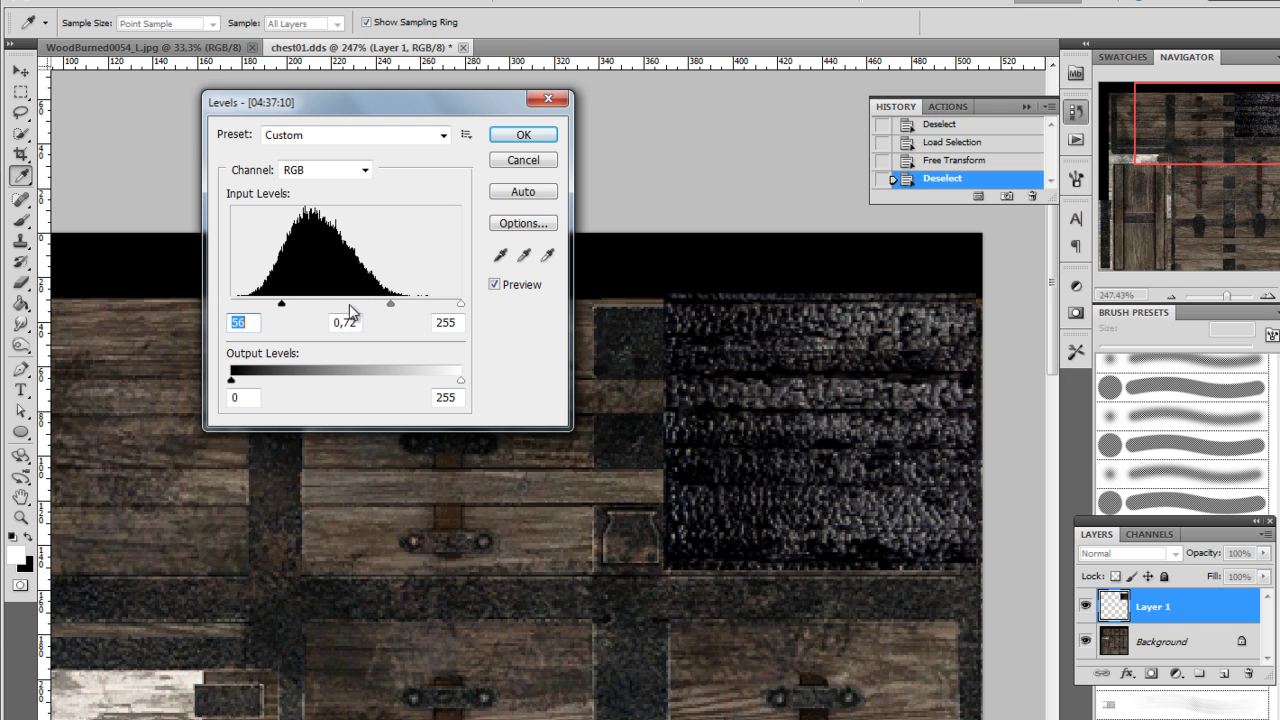
left_click_drag(394, 305, 360, 305)
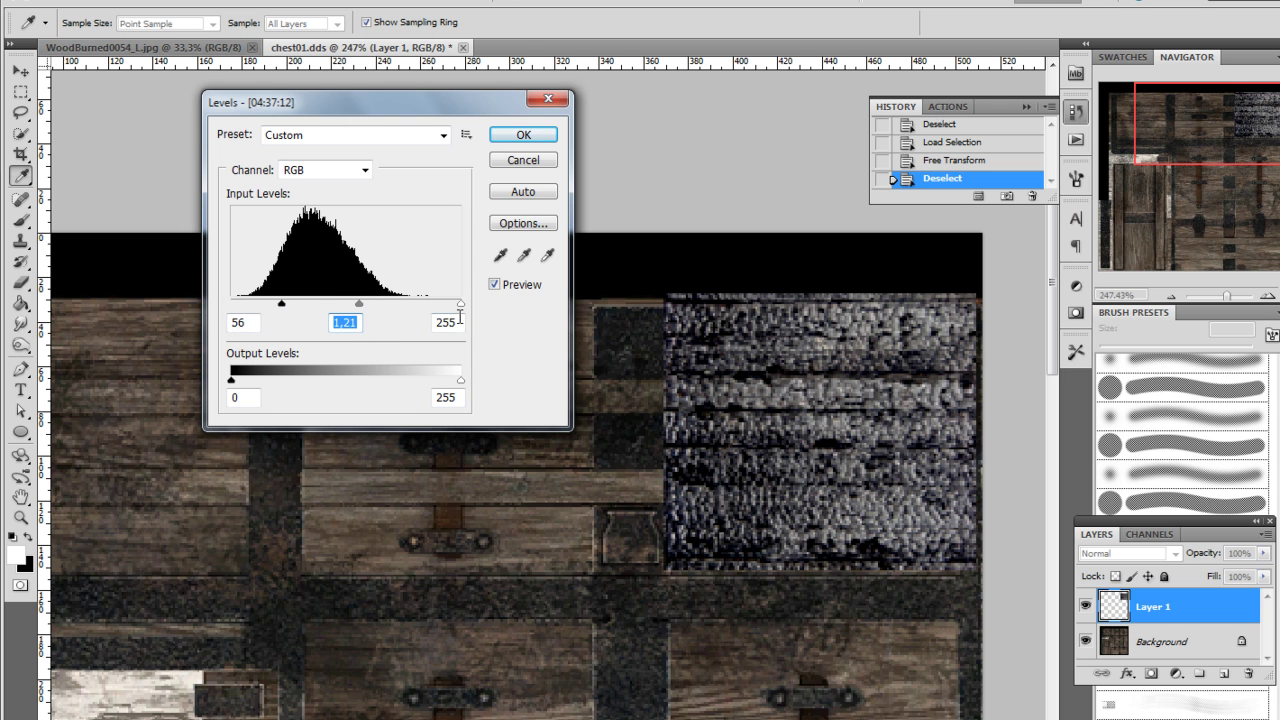
left_click_drag(461, 303, 363, 308)
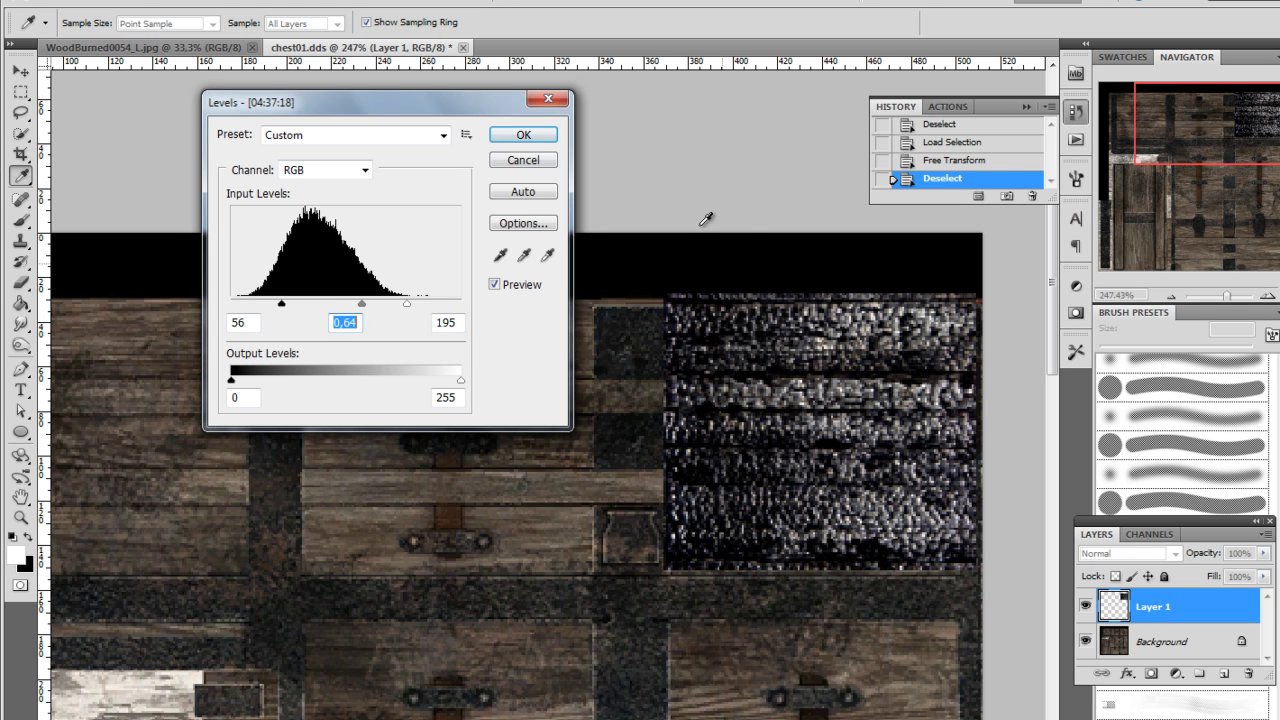
left_click(523, 134)
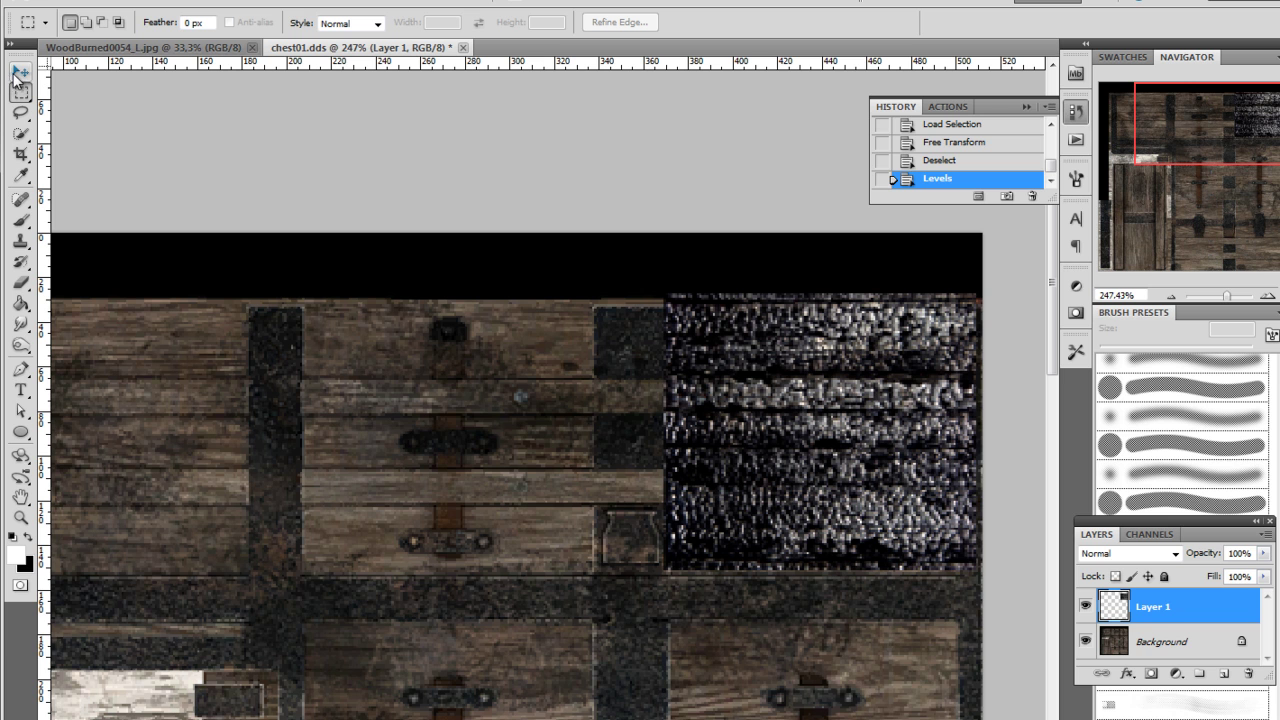
Duplicate the burned wood layer, place the copy over the neighbouring upper-middle plank section, and merge both layers
left_click_drag(1100, 596, 1221, 673)
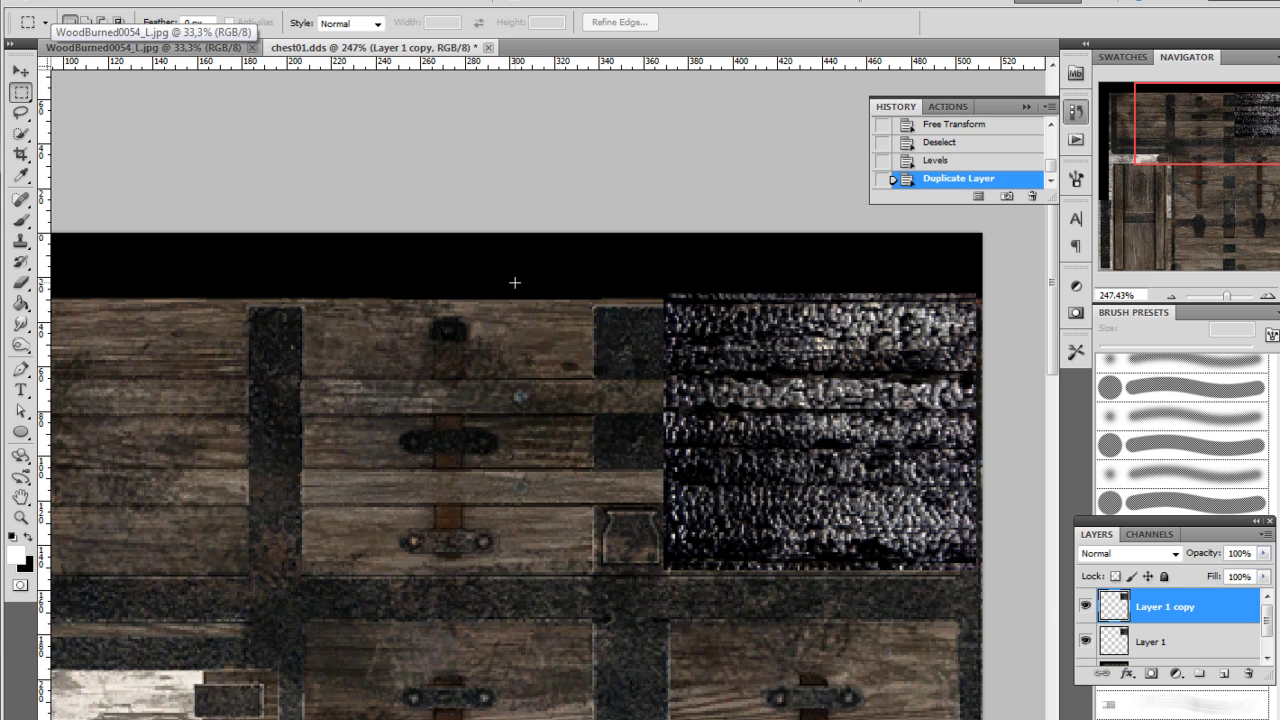
key("v")
left_click_drag(781, 366, 403, 368)
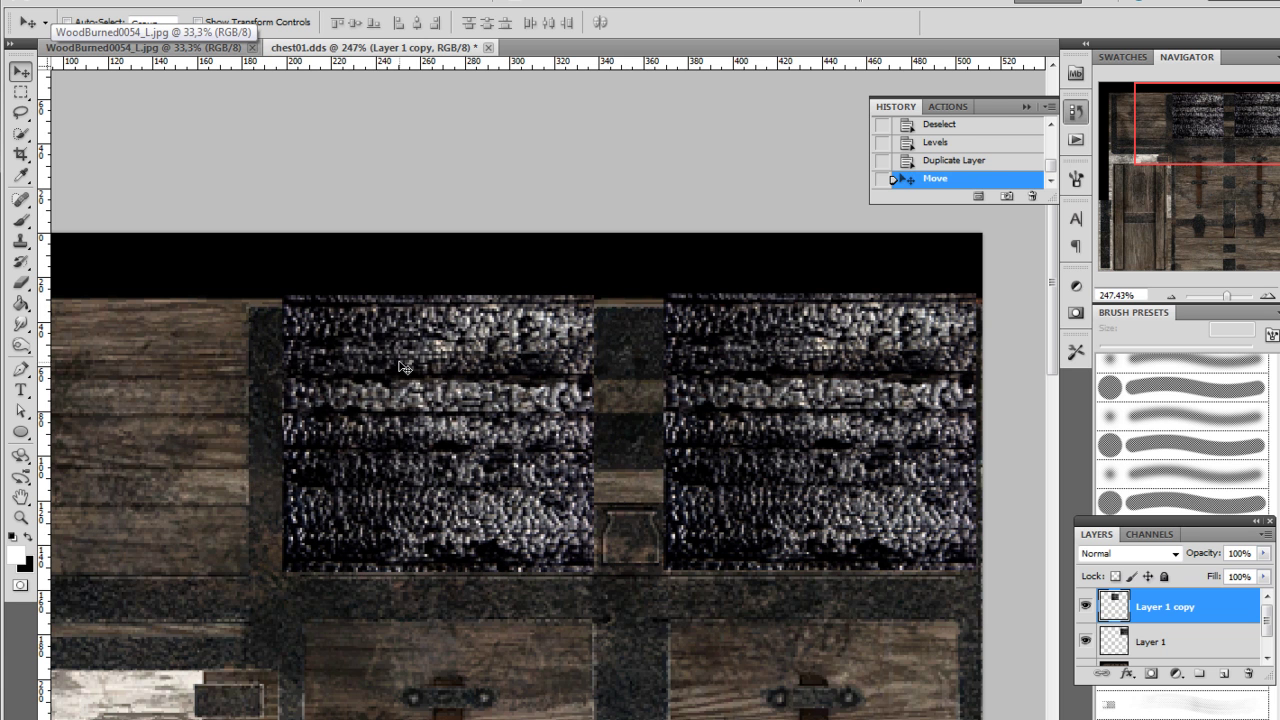
scroll(646, 436, "down", 3)
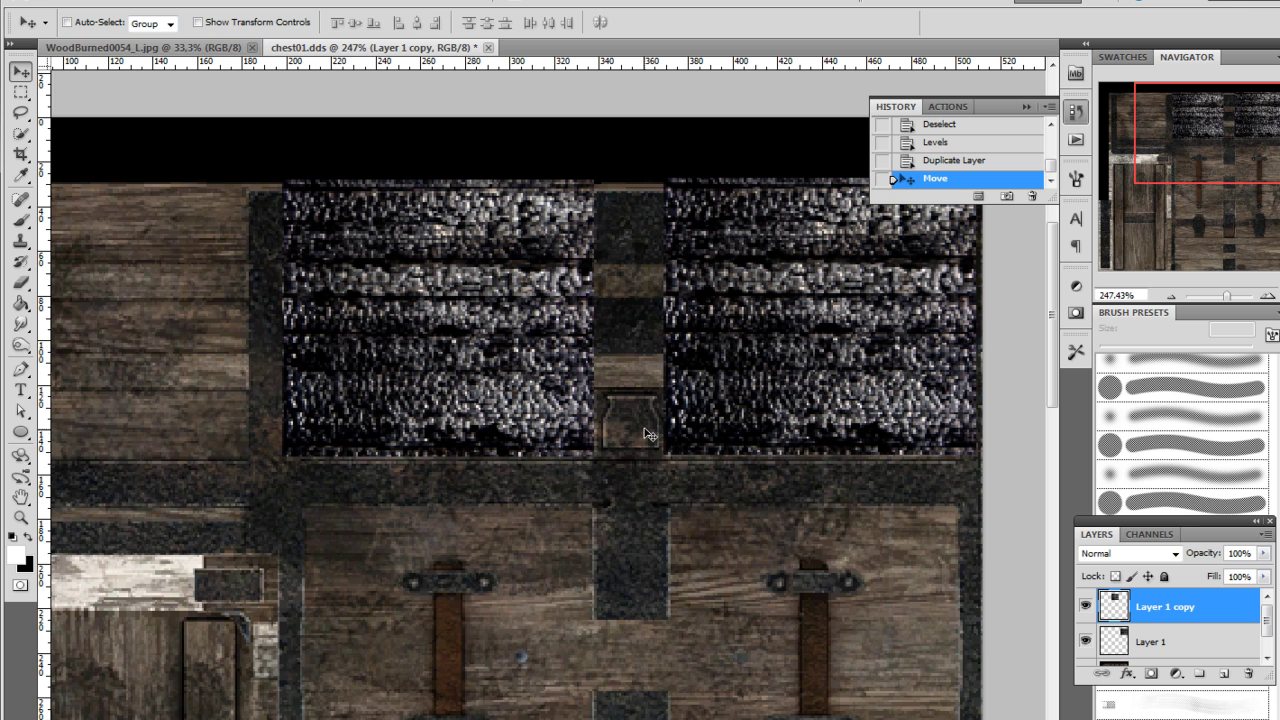
left_click(1192, 660, "shift")
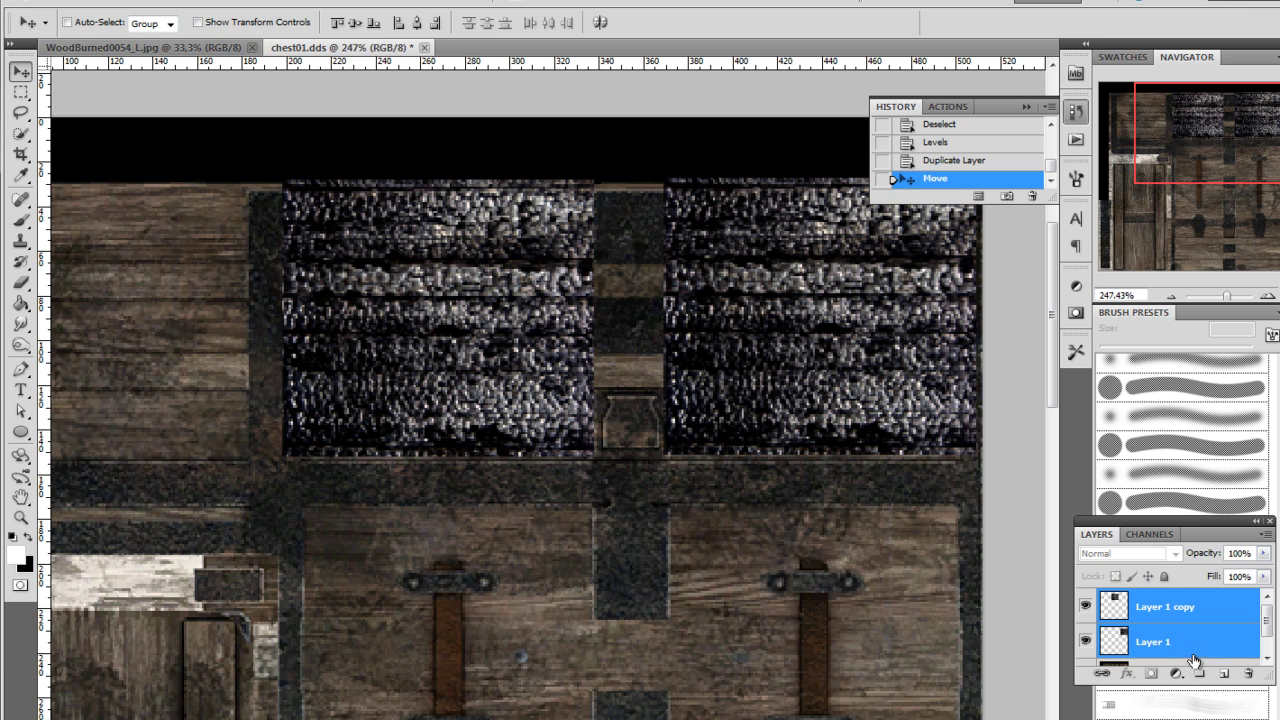
key("ctrl+e")
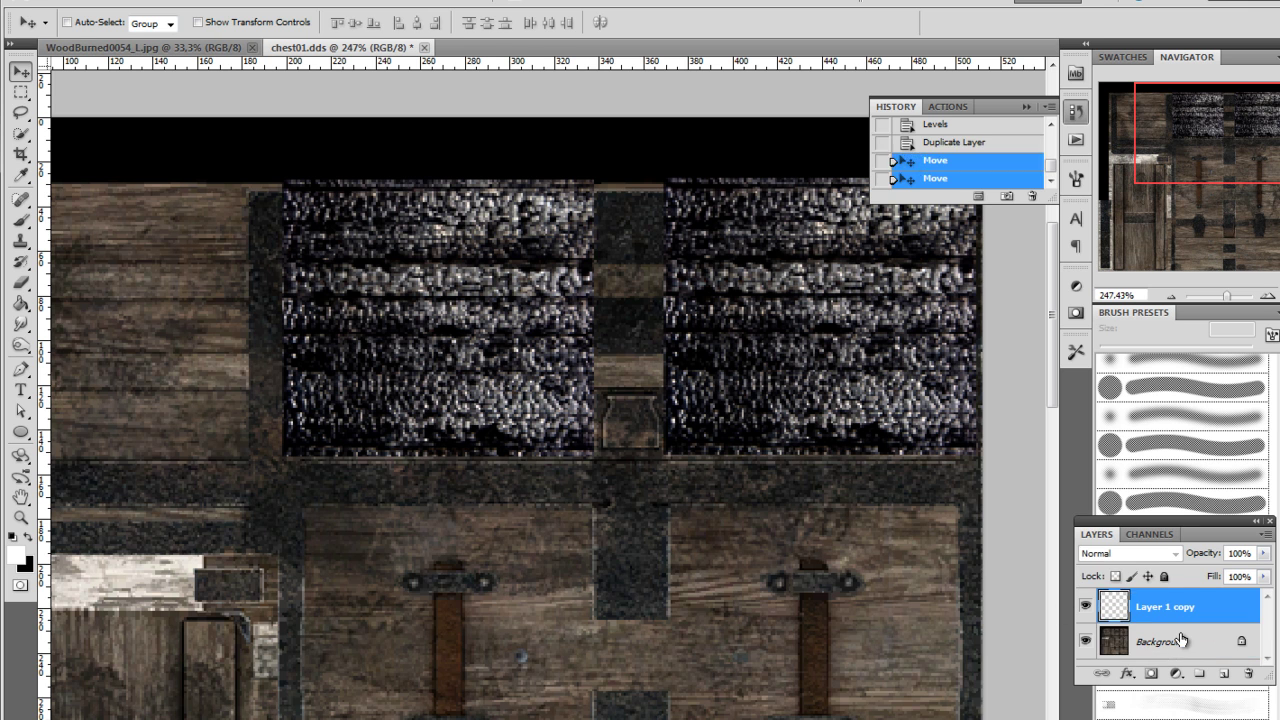
Duplicate the merged burned wood pair and move the copy straight down over the planks just below the horizontal metal band
scroll(744, 371, "down", 4)
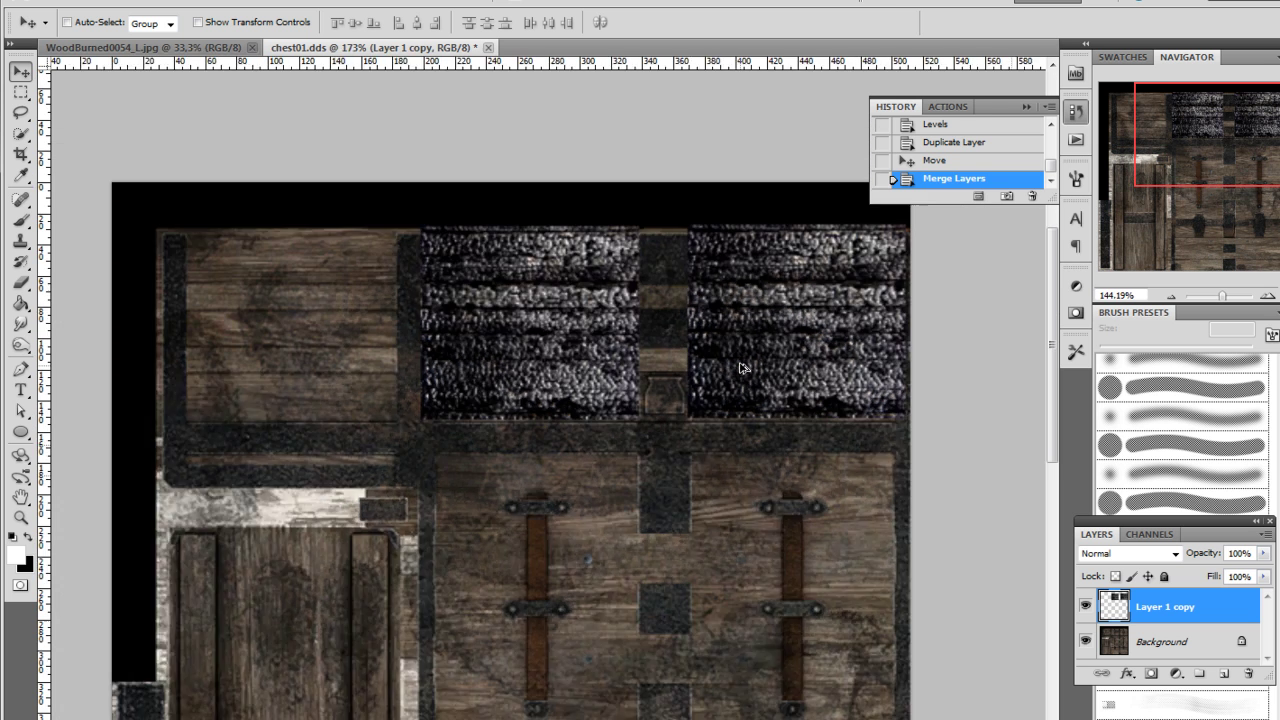
left_click_drag(763, 255, 766, 294)
key("ctrl+z")
left_click_drag(1135, 610, 1224, 673)
left_click_drag(800, 224, 800, 395)
Duplicate the burned wood pair twice more, moving each copy down to cover the remaining planks to the texture's lower edge
left_click_drag(1123, 614, 1224, 673)
left_click_drag(760, 367, 756, 479)
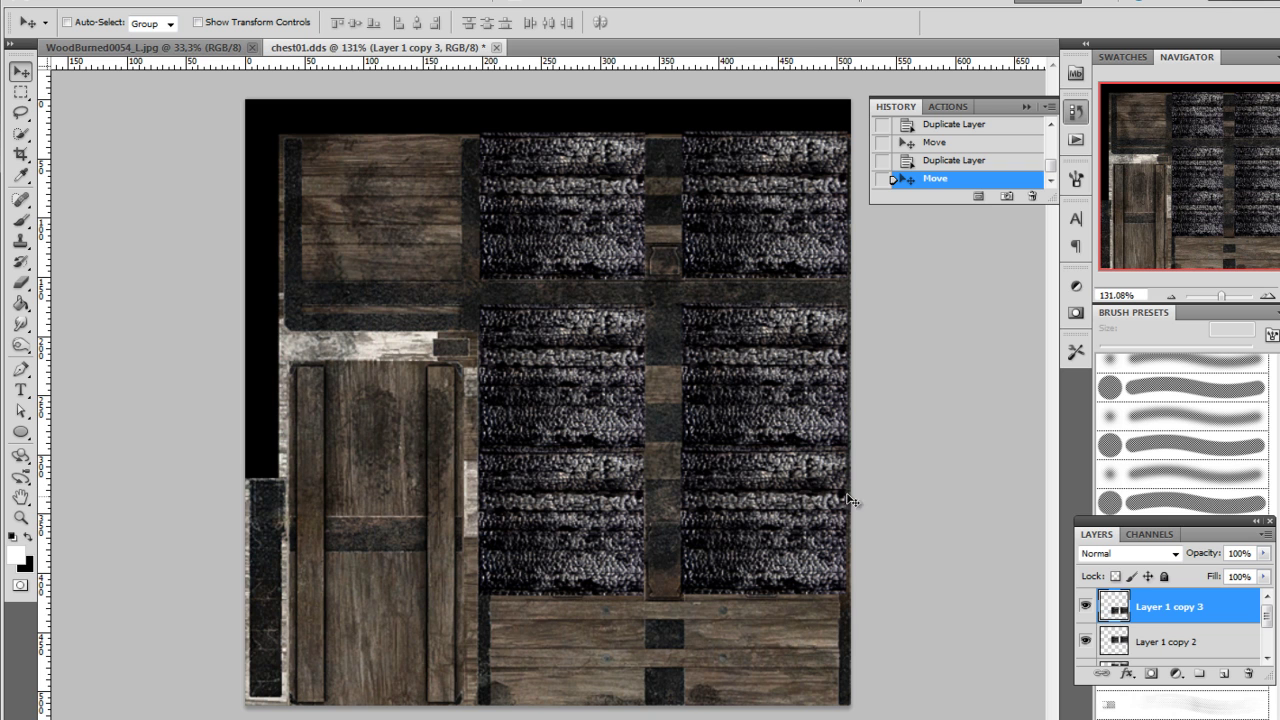
left_click_drag(1145, 603, 1226, 673)
left_click_drag(681, 453, 682, 588)
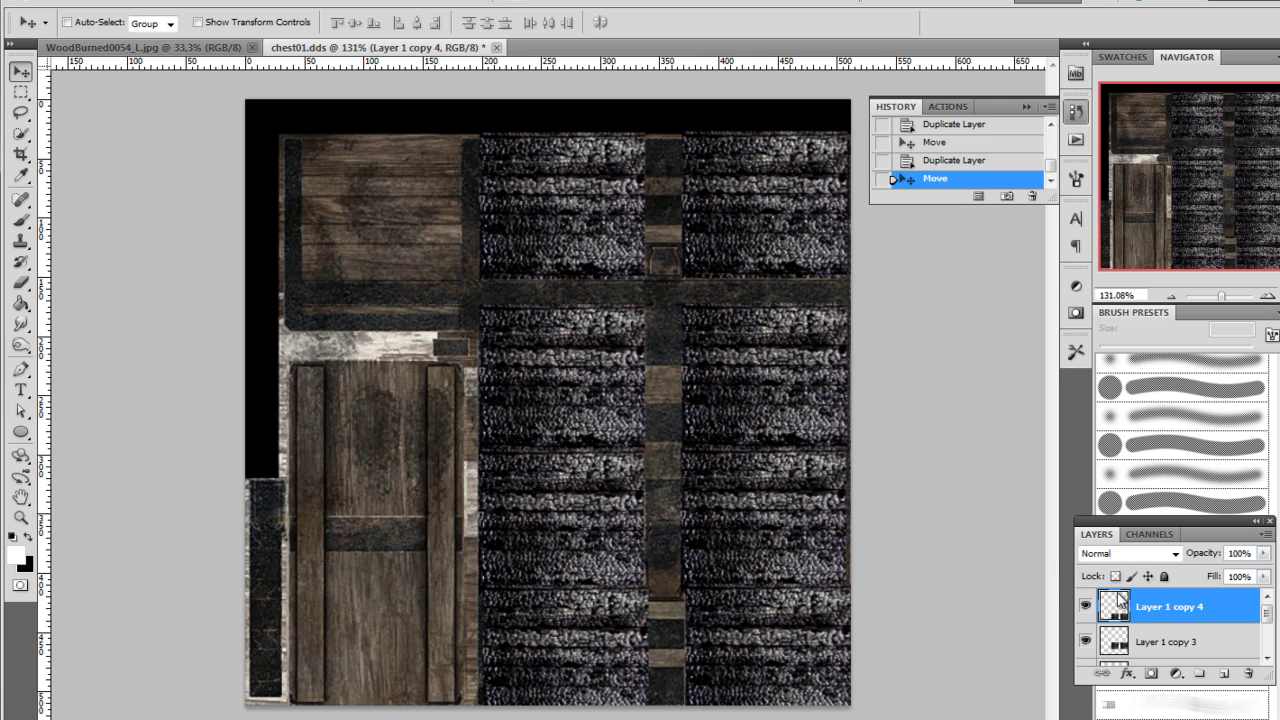
Merge all burned wood layers, from Layer 1 copy up to Layer 1 copy 4, into one layer above the Background
scroll(1150, 614, "down", 3)
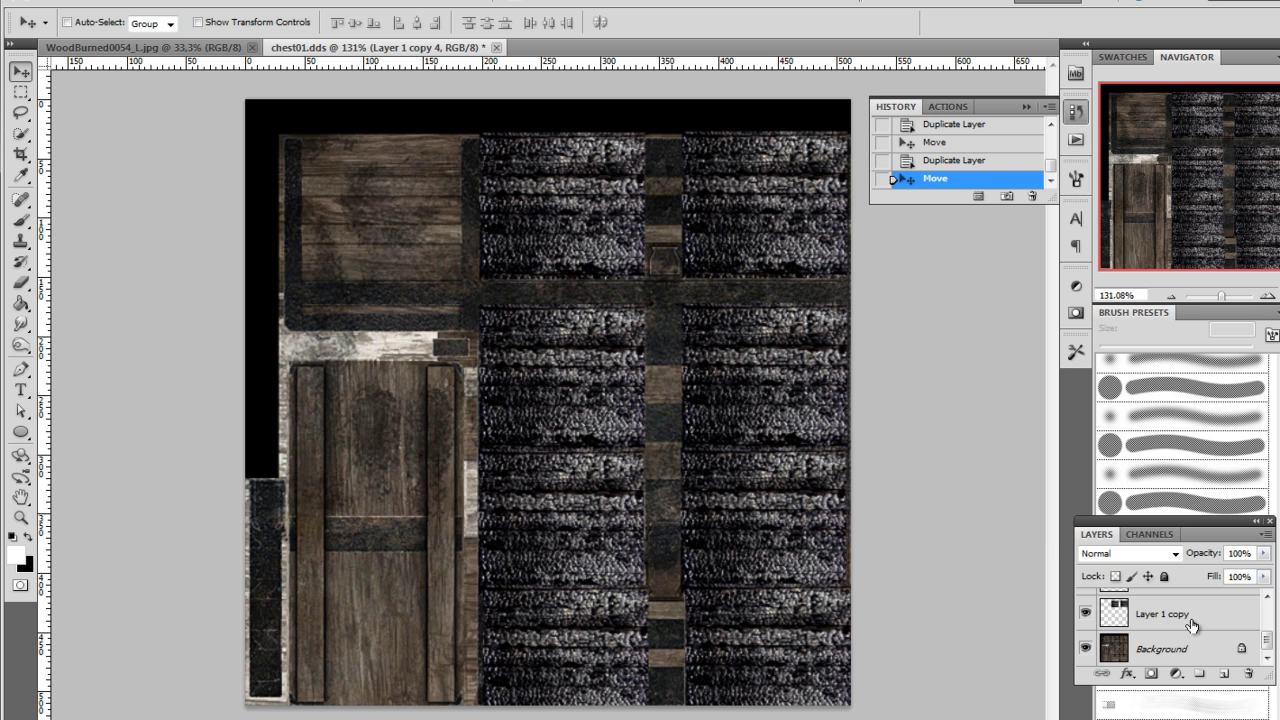
left_click(1198, 624)
double_click(1187, 620)
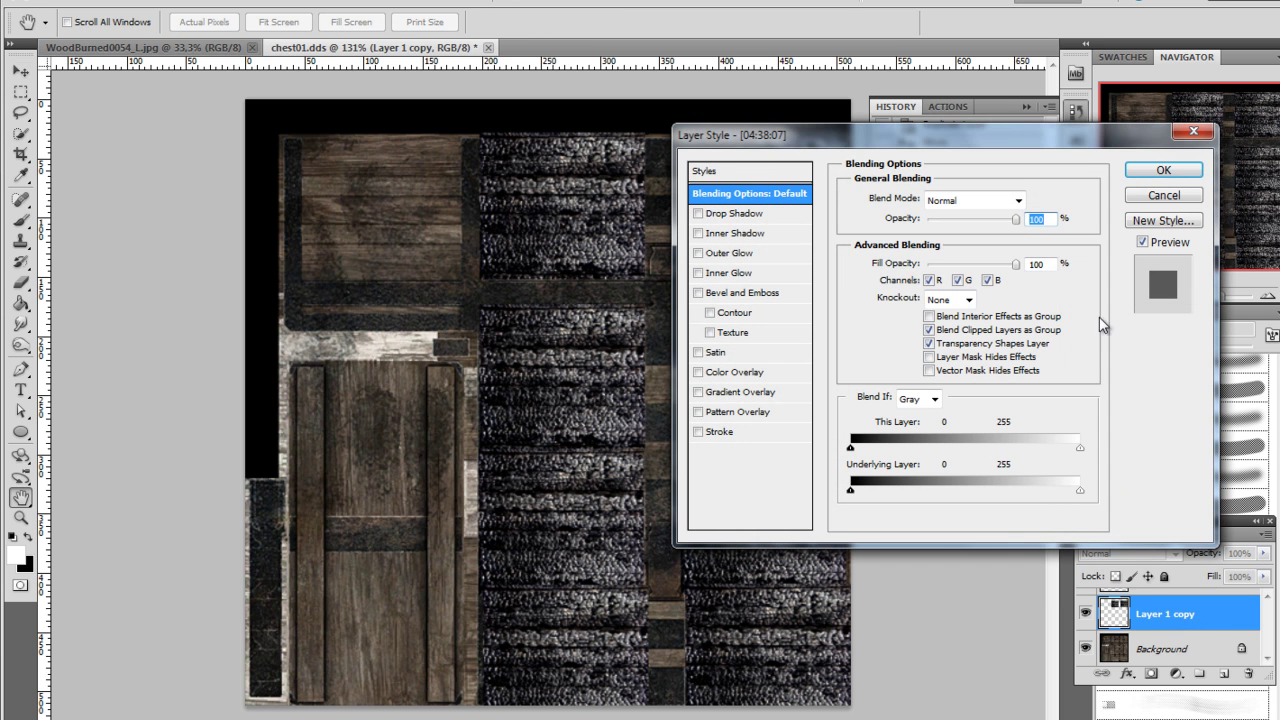
left_click(1166, 196)
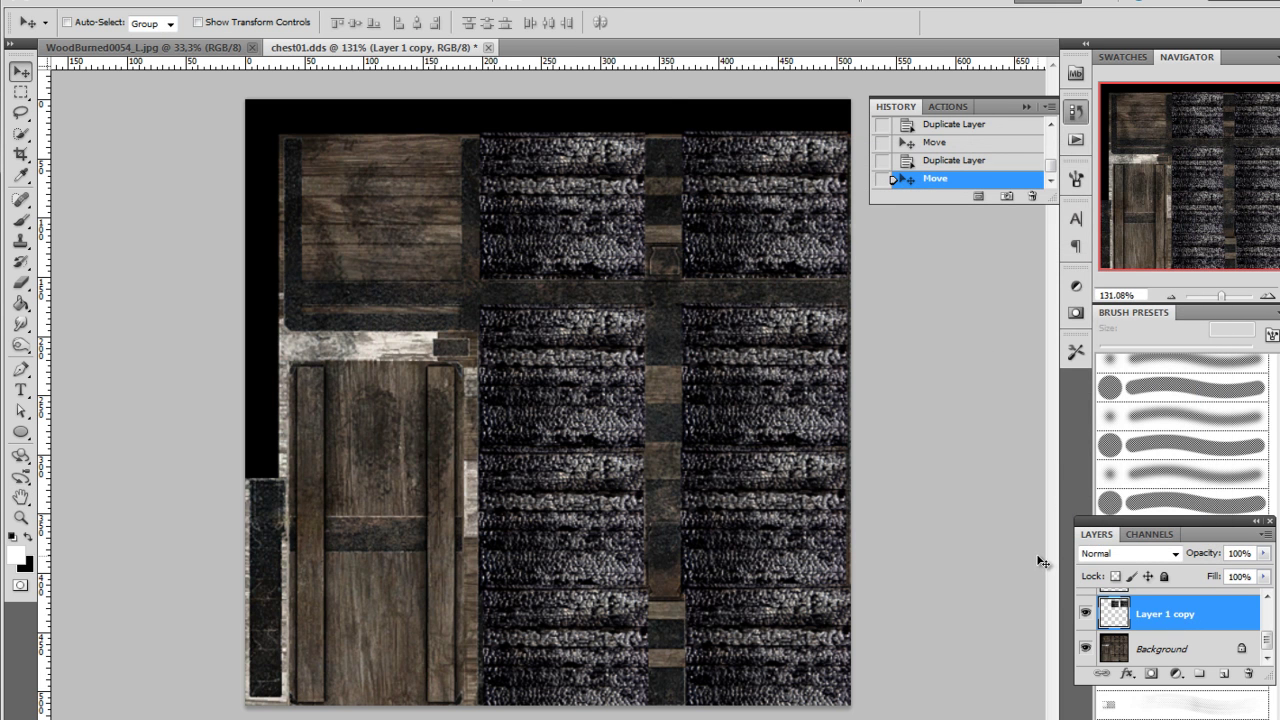
key("ctrl+e")
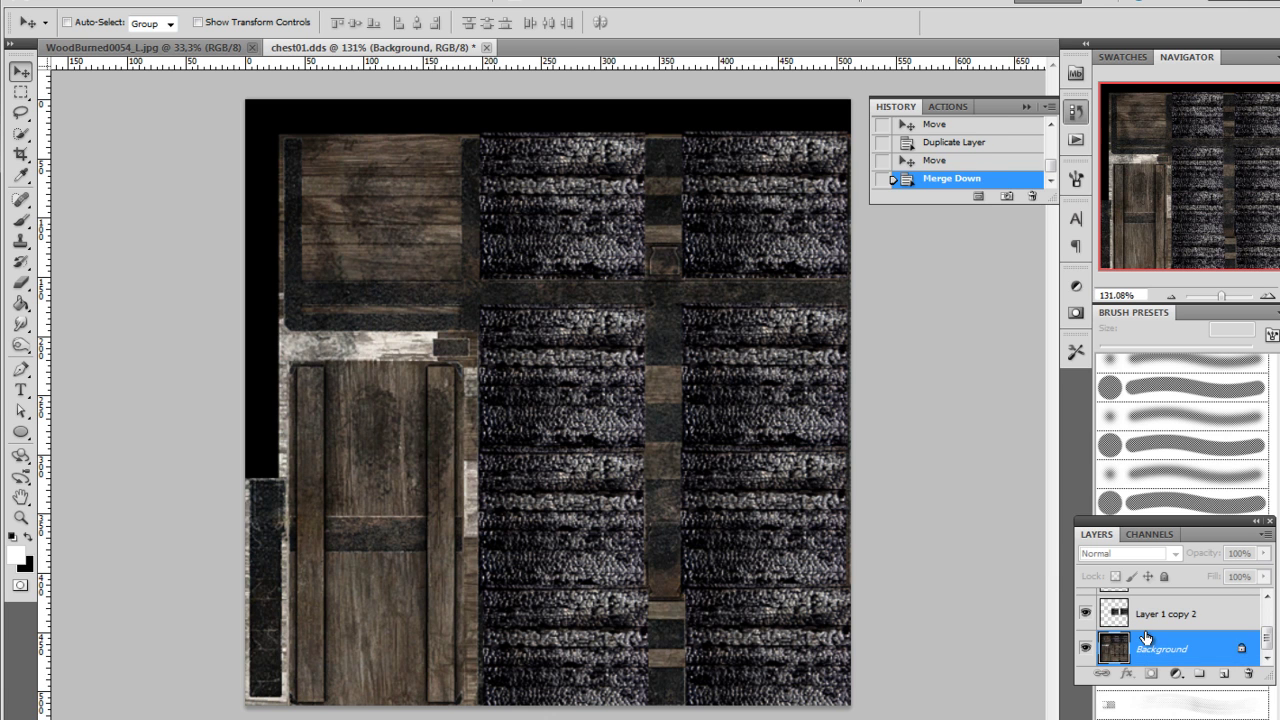
key("ctrl+z")
scroll(1160, 641, "down", 1)
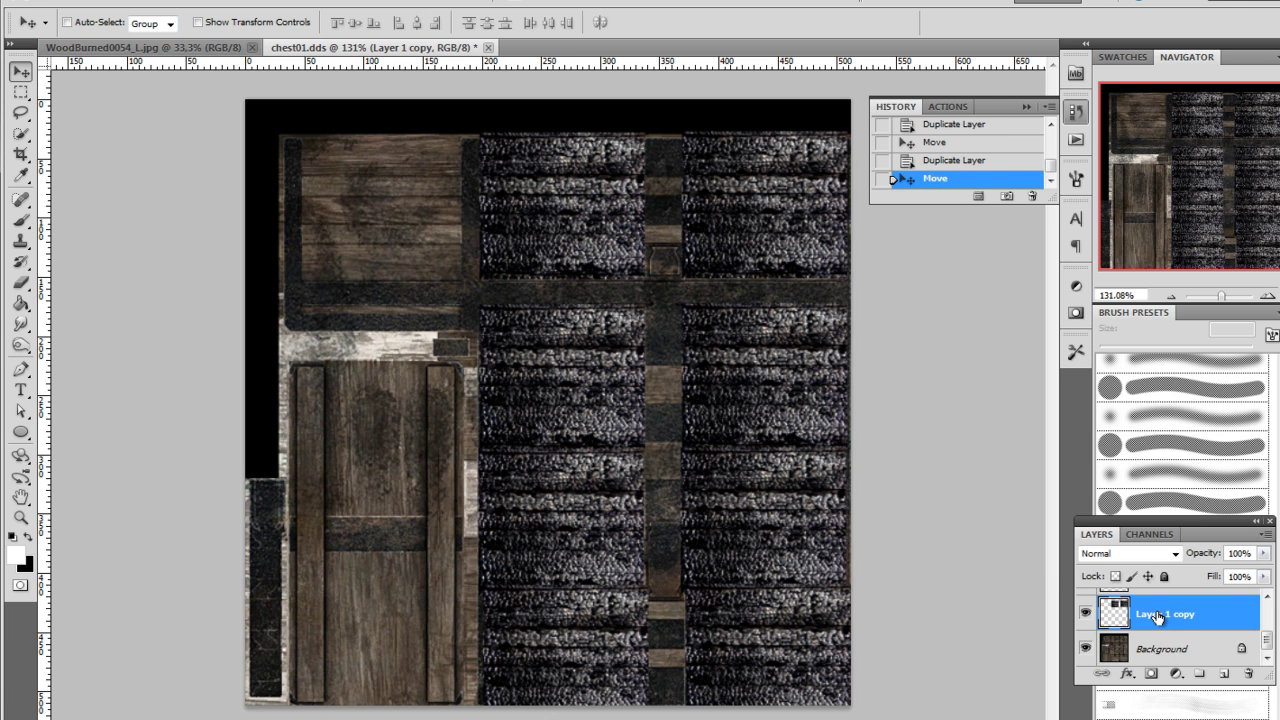
scroll(1165, 620, "up", 3)
left_click(1176, 612, "shift")
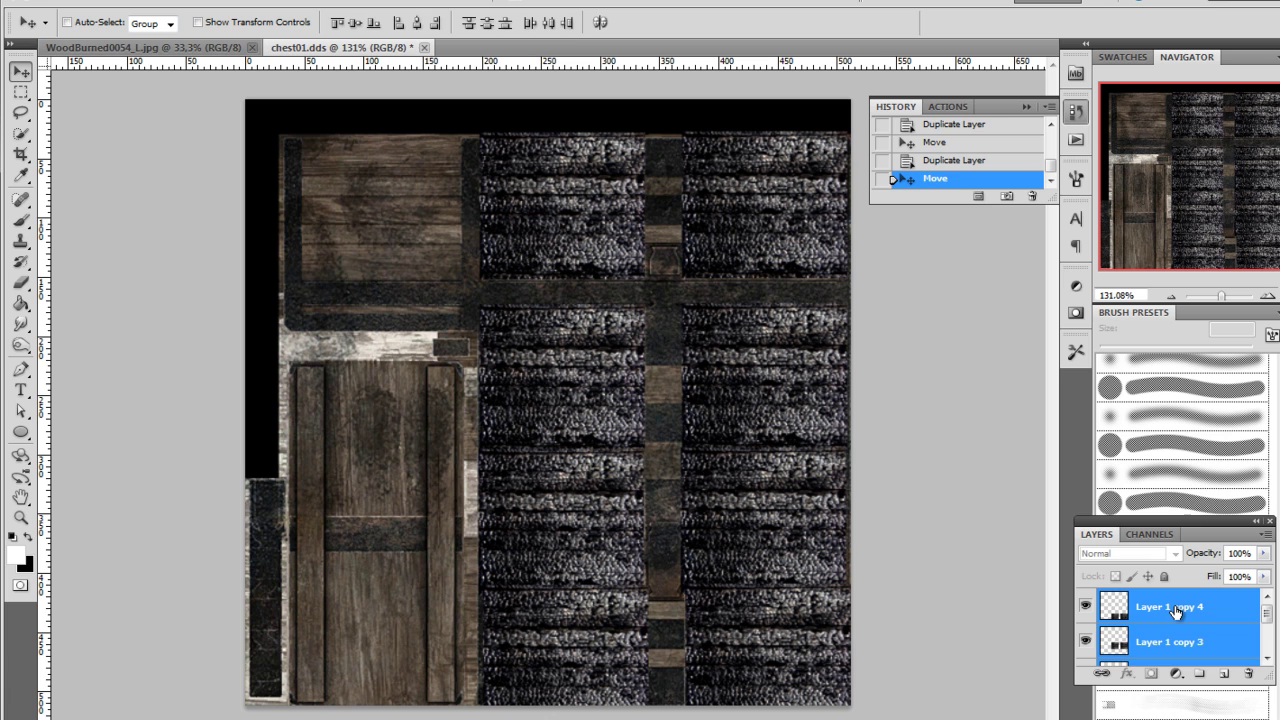
key("ctrl+e")
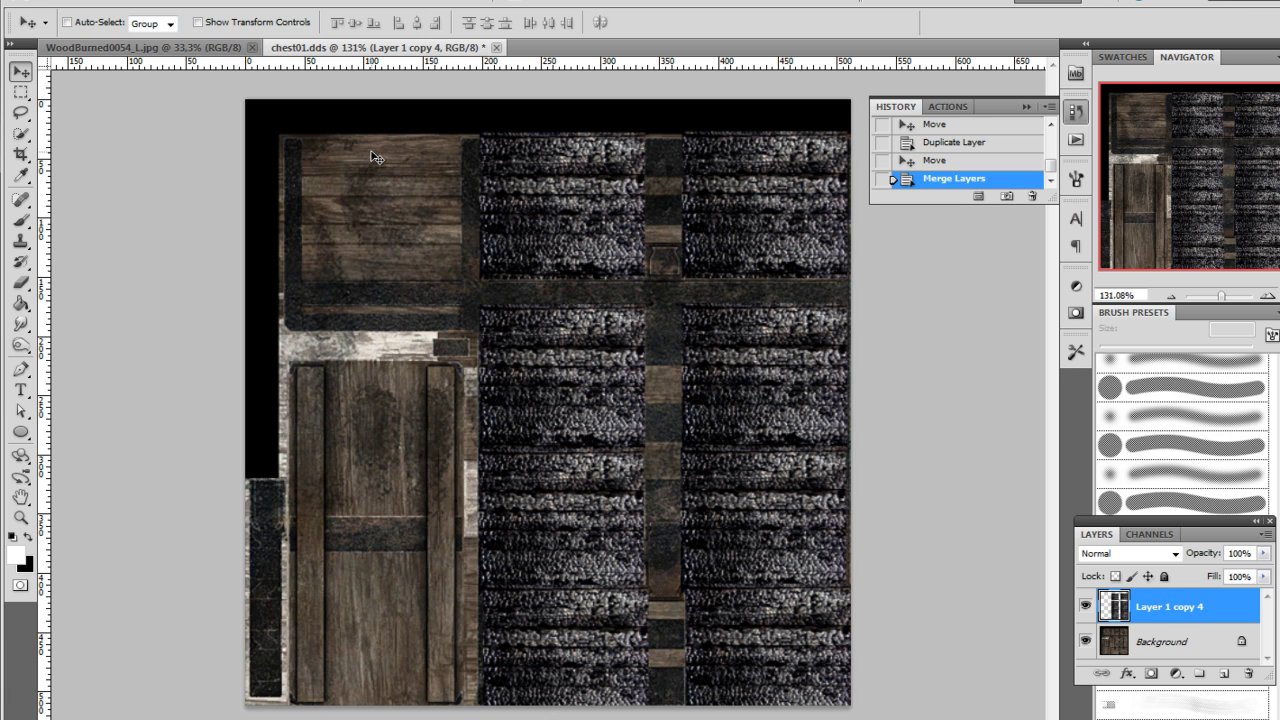
Copy the upper-middle burned wood section, paste it over the upper-left planks, and merge it into the burned wood layer
left_click(21, 92)
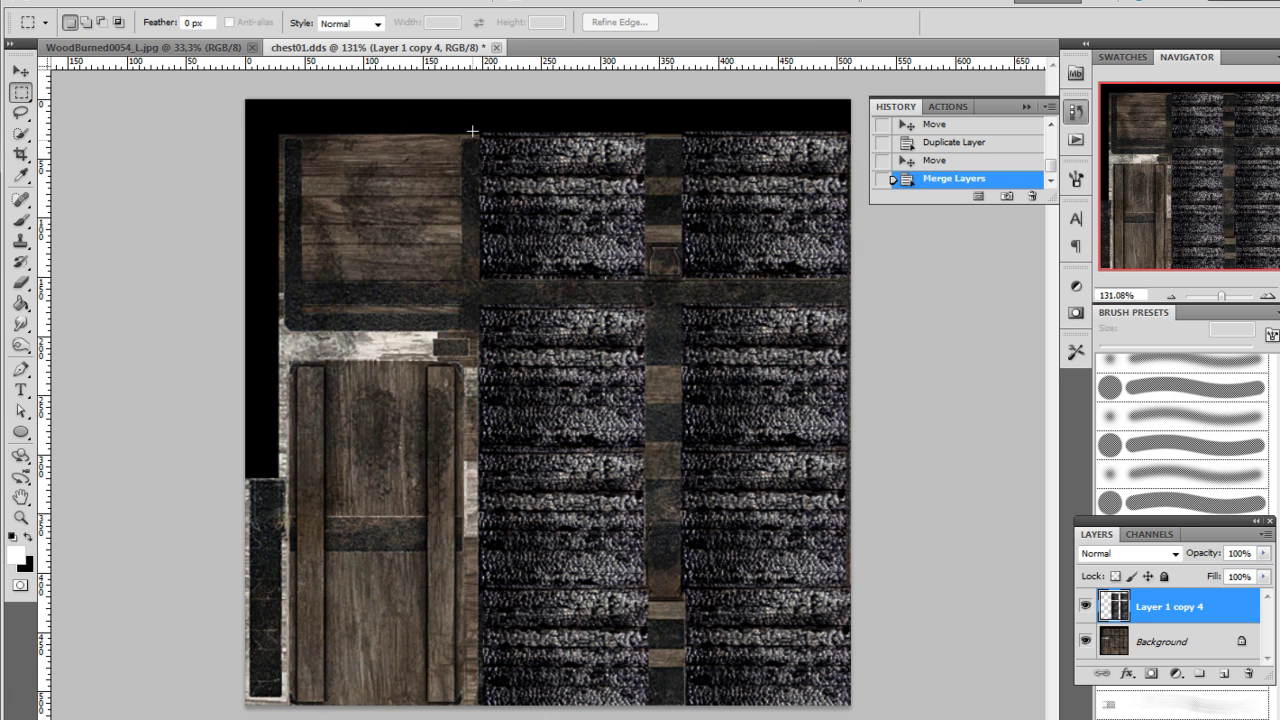
left_click_drag(618, 260, 652, 283)
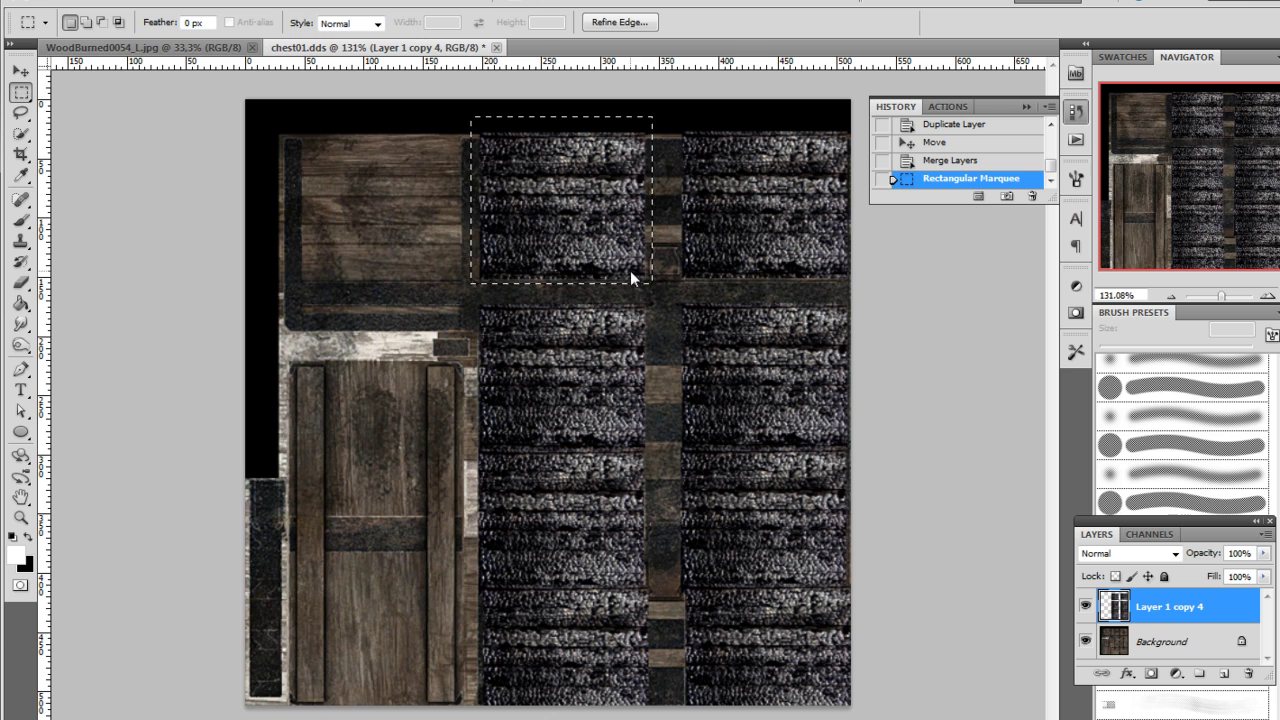
key("ctrl+c")
key("ctrl+v")
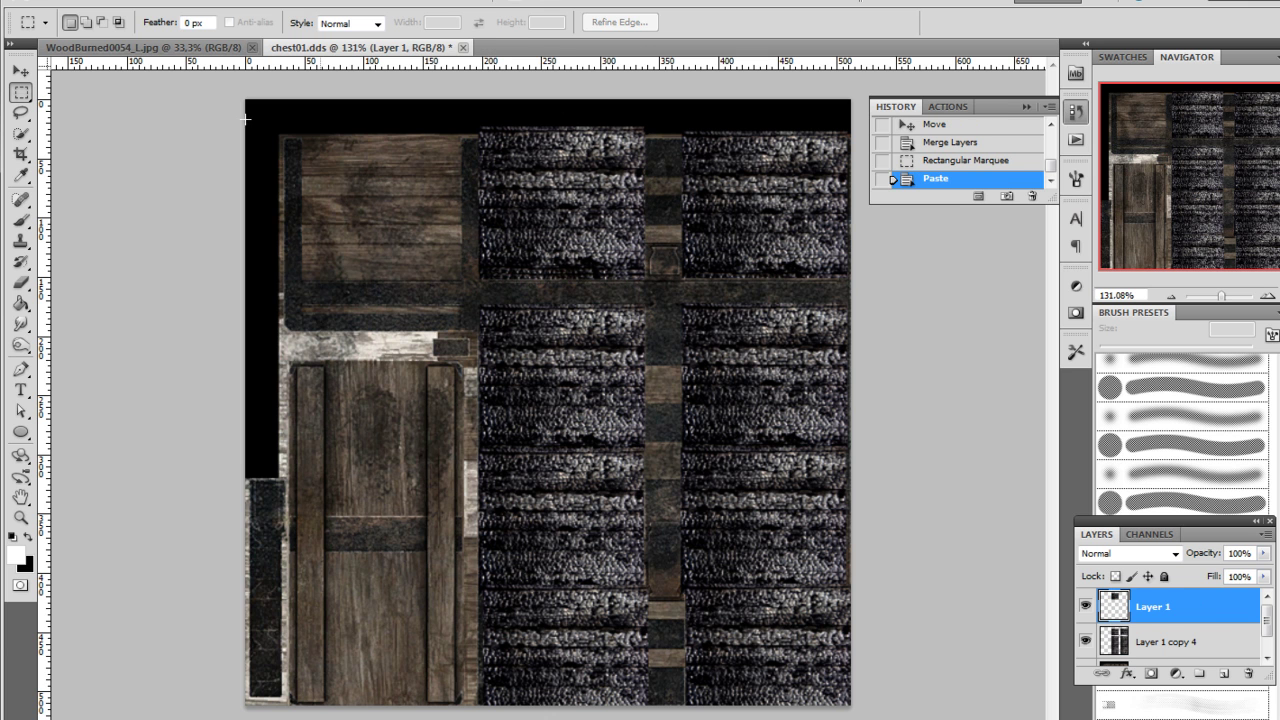
left_click(21, 72)
left_click_drag(518, 221, 365, 225)
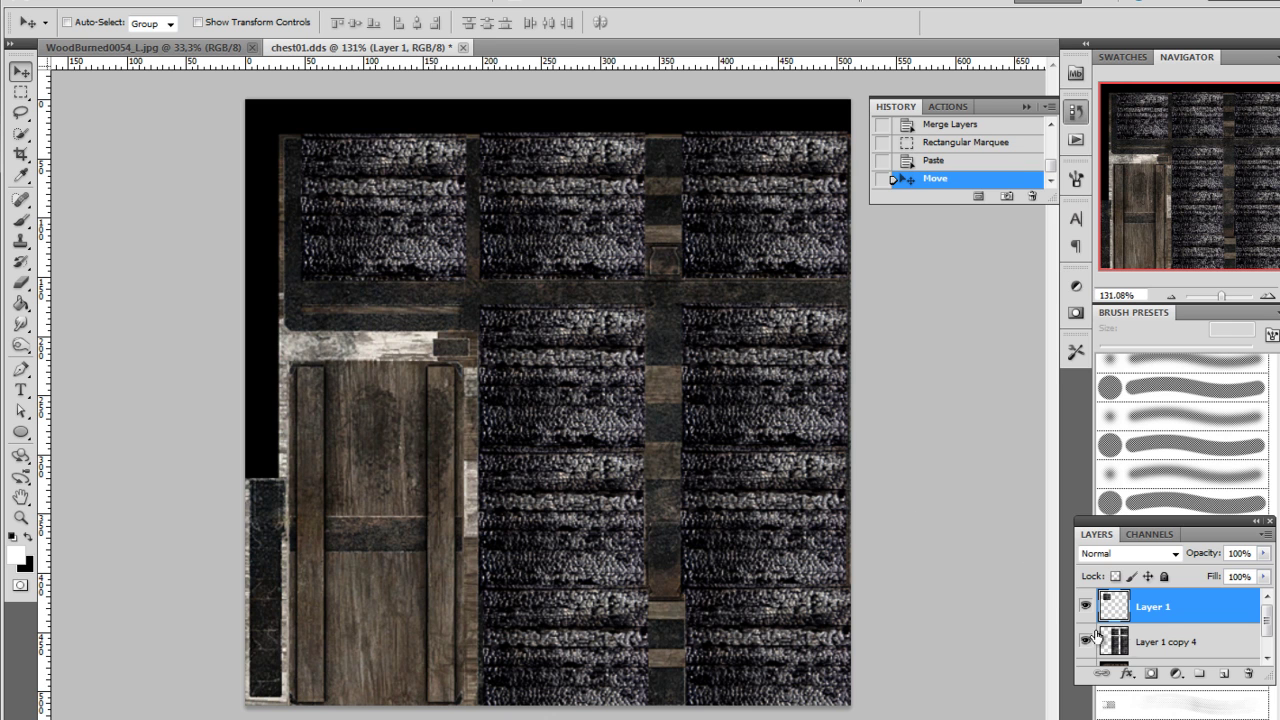
left_click(1127, 642, "shift")
key("ctrl+e")
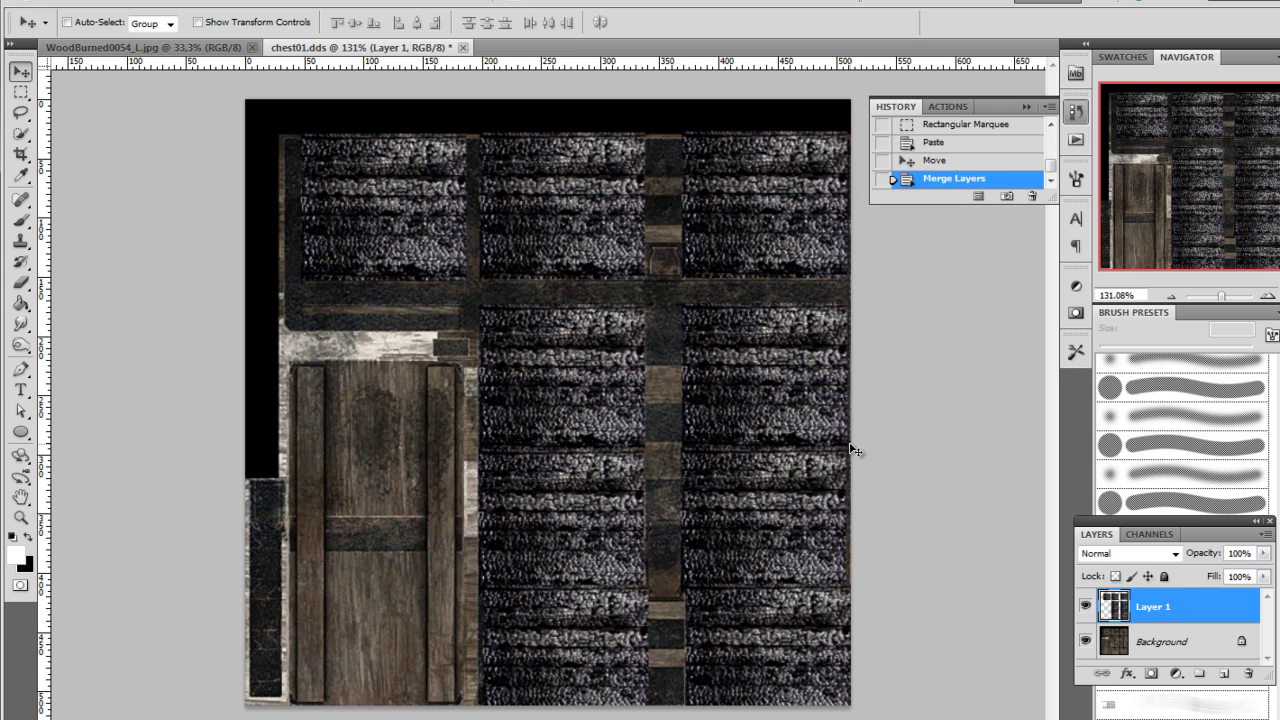
Add a layer mask to the merged burned wood layer and make the mask the active editing target
left_click(1151, 676)
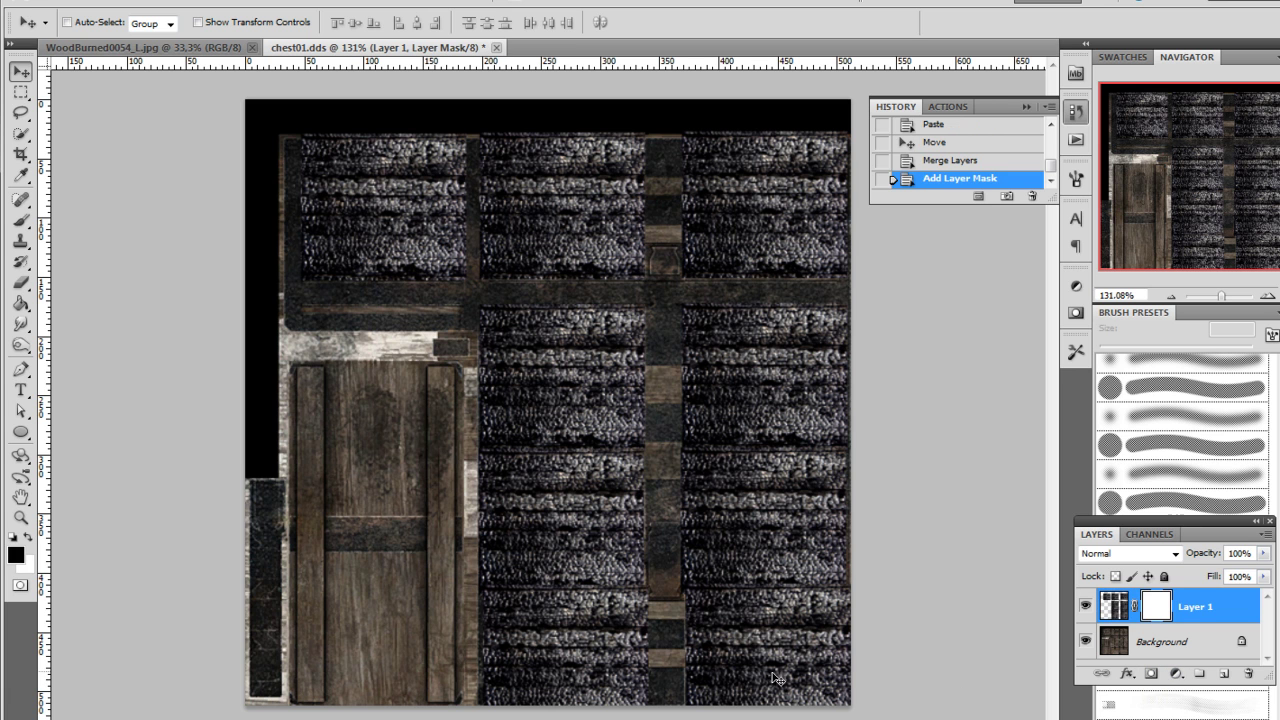
left_click(1118, 612)
left_click(1158, 606)
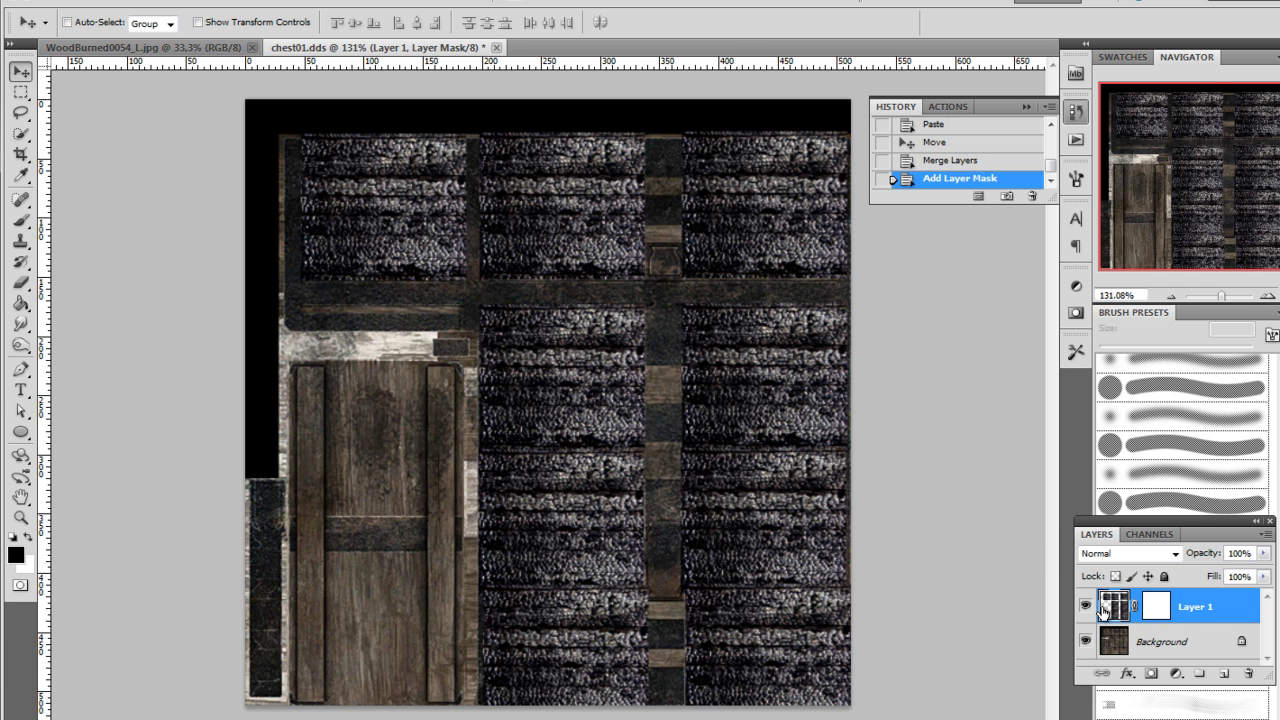
double_click(1172, 620)
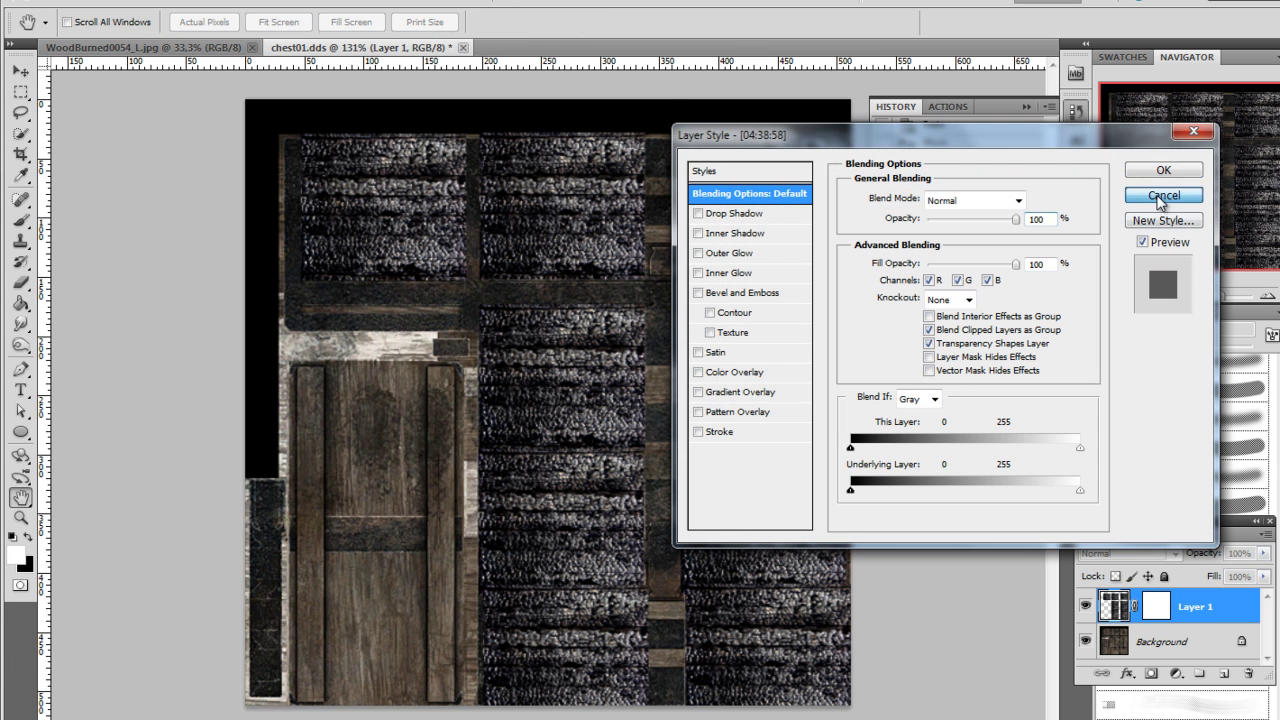
left_click(1164, 170)
left_click(1158, 620)
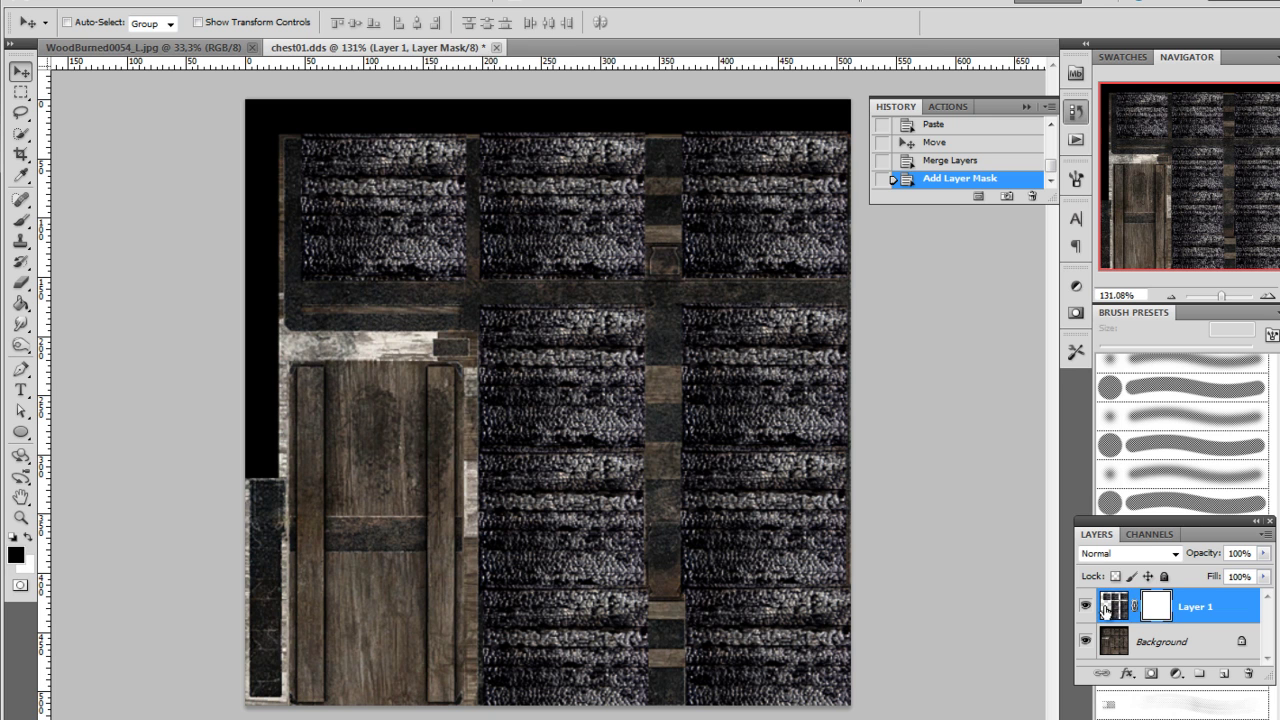
left_click(1106, 607)
left_click(1165, 607)
Paint black on the mask with the 43 px Brush at 22% opacity near the upper-left section's lower-right corner
left_click(22, 224)
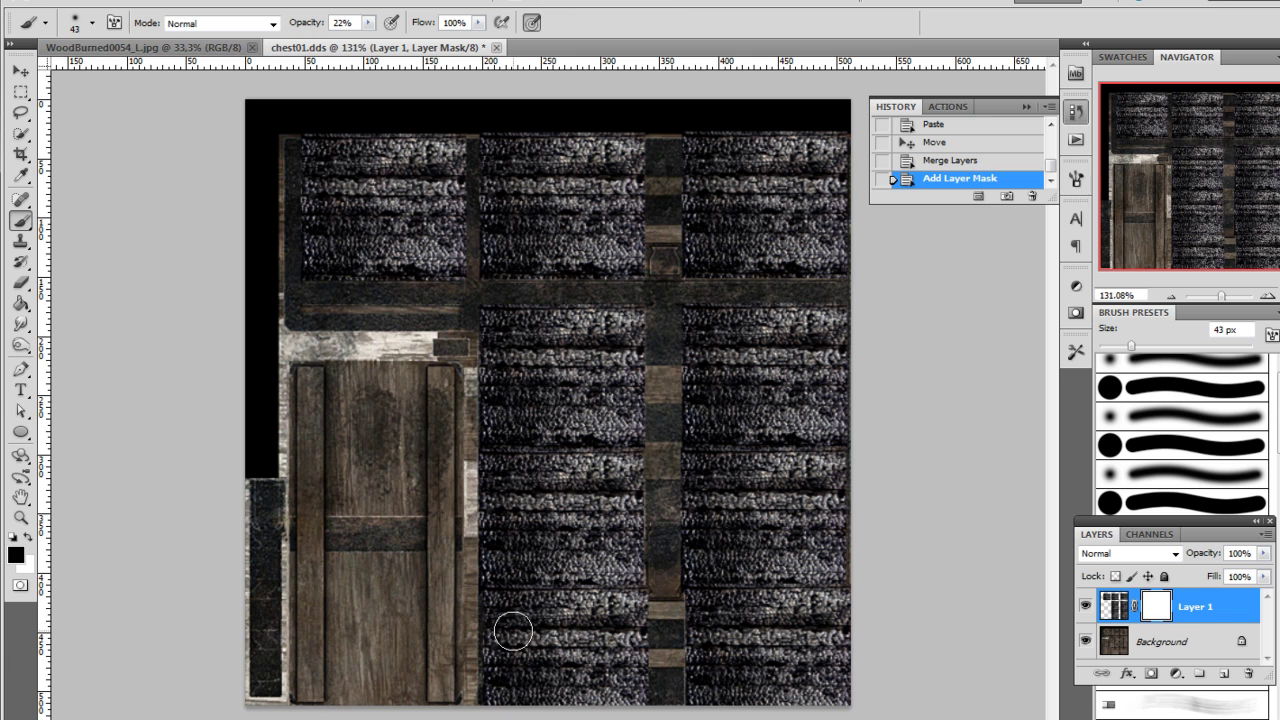
key("x")
mouse_move(445, 258)
left_mouse_down()
mouse_move(480, 263)
mouse_move(437, 272)
left_mouse_up()
left_click(437, 272)
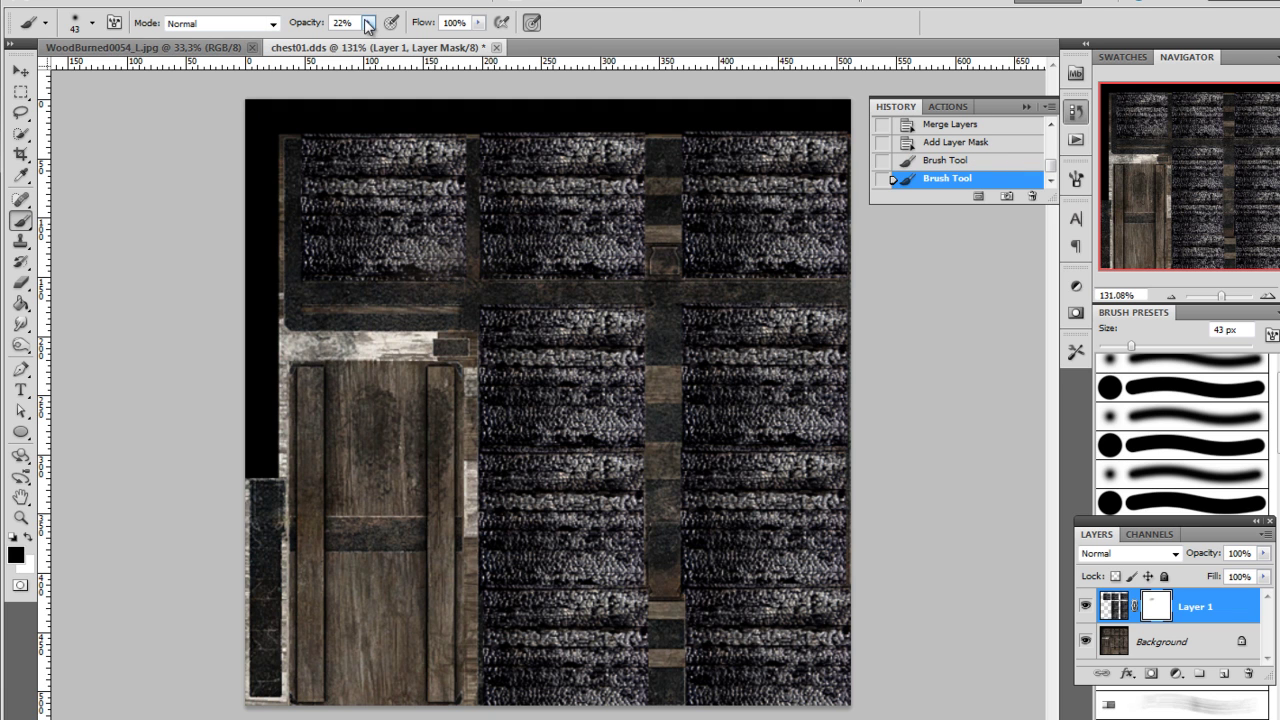
Set the Brush opacity to 100% and paint the mask black across the plank sections to uncover original wood and metal fittings
left_click(369, 23)
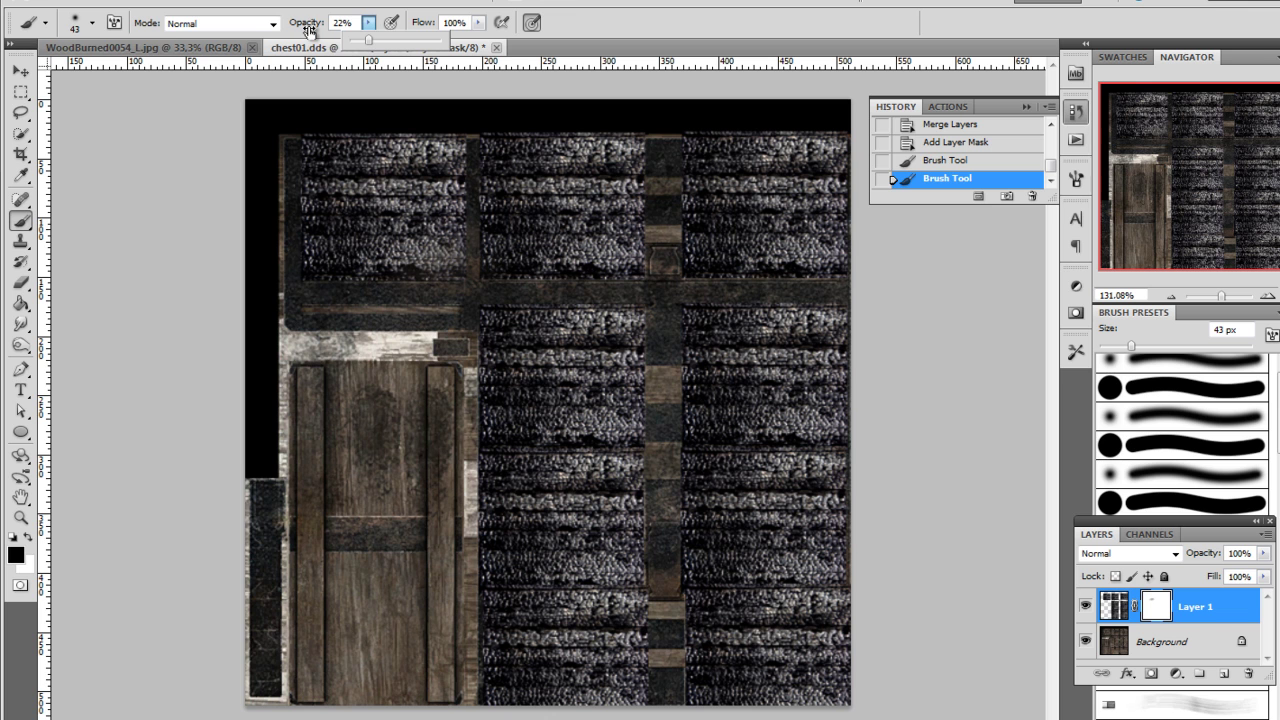
left_click(655, 27)
mouse_move(551, 134)
left_mouse_down()
mouse_move(532, 190)
mouse_move(510, 176)
mouse_move(586, 214)
mouse_move(640, 200)
mouse_move(640, 229)
mouse_move(584, 256)
mouse_move(790, 150)
mouse_move(806, 194)
mouse_move(763, 260)
mouse_move(666, 245)
left_mouse_up()
mouse_move(390, 140)
left_mouse_down()
mouse_move(356, 173)
mouse_move(378, 221)
mouse_move(428, 223)
left_mouse_up()
mouse_move(600, 365)
left_mouse_down()
mouse_move(564, 421)
mouse_move(581, 345)
mouse_move(738, 363)
mouse_move(780, 479)
mouse_move(767, 463)
mouse_move(770, 700)
mouse_move(723, 571)
mouse_move(690, 600)
mouse_move(673, 657)
left_mouse_up()
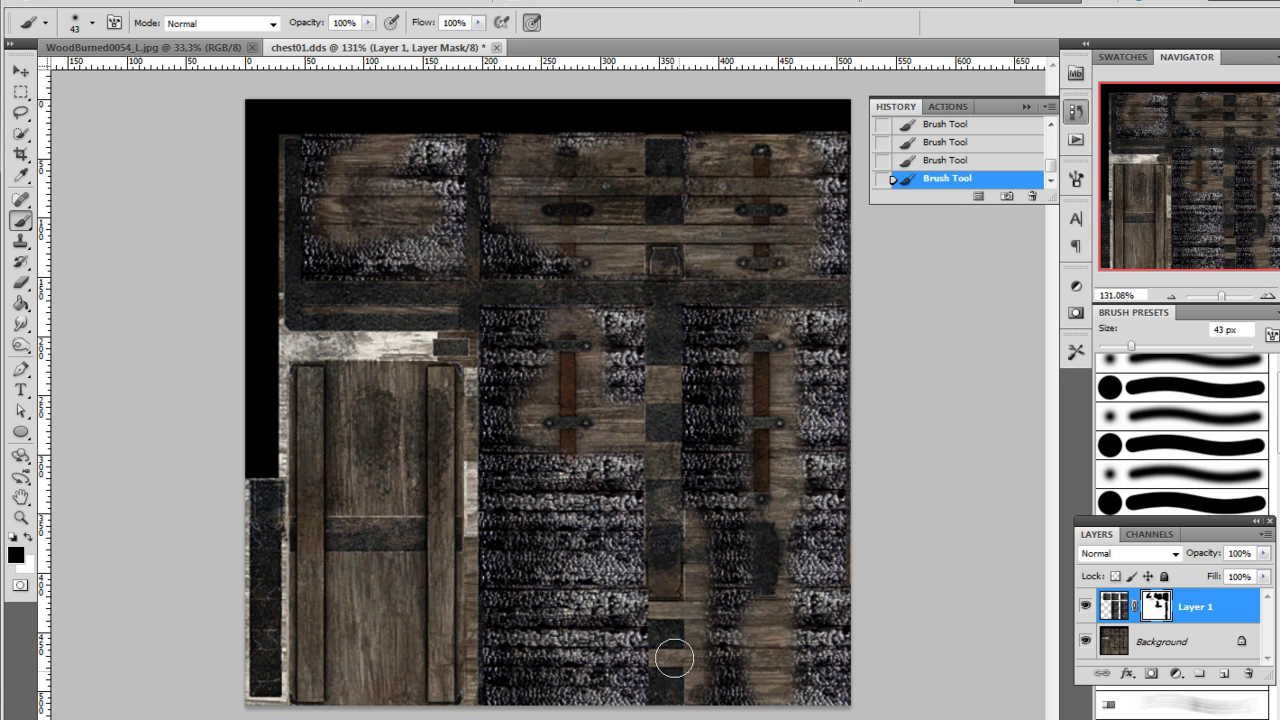
mouse_move(548, 385)
left_mouse_down()
mouse_move(576, 693)
mouse_move(563, 417)
mouse_move(565, 571)
left_mouse_up()
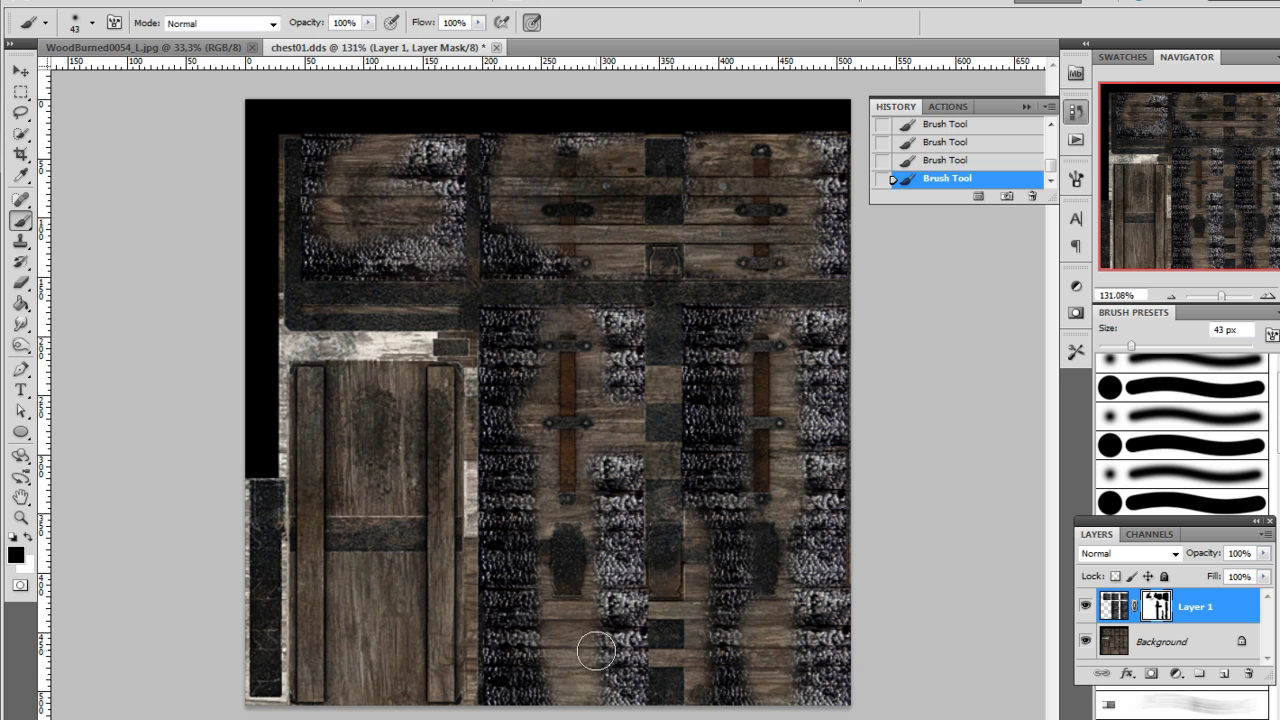
Paint white and black on the mask at 100% opacity to bring burned wood back over the plank sections around the metal fittings
key("x")
mouse_move(595, 640)
left_mouse_down()
mouse_move(557, 638)
mouse_move(551, 682)
mouse_move(583, 697)
left_mouse_up()
mouse_move(715, 685)
left_mouse_down()
mouse_move(755, 670)
mouse_move(775, 636)
mouse_move(787, 643)
mouse_move(735, 625)
left_mouse_up()
key("x")
mouse_move(751, 542)
left_mouse_down()
mouse_move(751, 589)
mouse_move(742, 534)
mouse_move(757, 521)
mouse_move(744, 603)
mouse_move(708, 574)
mouse_move(718, 538)
mouse_move(715, 608)
mouse_move(700, 571)
left_mouse_up()
key("x")
left_click_drag(624, 398, 620, 467)
mouse_move(627, 243)
left_mouse_down()
mouse_move(625, 145)
mouse_move(622, 202)
mouse_move(621, 179)
mouse_move(611, 171)
mouse_move(579, 181)
left_mouse_up()
mouse_move(505, 145)
left_mouse_down()
mouse_move(523, 171)
mouse_move(520, 205)
left_mouse_up()
mouse_move(709, 191)
left_mouse_down()
mouse_move(712, 252)
mouse_move(714, 151)
mouse_move(745, 141)
mouse_move(803, 176)
mouse_move(810, 295)
left_mouse_up()
mouse_move(424, 220)
left_mouse_down()
mouse_move(375, 197)
mouse_move(378, 142)
mouse_move(328, 177)
mouse_move(337, 214)
left_mouse_up()
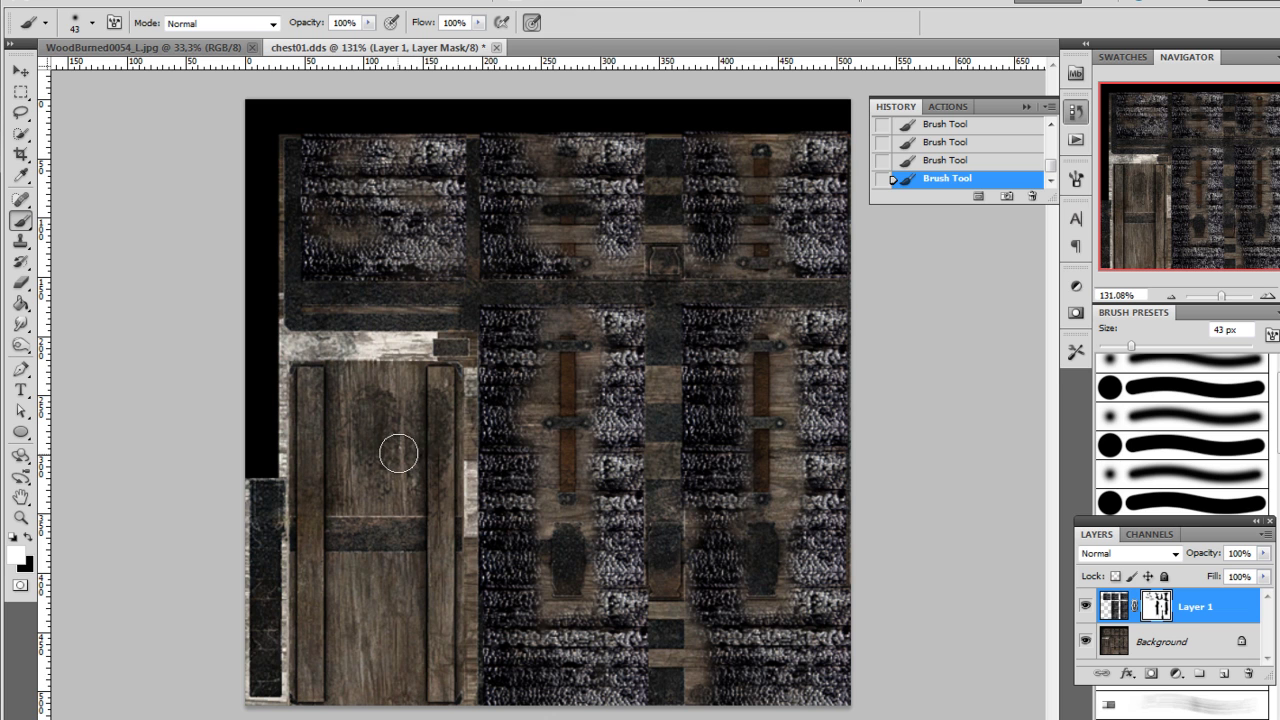
Lower the Brush opacity to 22% and paint white on the mask around the fittings to soften the transitions
left_click(368, 23)
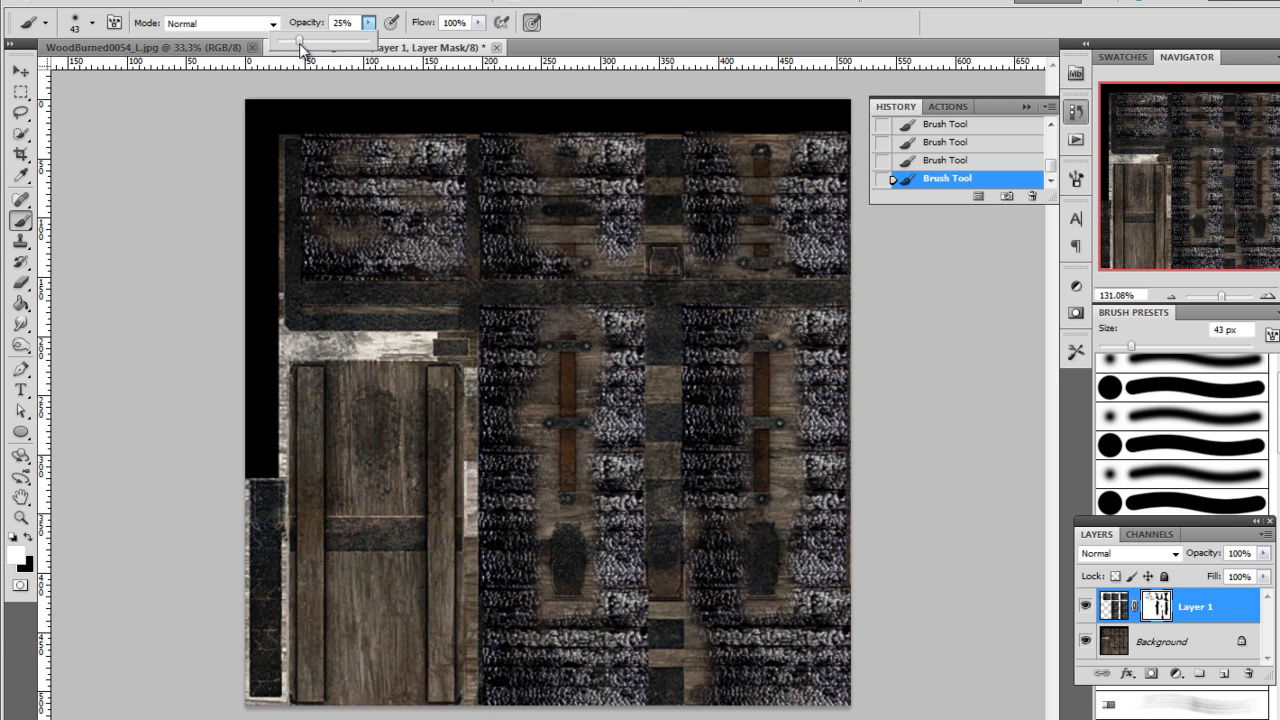
left_click_drag(300, 43, 296, 43)
left_click(531, 228)
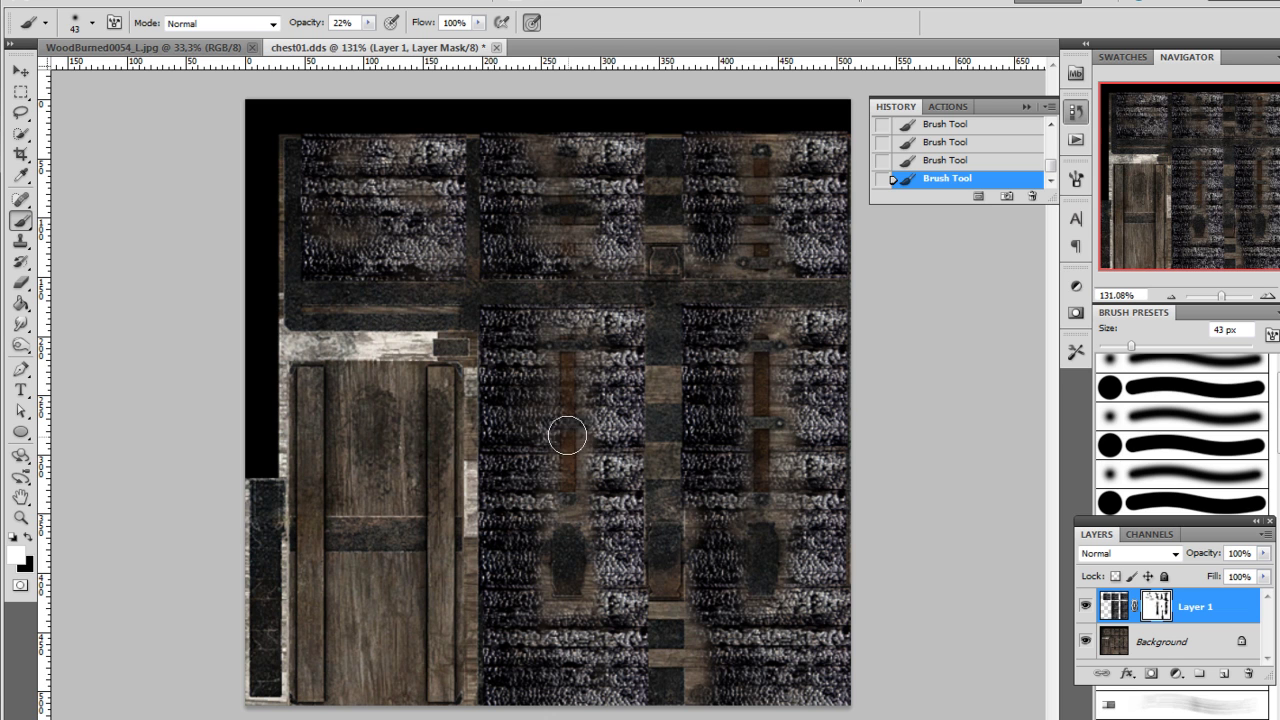
Paint black on the mask at 22% opacity along the plank section edges to partly reveal the original wood
key("x")
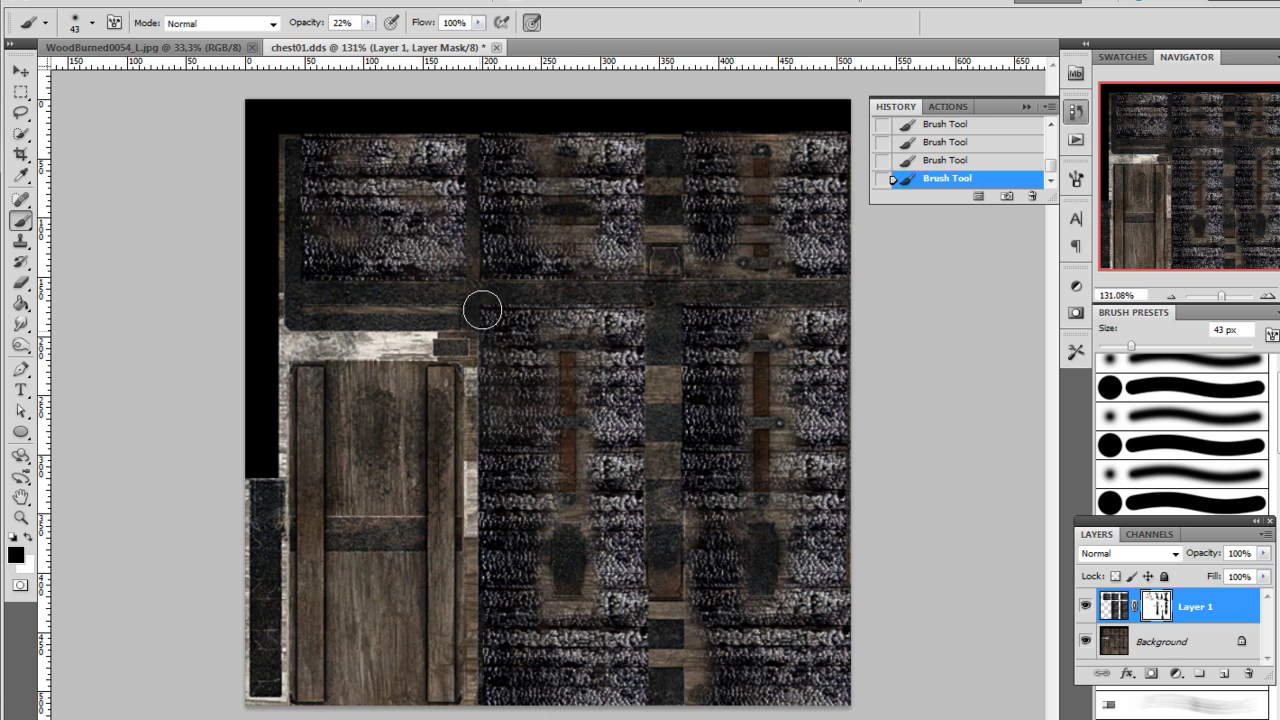
mouse_move(474, 373)
left_mouse_down()
mouse_move(480, 588)
mouse_move(485, 523)
mouse_move(475, 667)
mouse_move(491, 629)
mouse_move(531, 689)
left_mouse_up()
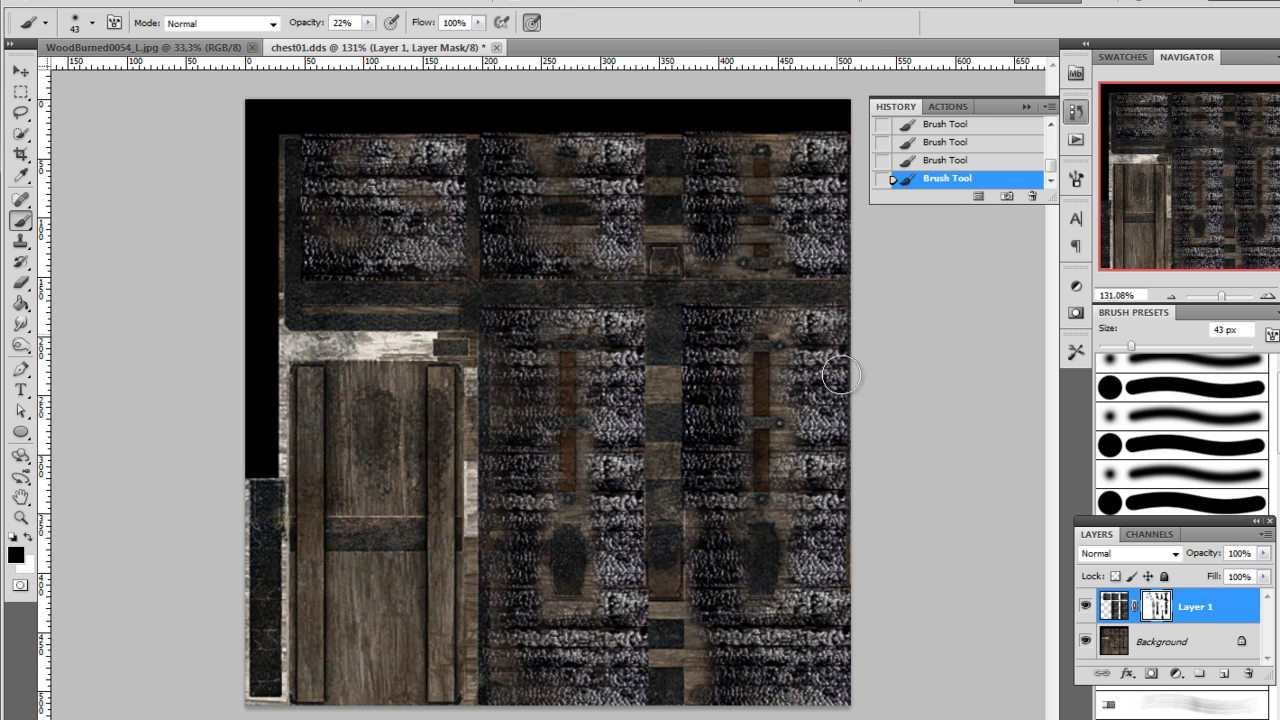
mouse_move(820, 485)
left_mouse_down()
mouse_move(853, 444)
mouse_move(862, 705)
left_mouse_up()
mouse_move(848, 347)
left_mouse_down()
mouse_move(853, 187)
mouse_move(834, 196)
mouse_move(849, 174)
mouse_move(851, 238)
mouse_move(700, 137)
mouse_move(724, 185)
mouse_move(581, 144)
mouse_move(564, 121)
mouse_move(637, 143)
mouse_move(653, 226)
mouse_move(393, 142)
mouse_move(387, 188)
mouse_move(380, 148)
mouse_move(322, 152)
mouse_move(360, 149)
mouse_move(411, 211)
mouse_move(404, 201)
mouse_move(507, 169)
mouse_move(482, 200)
mouse_move(496, 243)
left_mouse_up()
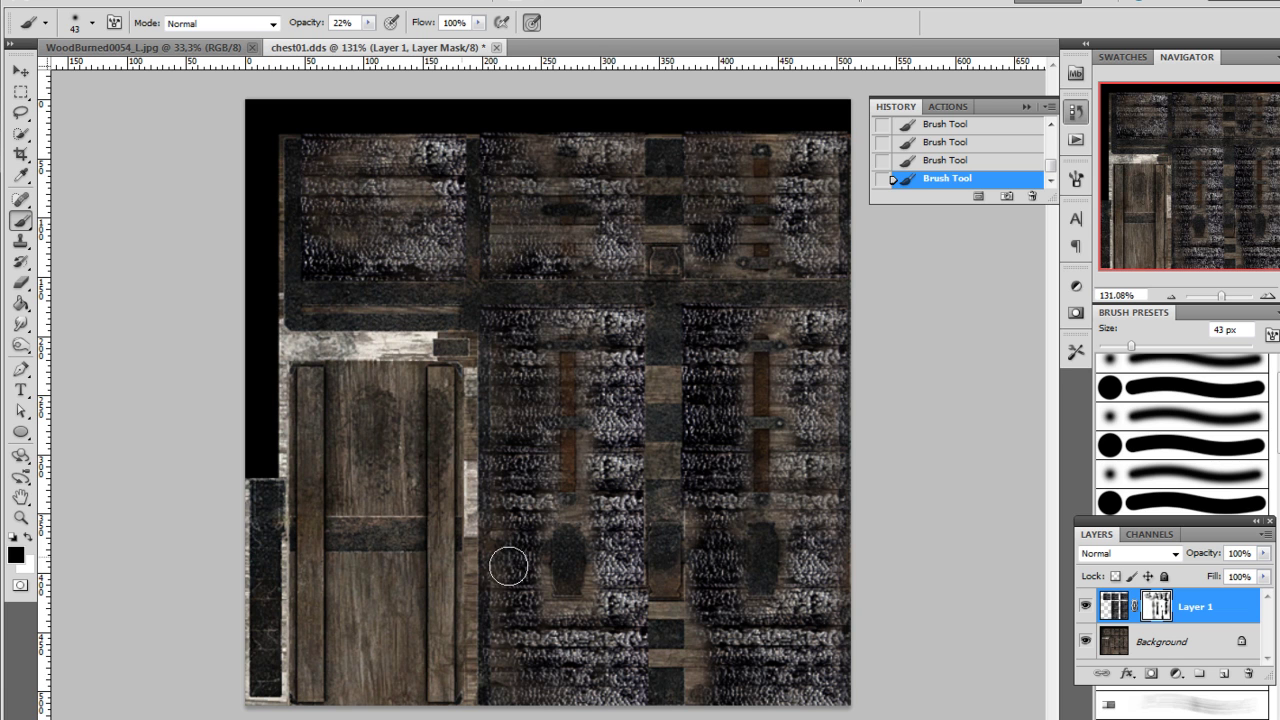
mouse_move(737, 329)
left_mouse_down()
mouse_move(700, 337)
mouse_move(691, 360)
mouse_move(700, 440)
left_mouse_up()
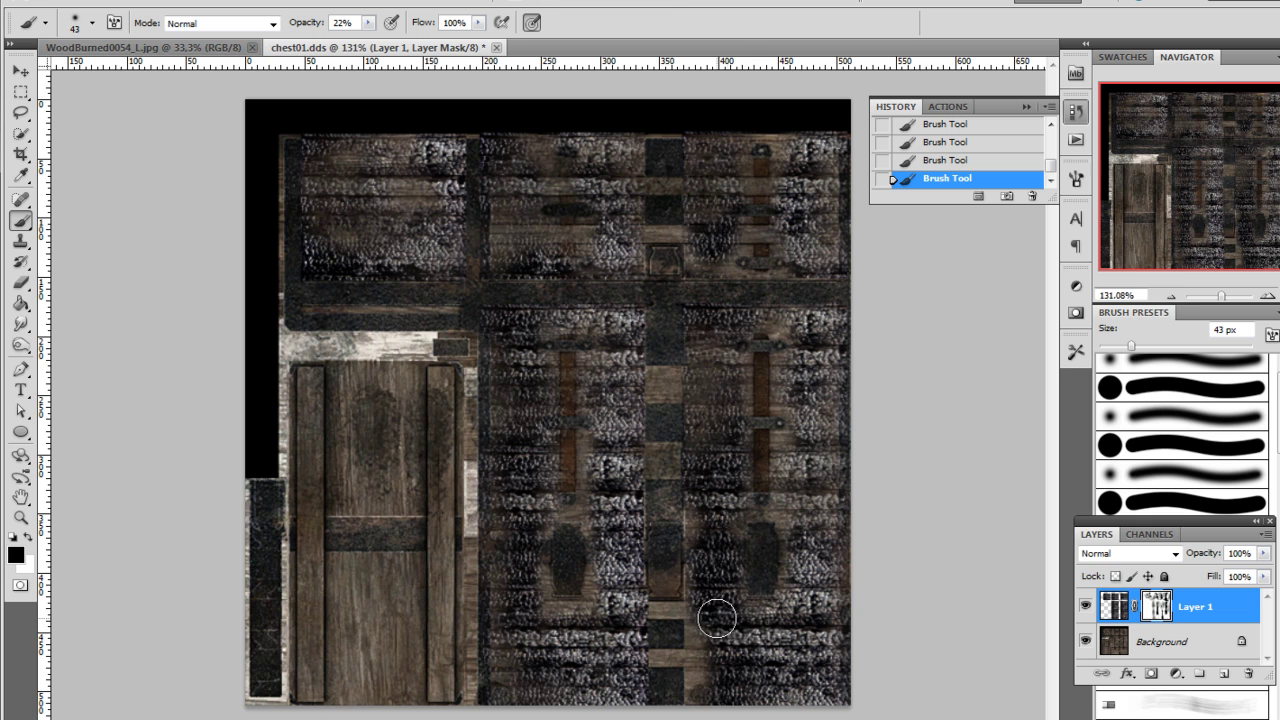
Try the darkening, lightening and contrast blend modes on Layer 1, including Multiply, Linear Burn, Lighten, Overlay and Hard Light
left_click(1118, 554)
left_click(1120, 556)
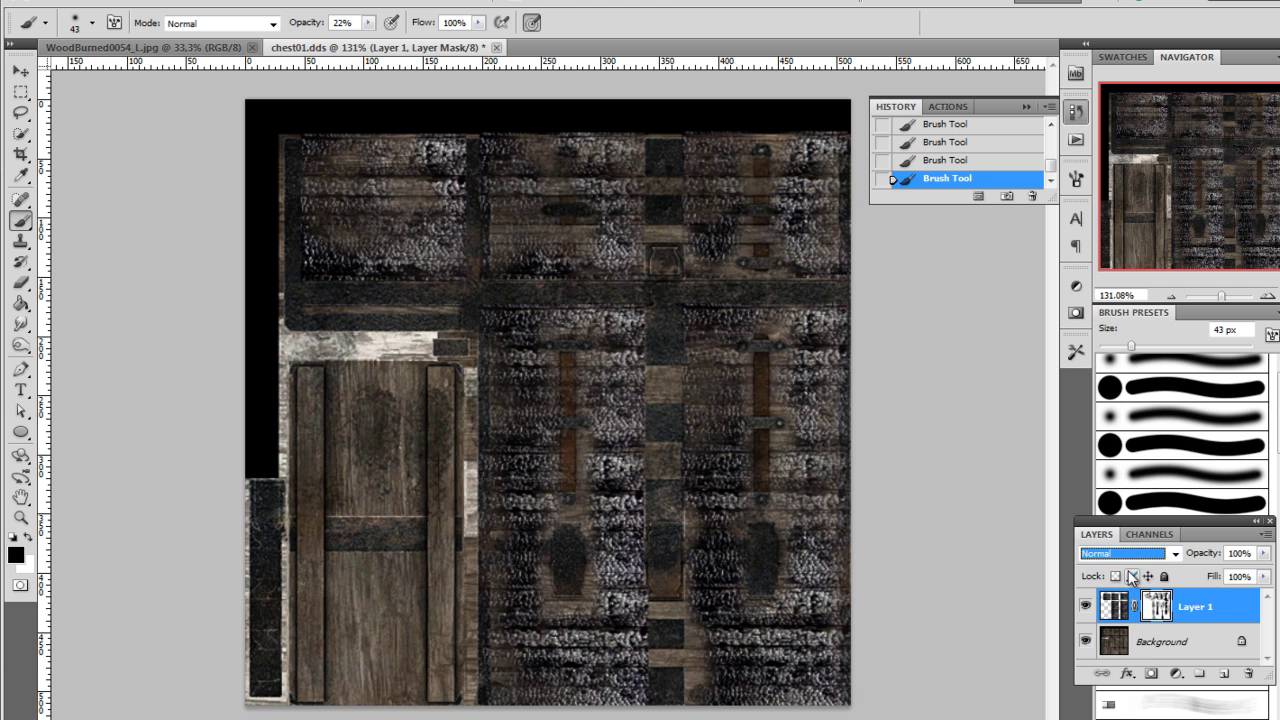
key("Down")
key("Down")
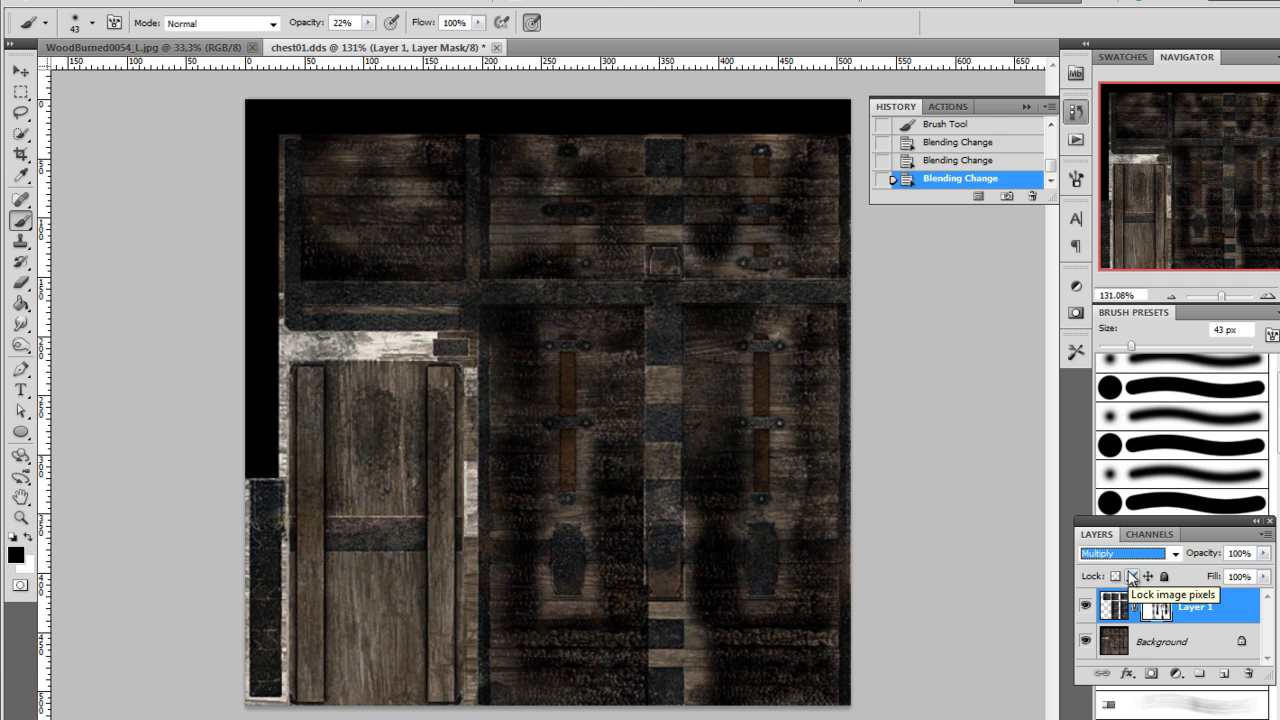
key("Down")
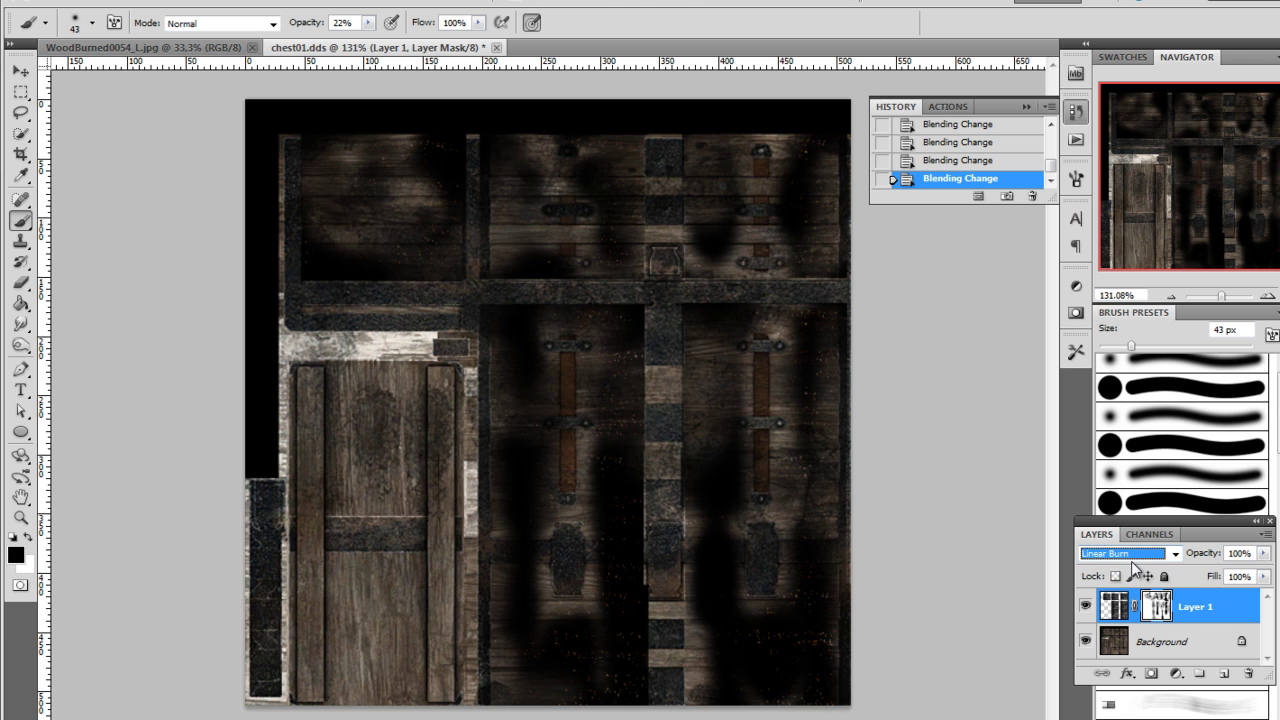
key("Down")
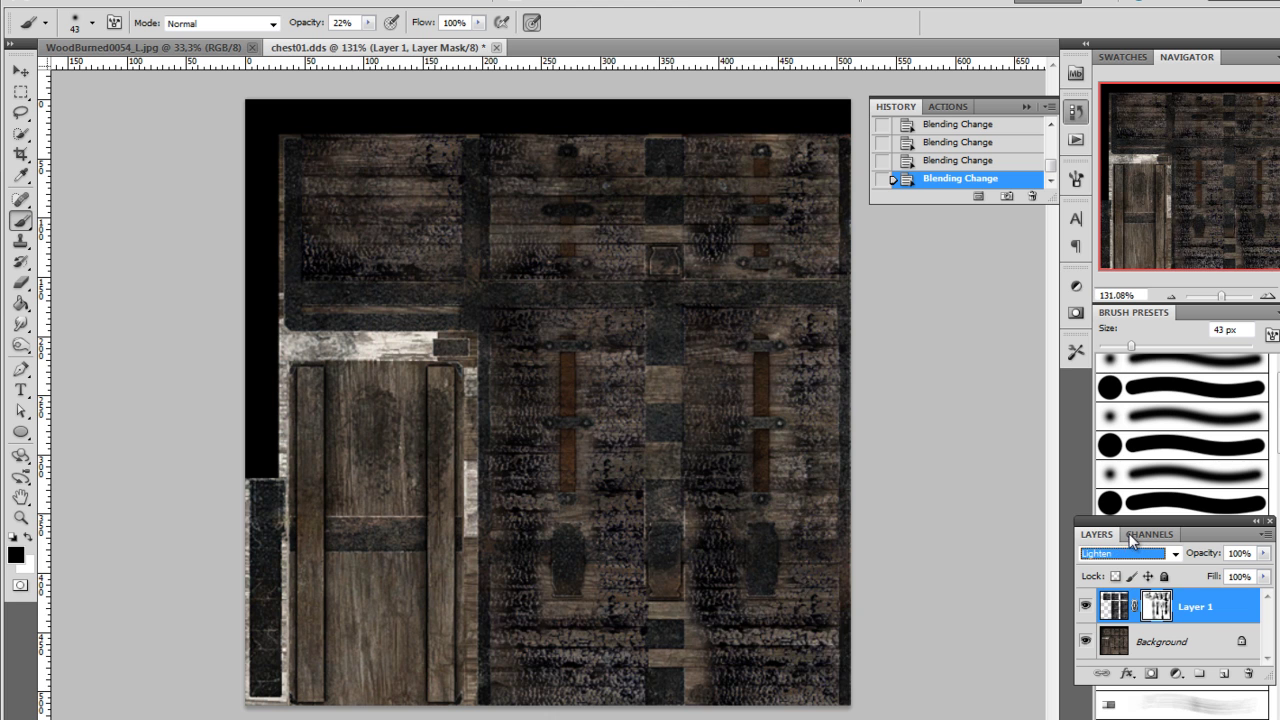
key("Down")
key("Down")
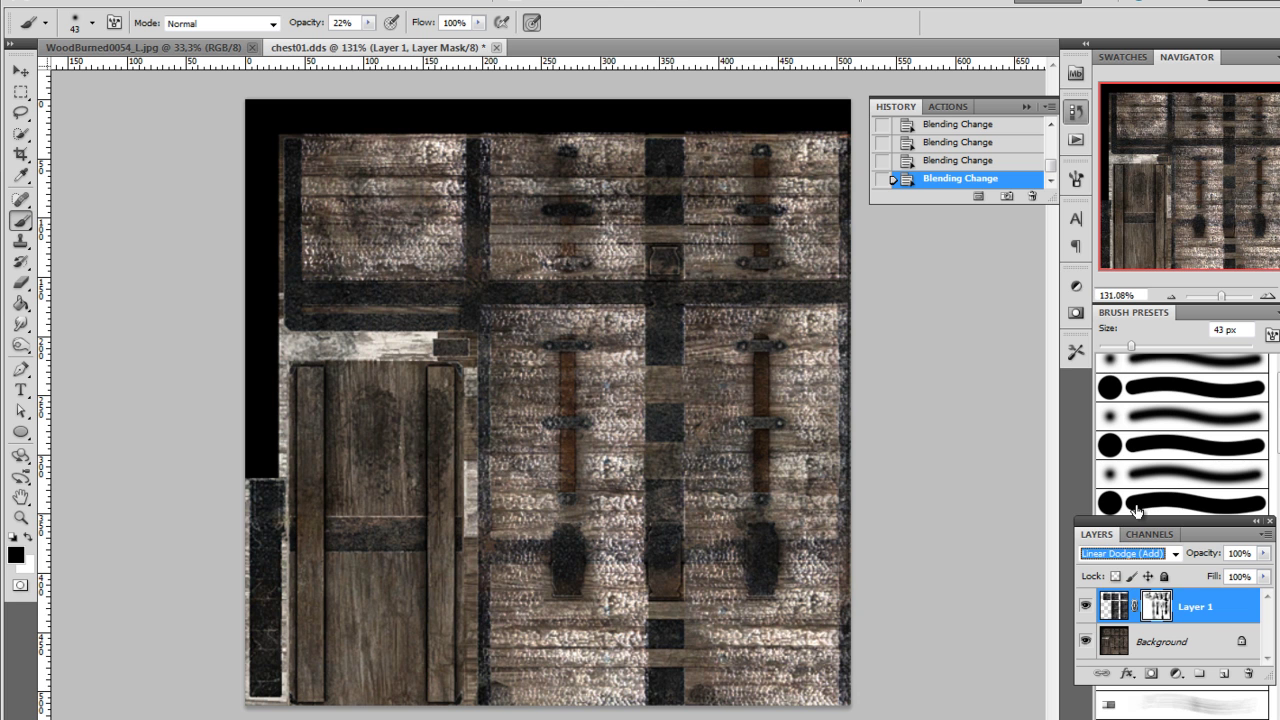
scroll(1135, 505, "down", 1)
scroll(1136, 563, "down", 1)
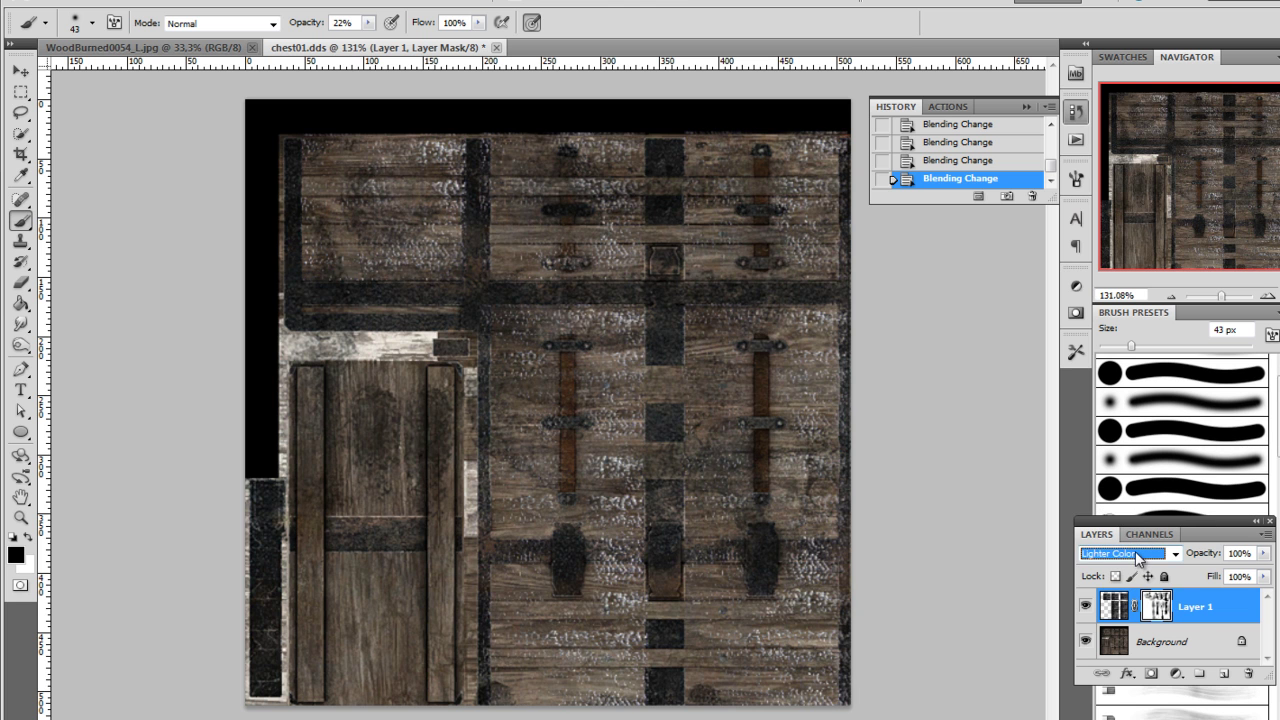
scroll(1135, 551, "down", 1)
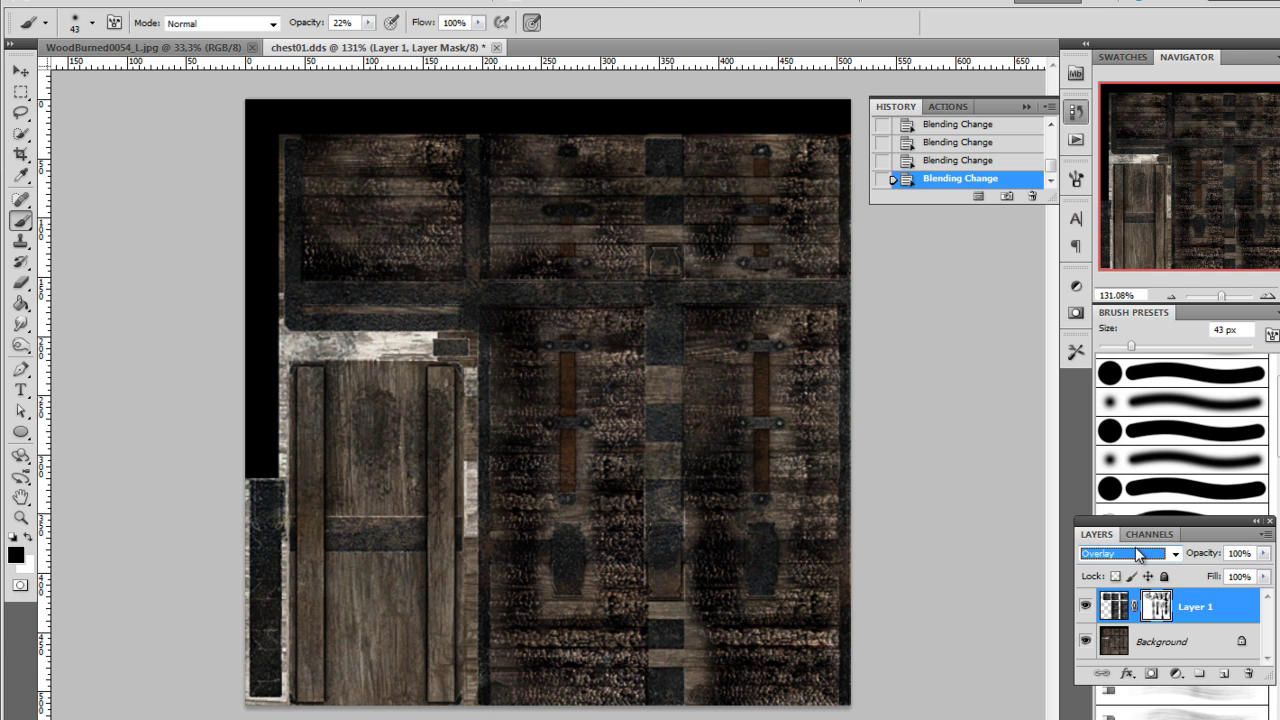
scroll(1135, 545, "down", 1)
scroll(1135, 540, "up", 1)
scroll(1135, 540, "down", 1)
scroll(1135, 540, "down", 1)
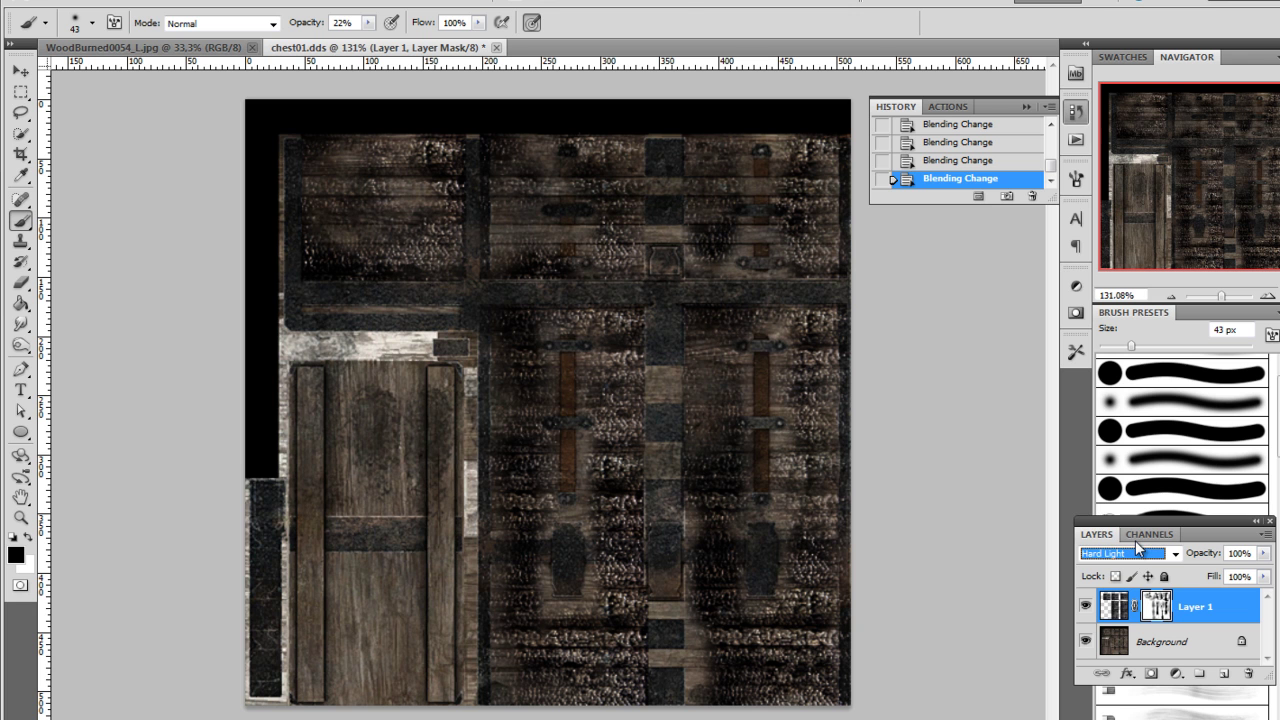
Compare the remaining blend modes on Layer 1, including Pin Light, Exclusion, Luminosity and Hue, and return to Vivid Light
left_click(1145, 556)
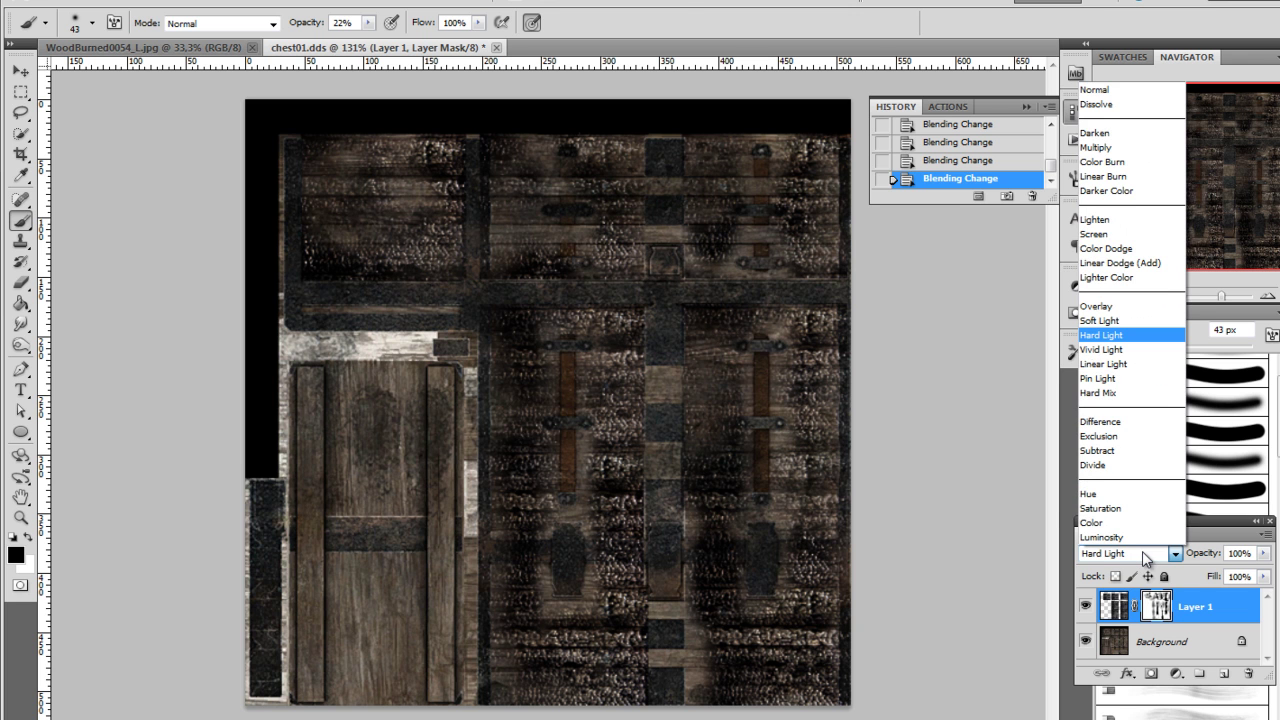
left_click(1140, 556)
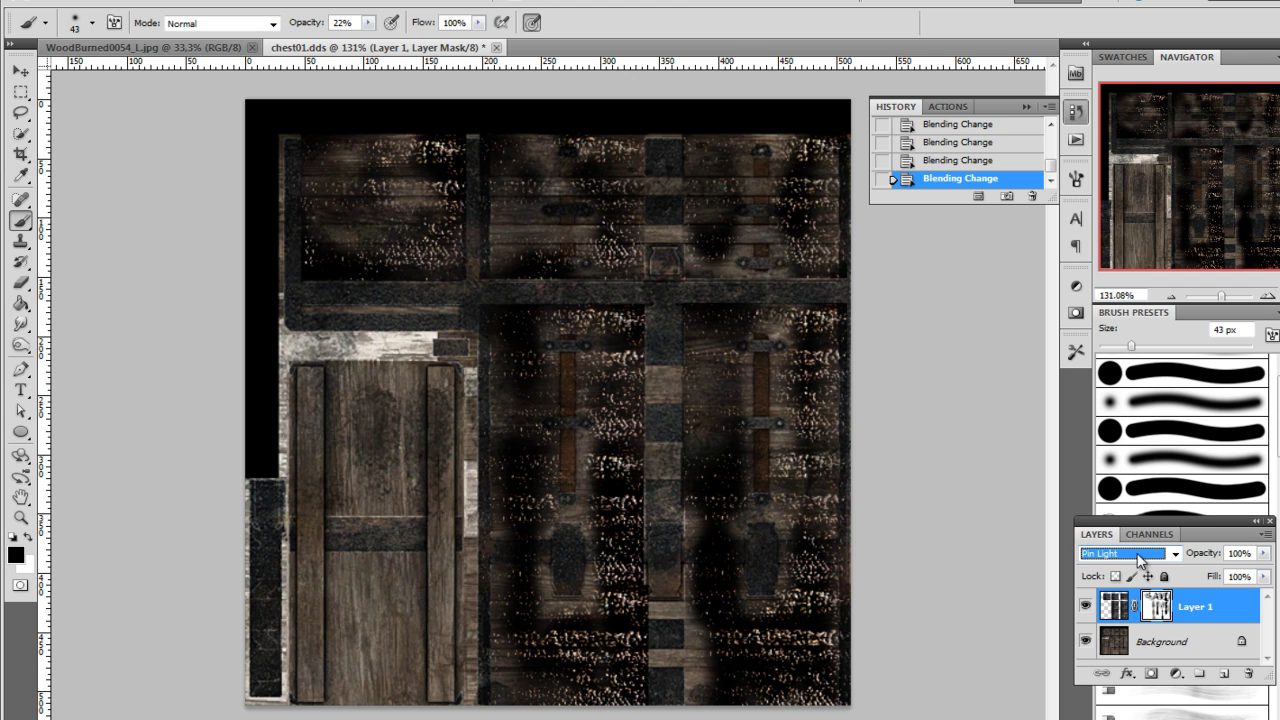
key("Down")
key("Down")
key("Down")
key("Down")
key("Down")
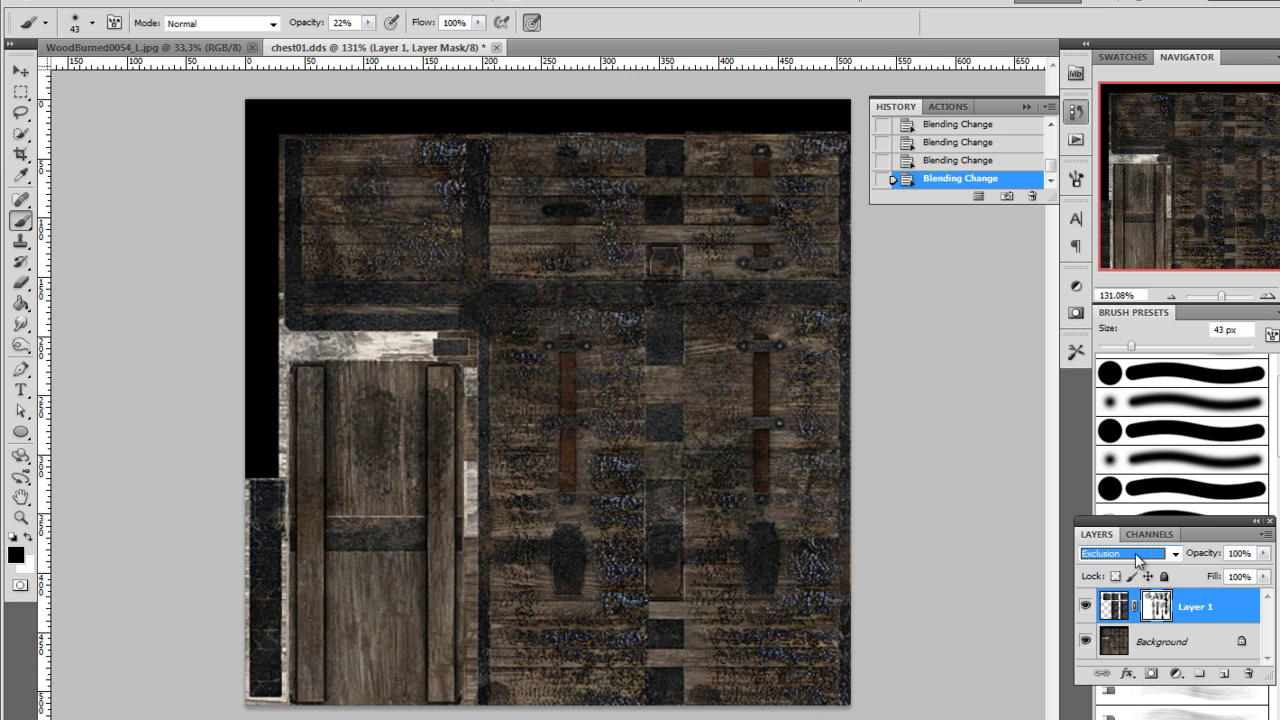
key("Down")
key("Down")
key("Down")
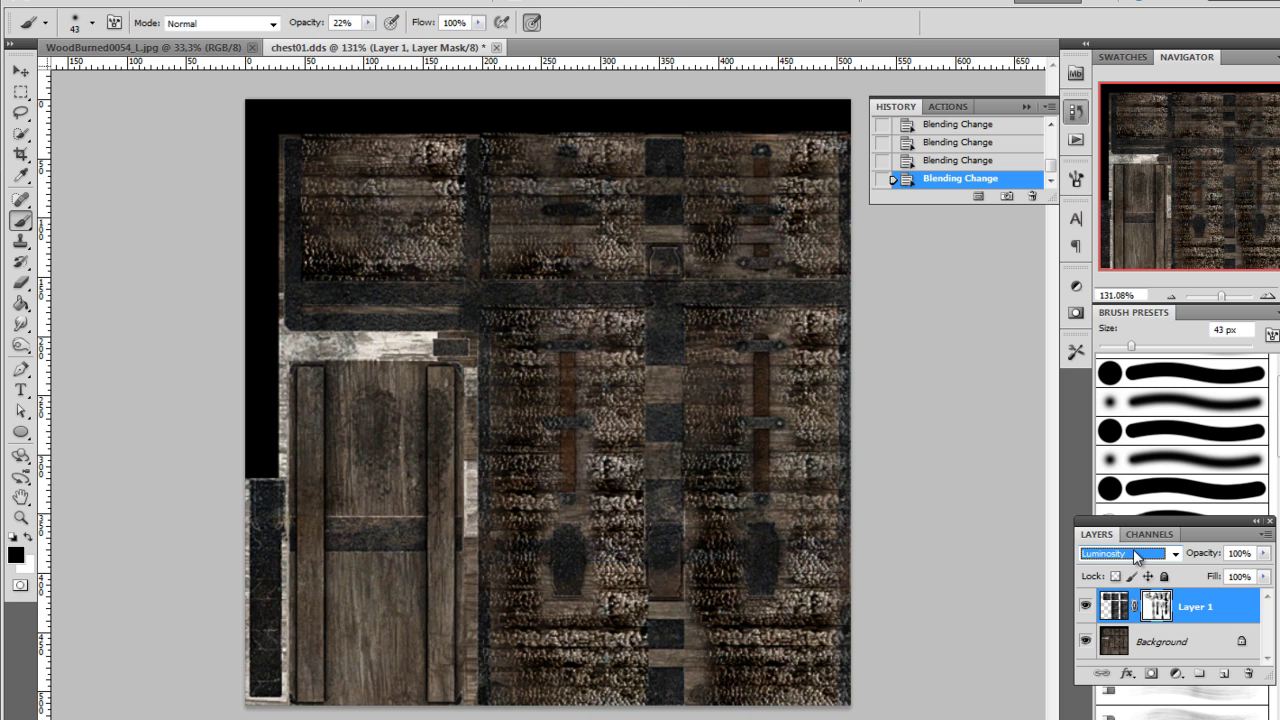
key("Up")
key("Up")
key("Up")
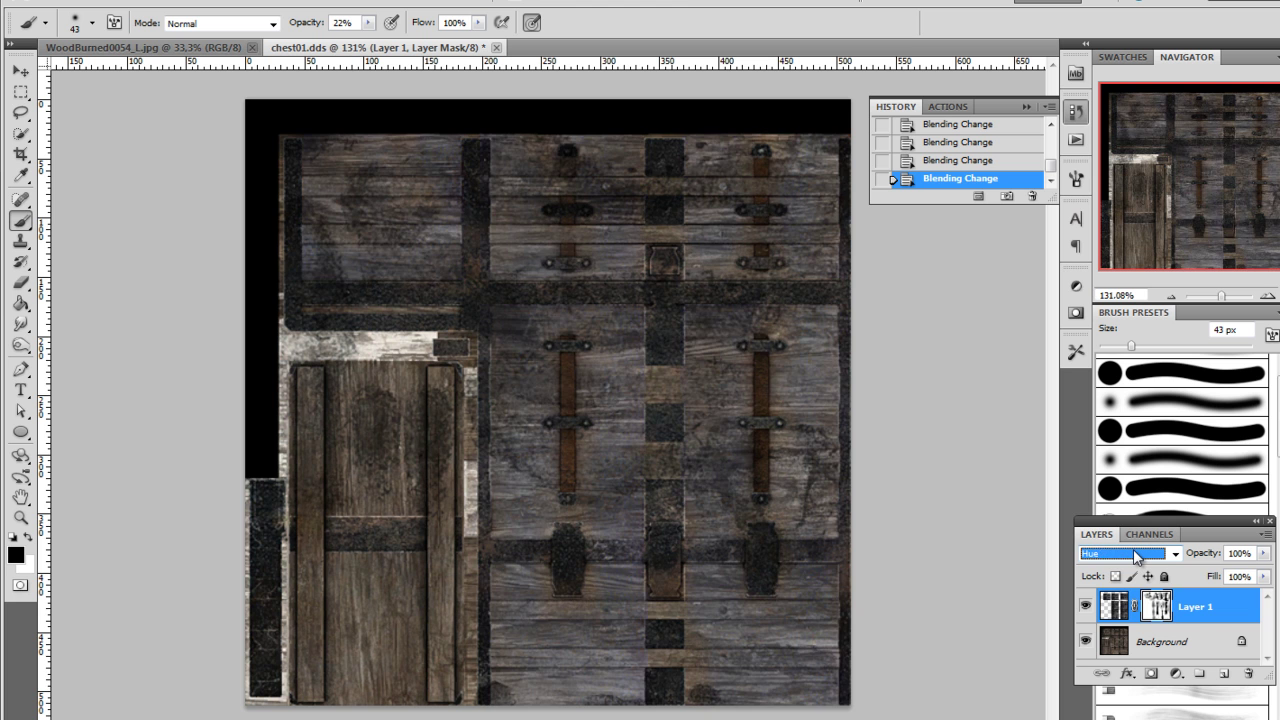
key("Up")
key("Up")
key("Up")
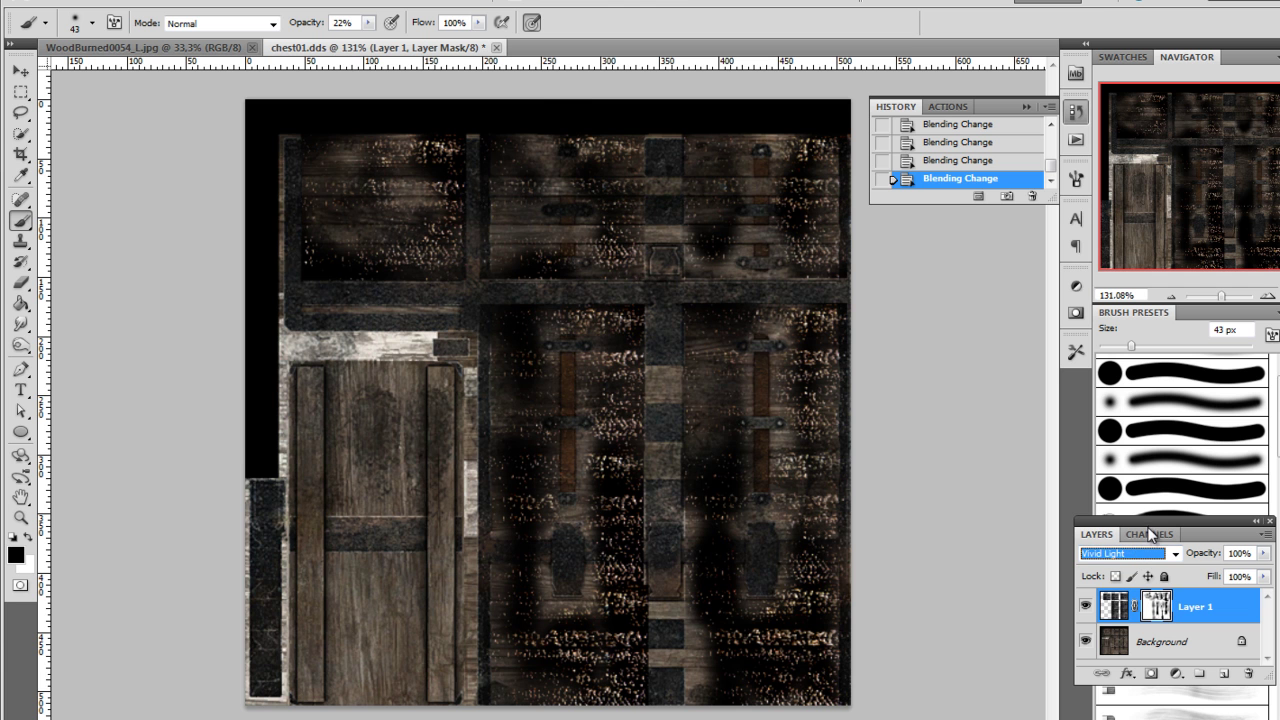
key("ctrl+l")
left_click_drag(486, 93, 1180, 39)
left_click_drag(1052, 258, 1011, 274)
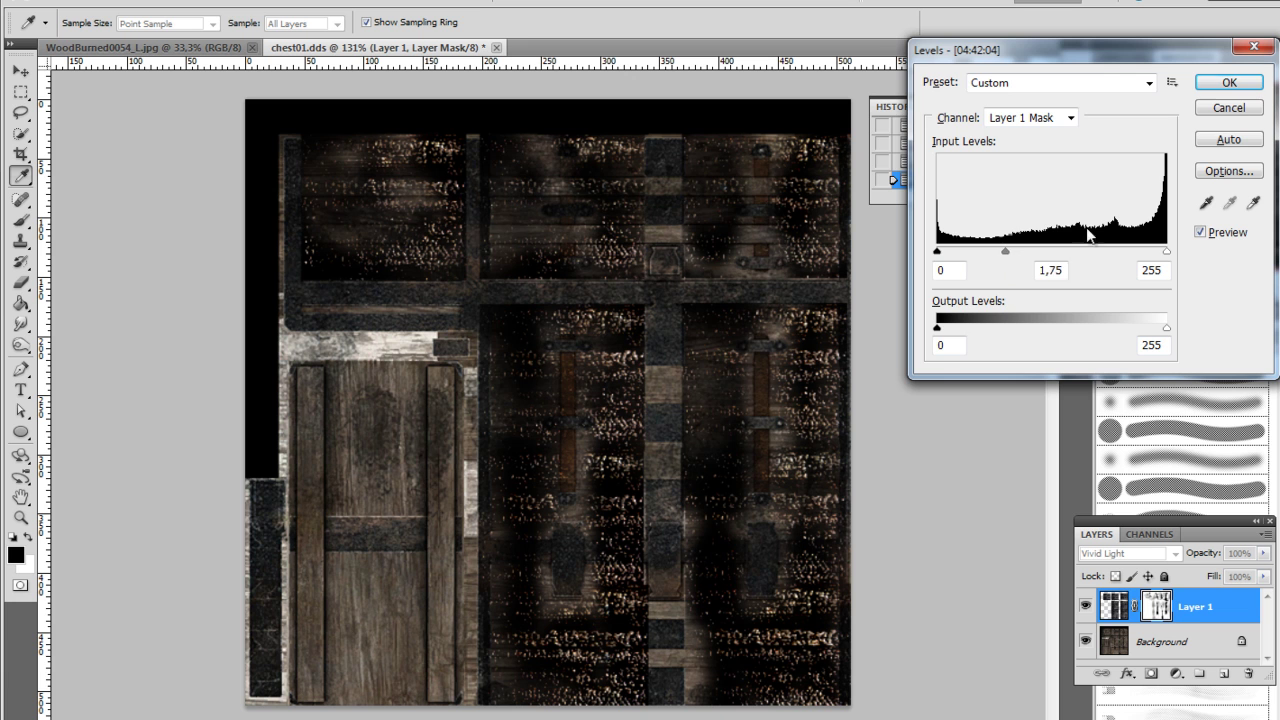
left_click(1229, 82)
Set the blend mode of Layer 1 to Overlay
left_click(1152, 554)
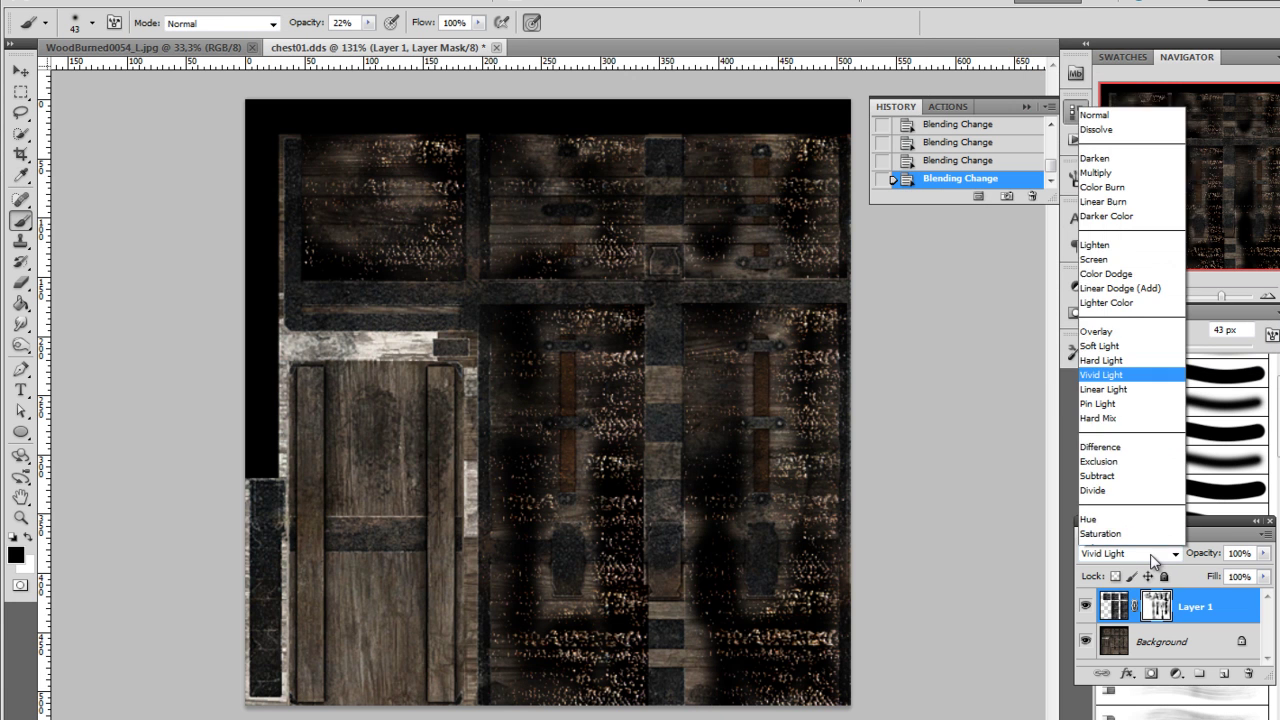
left_click(1090, 320)
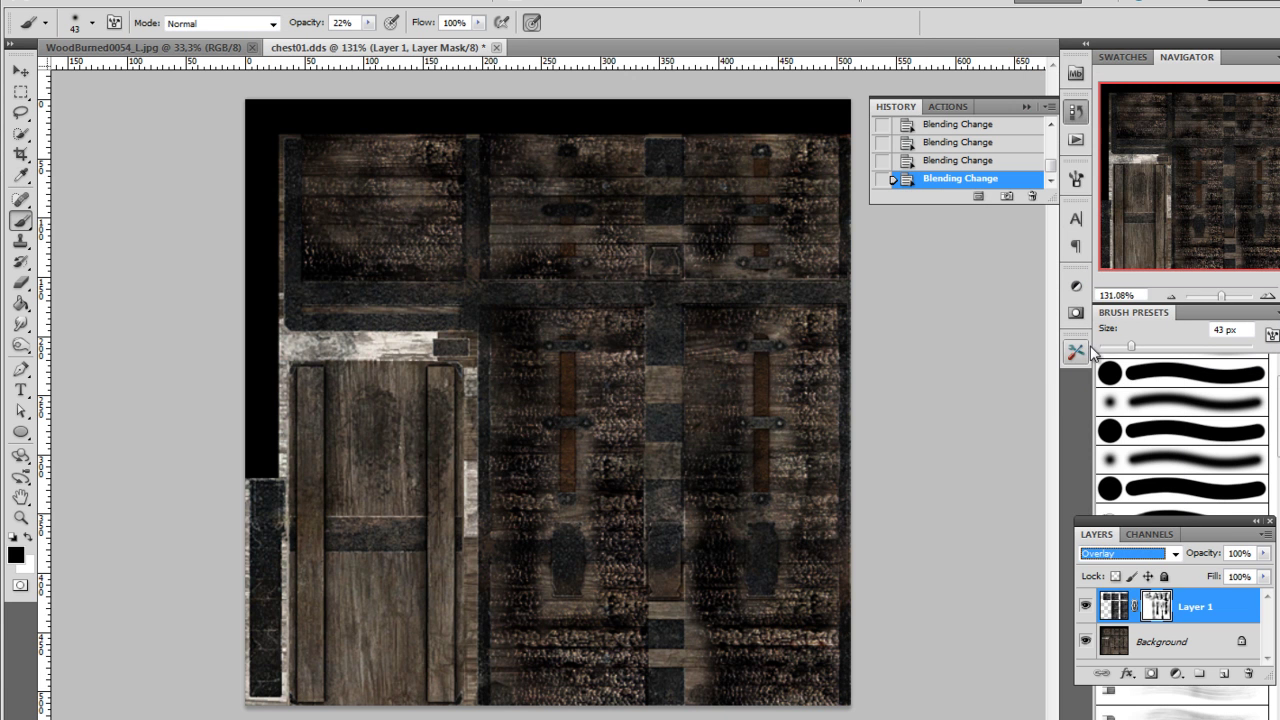
Adjust the Layer 1 mask with Levels, using a midtone input of 1,48 and a white input of 194
key("ctrl+l")
mouse_move(1051, 251)
left_mouse_down()
mouse_move(1062, 254)
mouse_move(1027, 254)
mouse_move(1060, 254)
left_mouse_up()
double_click(1044, 280)
type("1,05")
double_click(1044, 278)
type("0,87")
key("Up")
key("Up")
key("Up")
key("Up")
key("Up")
key("Up")
key("Down")
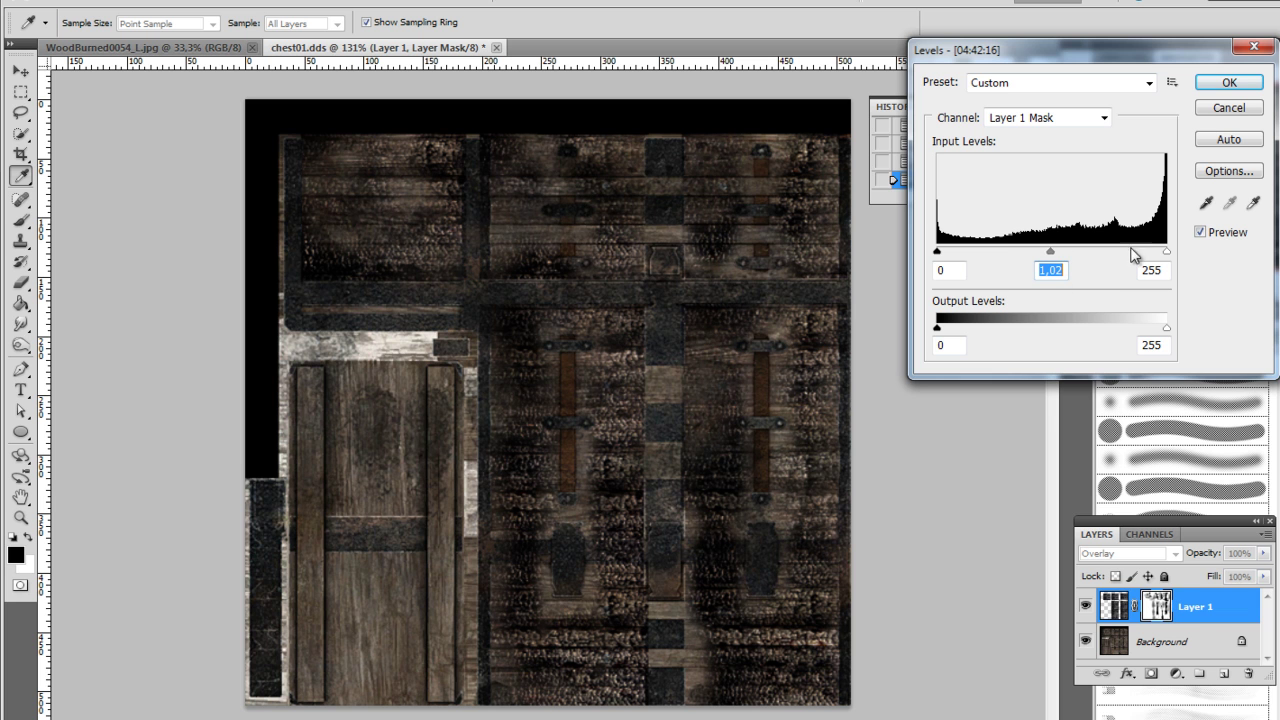
left_click_drag(1166, 251, 1110, 254)
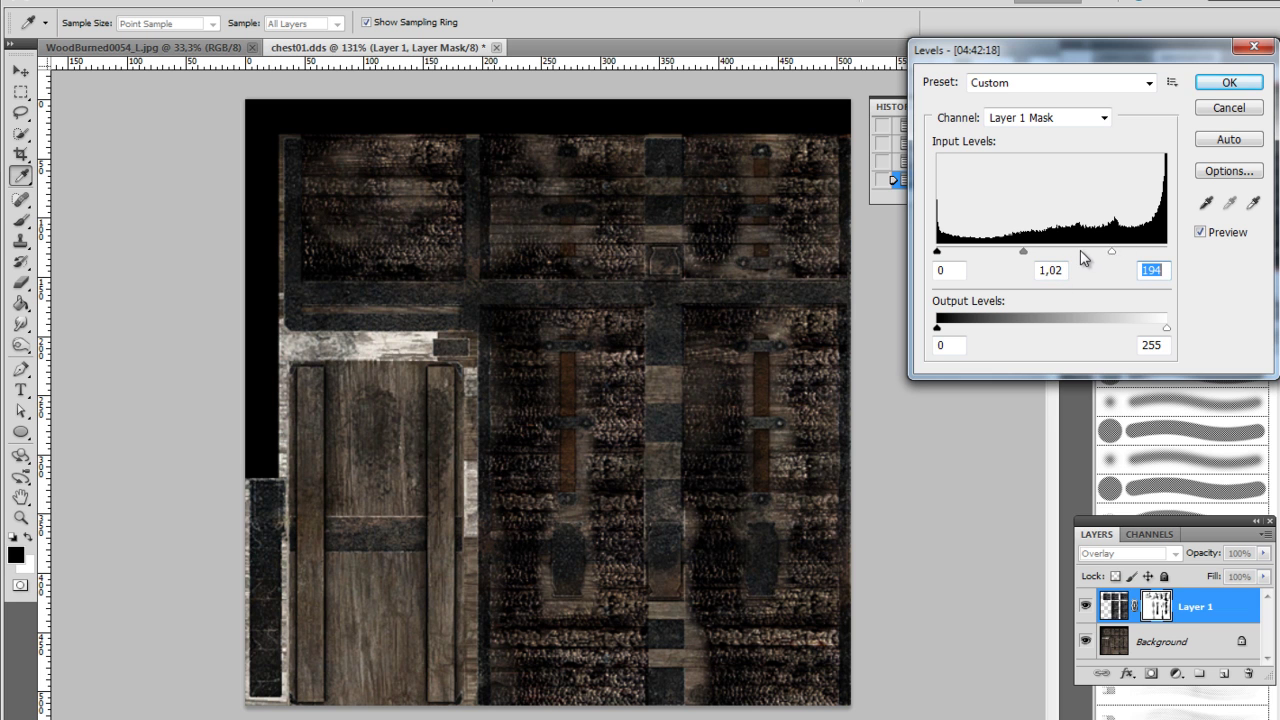
mouse_move(1023, 251)
left_mouse_down()
mouse_move(982, 250)
mouse_move(1008, 250)
left_mouse_up()
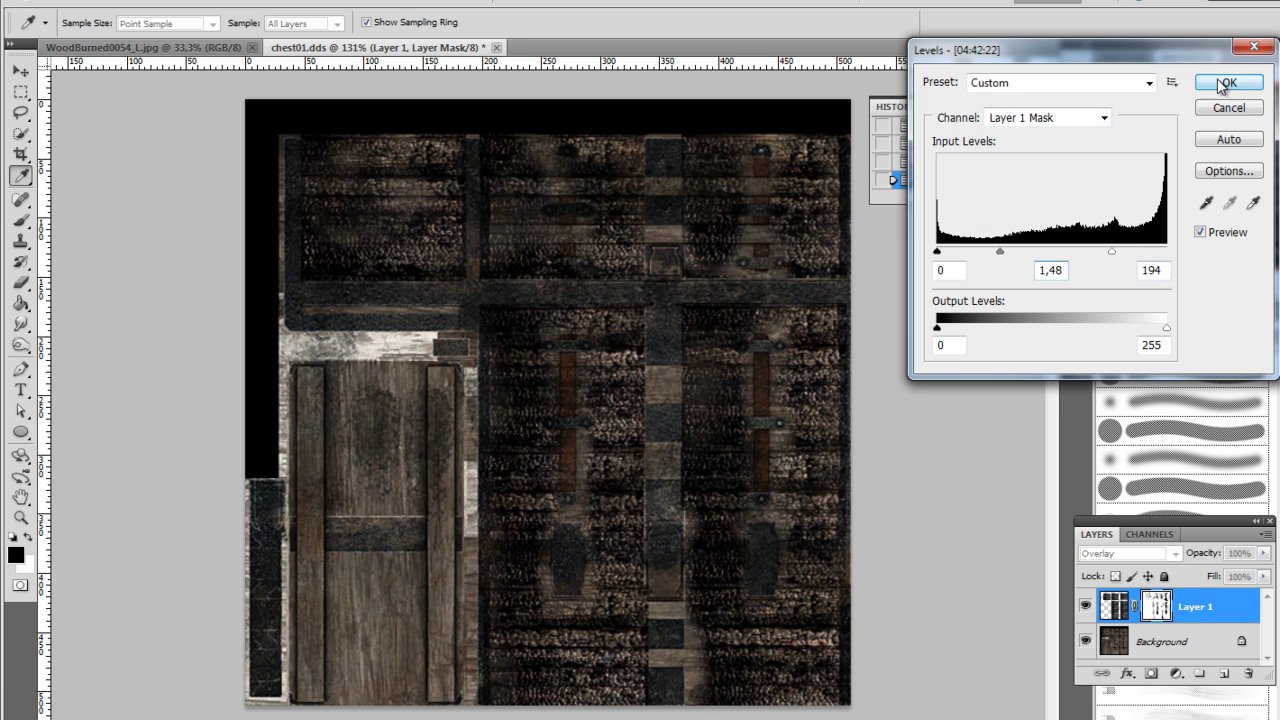
left_click(1229, 82)
key("b")
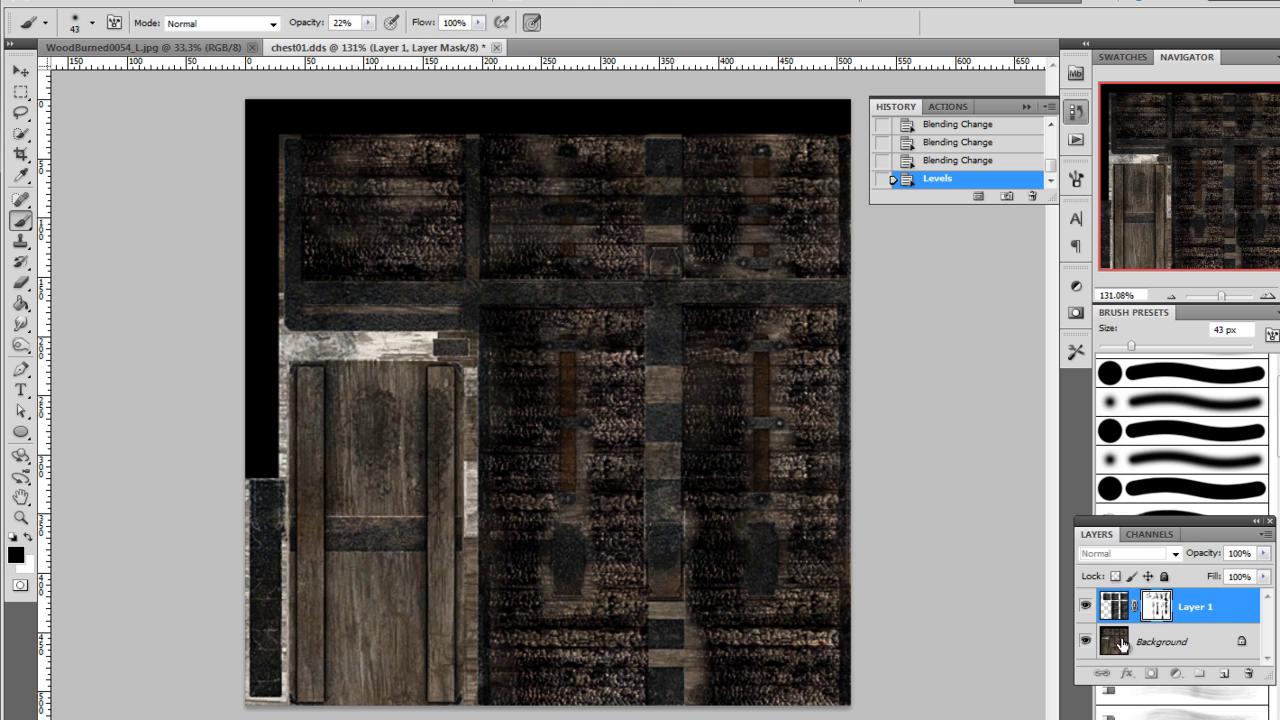
Darken the Background layer with Levels, using input levels of 17 for black, 0,79 for midtones and 225 for white
left_click(1130, 646)
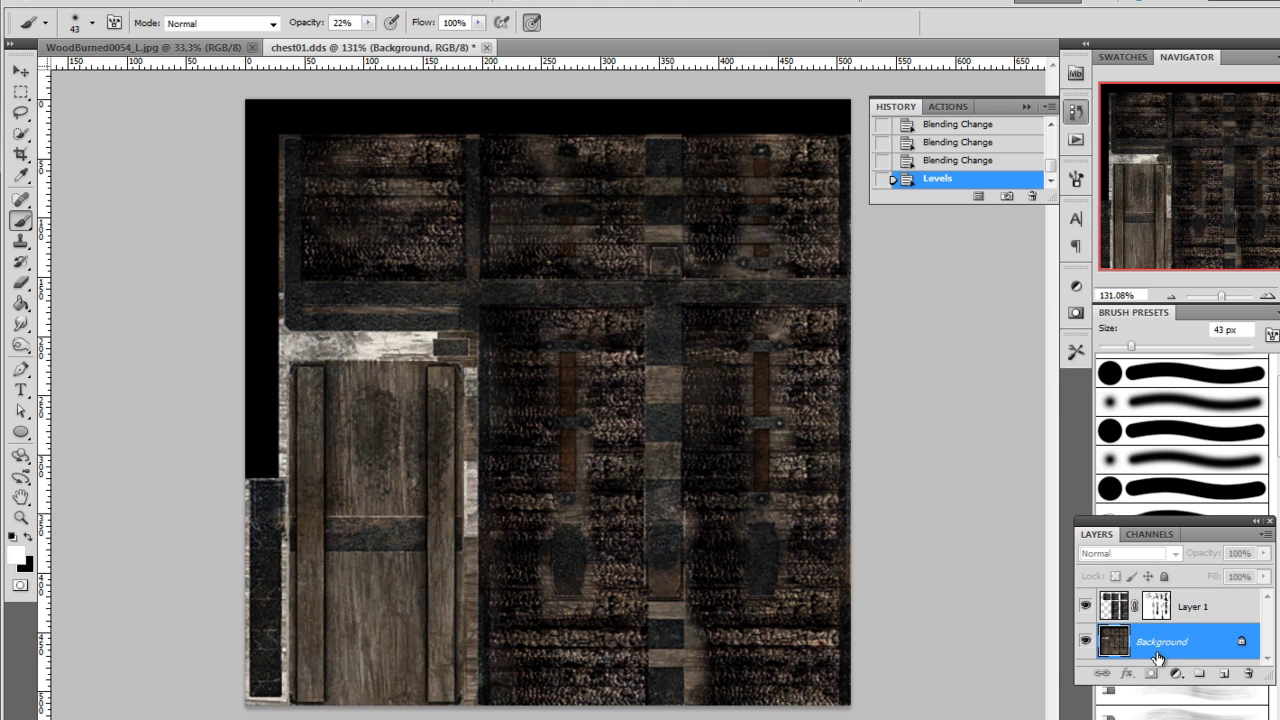
key("ctrl+l")
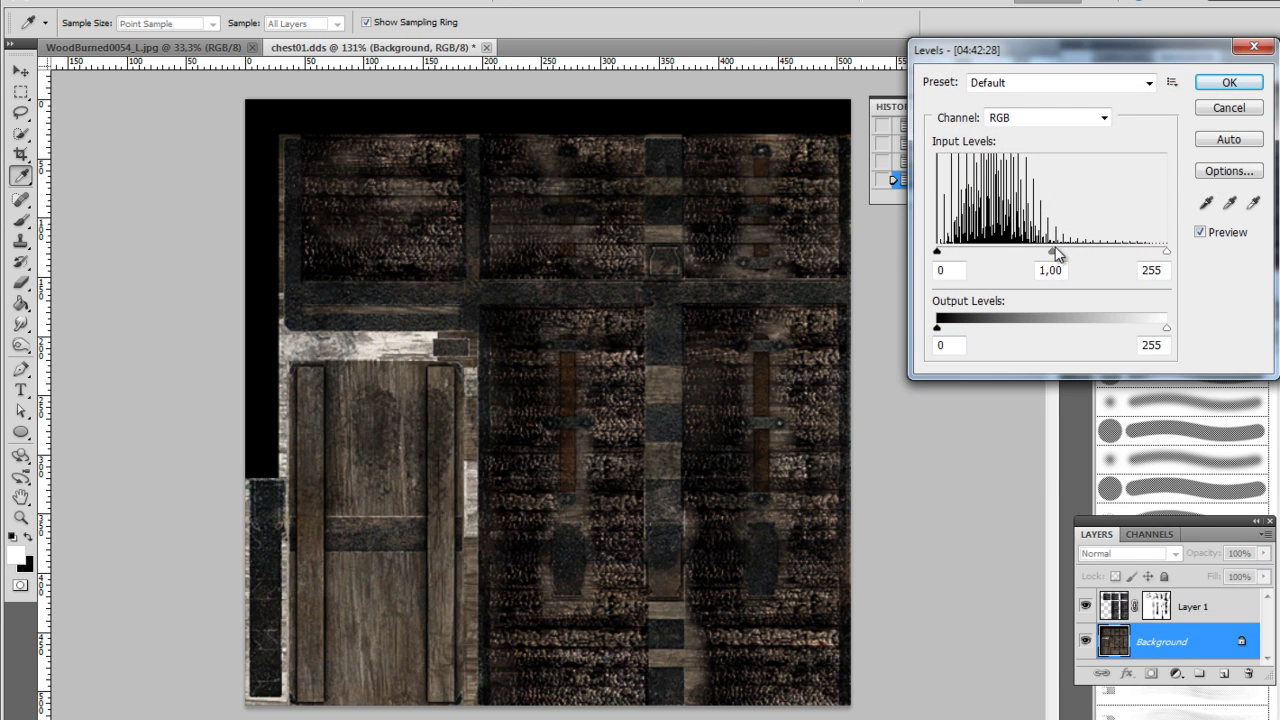
left_click_drag(1056, 251, 1085, 252)
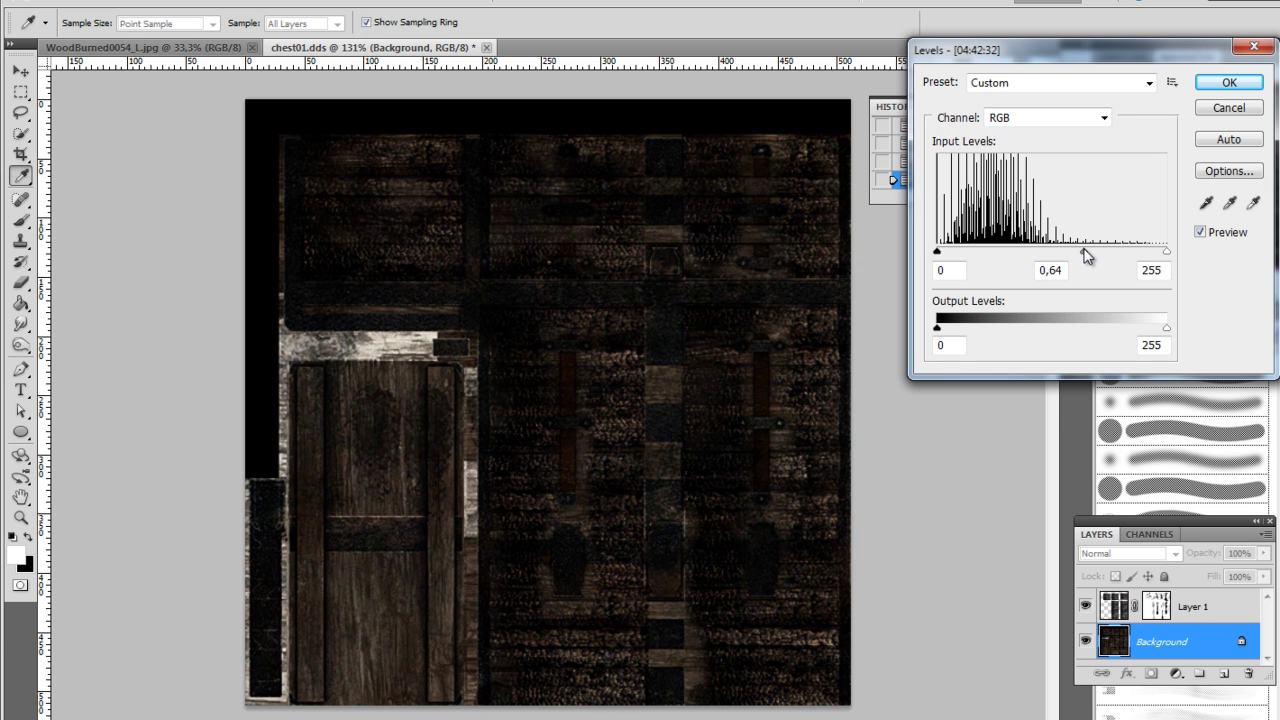
left_click_drag(1166, 251, 1052, 255)
mouse_move(939, 252)
left_mouse_down()
mouse_move(971, 252)
mouse_move(952, 252)
left_mouse_up()
mouse_move(1054, 252)
left_mouse_down()
mouse_move(1023, 252)
mouse_move(1047, 252)
left_mouse_up()
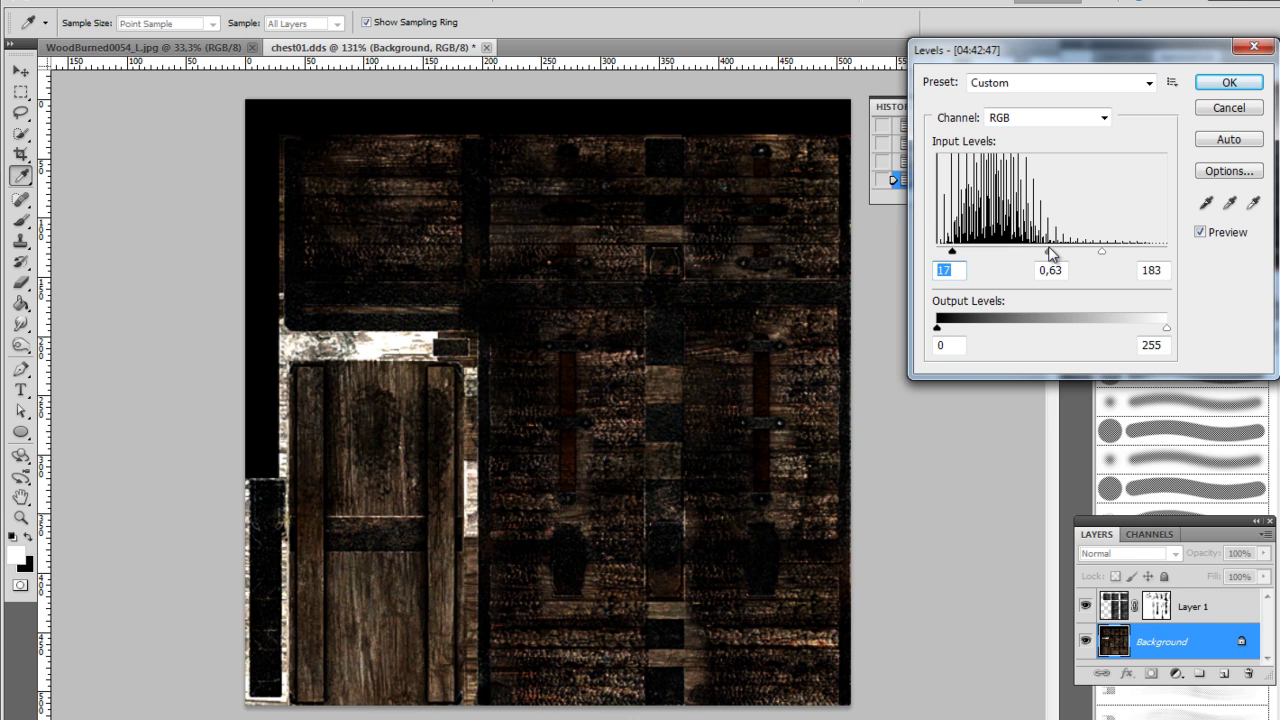
left_click(1046, 251)
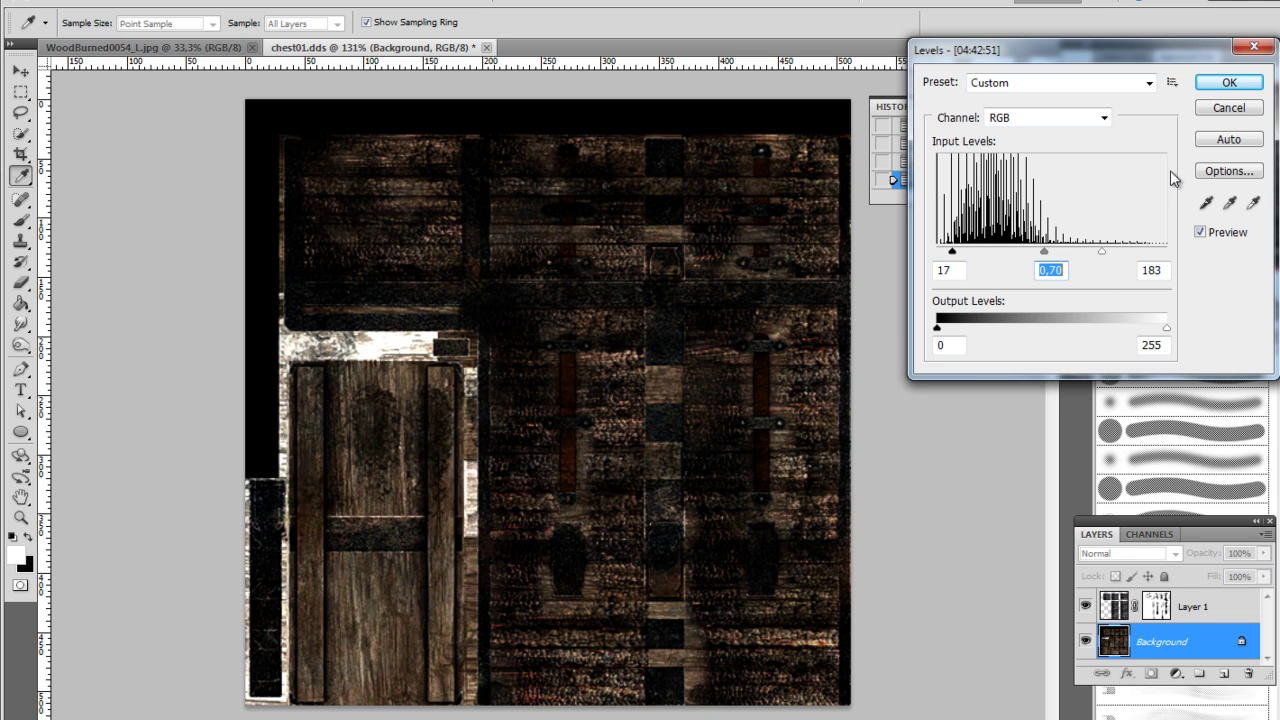
left_click_drag(1101, 250, 1058, 252)
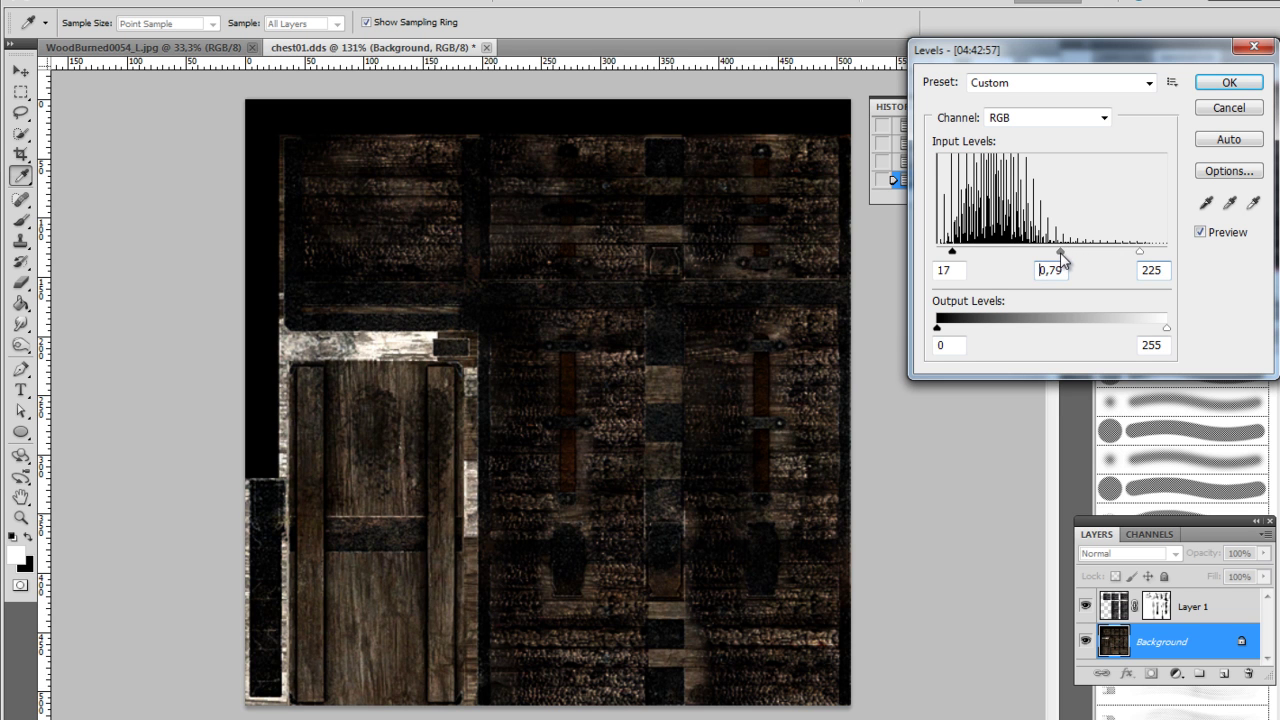
left_click(1229, 82)
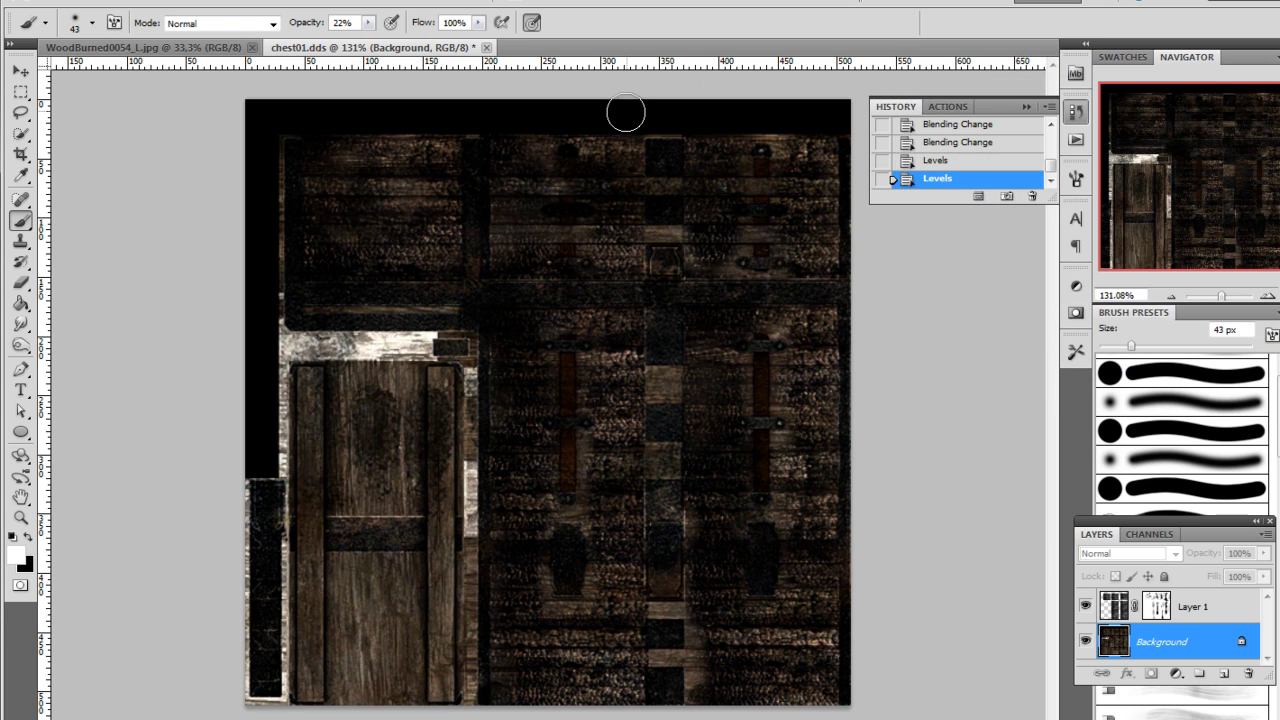
Merge Layer 1 with the Background layer and check the Alpha 1 channel
left_click(47, 5)
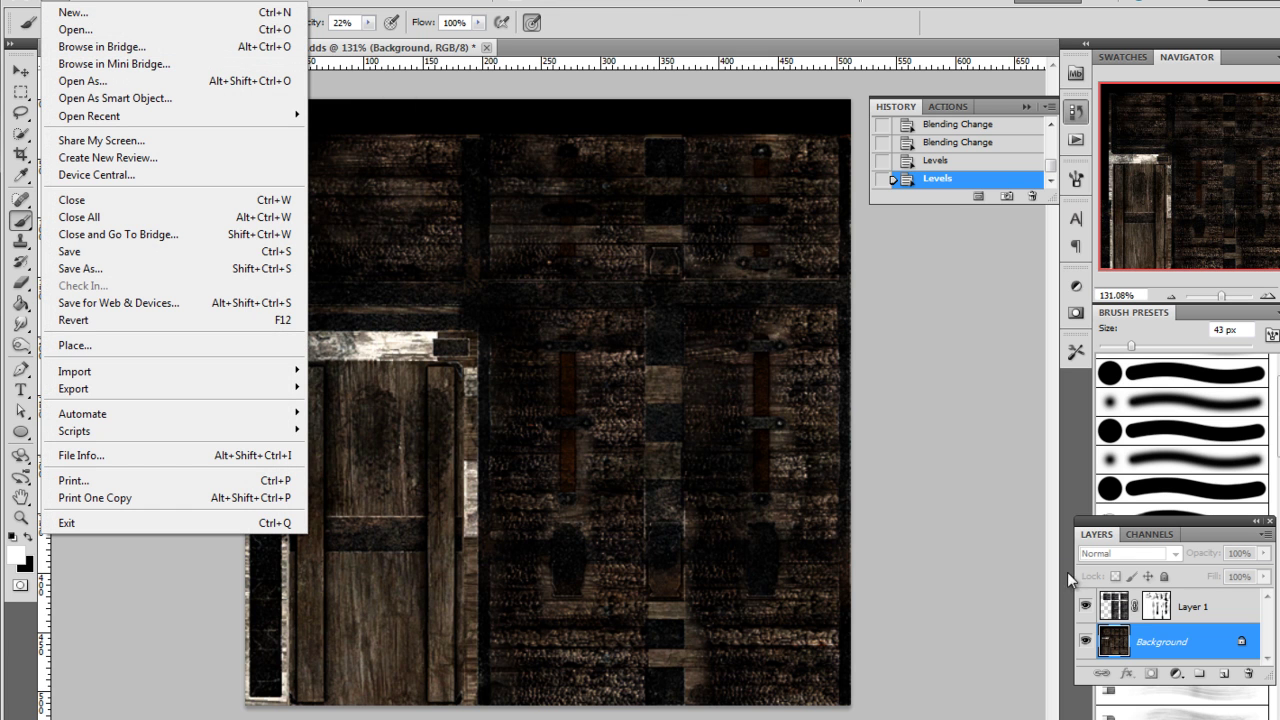
left_click(1113, 605)
left_click(1124, 638, "shift")
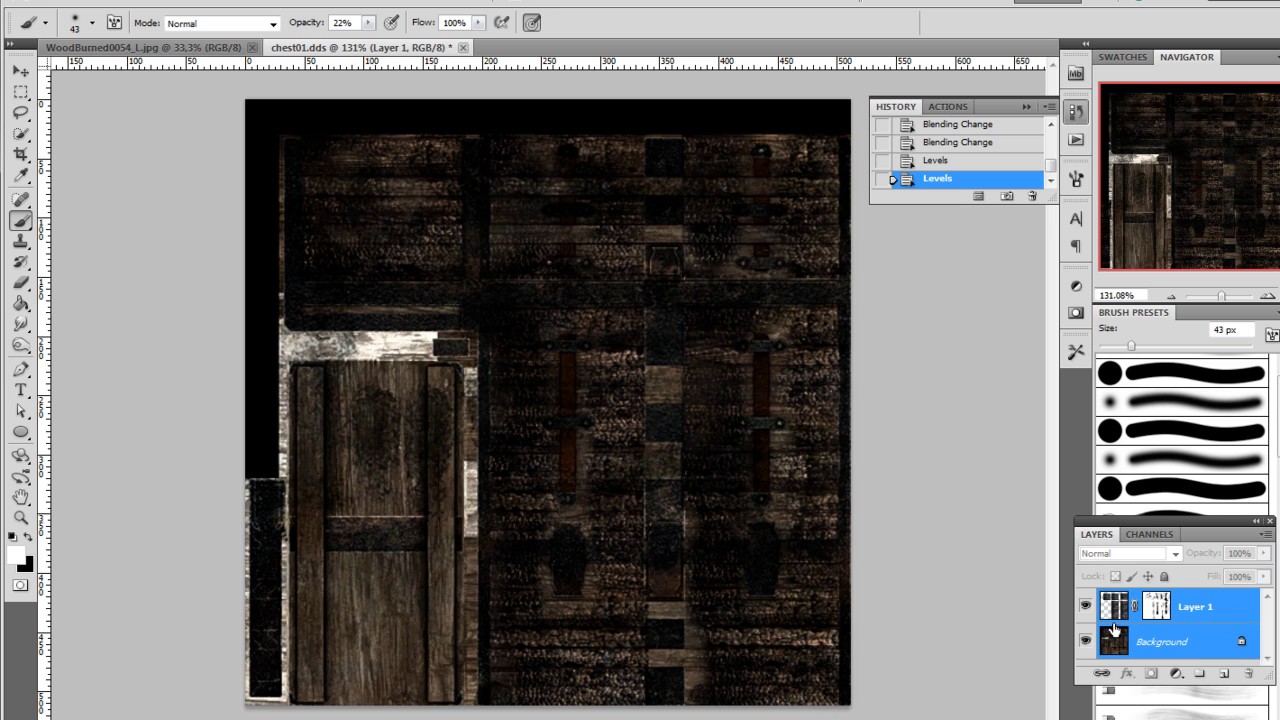
key("ctrl+e")
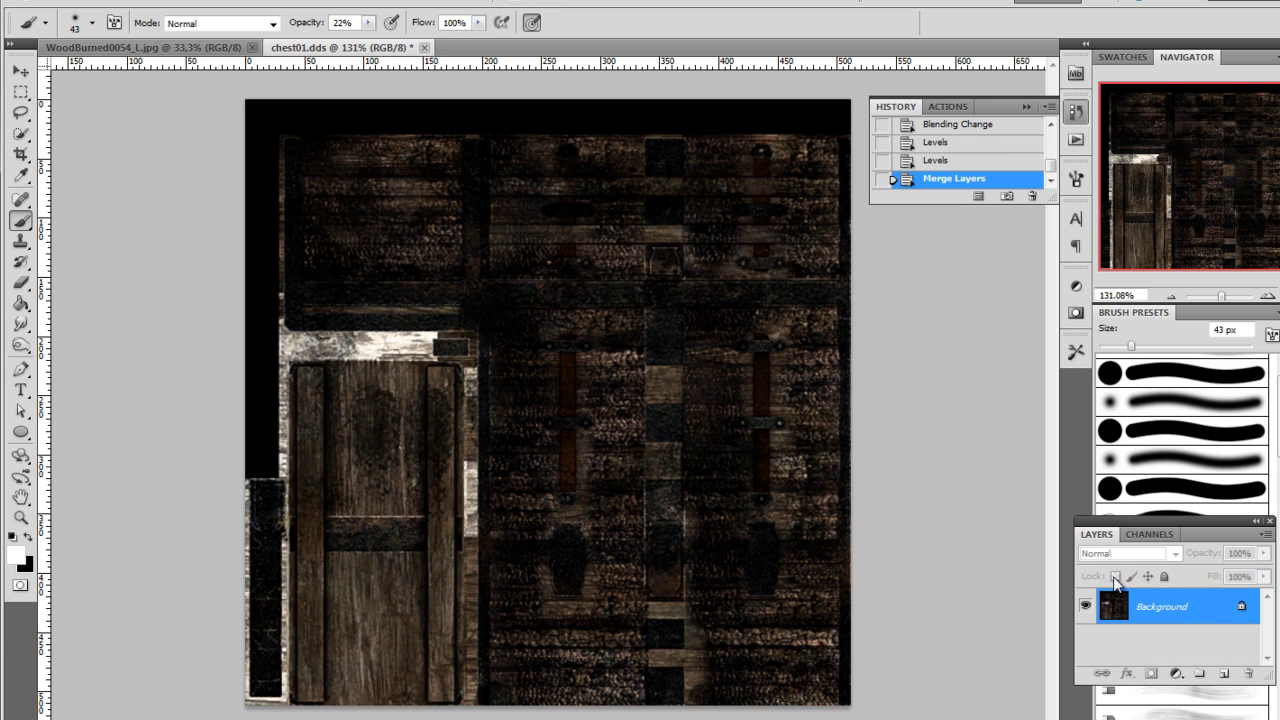
left_click(1158, 537)
scroll(1146, 633, "down", 1)
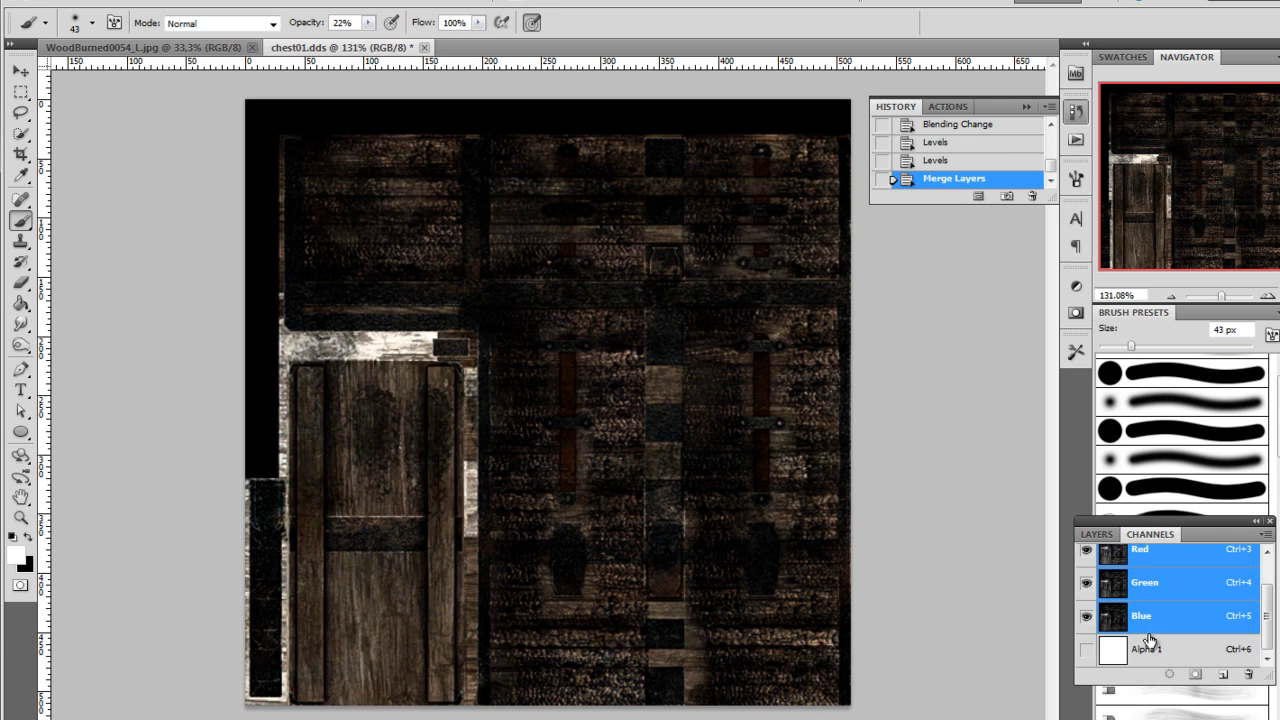
left_click(1098, 535)
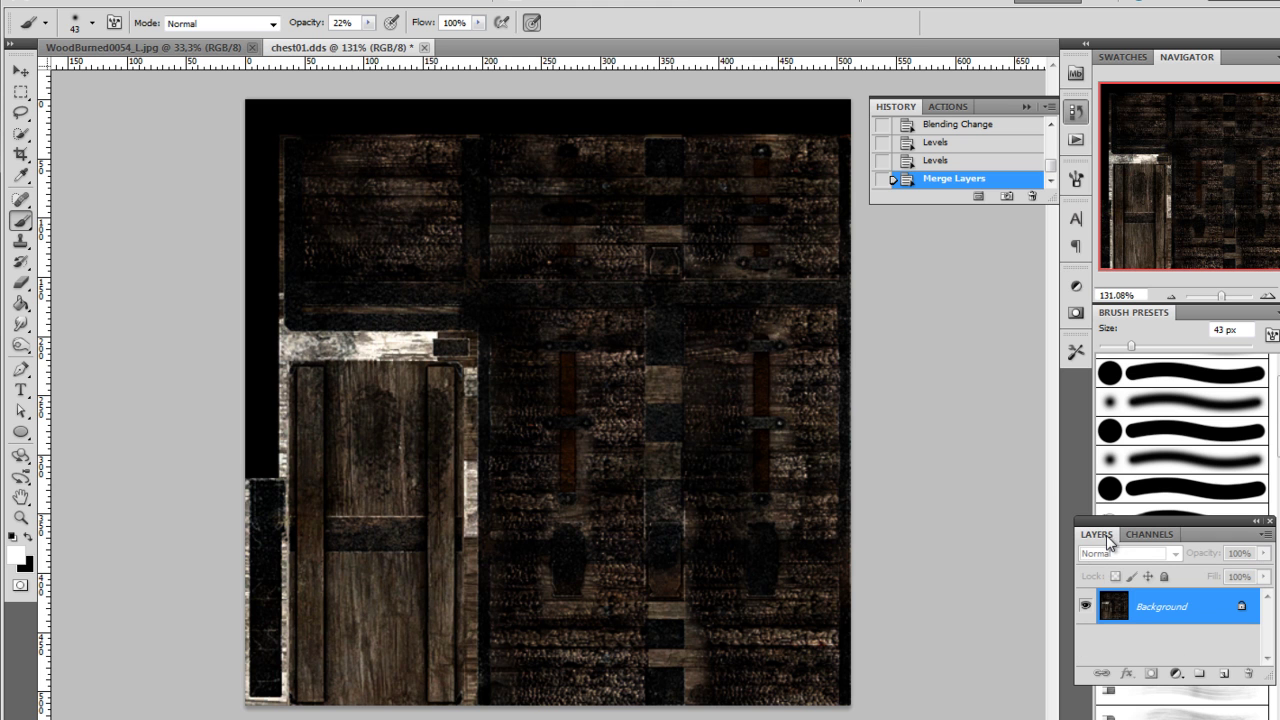
Save the texture over azschest01 in the containers folder as D3D/DDS, using DXT3 explicit alpha with generated MIP maps
left_click(62, 2)
left_click(60, 4)
left_click(55, 3)
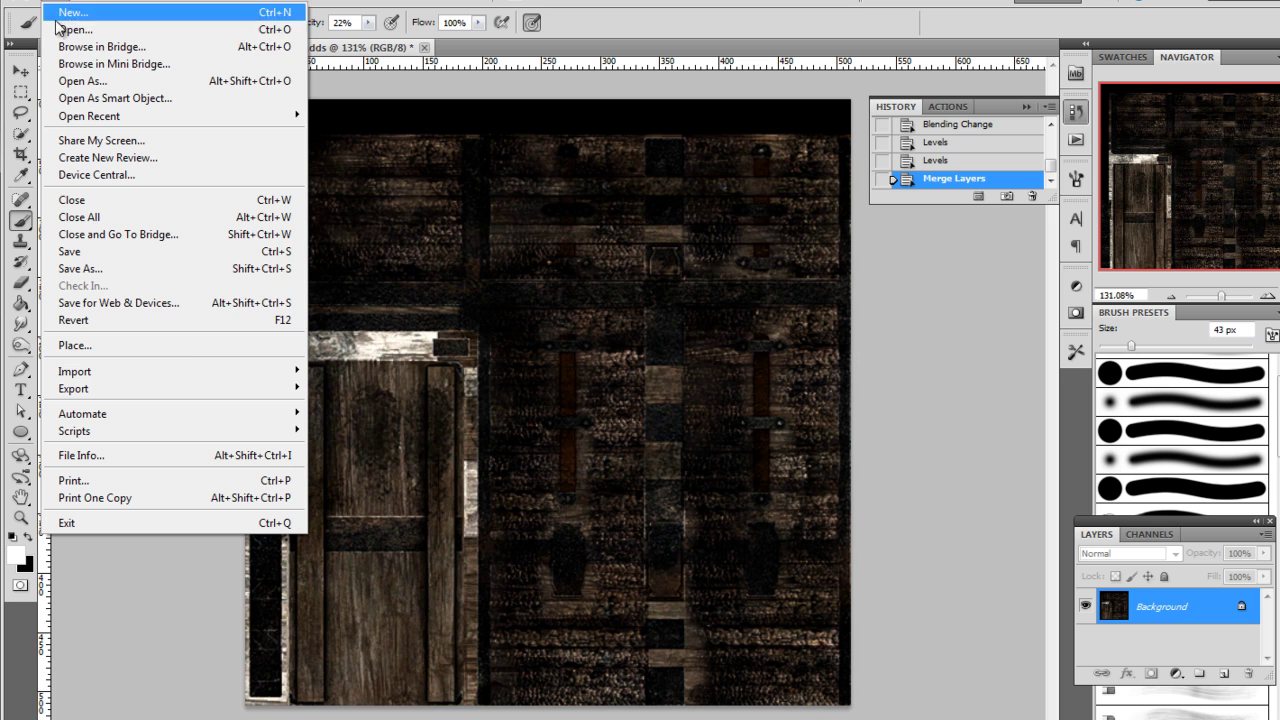
left_click(198, 270)
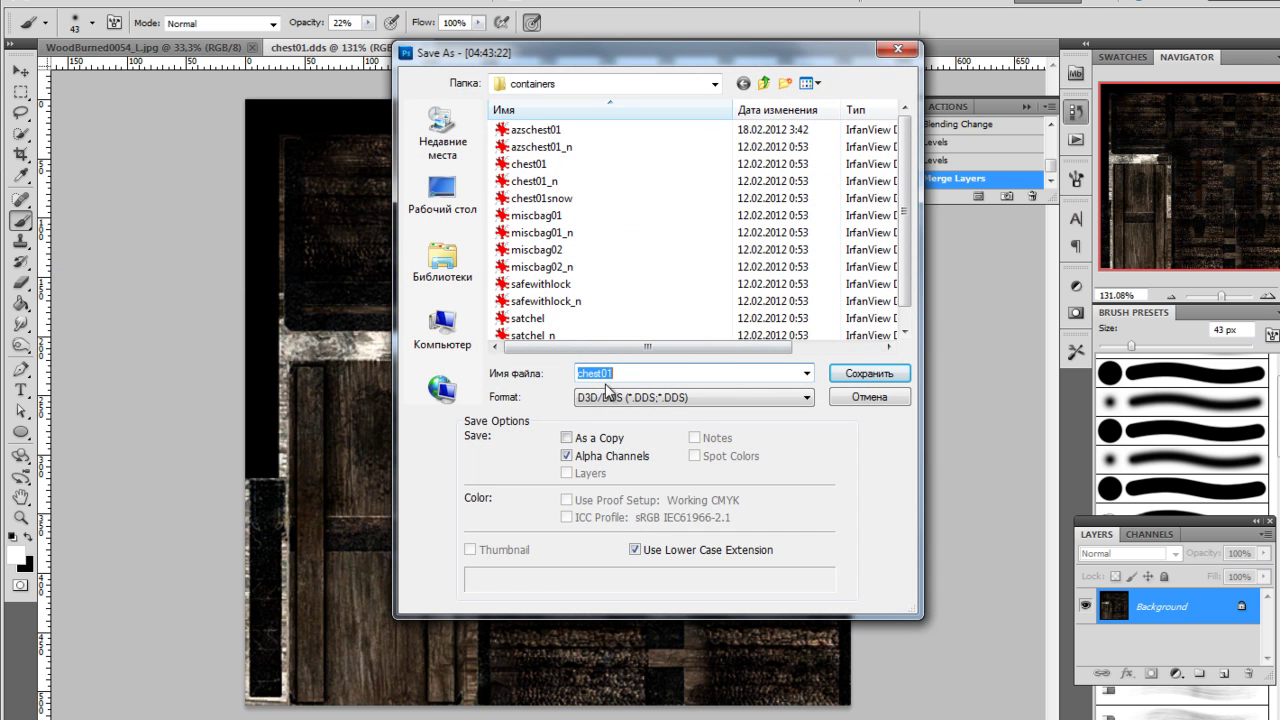
left_click(540, 130)
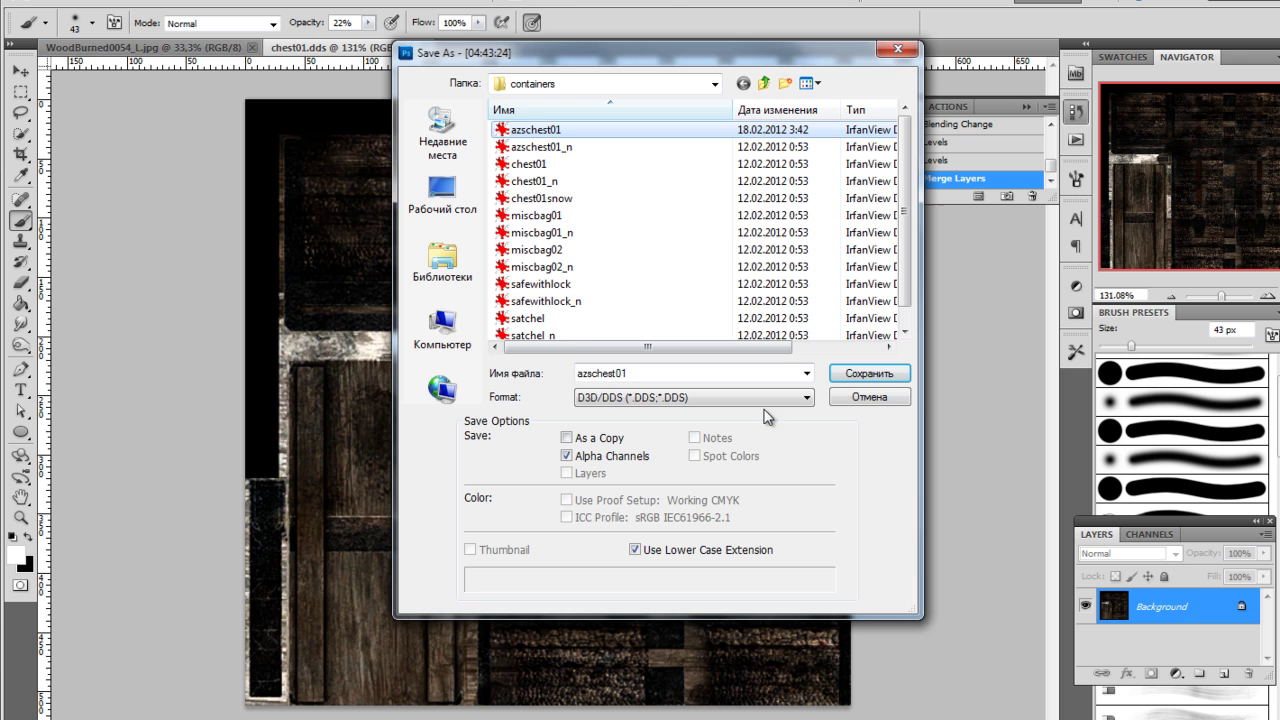
left_click(891, 378)
left_click(615, 283)
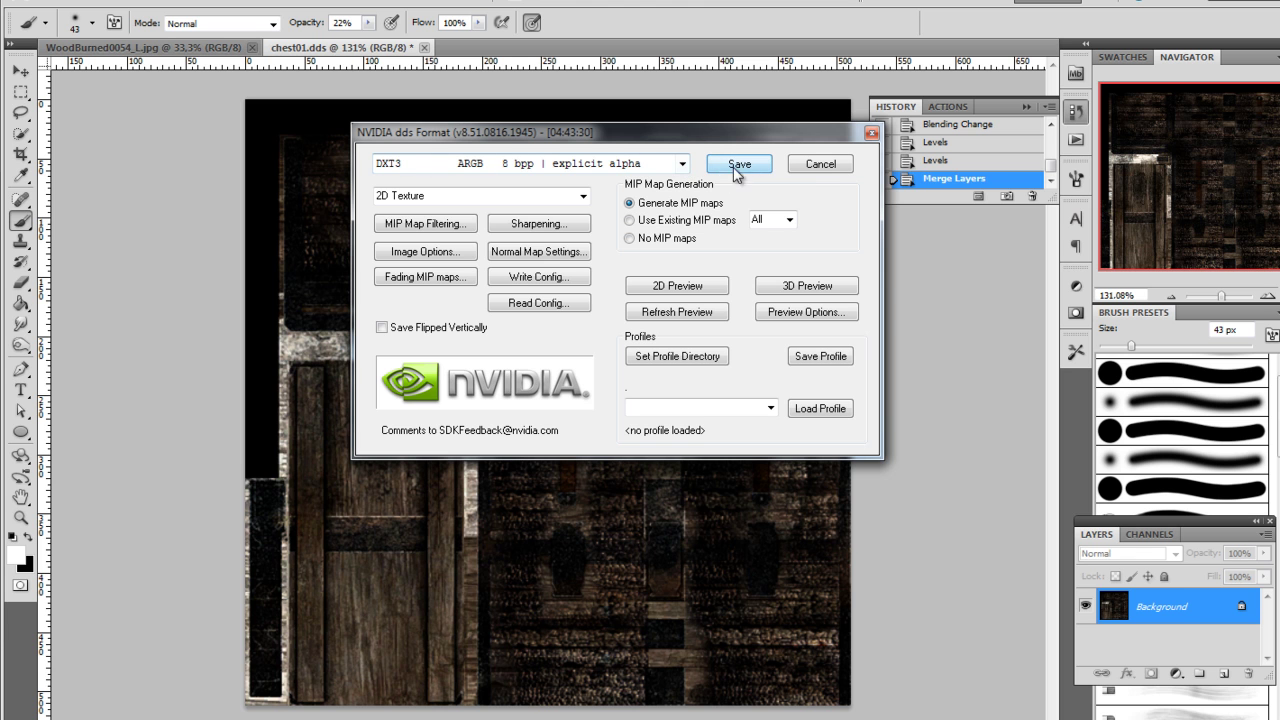
left_click(682, 164)
left_click(557, 209)
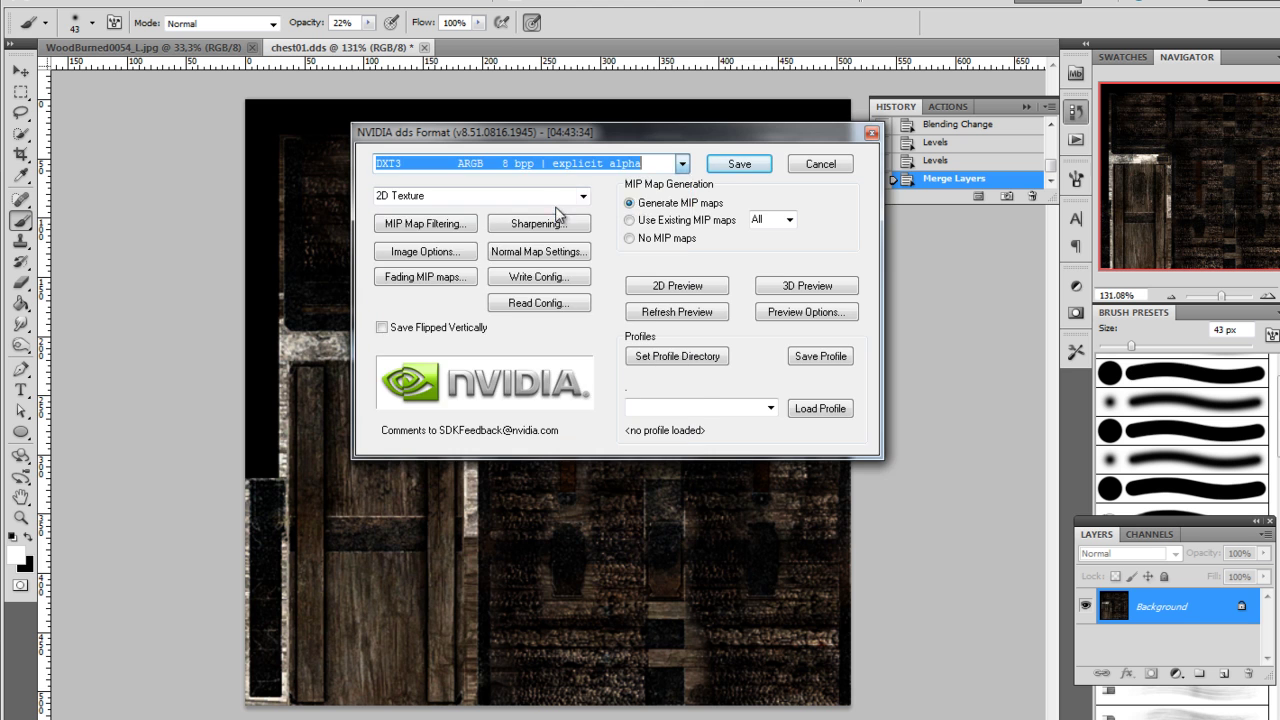
left_click(739, 164)
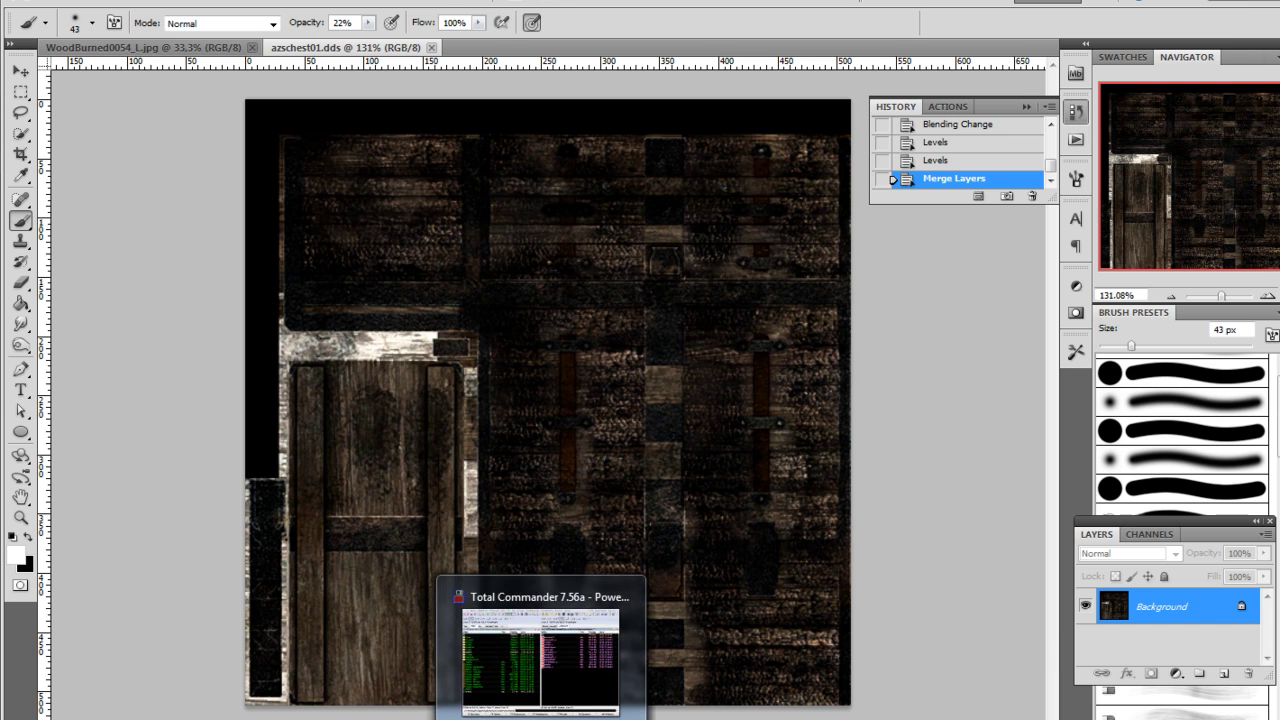
Switch to Total Commander and open azschest01.nif from the chest01 meshes folder in NifSkope
left_click(646, 690)
left_click(861, 108)
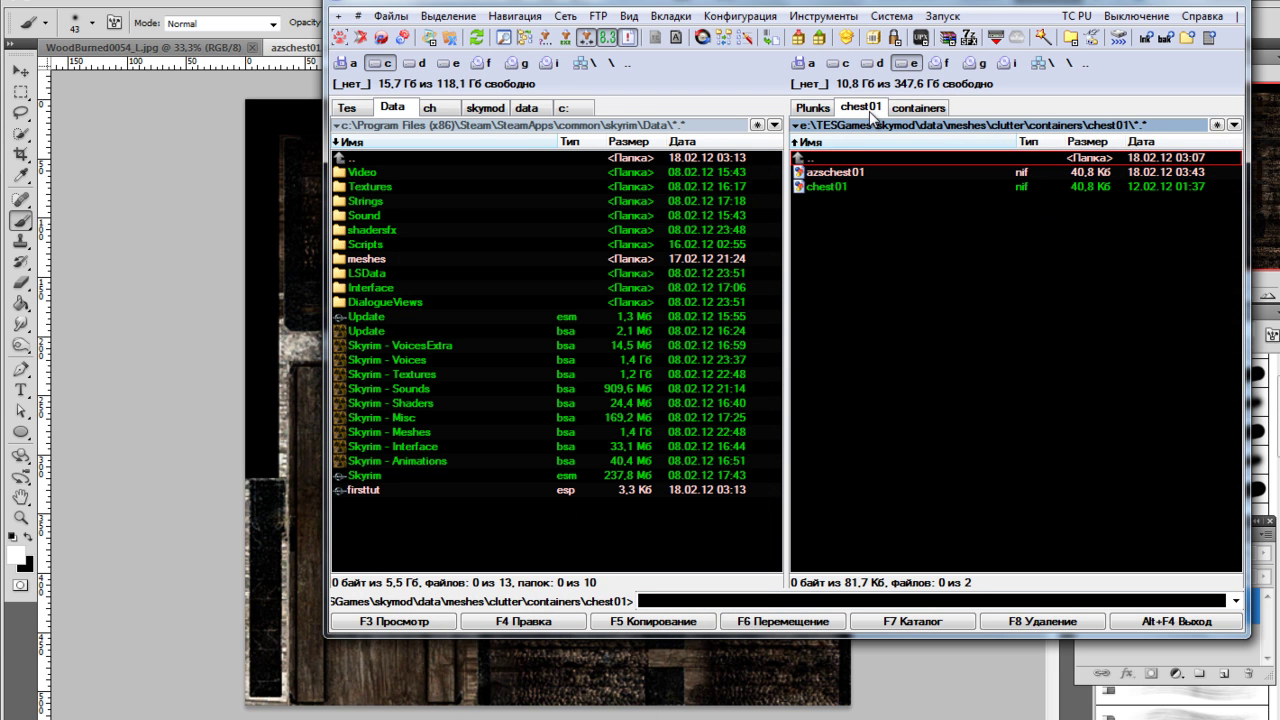
double_click(851, 176)
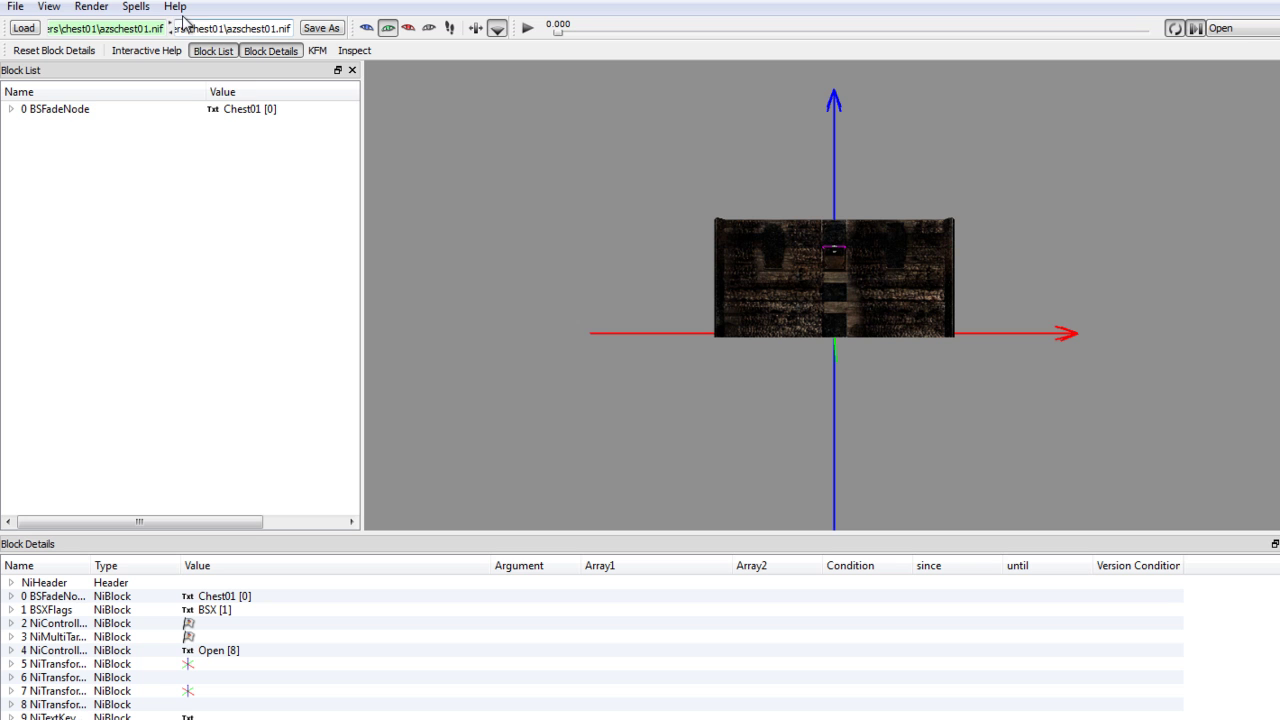
Review the custom texture folders in the rendering settings, including the skymod and Oblivion data paths, and close the settings
left_click(110, 10)
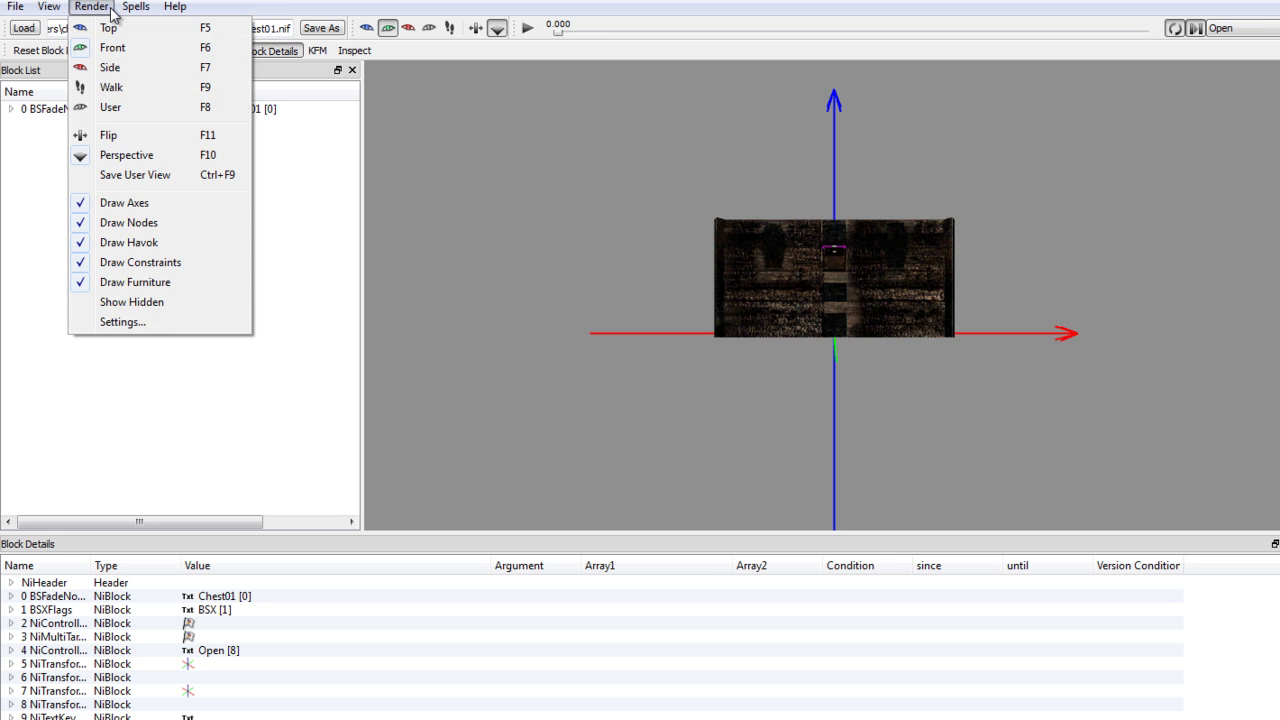
left_click(116, 324)
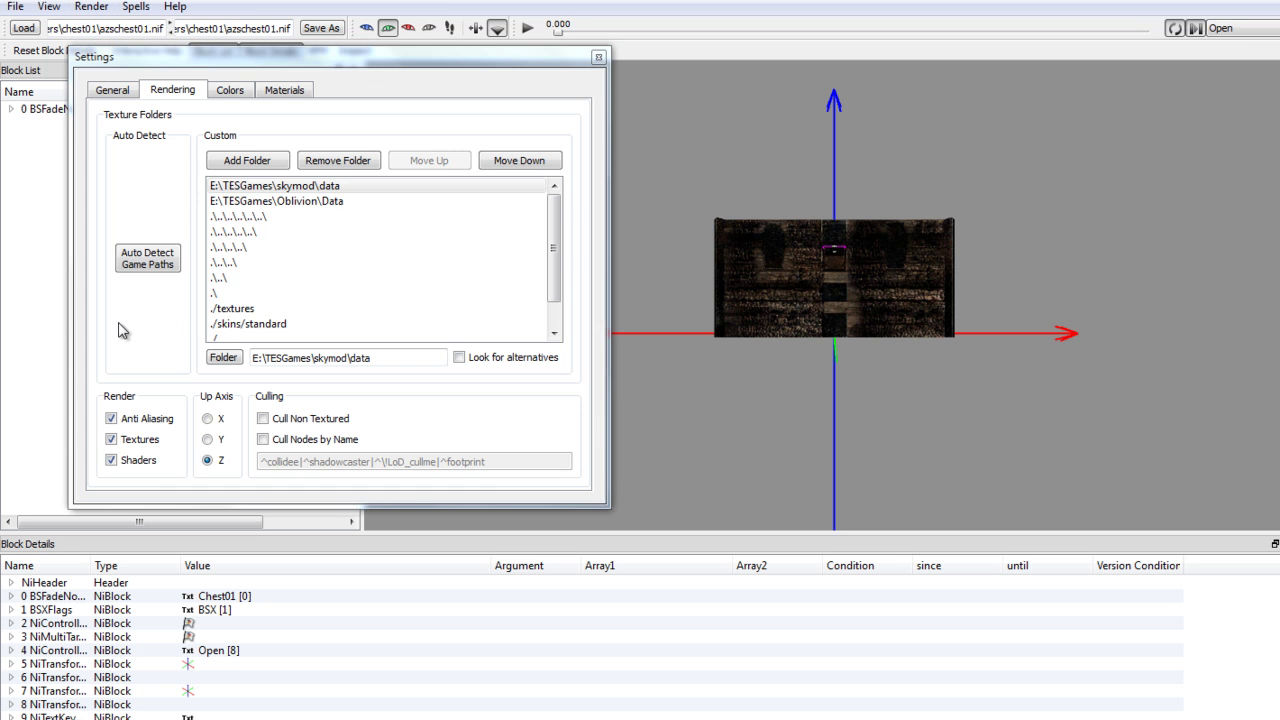
left_click(268, 218)
mouse_move(268, 240)
left_mouse_down()
mouse_move(240, 293)
mouse_move(280, 232)
mouse_move(388, 222)
mouse_move(332, 242)
mouse_move(308, 236)
mouse_move(400, 193)
mouse_move(255, 226)
mouse_move(263, 286)
mouse_move(248, 242)
left_mouse_up()
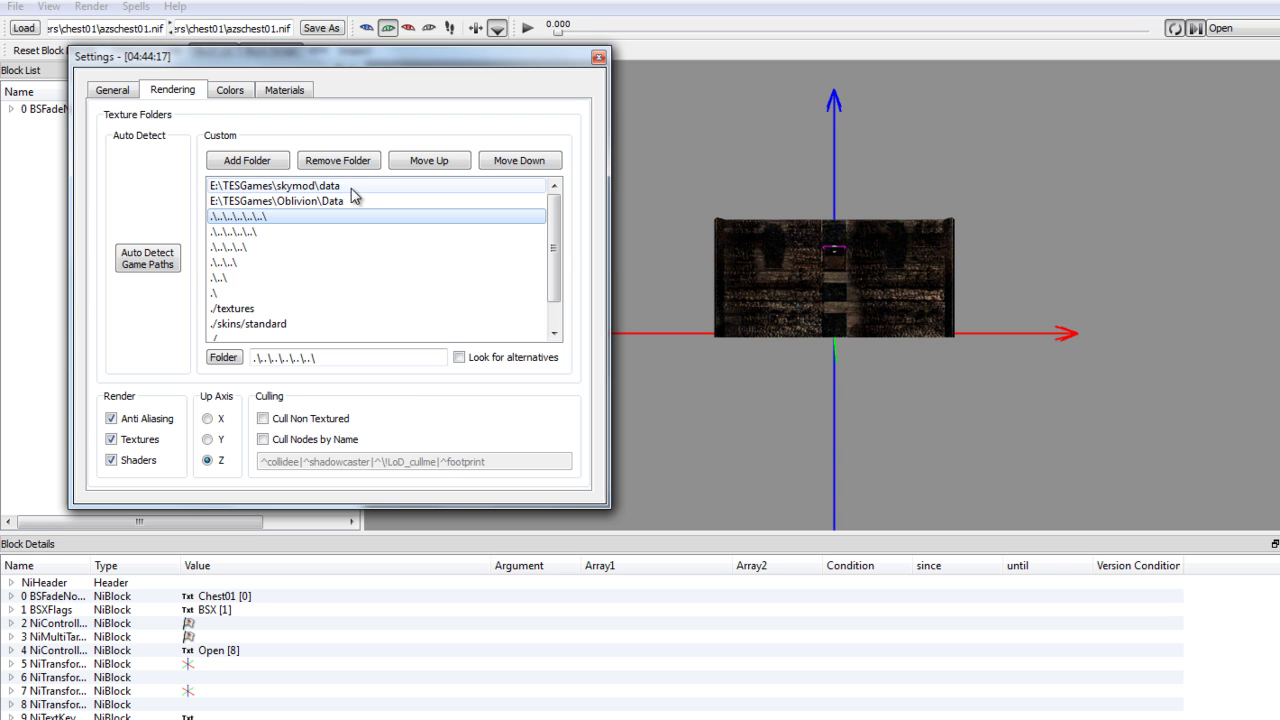
left_click(265, 186)
left_click(263, 216)
left_click(266, 201)
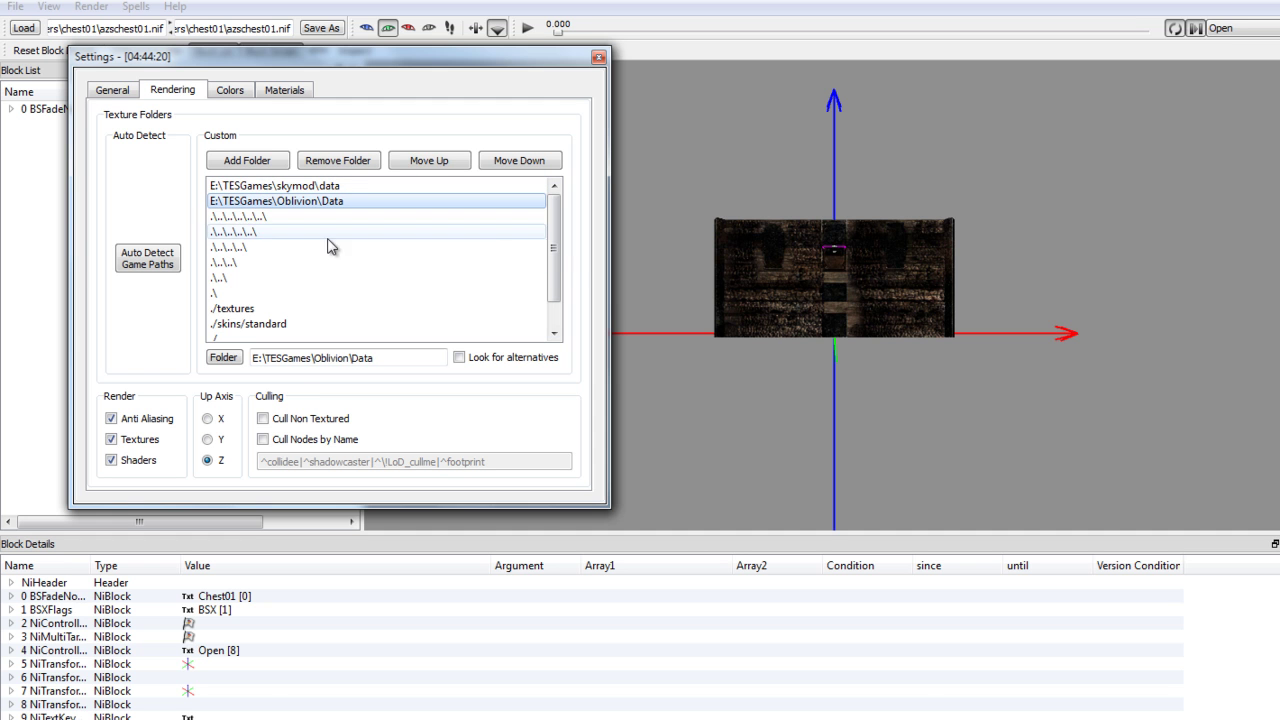
left_click(598, 57)
Inspect the retextured chest model from several sides and at different distances
left_click_drag(811, 200, 519, 270)
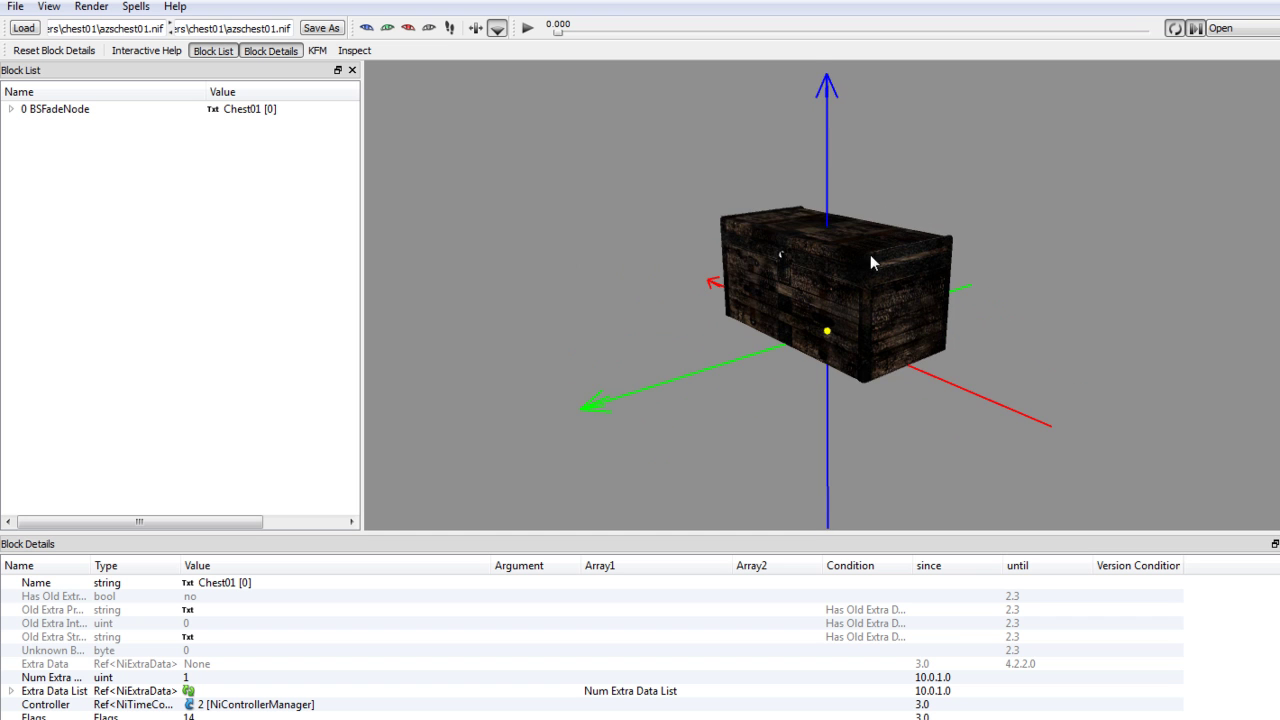
left_click_drag(870, 262, 660, 270)
scroll(820, 291, "up", 3)
scroll(866, 289, "down", 3)
left_click_drag(866, 289, 937, 296)
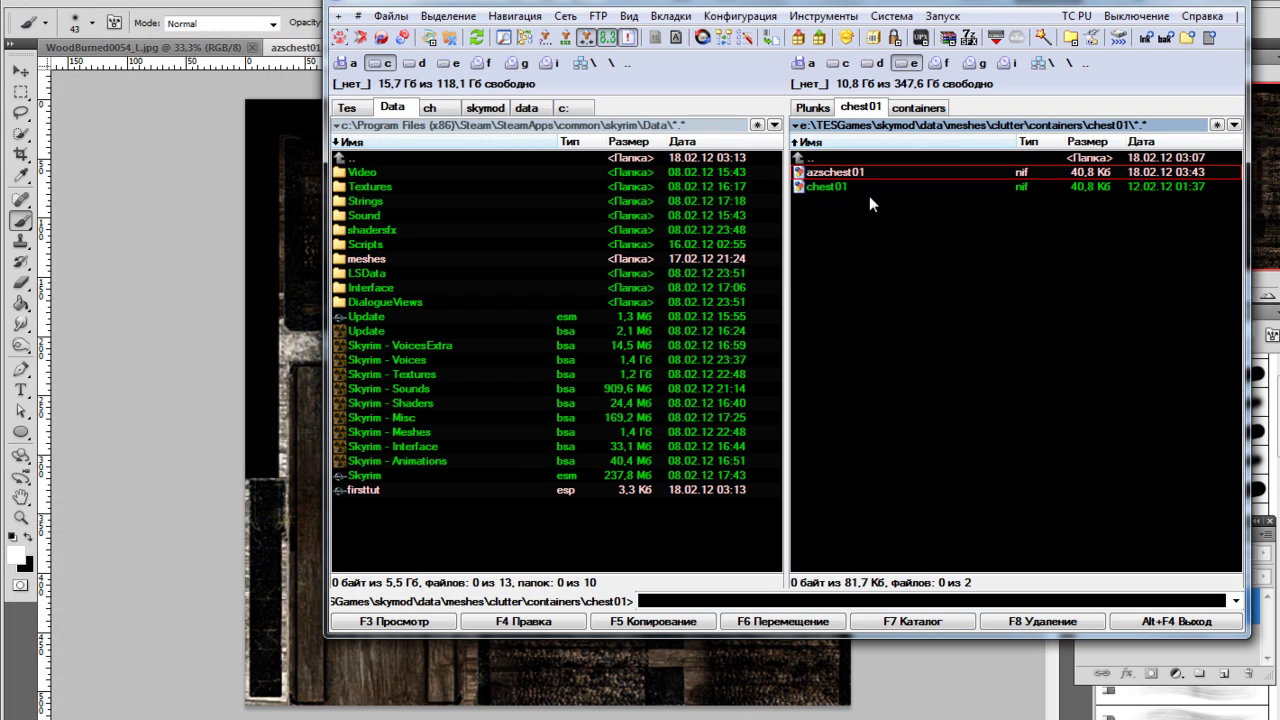
Open the original chest01.nif from Total Commander and select the BSShaderTextureSet under the Lid:0 shape
double_click(853, 187)
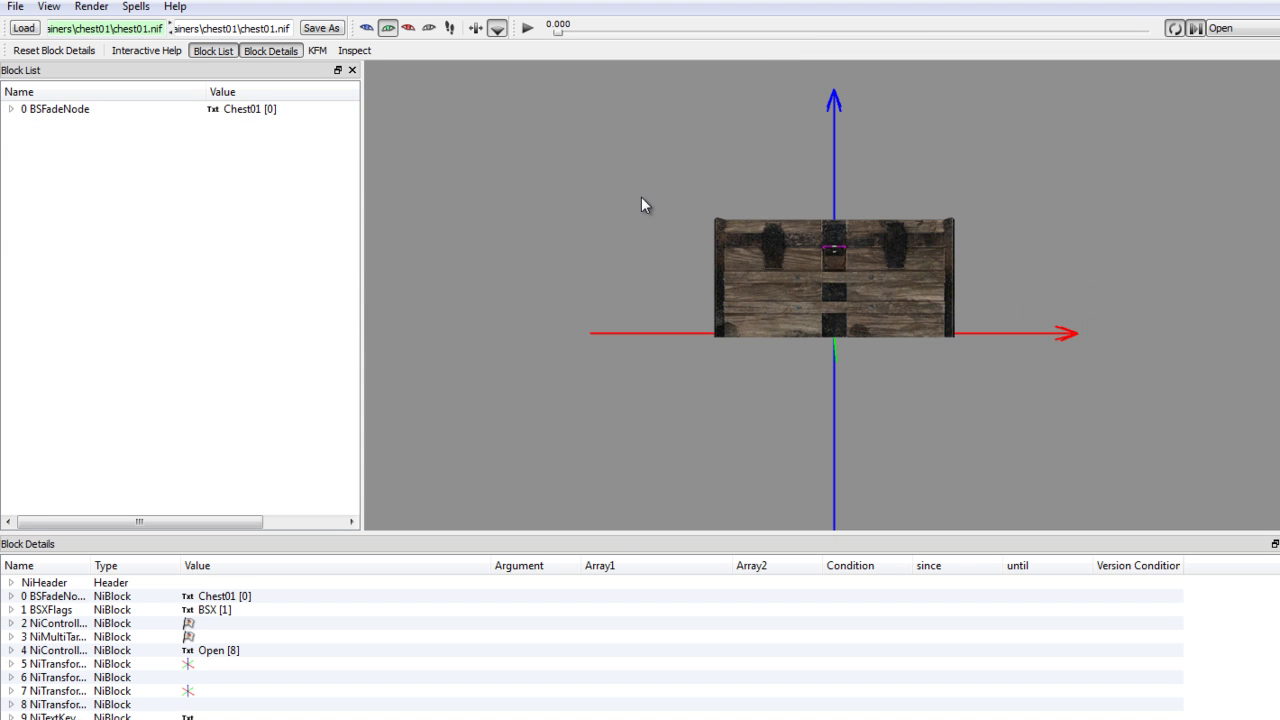
left_click_drag(641, 198, 662, 264)
scroll(753, 262, "up", 3)
left_click(11, 107)
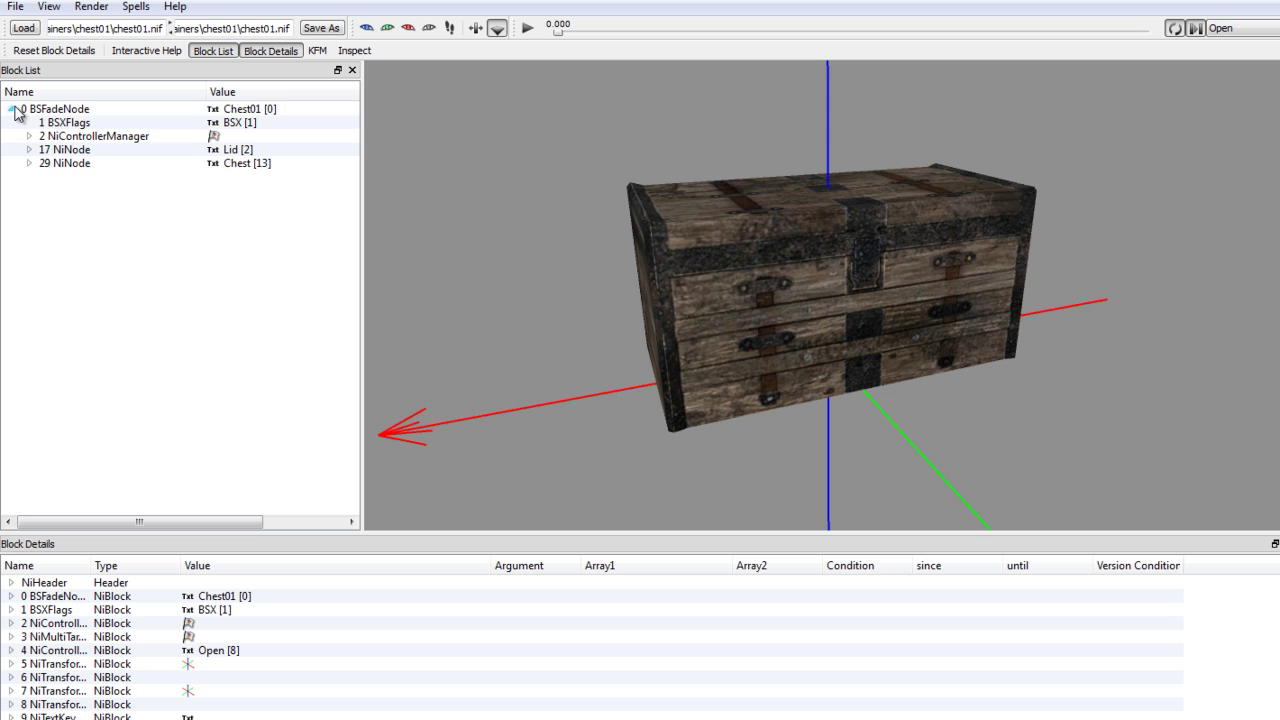
left_click(29, 149)
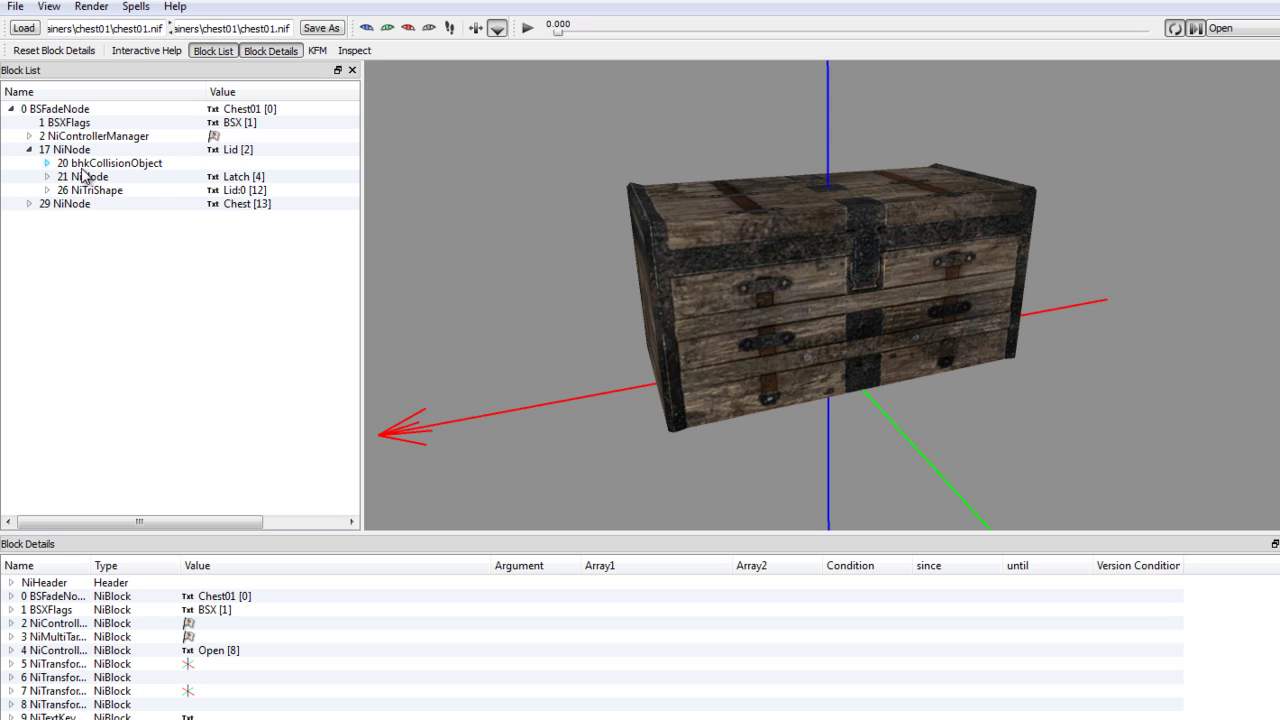
left_click(48, 190)
left_click(65, 217)
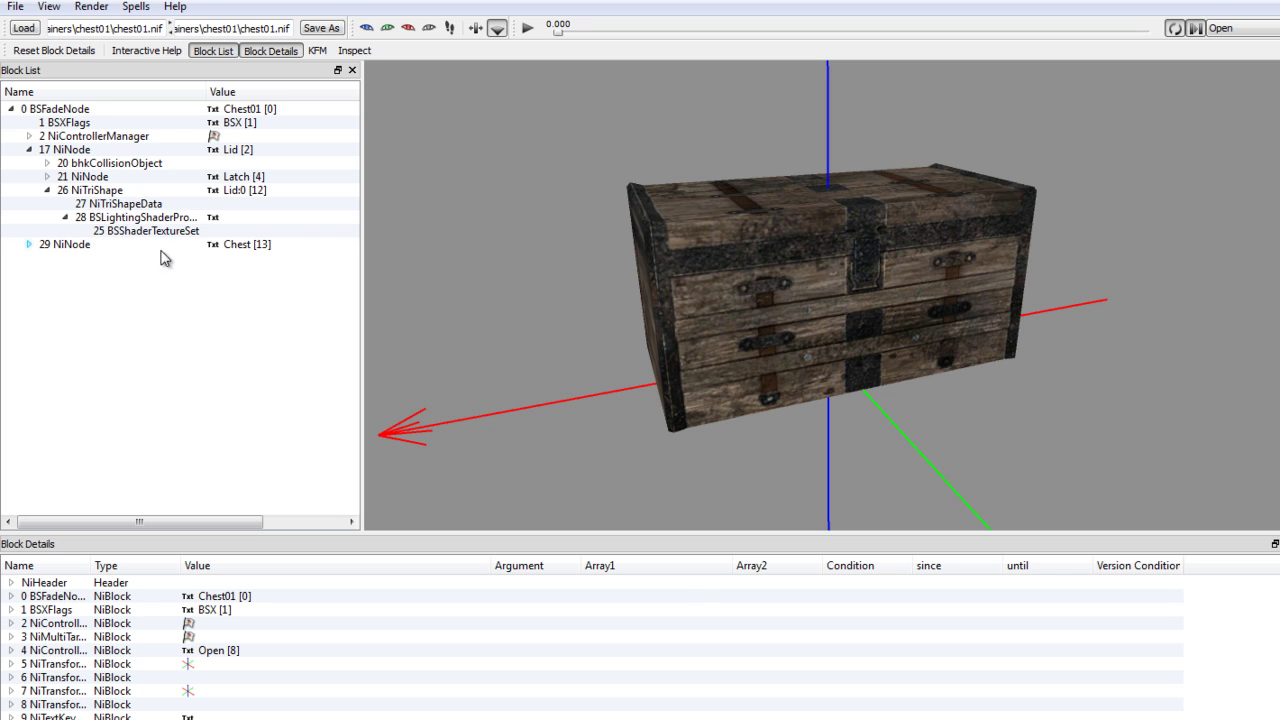
left_click(118, 234)
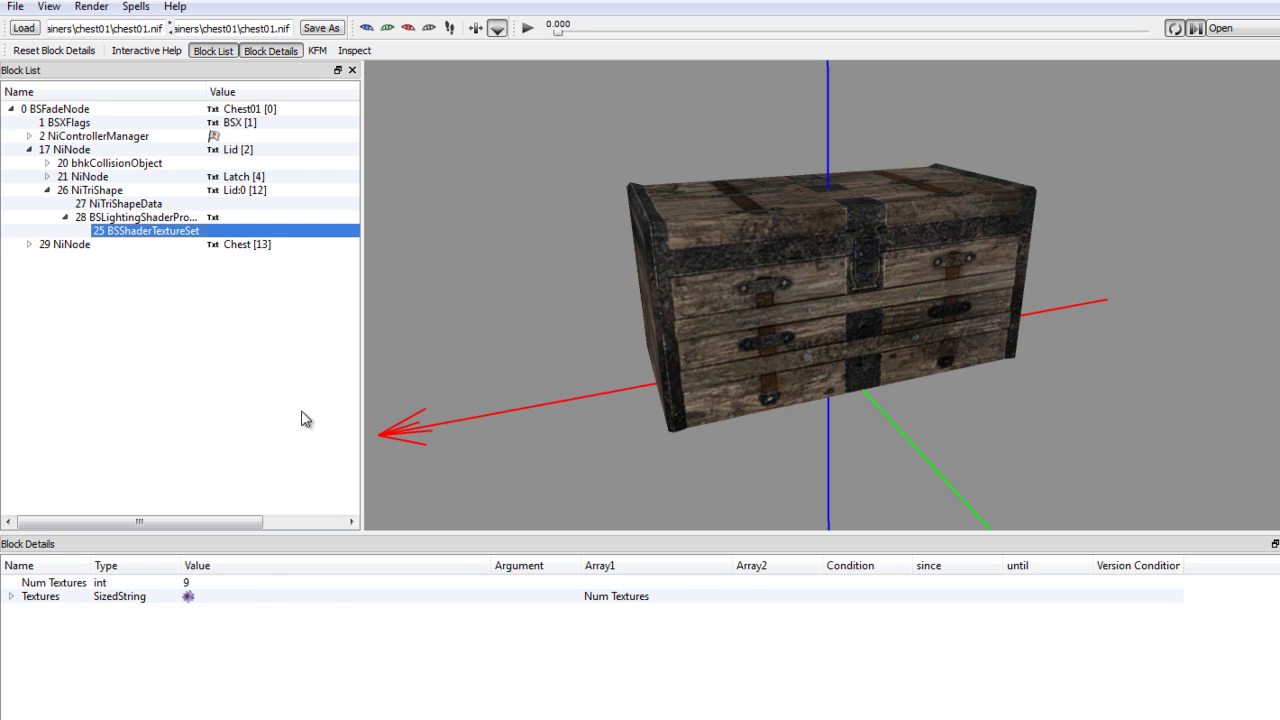
Set the first texture path of the texture set to textures\clutter\containers\azsChest01.dds
double_click(32, 597)
double_click(337, 599)
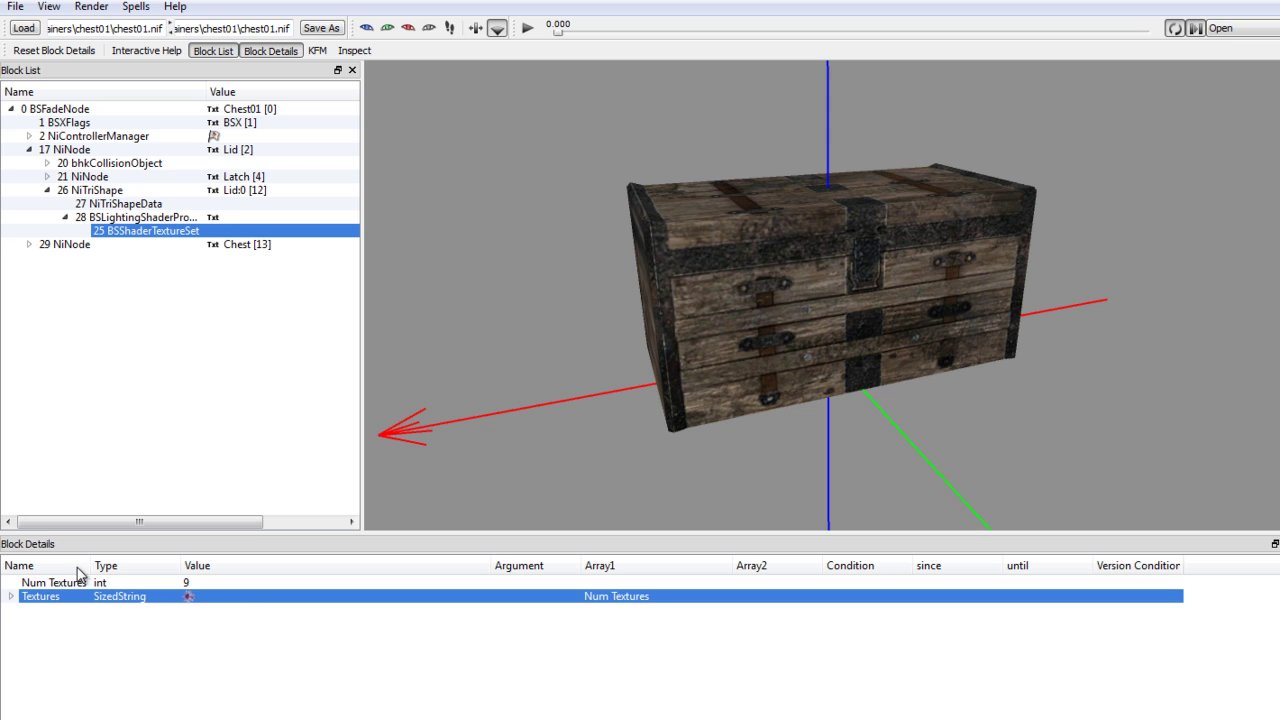
left_click(14, 600)
left_click(365, 609)
double_click(365, 613)
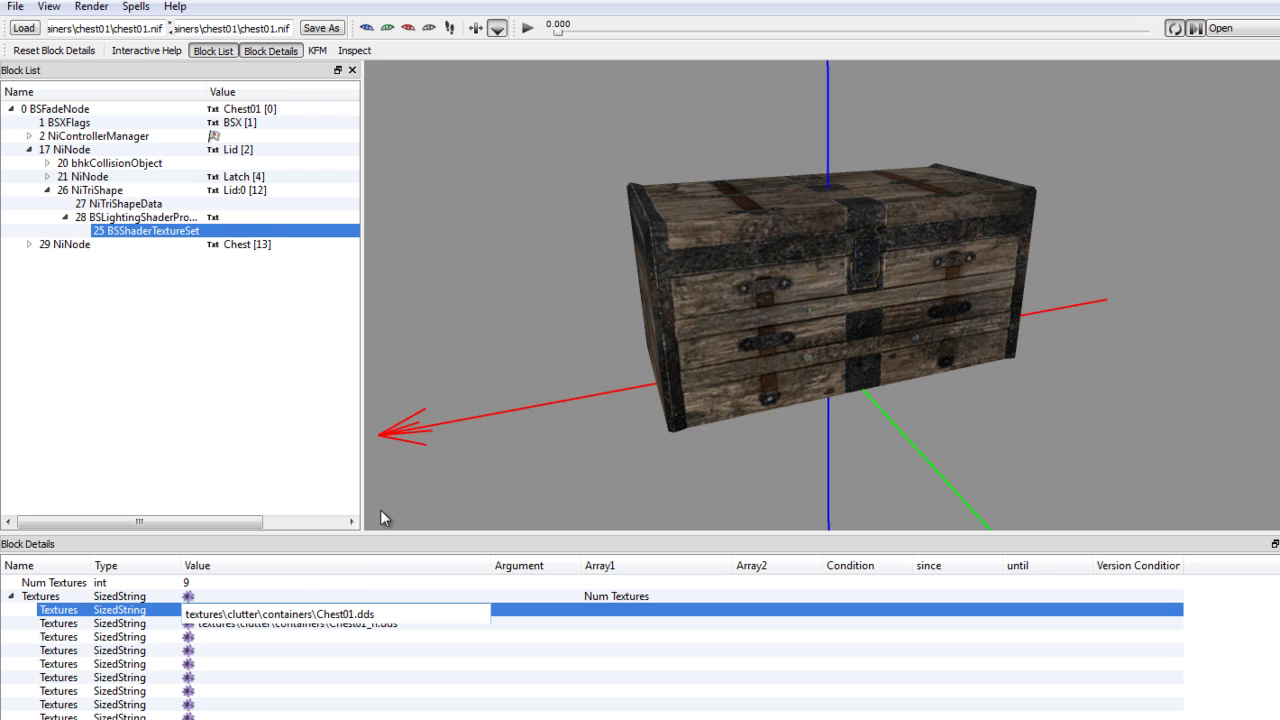
type("azs")
key("Return")
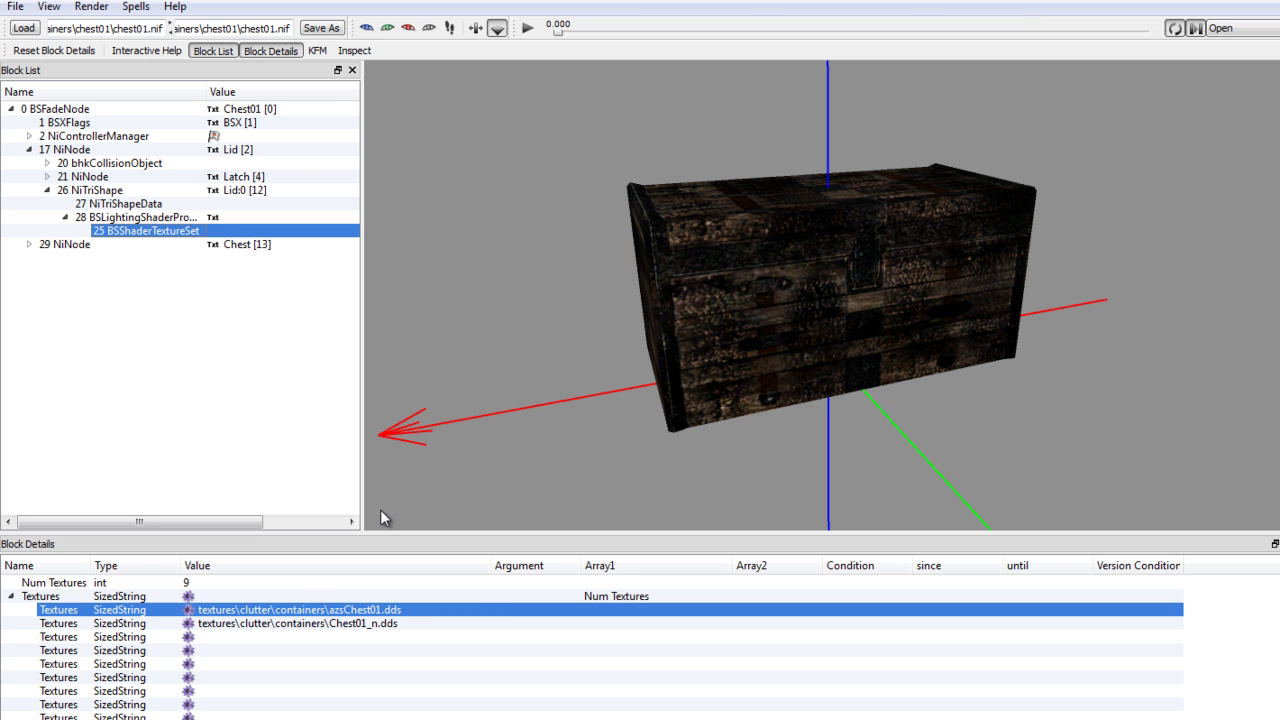
Set the second texture path, for the normal map, to textures\clutter\containers\azsChest01_n.dds
left_click_drag(948, 319, 560, 496)
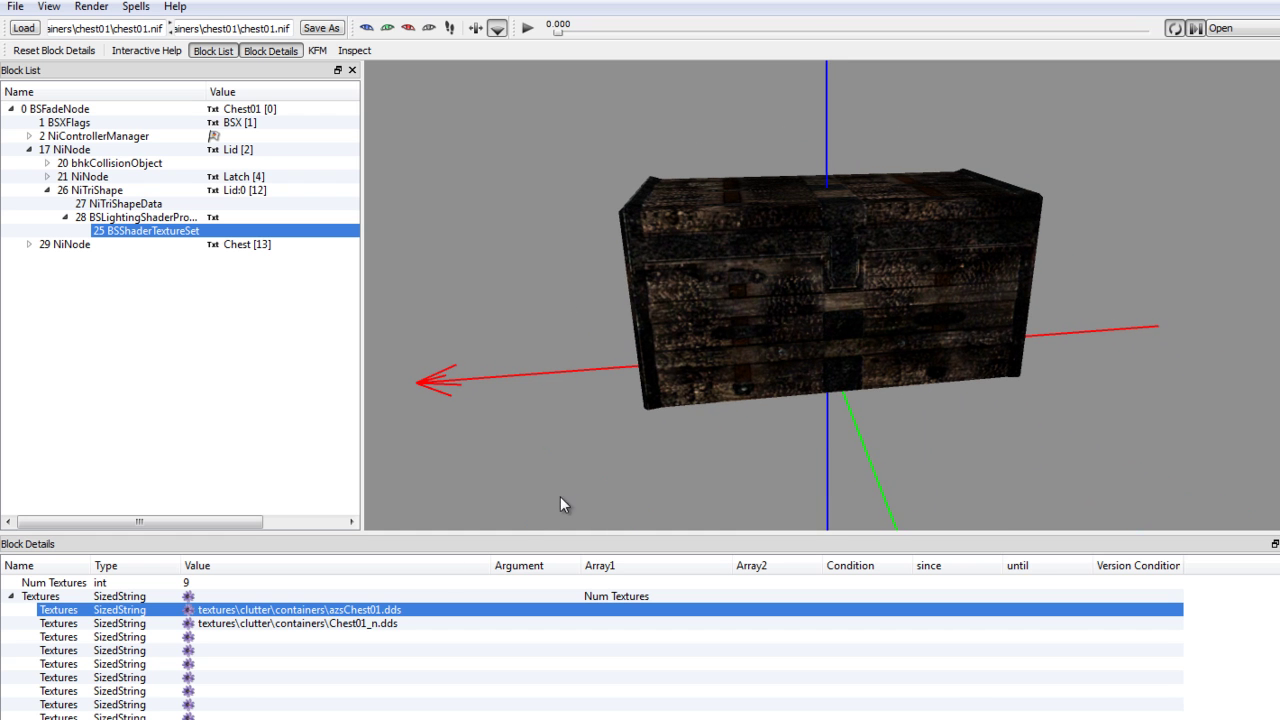
double_click(340, 625)
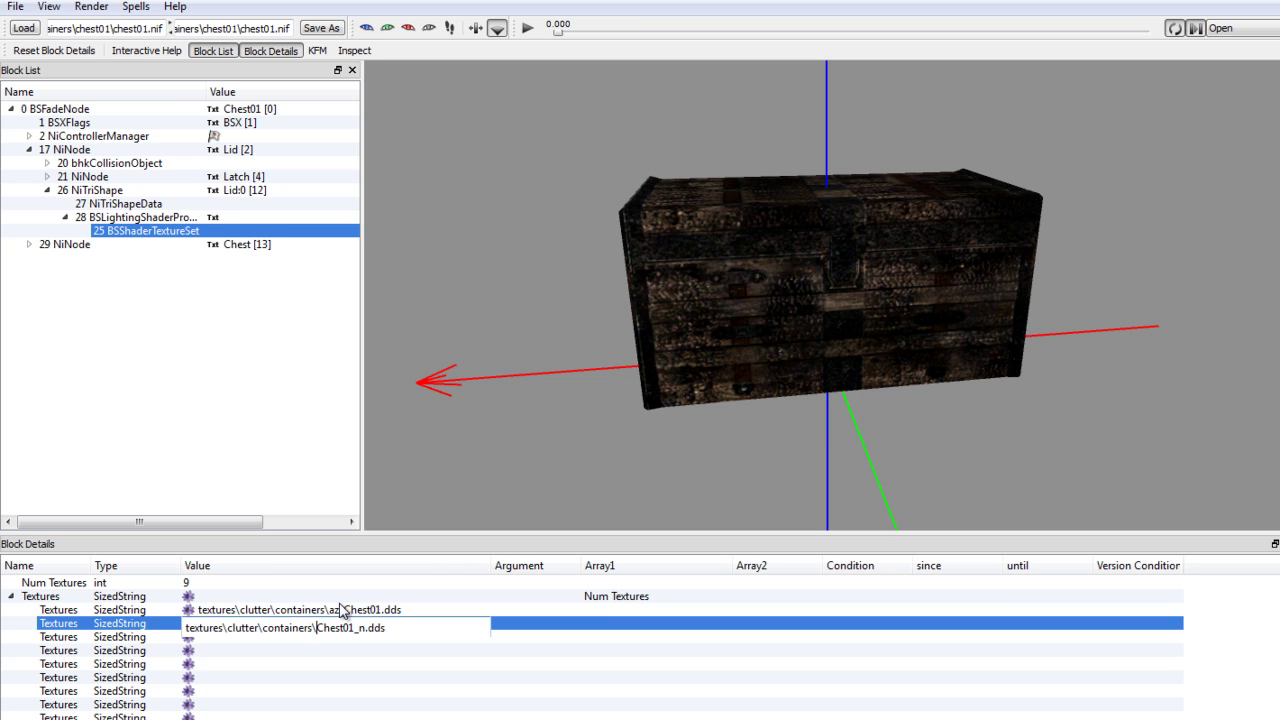
type("azs")
key("Return")
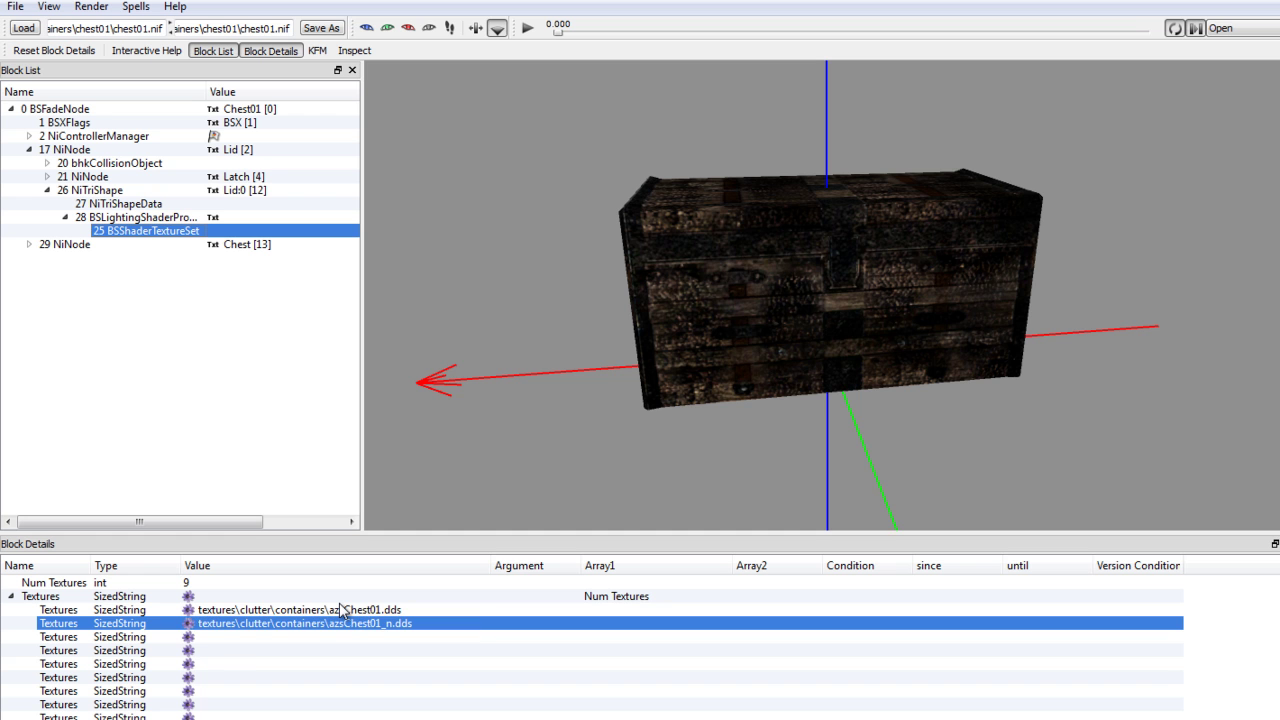
Check the chest from other sides and save the mesh over azschest01.nif in the chest01 folder
left_click_drag(755, 342, 1039, 148)
left_click_drag(914, 303, 414, 164)
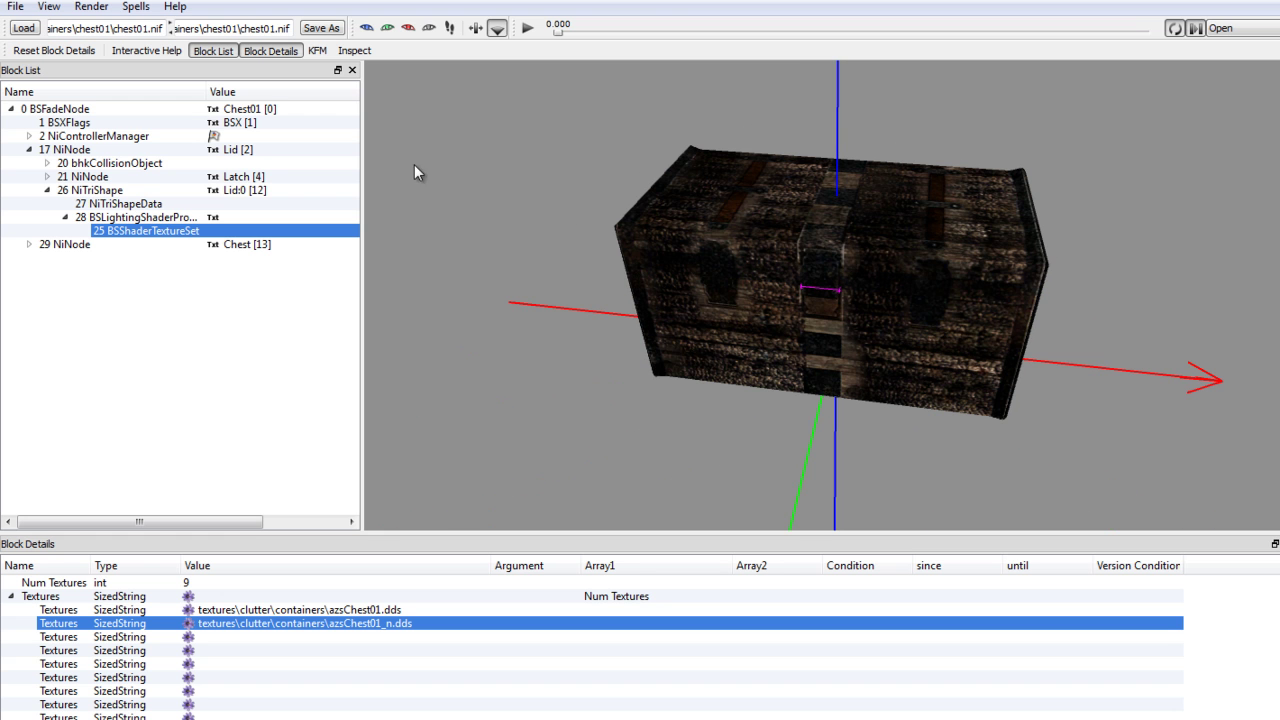
left_click(322, 28)
left_click(246, 122)
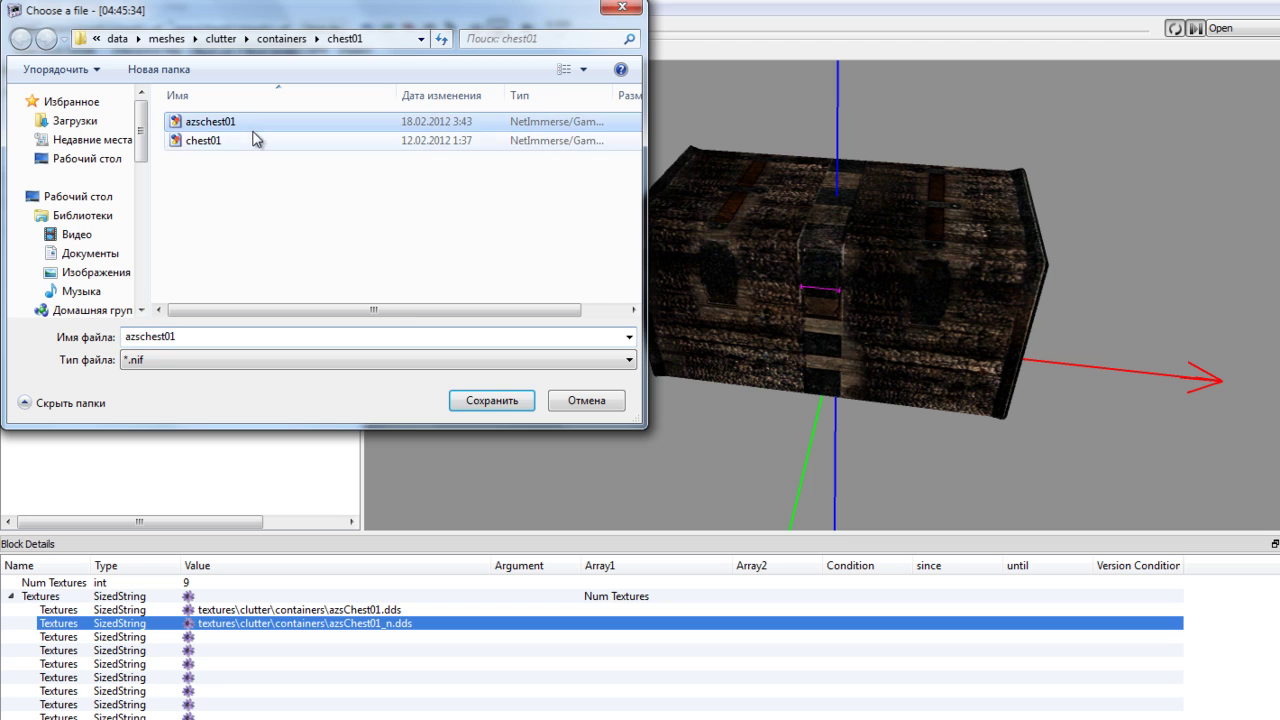
left_click(492, 400)
left_click(771, 374)
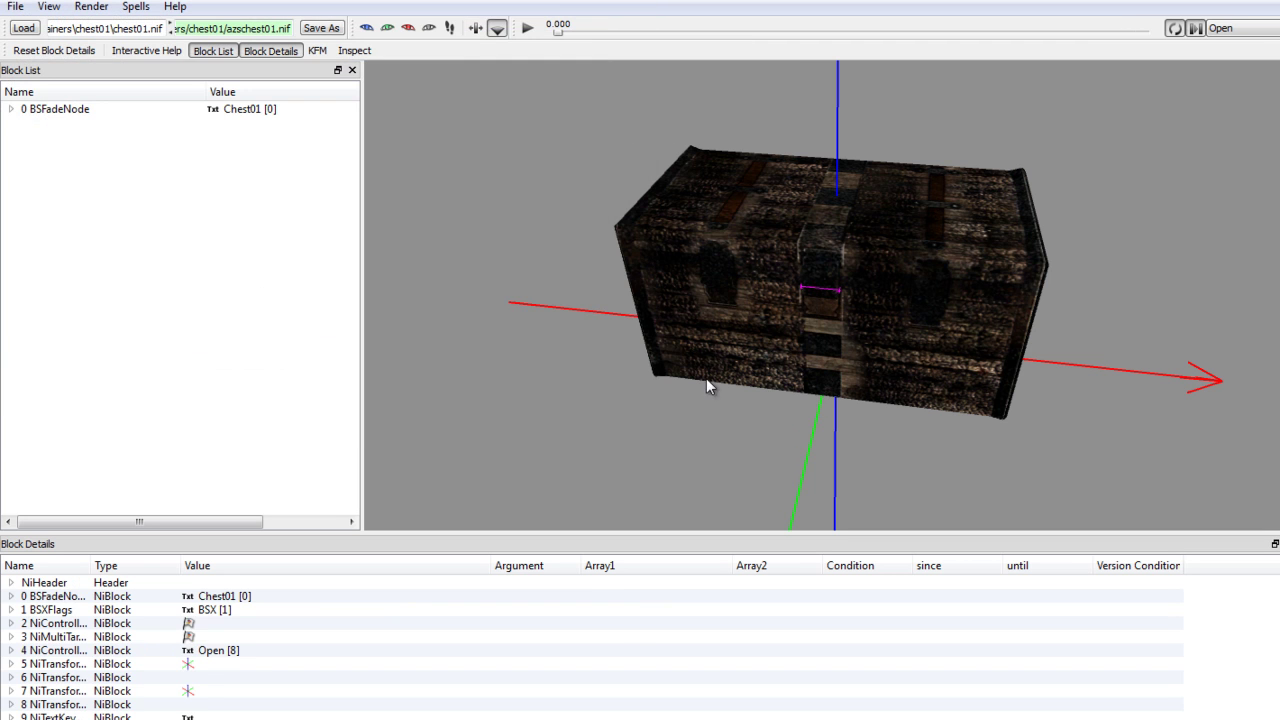
Switch to Total Commander and check the contents of the meshes folder in Skyrim's Data directory
key("alt+Tab")
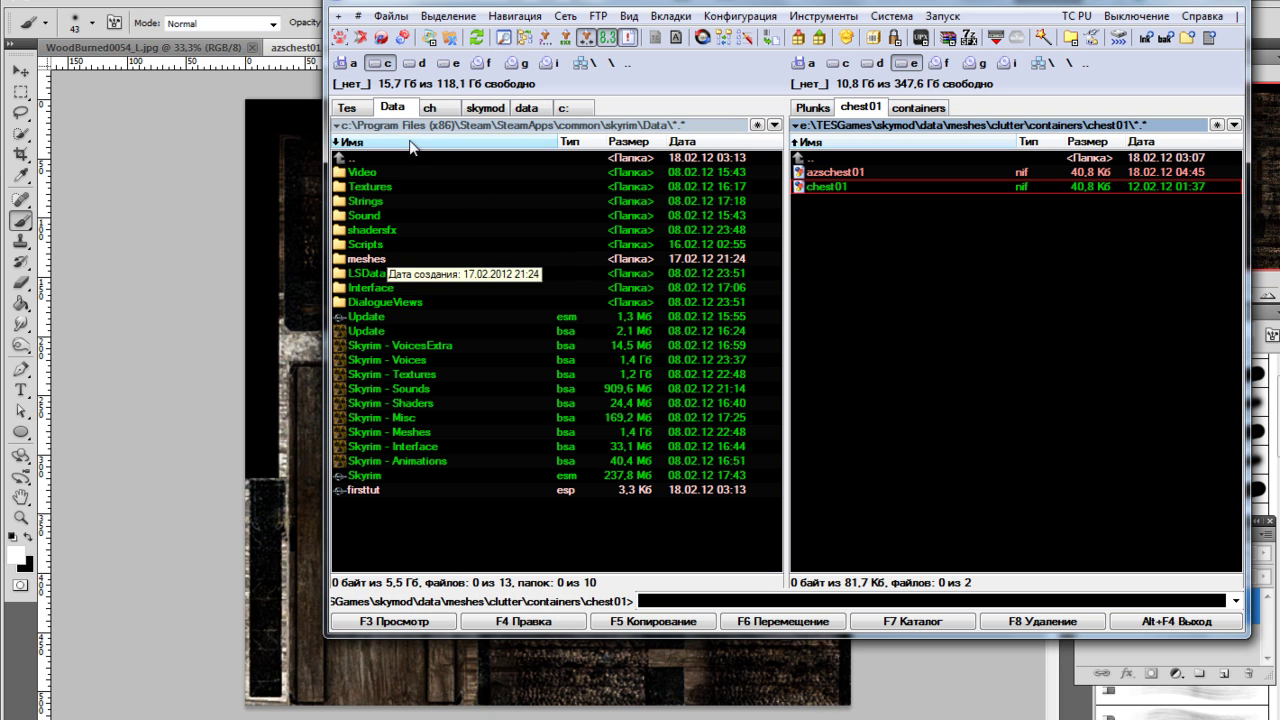
double_click(372, 259)
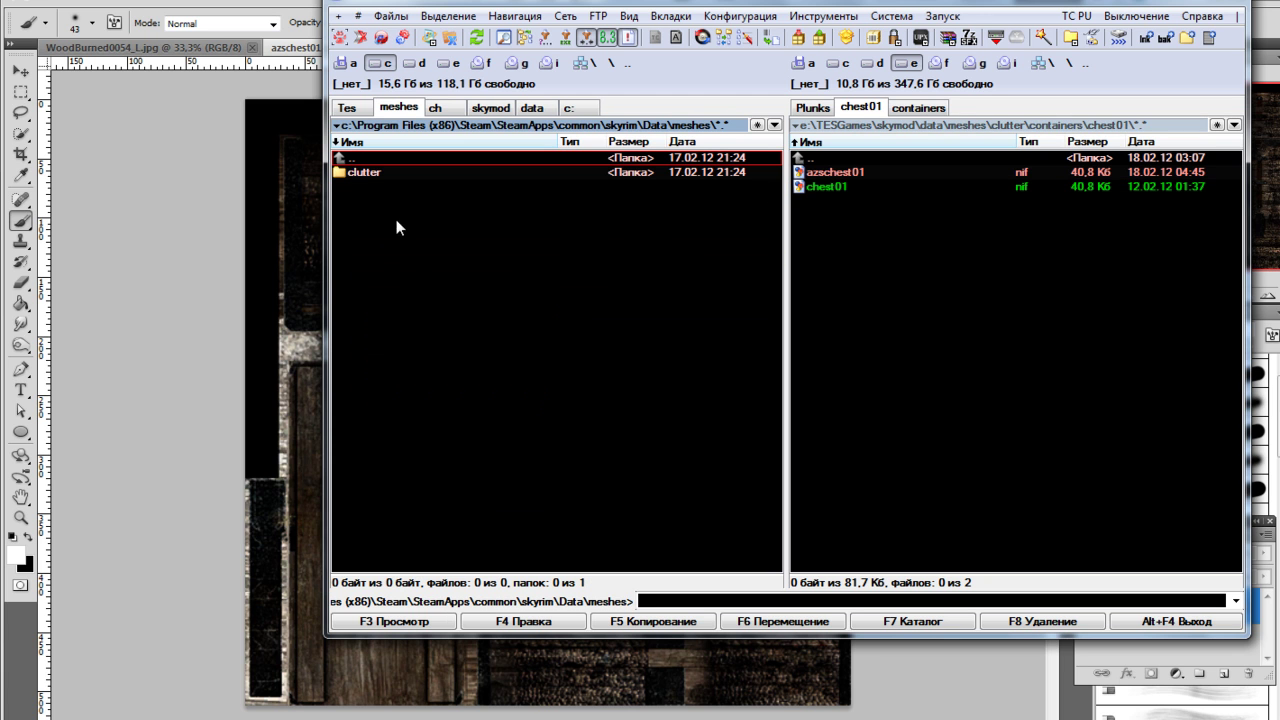
double_click(376, 157)
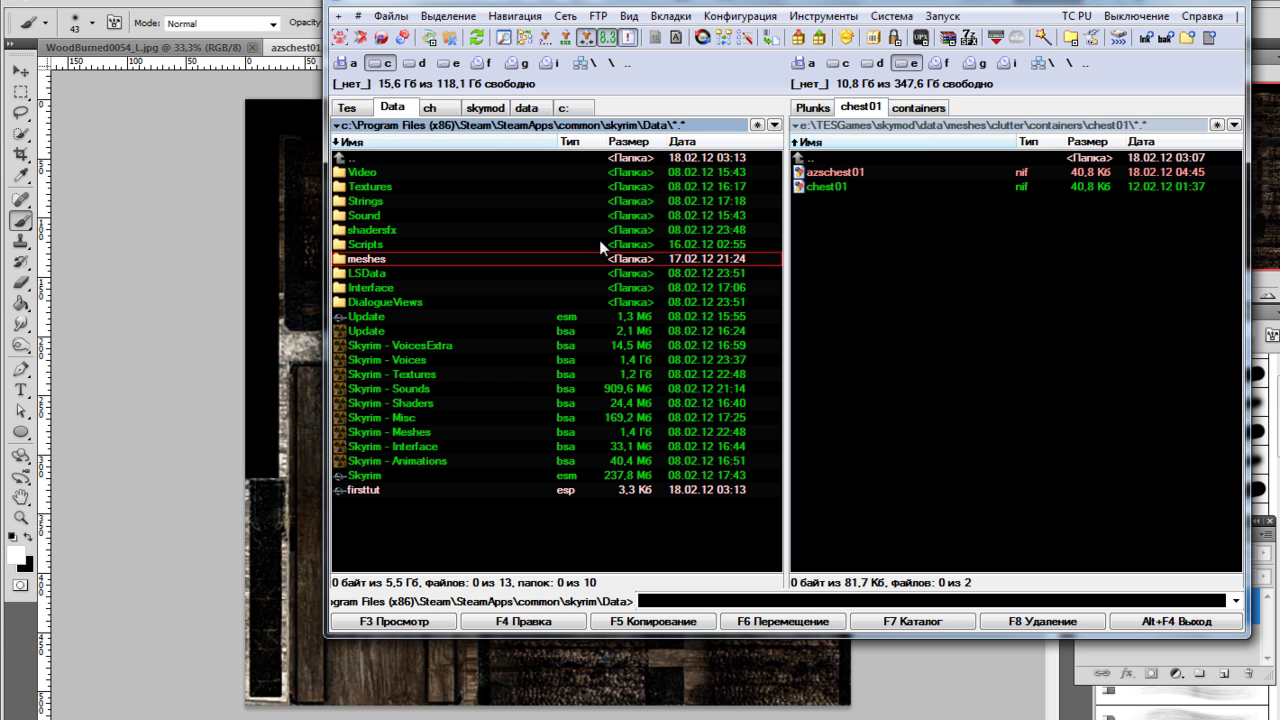
left_click(1157, 131)
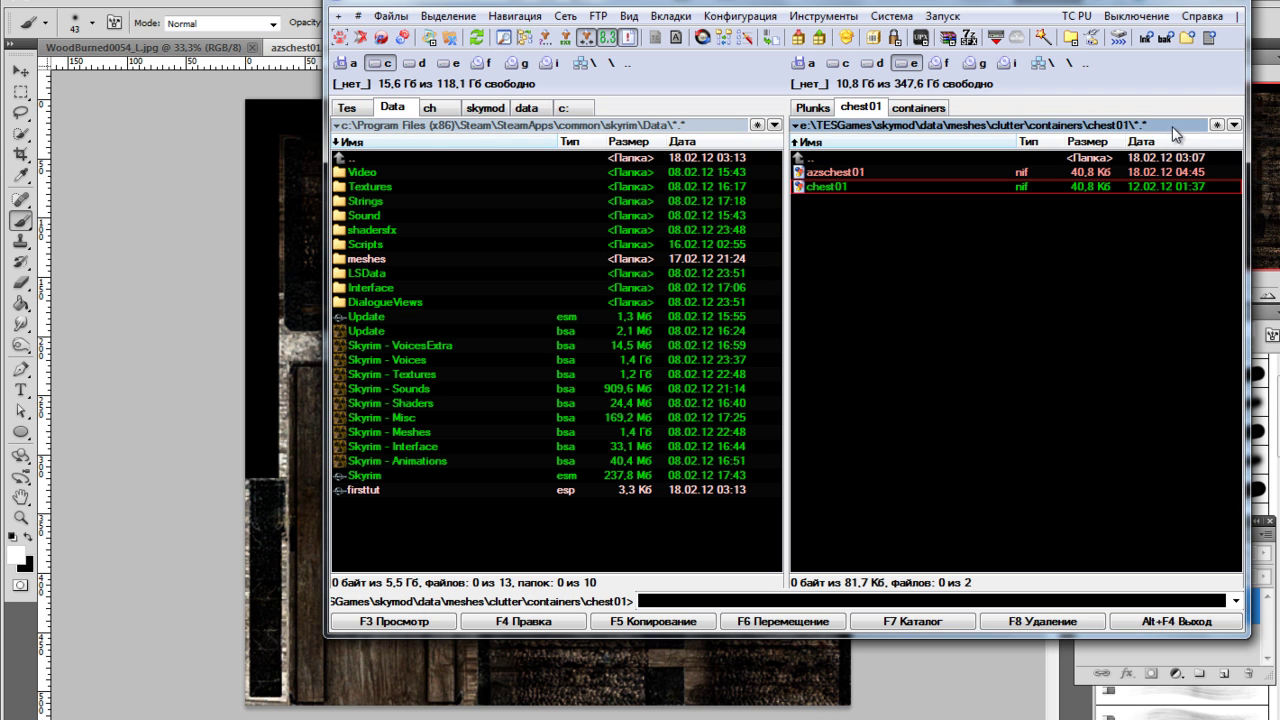
left_click(1172, 126)
left_click_drag(1172, 126, 968, 142)
key("ctrl+c")
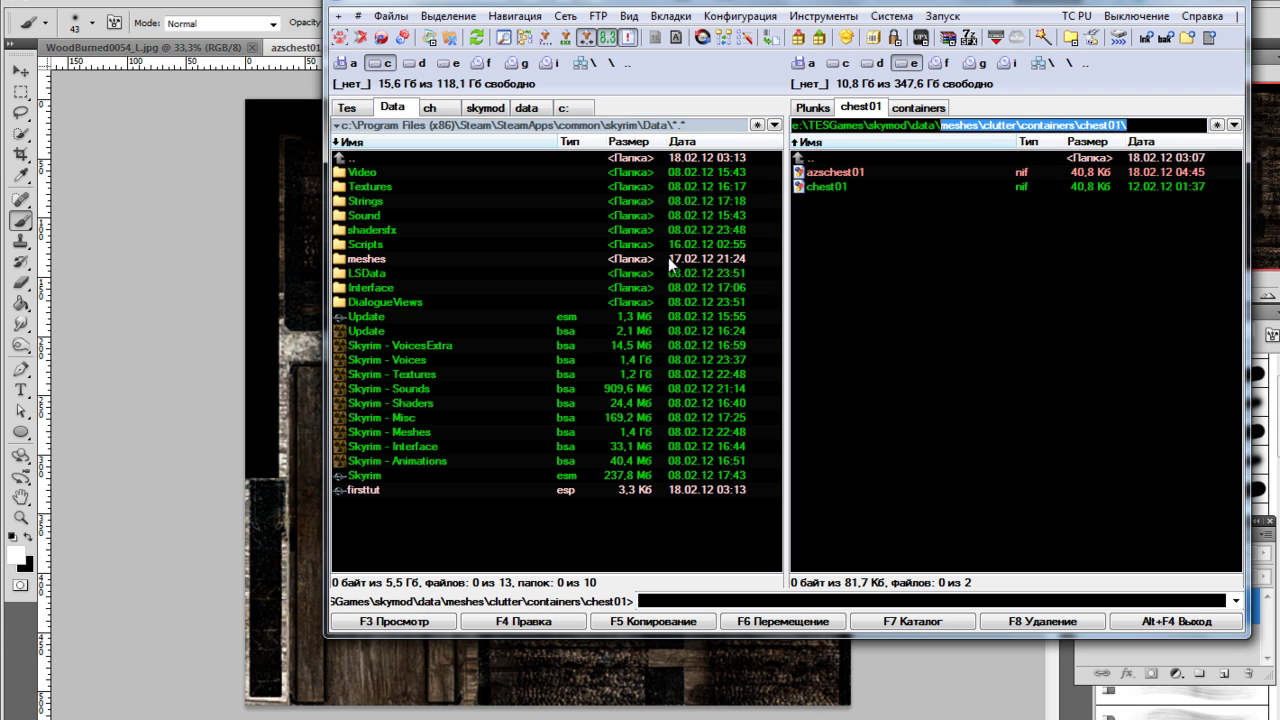
left_click(530, 561)
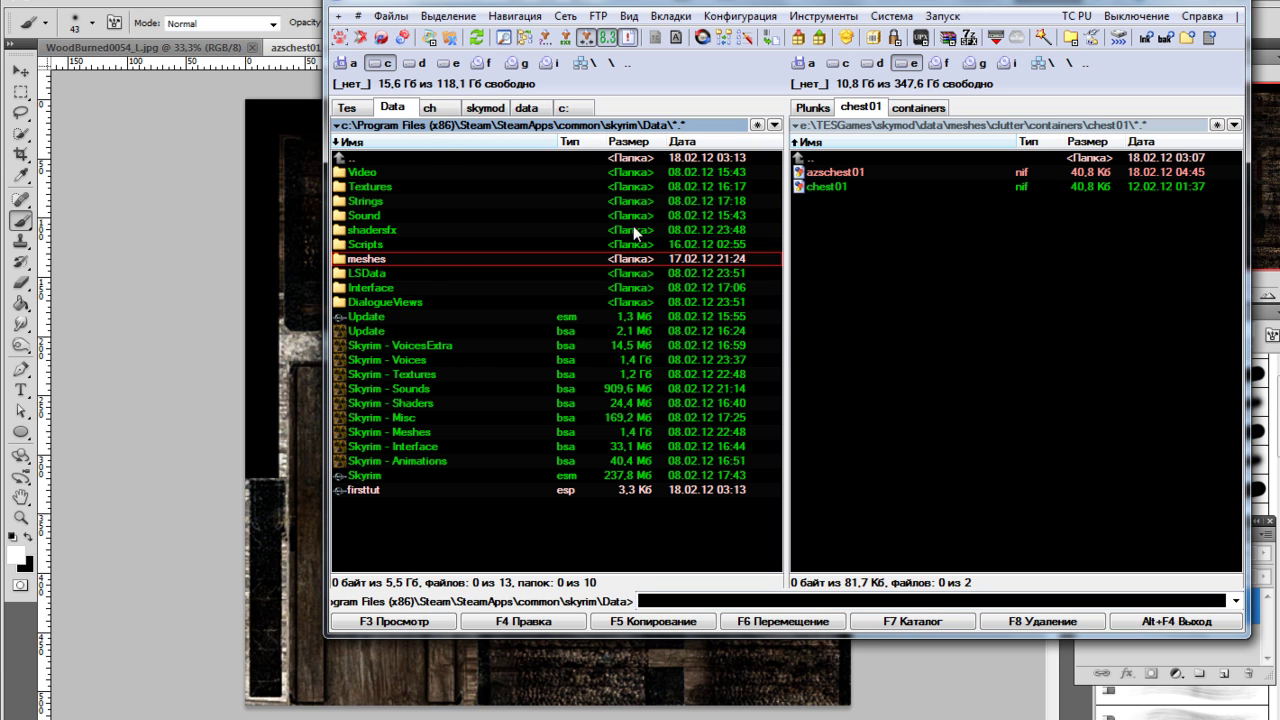
left_click(887, 628)
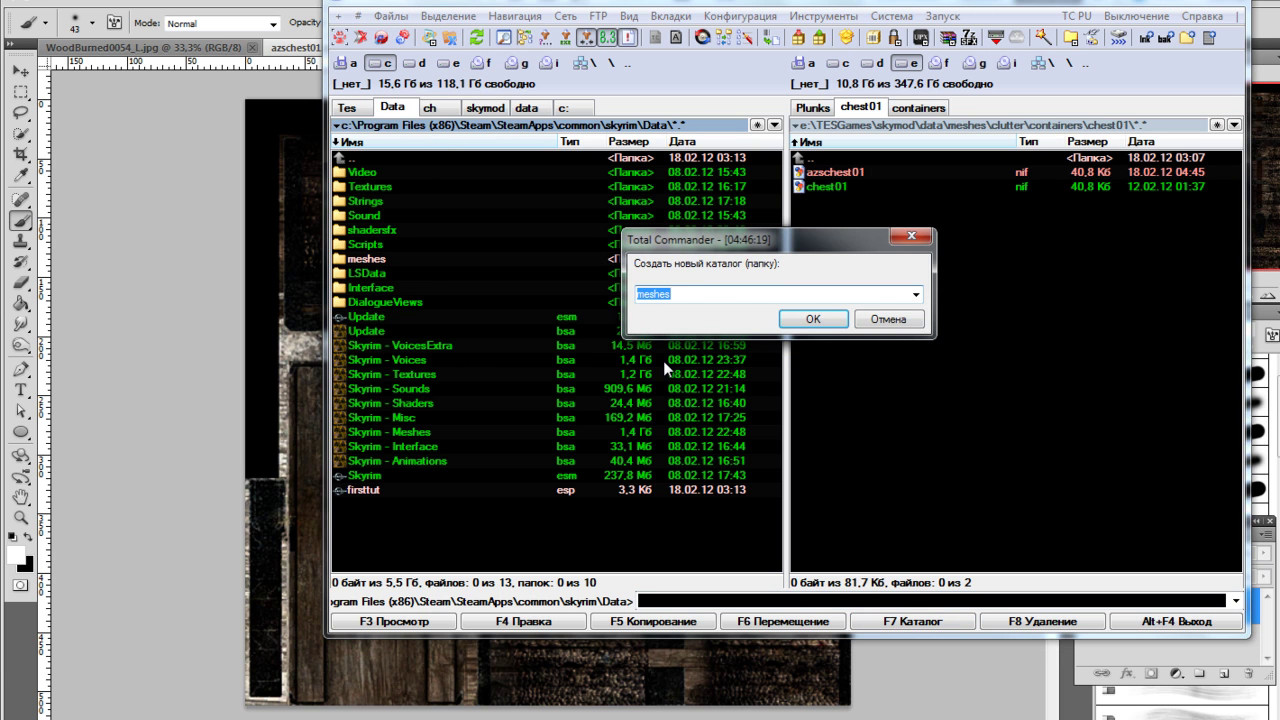
key("ctrl+v")
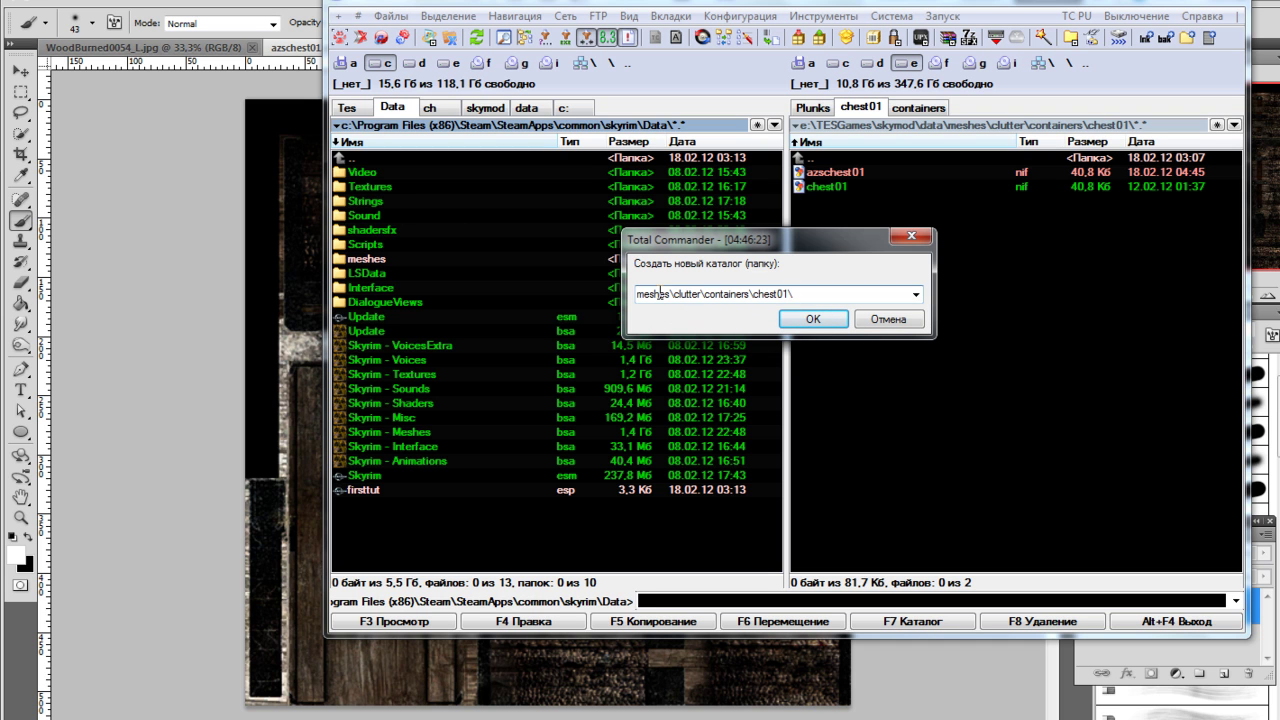
left_click(887, 319)
Copy azschest01.nif from the skymod chest01 folder into Skyrim's Data\meshes\clutter\containers\chest01, replacing the existing file
double_click(404, 262)
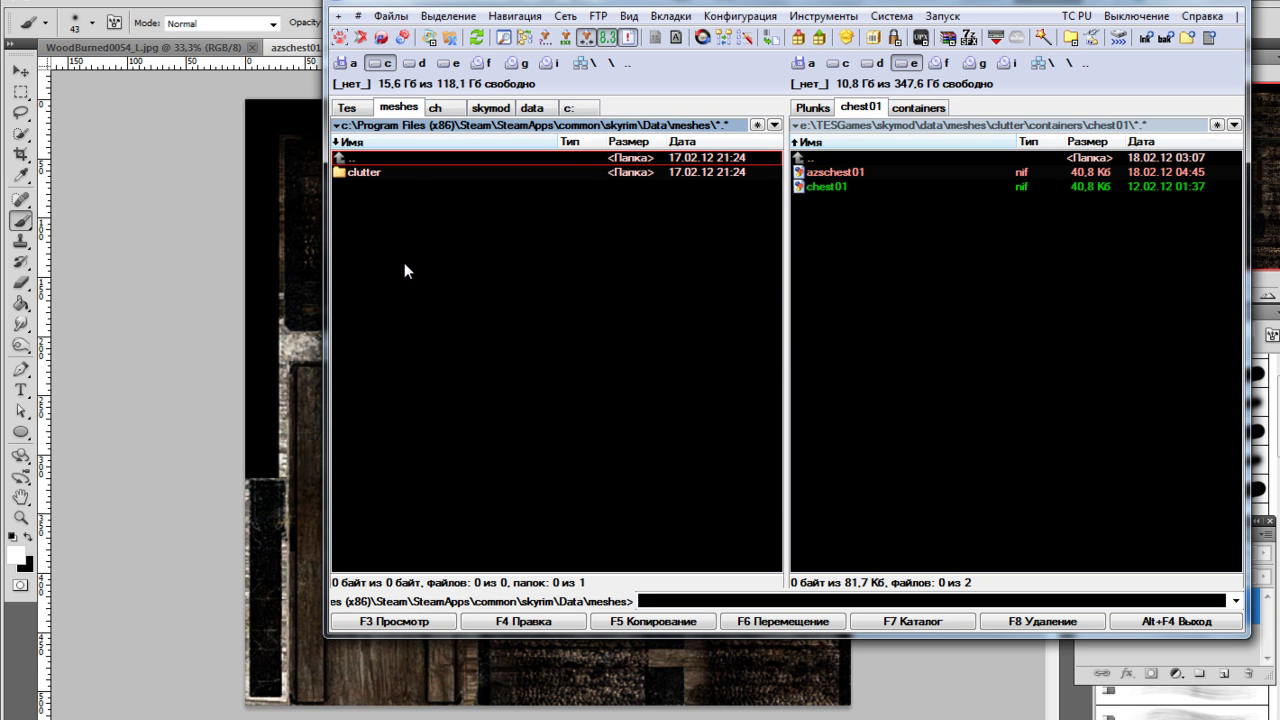
double_click(389, 173)
double_click(398, 173)
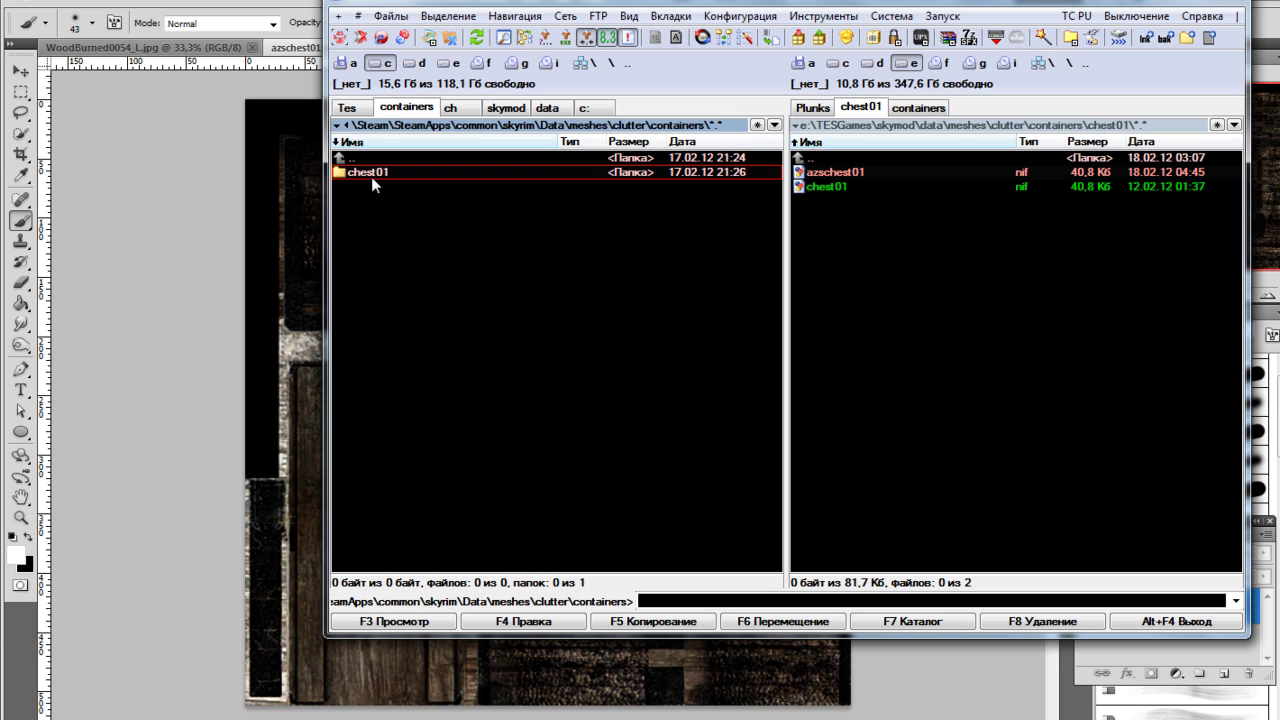
double_click(371, 176)
left_click_drag(830, 172, 548, 340)
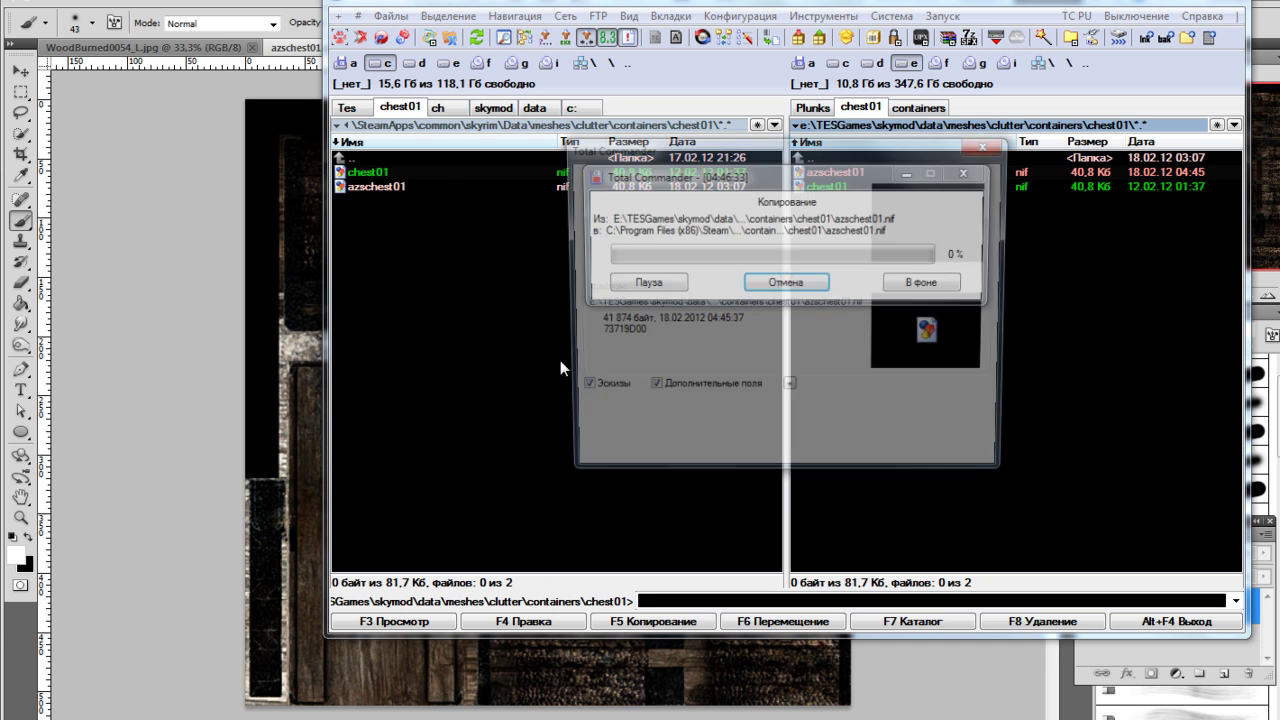
left_click(626, 410)
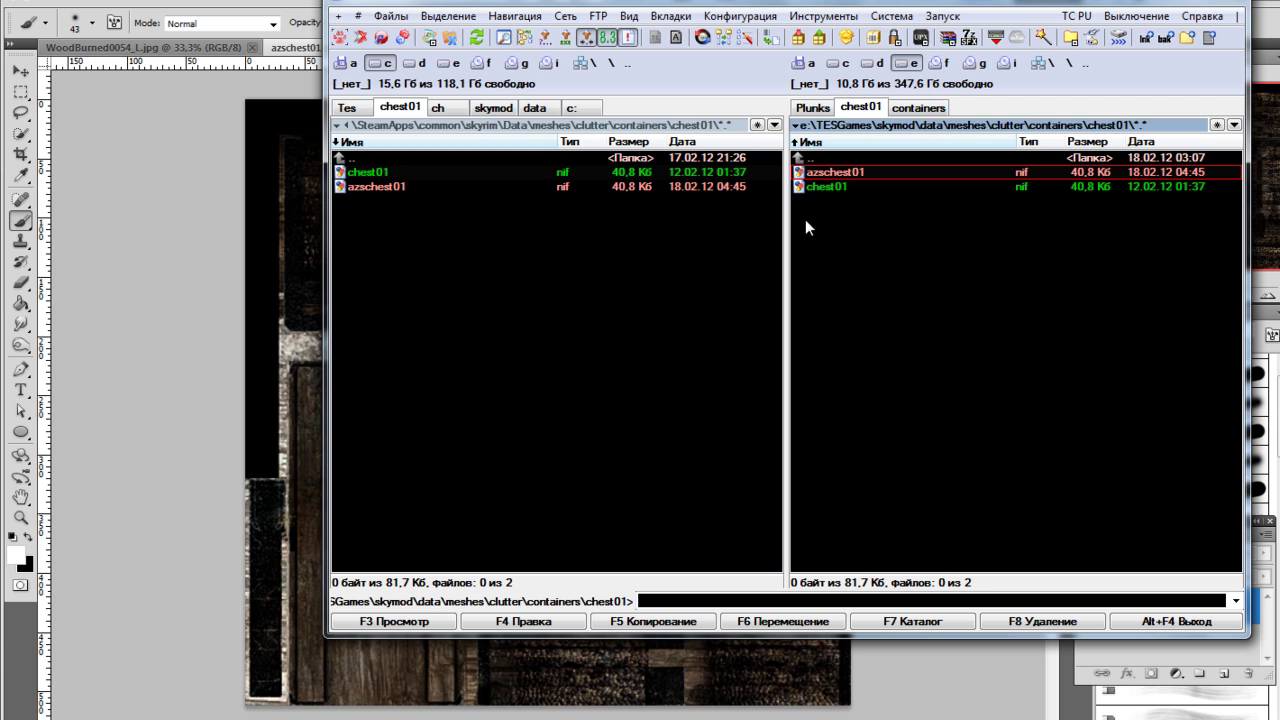
Return to Skyrim's Data directory and open its Textures\clutter\containers folder as the copy destination
double_click(370, 160)
double_click(370, 160)
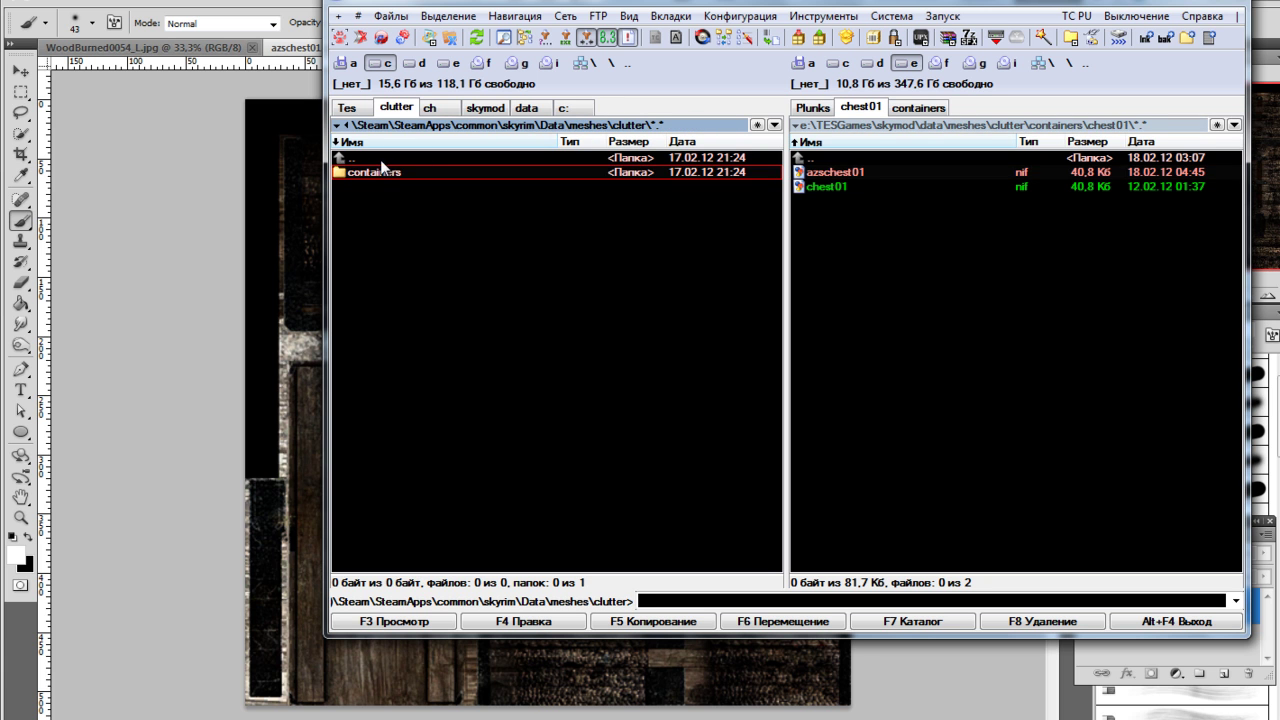
double_click(375, 157)
double_click(375, 157)
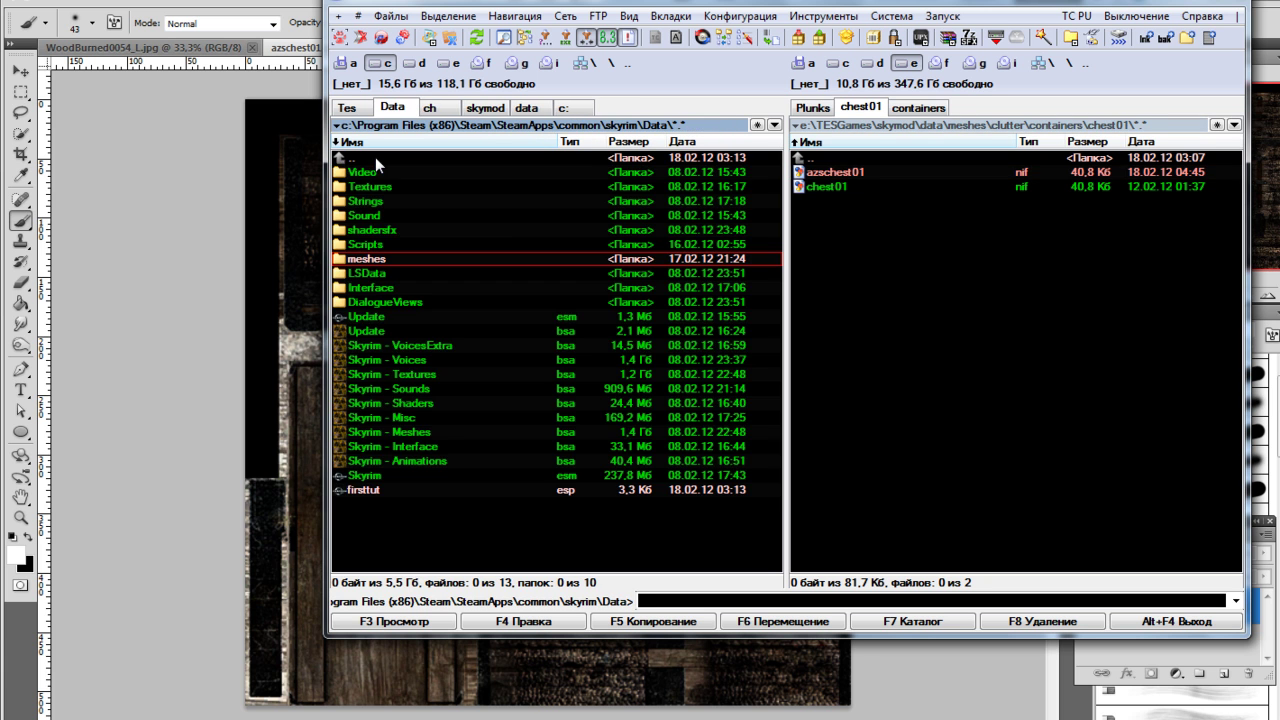
left_click(377, 190)
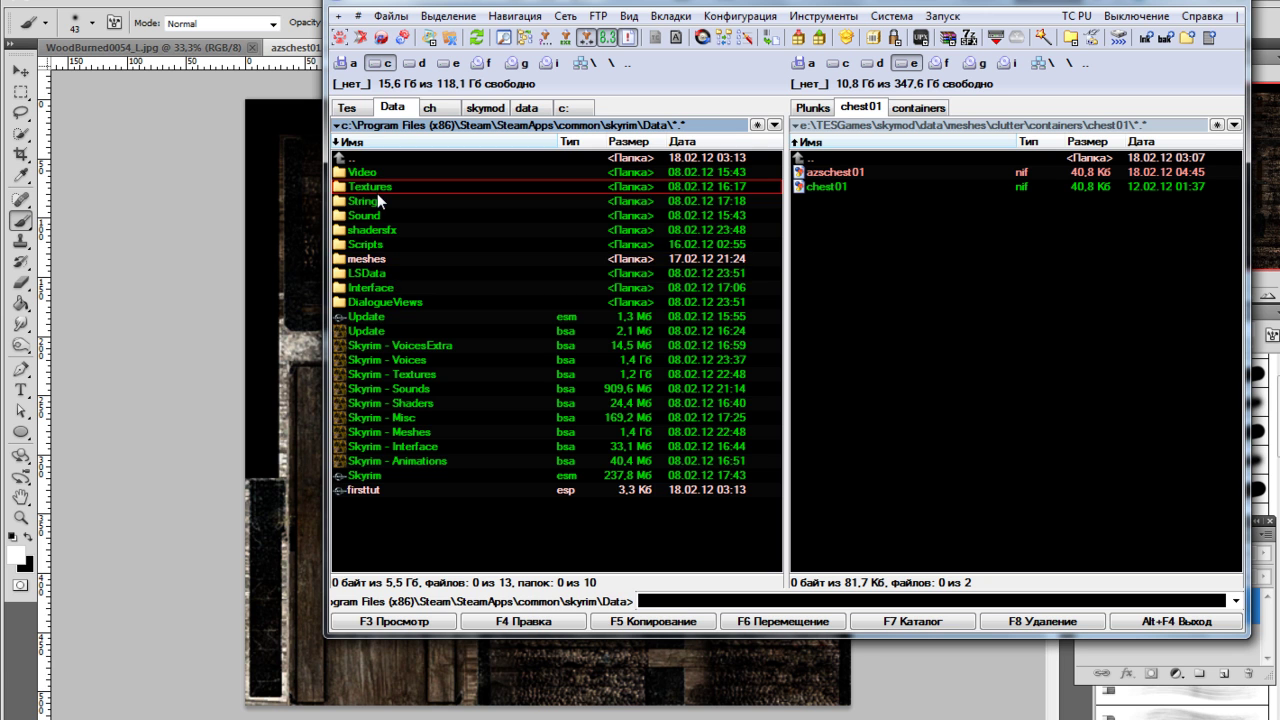
double_click(377, 195)
double_click(384, 205)
double_click(375, 244)
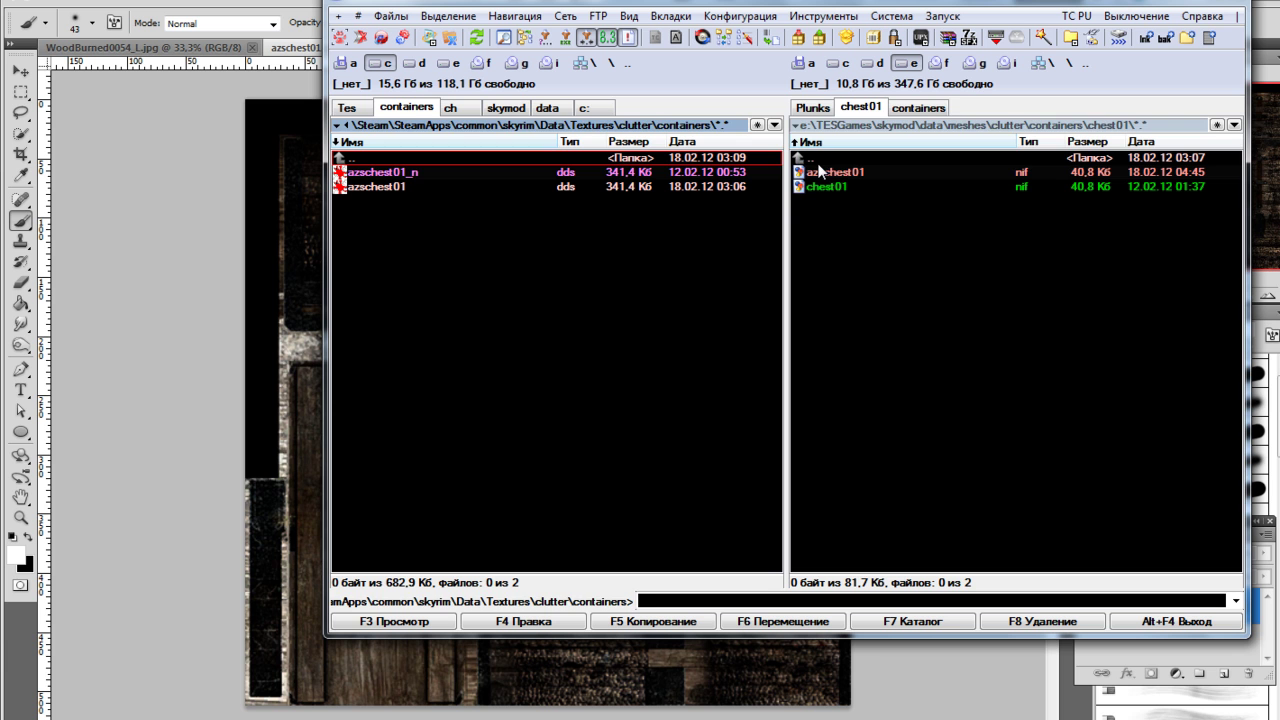
Open e:\TESGames\skymod\data\textures\clutter\containers as the source folder
double_click(815, 160)
double_click(844, 160)
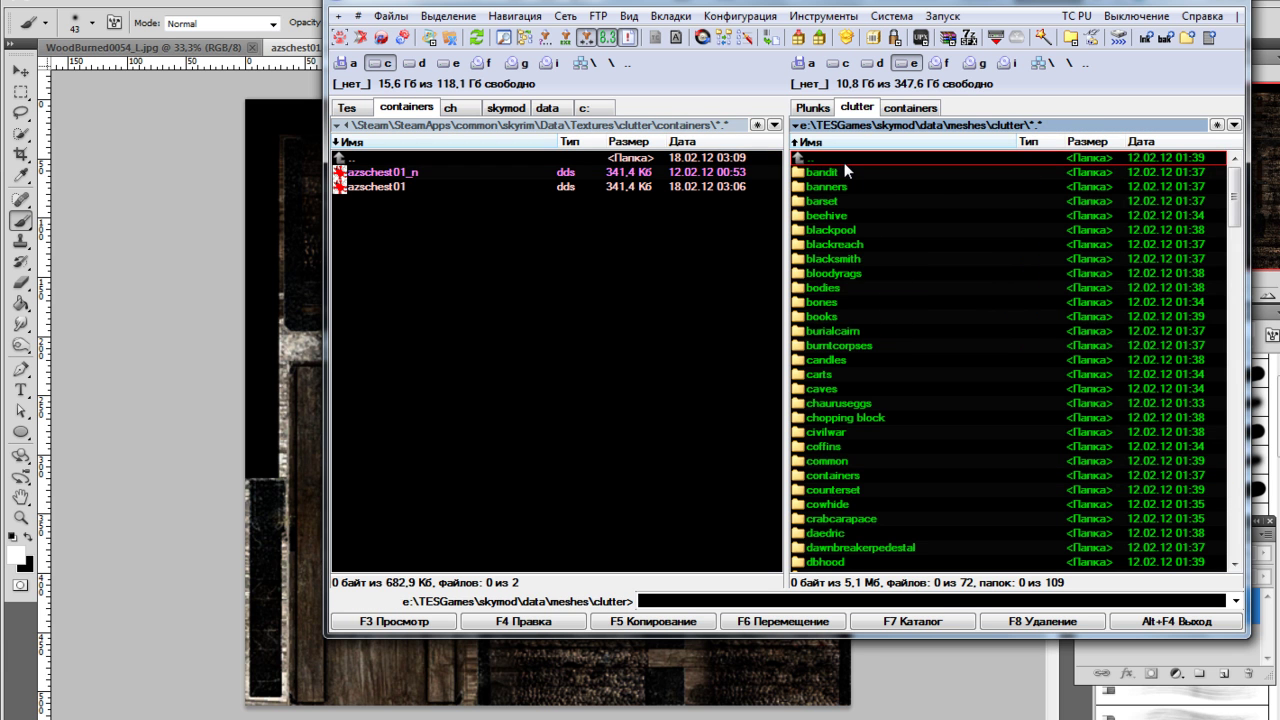
double_click(844, 160)
double_click(834, 163)
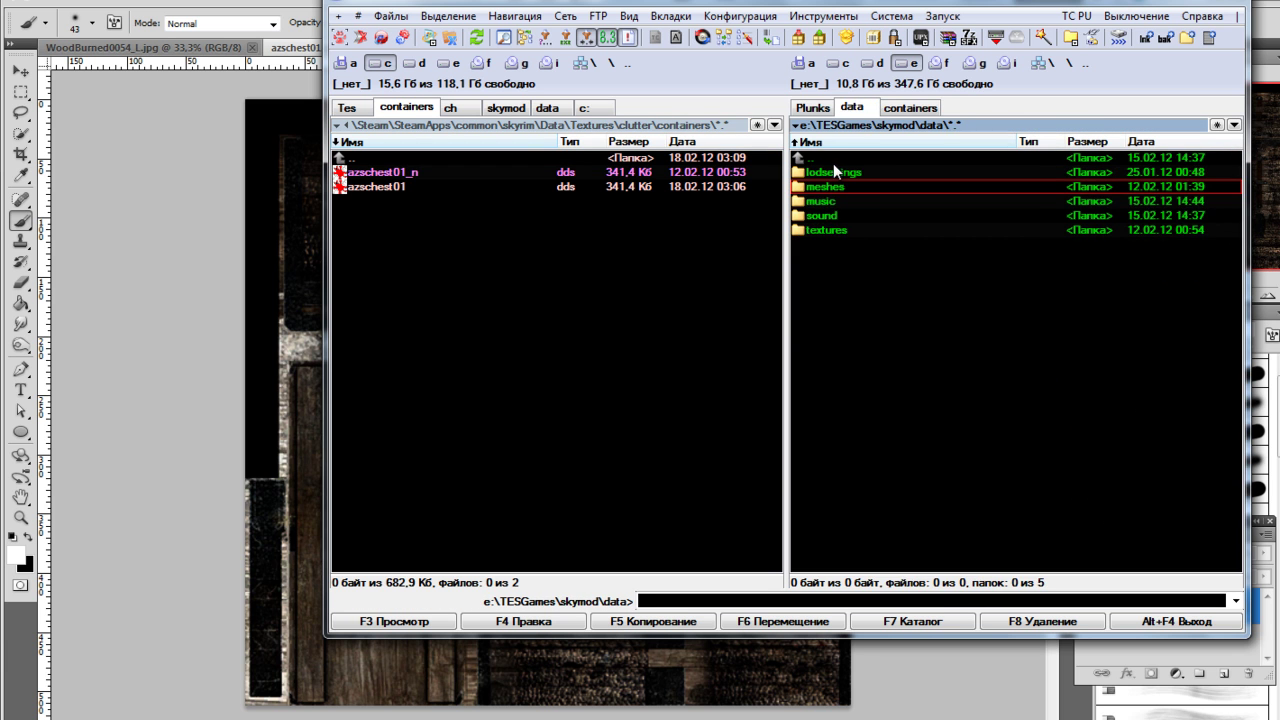
double_click(826, 230)
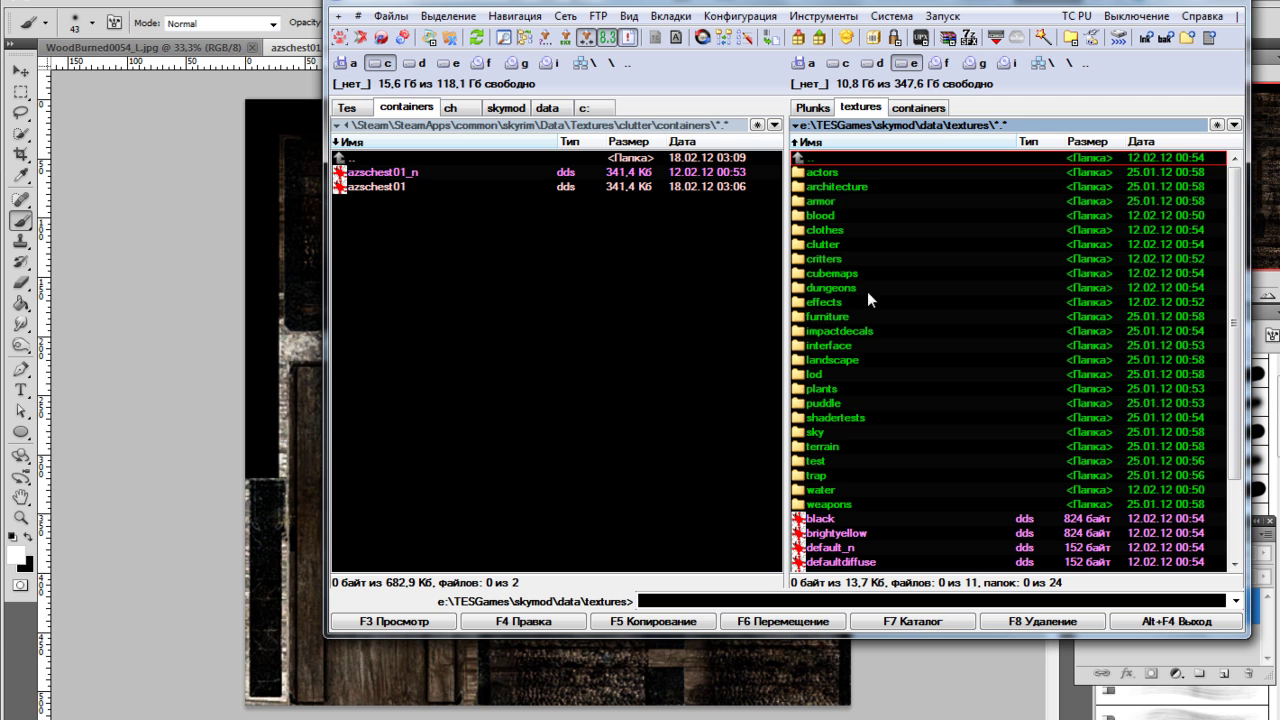
double_click(830, 244)
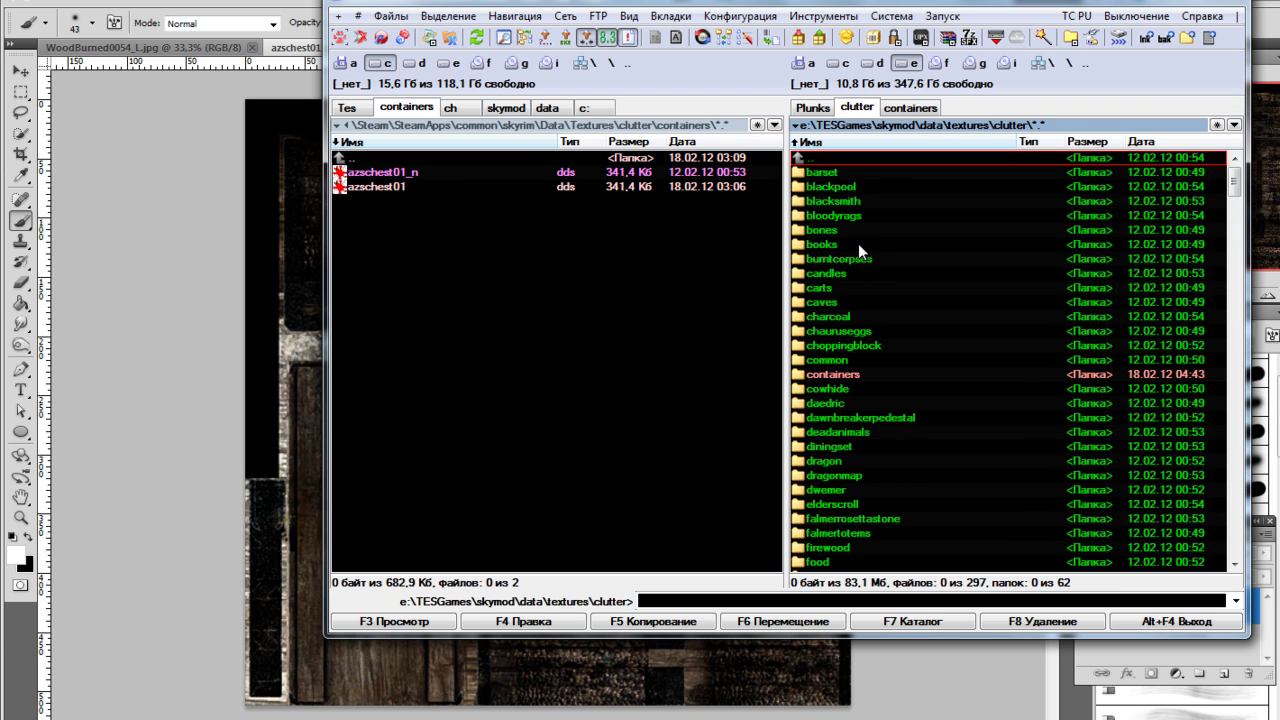
double_click(843, 375)
Preview azschest01.dds and azschest01_n.dds, and copy both into the game's Textures\clutter\containers folder, replacing the existing files
left_click(848, 173)
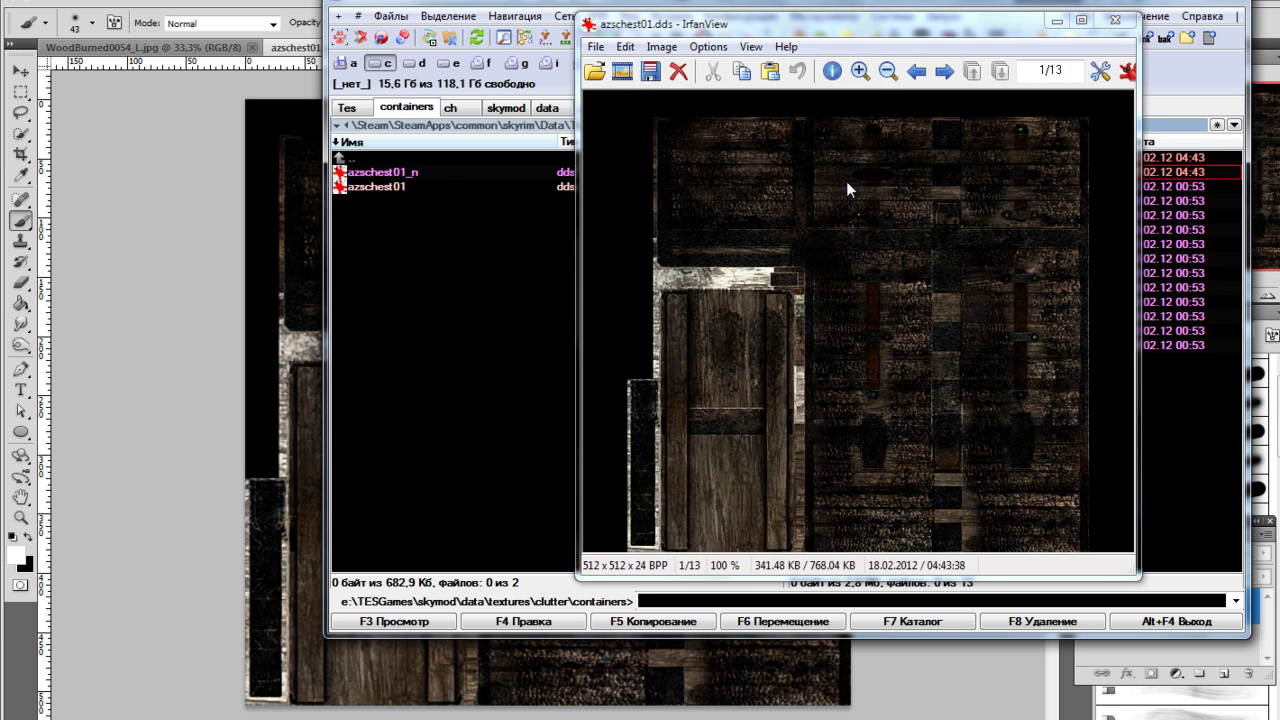
key("Escape")
key("Insert")
key("Insert")
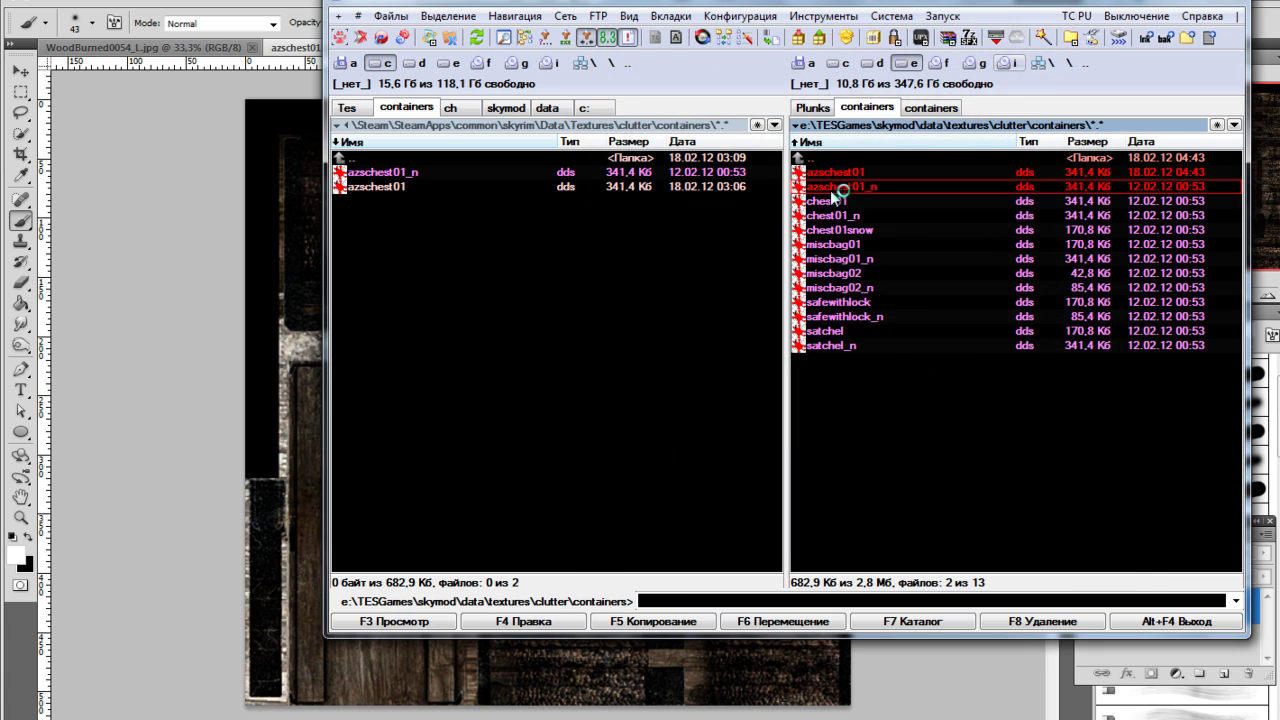
key("F3")
left_click(1115, 20)
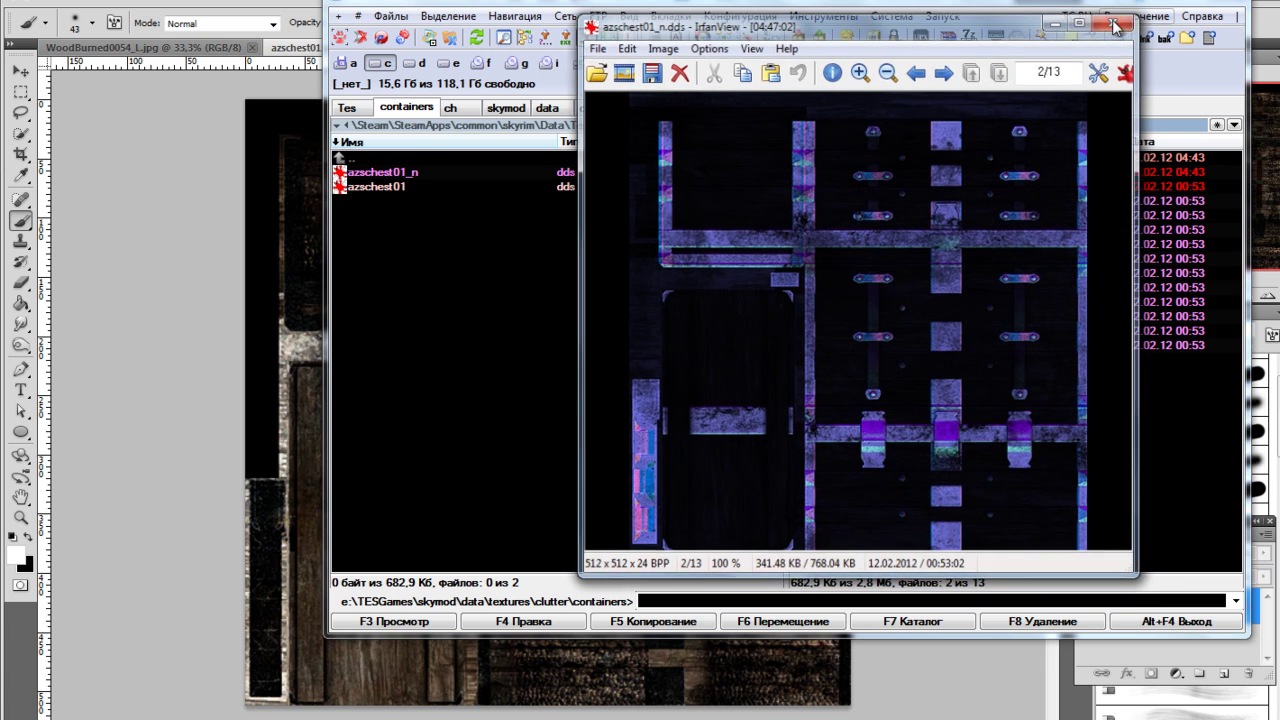
left_click_drag(854, 192, 545, 235)
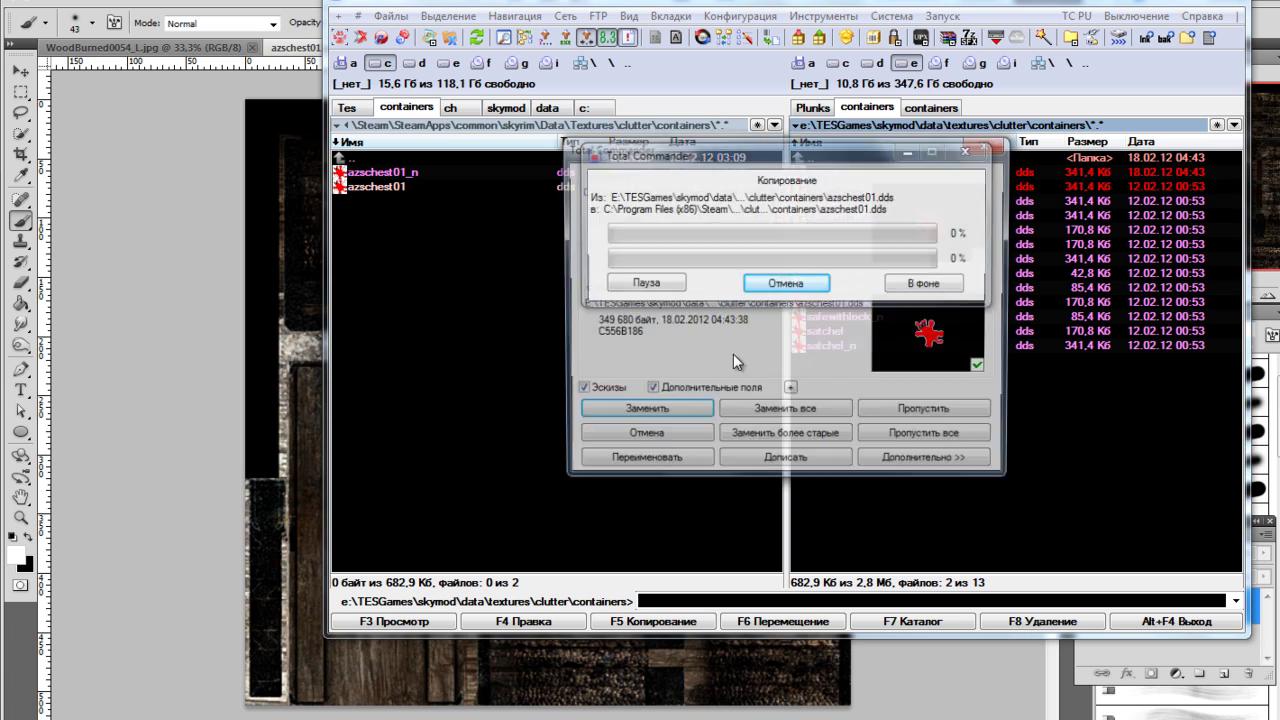
left_click(658, 416)
left_click(658, 416)
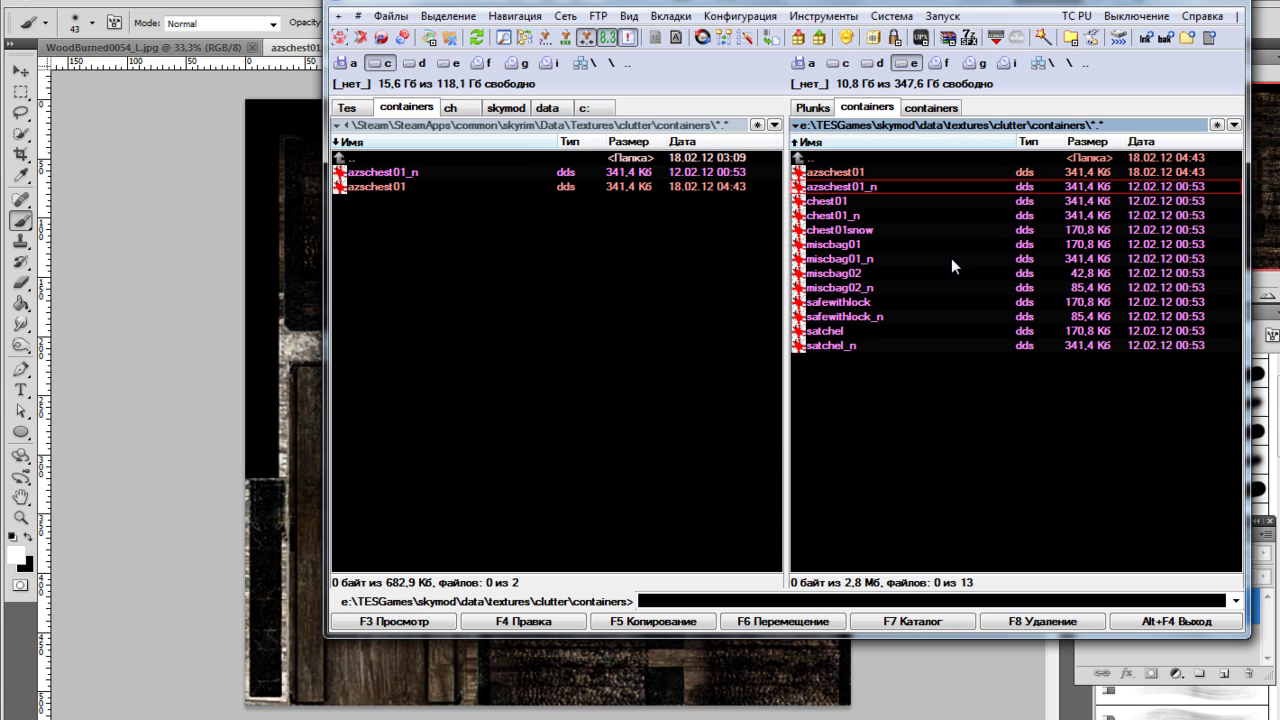
Switch to the Creation Kit and refresh the azsbasement cell view showing the chest
key("alt+Tab")
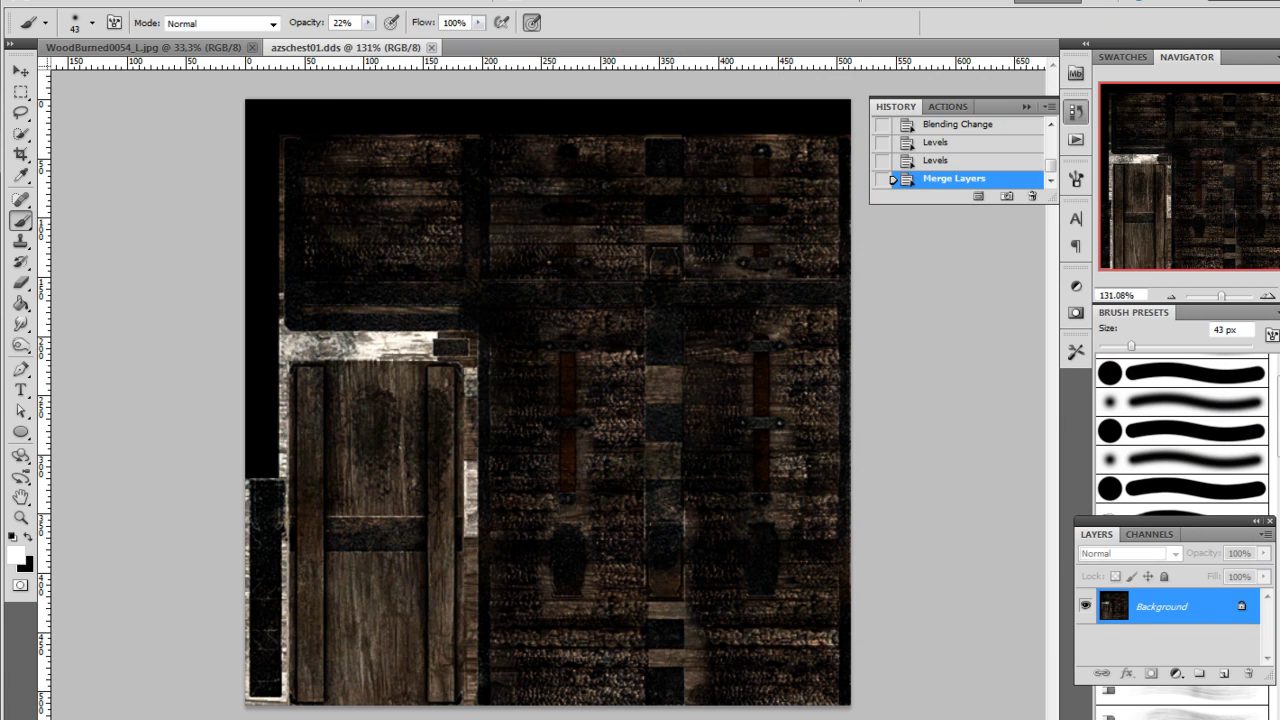
key("alt+Tab")
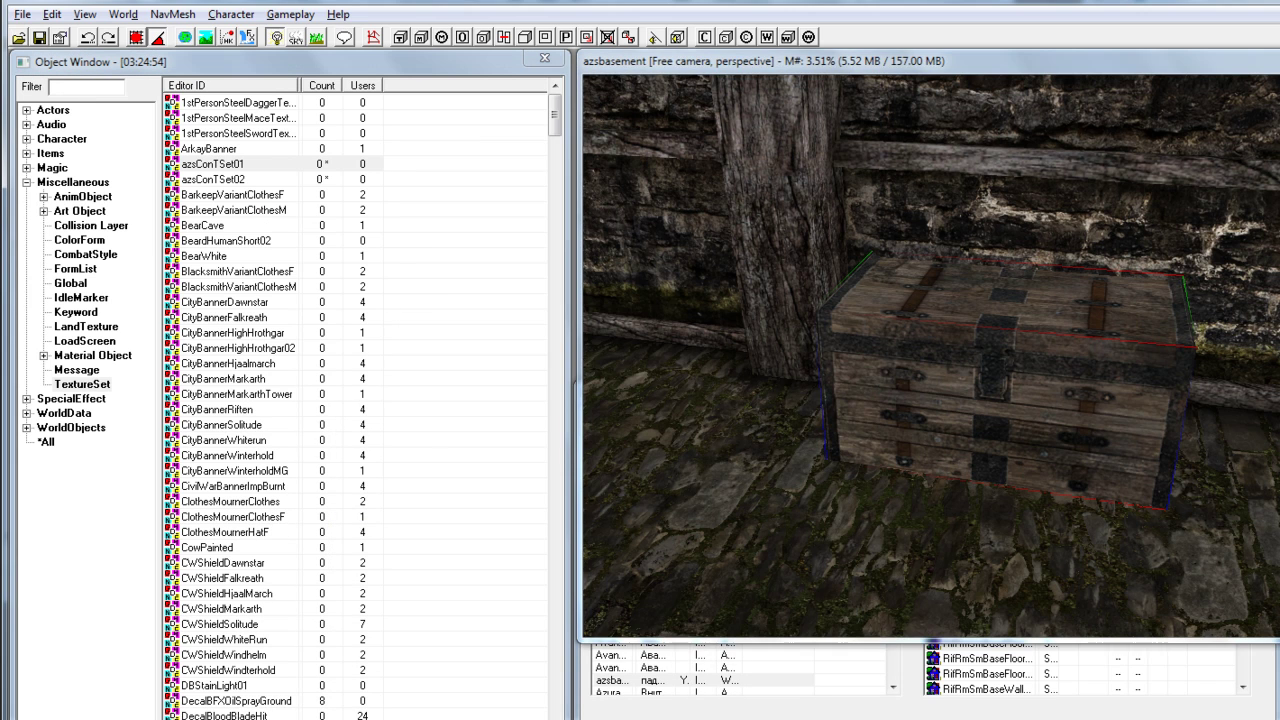
key("F5")
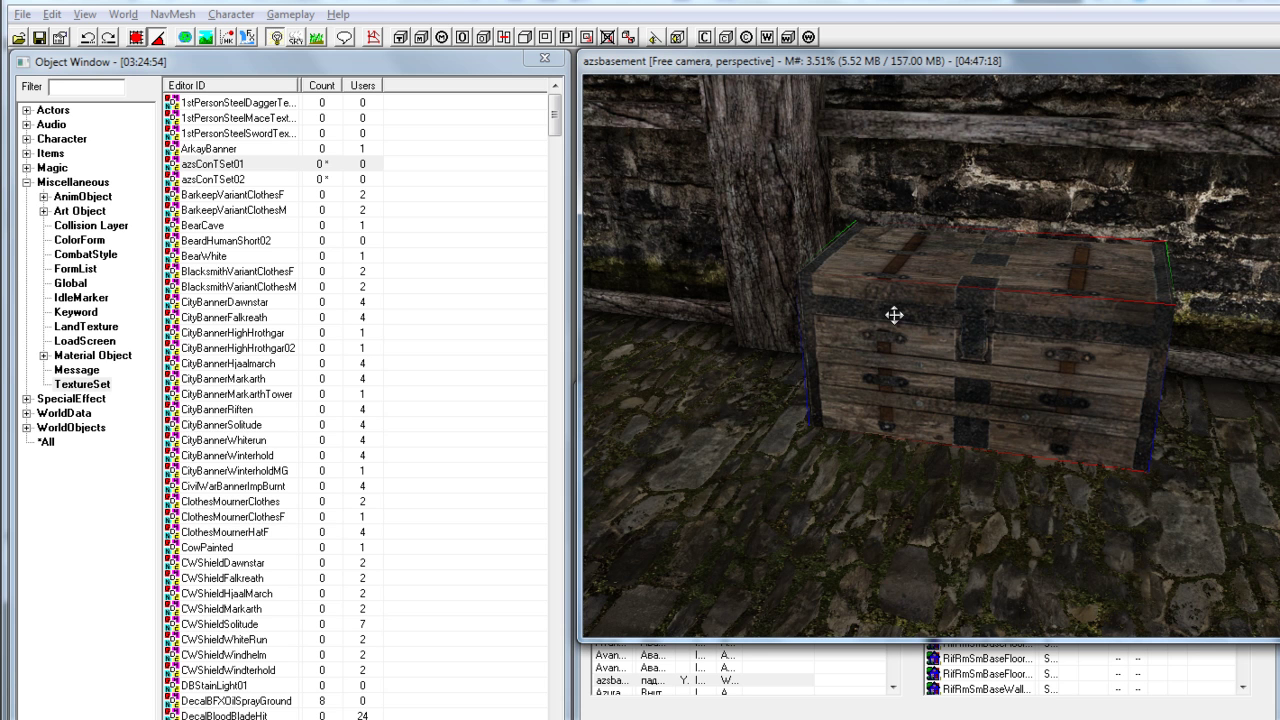
mouse_move(849, 315)
left_mouse_down()
mouse_move(894, 323)
mouse_move(852, 323)
mouse_move(863, 323)
left_mouse_up()
List the TextureSet objects in the Miscellaneous category and point out azsConTSet01 and azsConTSet02
left_click(208, 70)
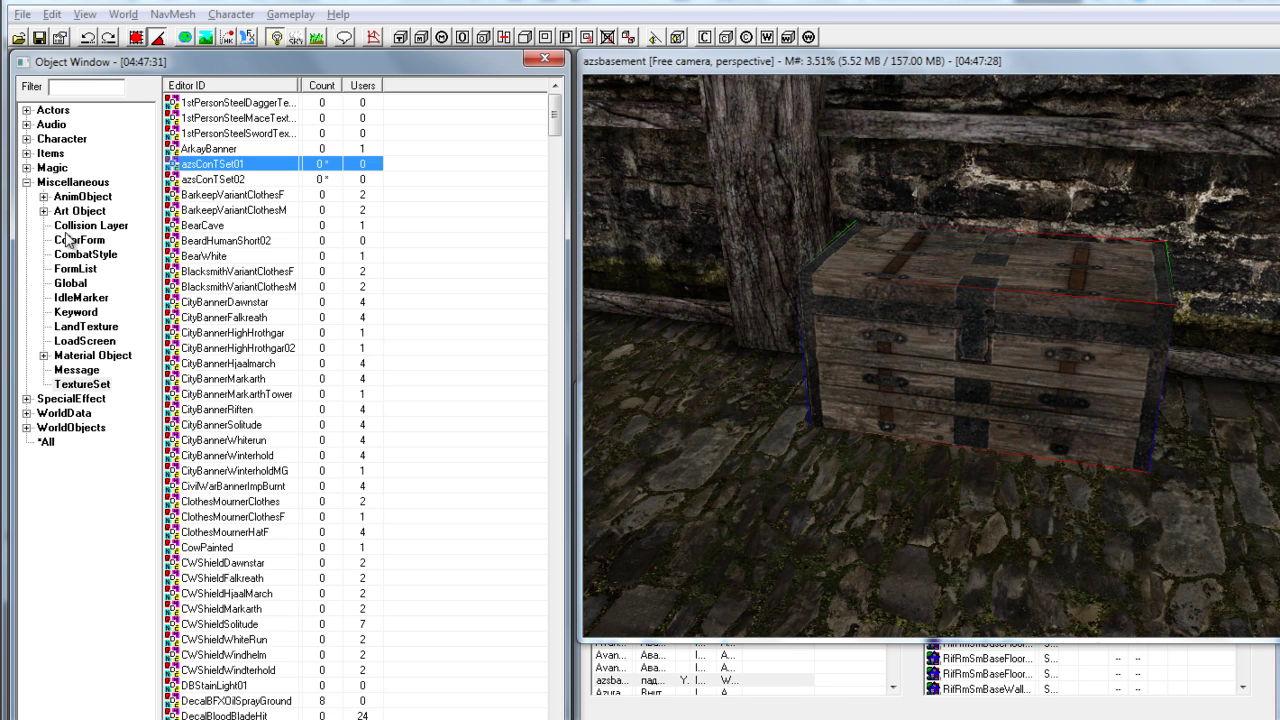
left_click(86, 187)
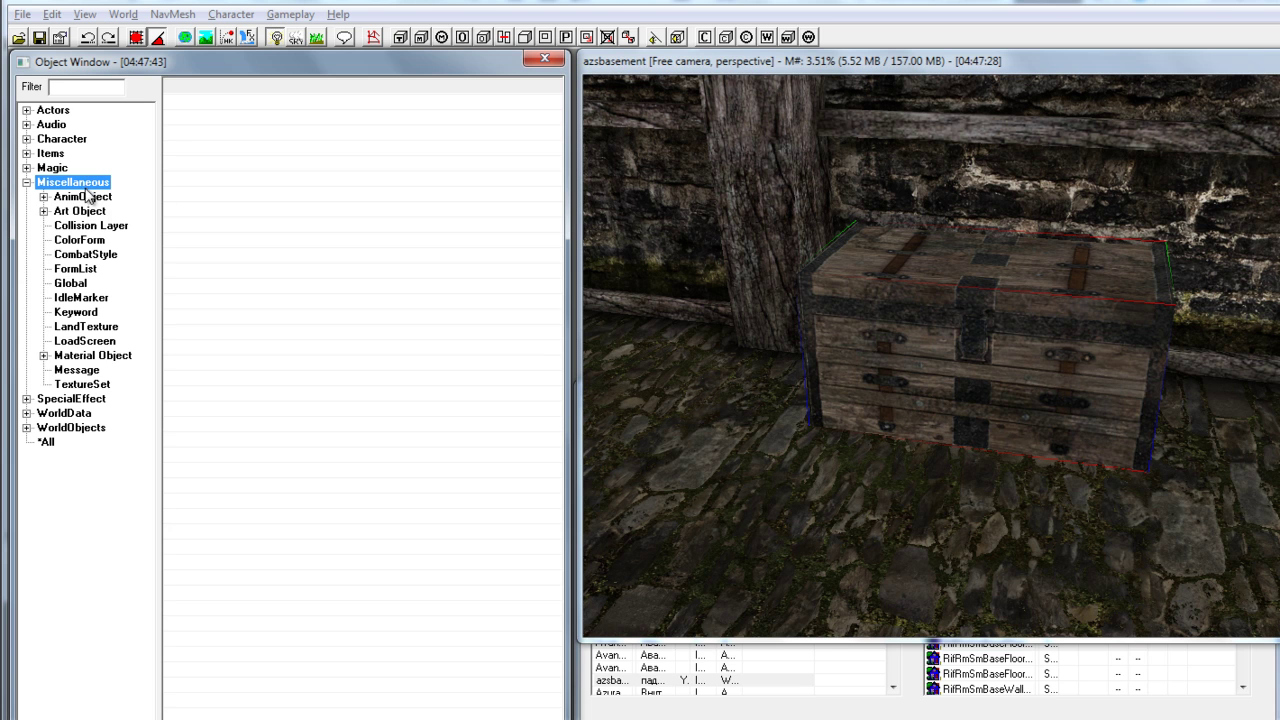
left_click(83, 386)
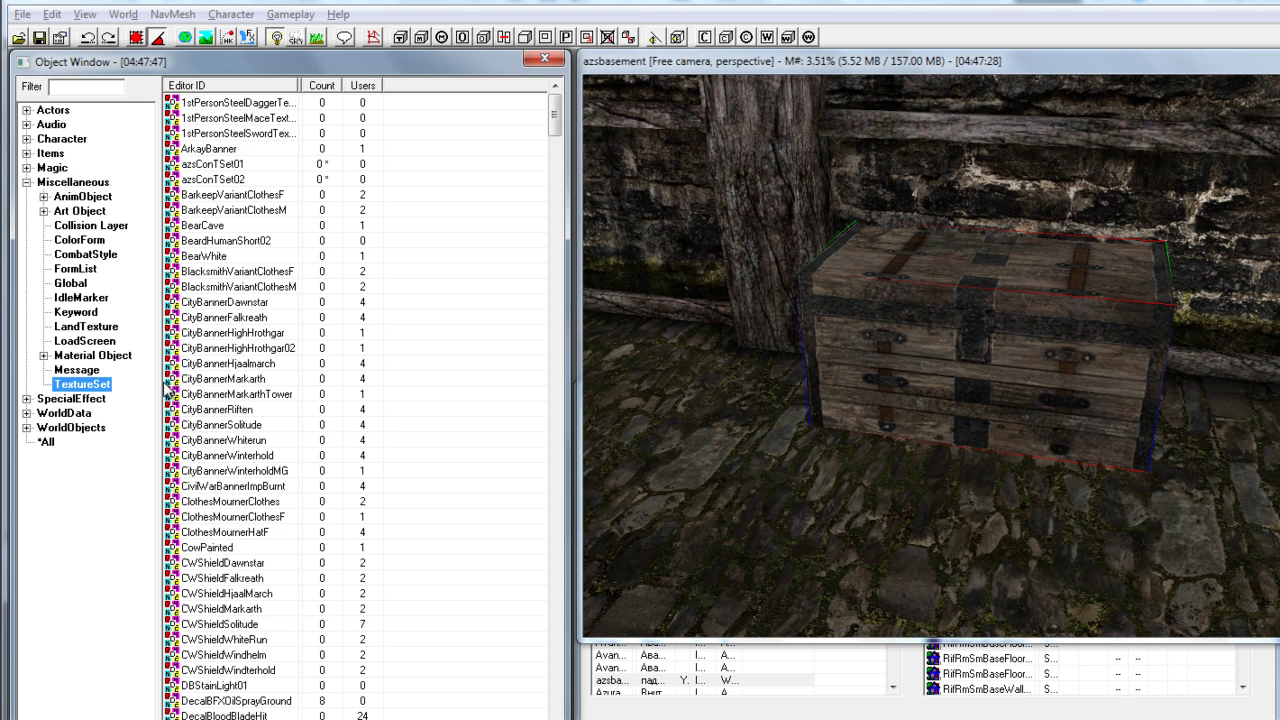
left_click(238, 166)
left_click(235, 181)
left_click(238, 166)
left_click(235, 181)
left_click(238, 166)
Create a new TextureSet and assign azschest01 from Textures\clutter\containers as its Diffuse map
right_click(265, 167)
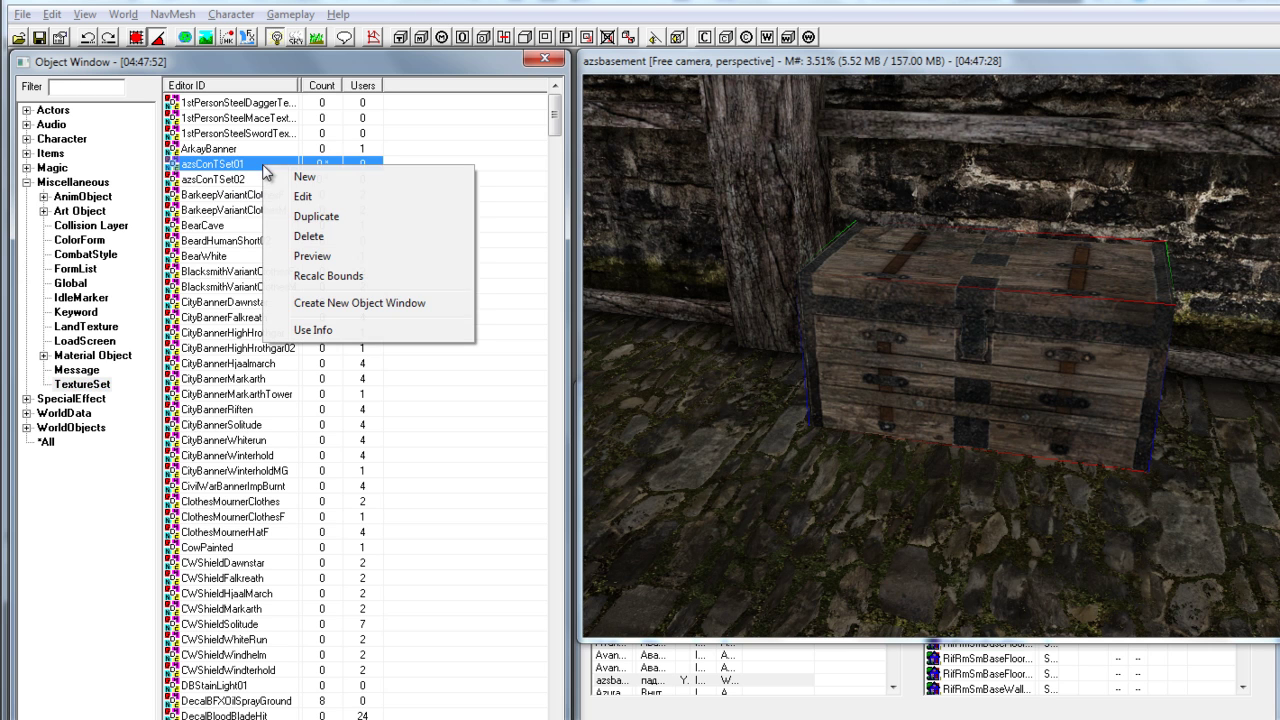
left_click(343, 177)
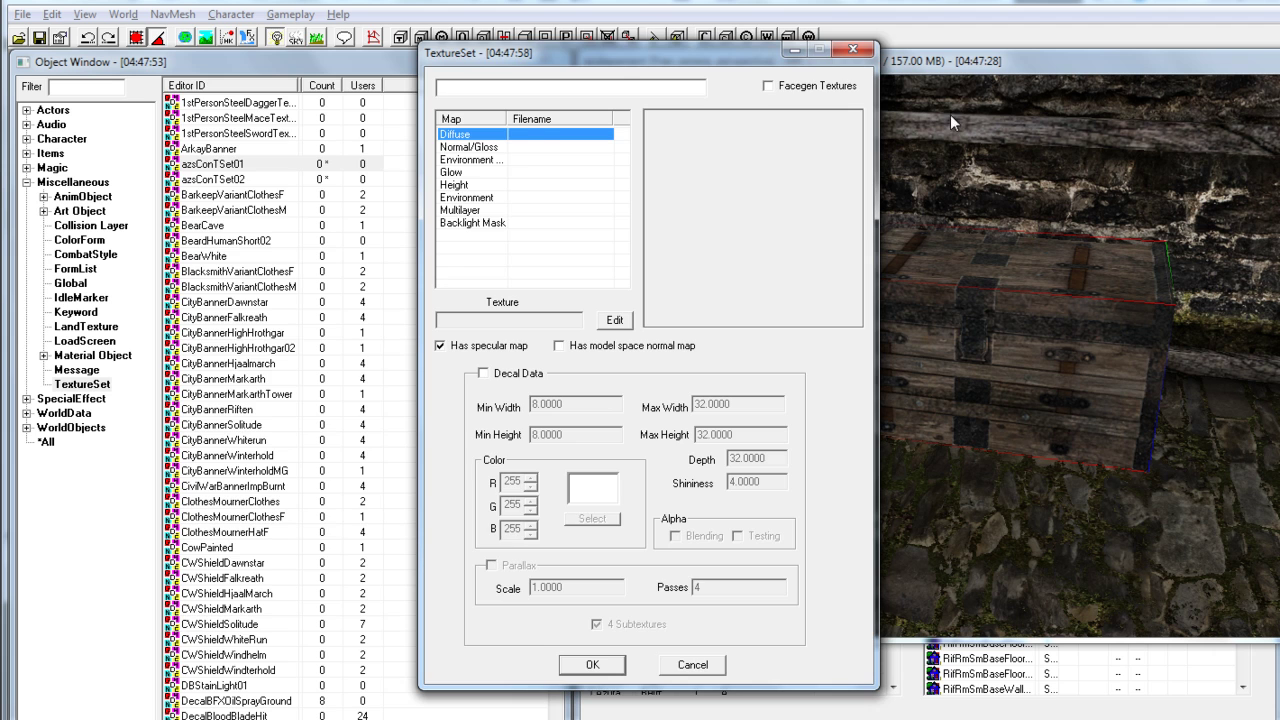
left_click_drag(732, 60, 472, 56)
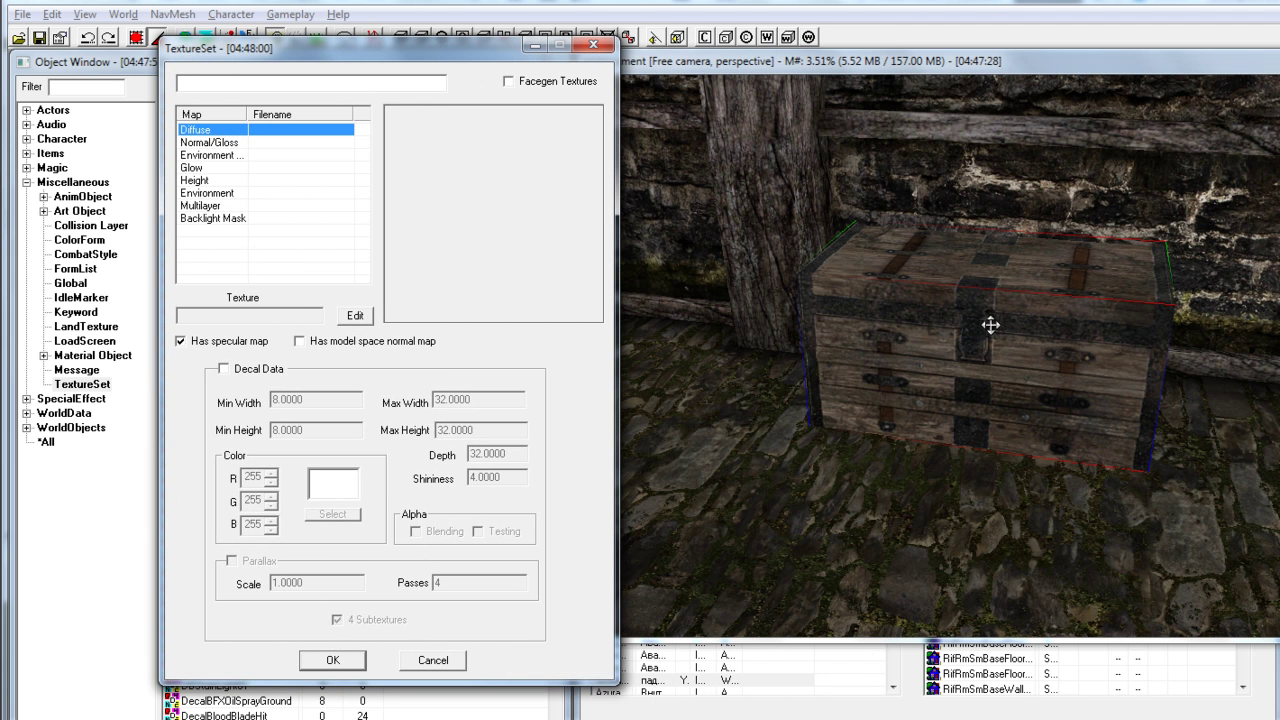
left_click(208, 145)
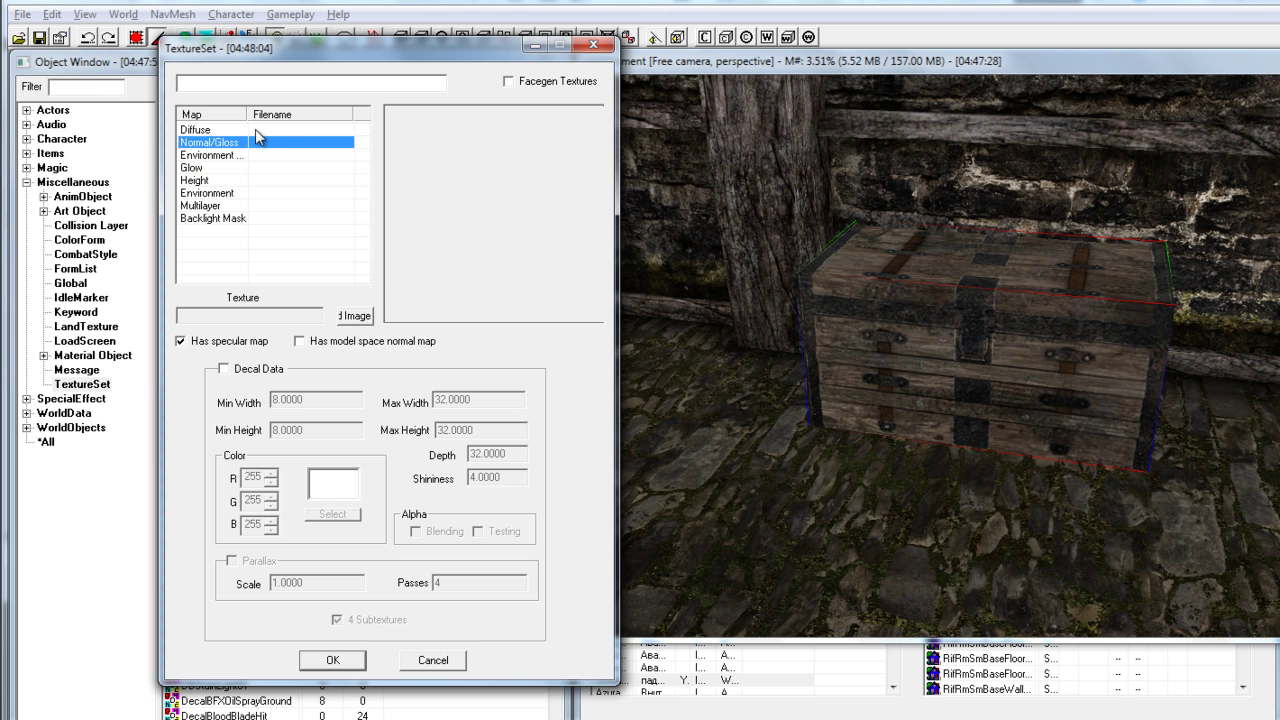
left_click(255, 130)
left_click(350, 316)
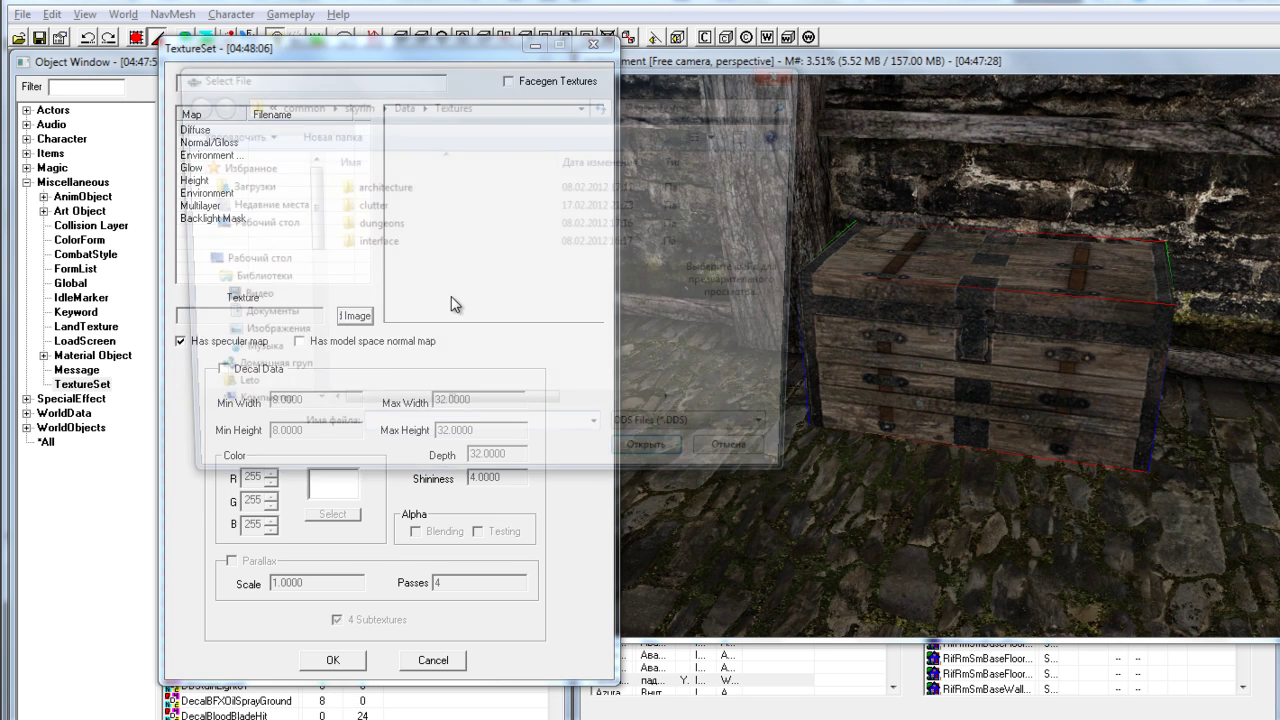
double_click(385, 206)
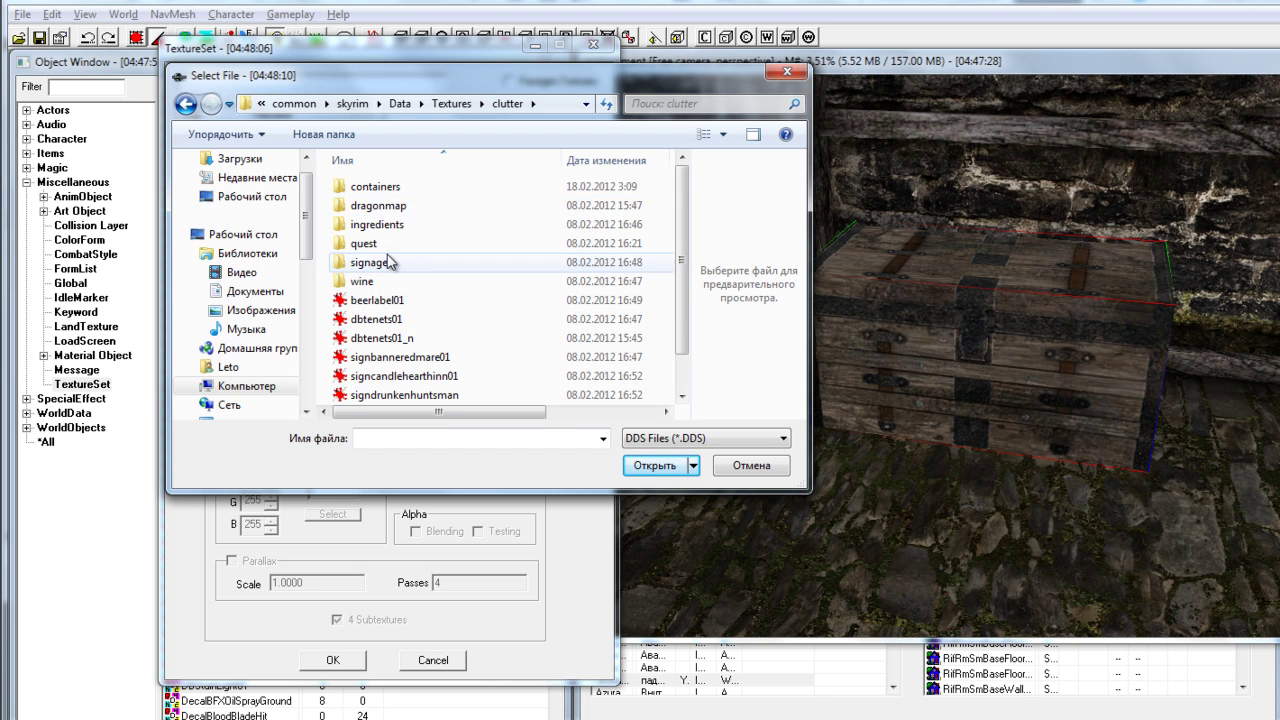
double_click(386, 188)
left_click(386, 190)
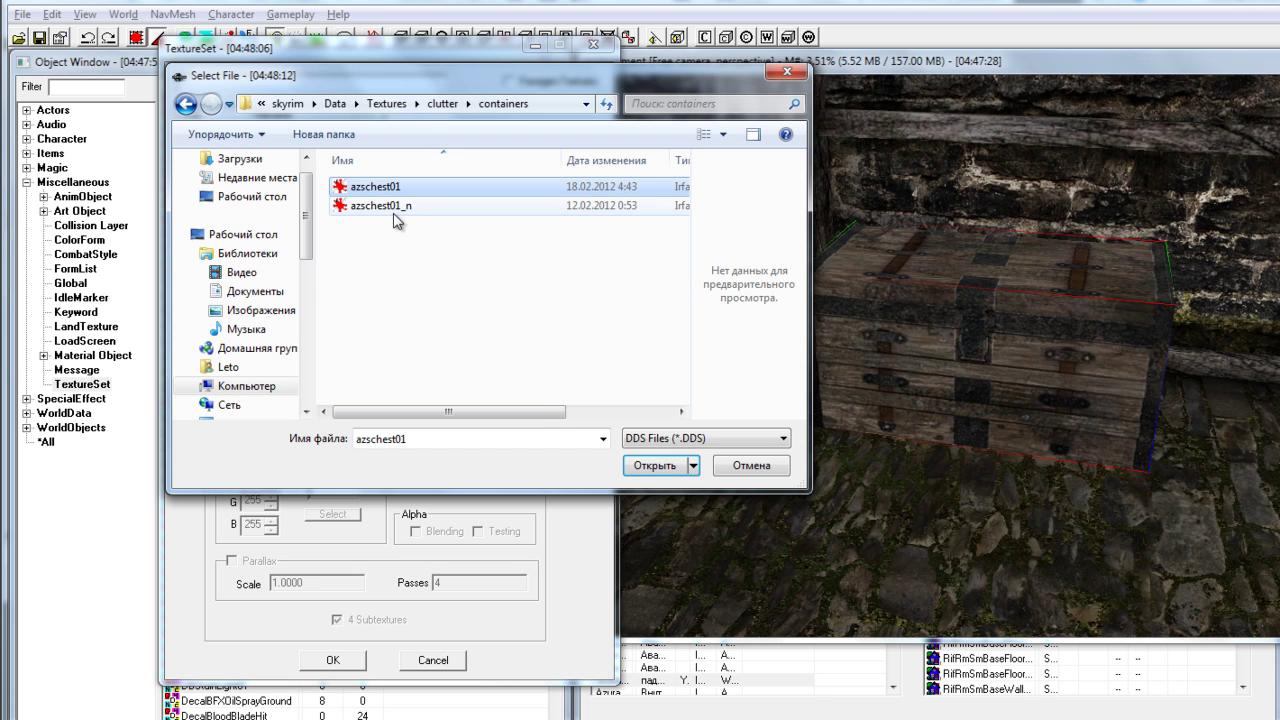
left_click(650, 466)
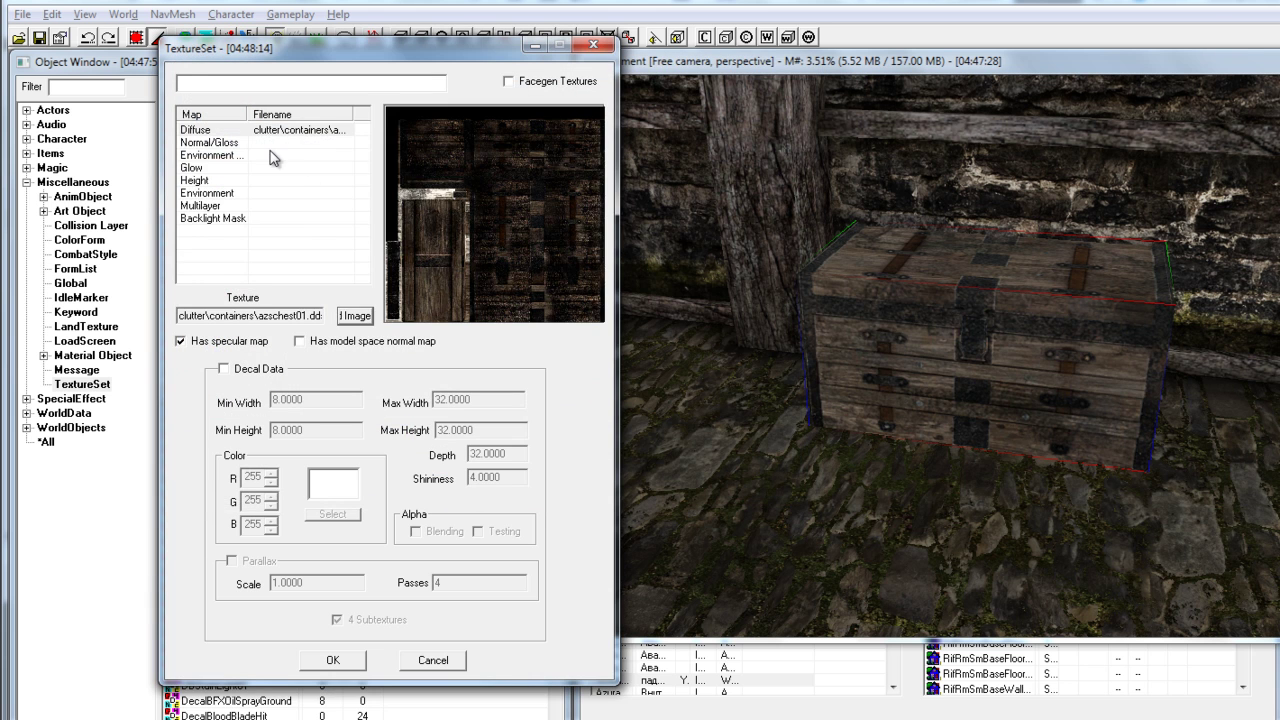
Assign azschest01_n from Textures\clutter\containers as the texture set's Normal/Gloss map
left_click(268, 143)
left_click(355, 315)
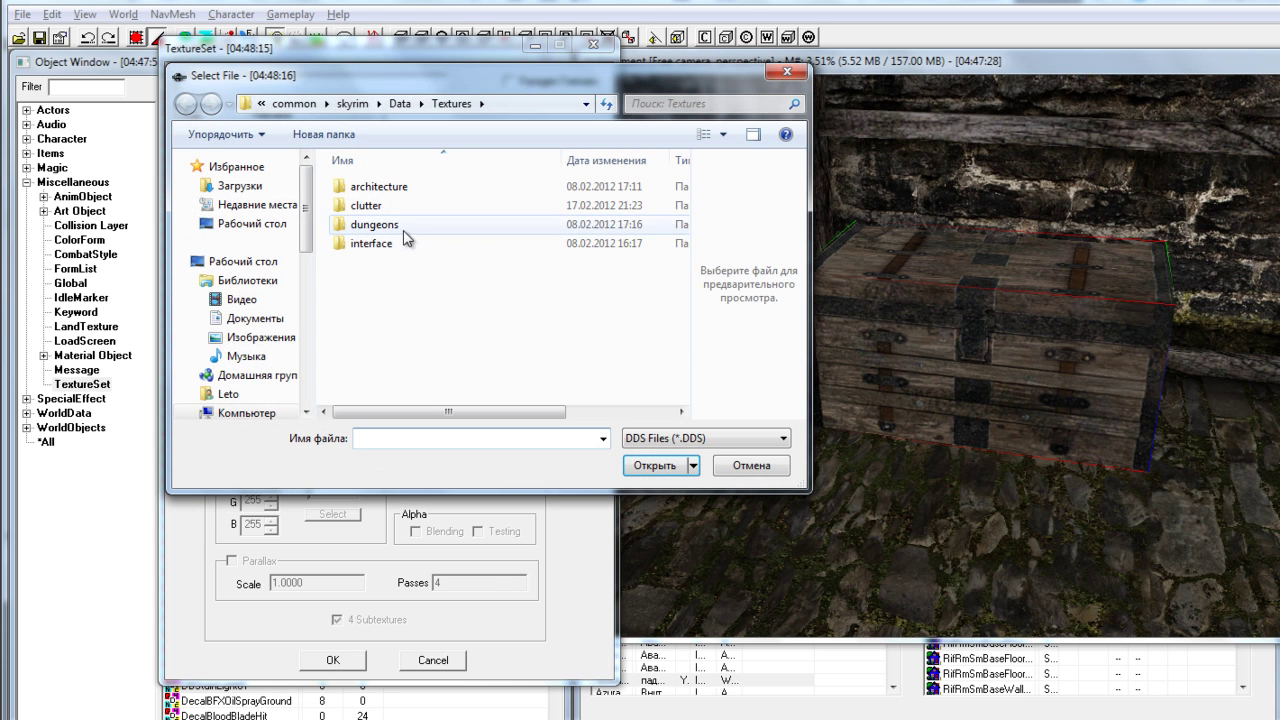
double_click(368, 206)
double_click(390, 190)
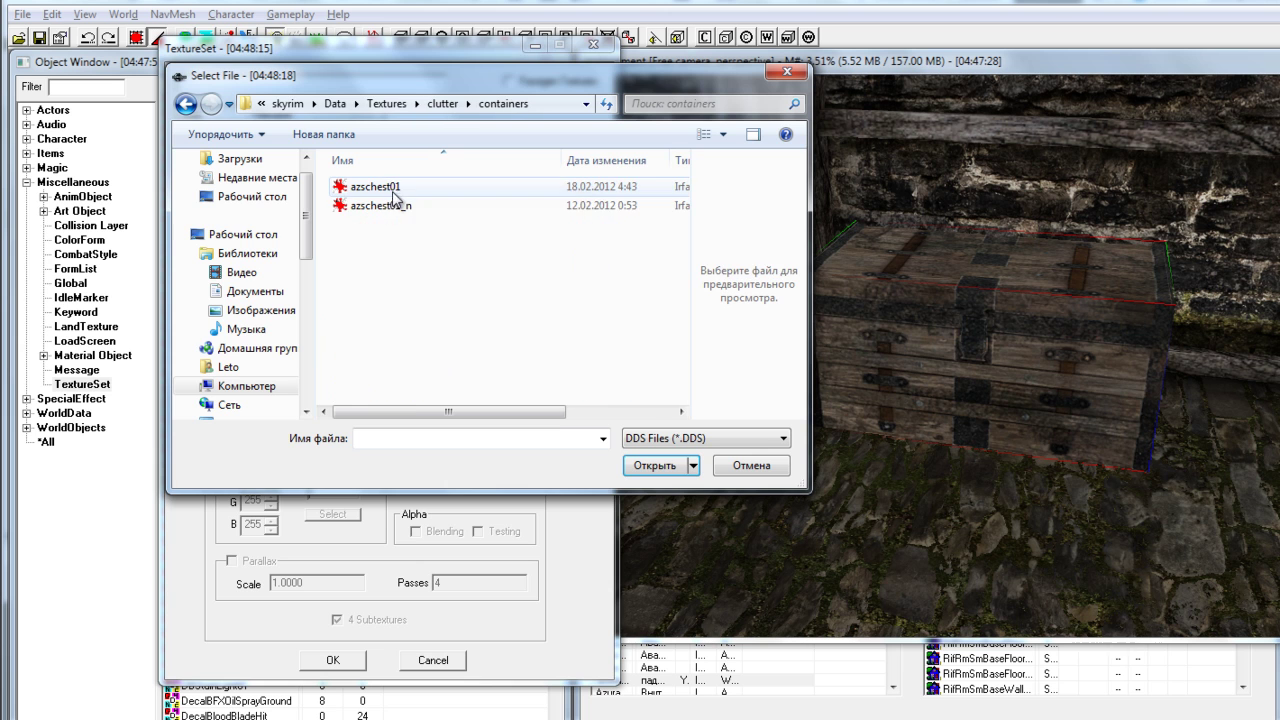
left_click(392, 209)
left_click(630, 465)
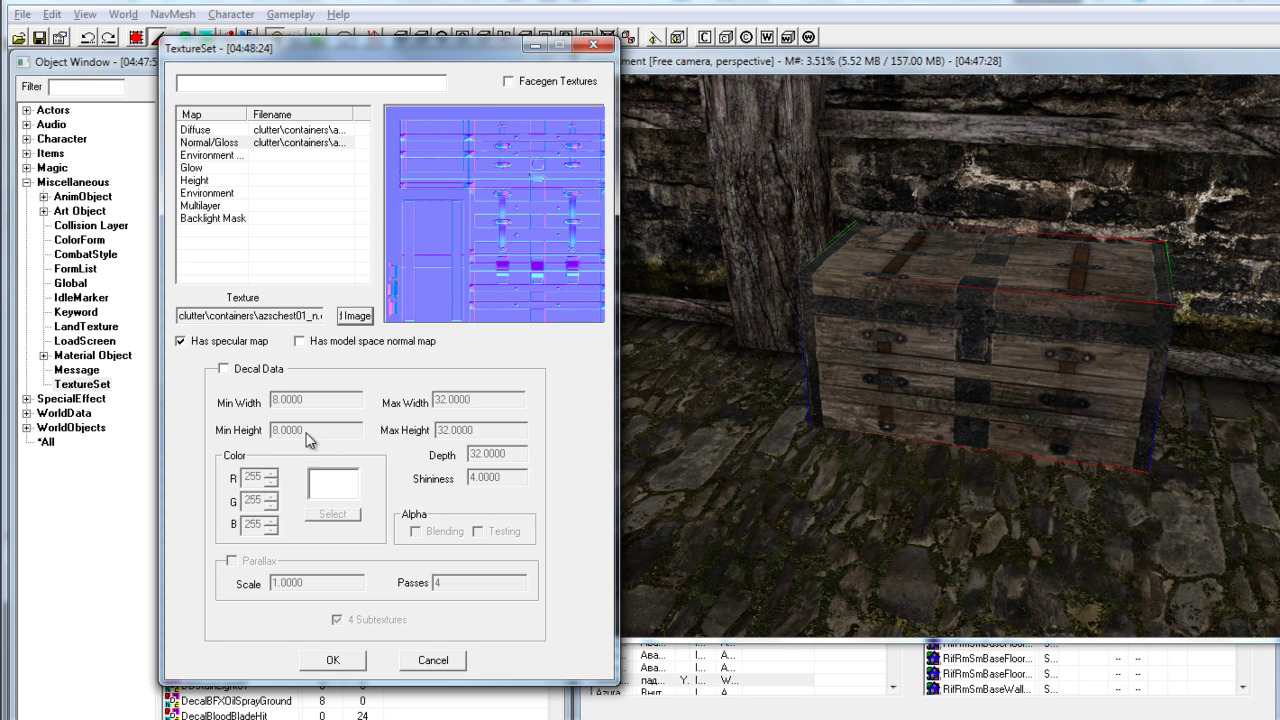
Enable Decal Data for the texture set, give it the ID azsConTSet03, and save it
left_click(223, 368)
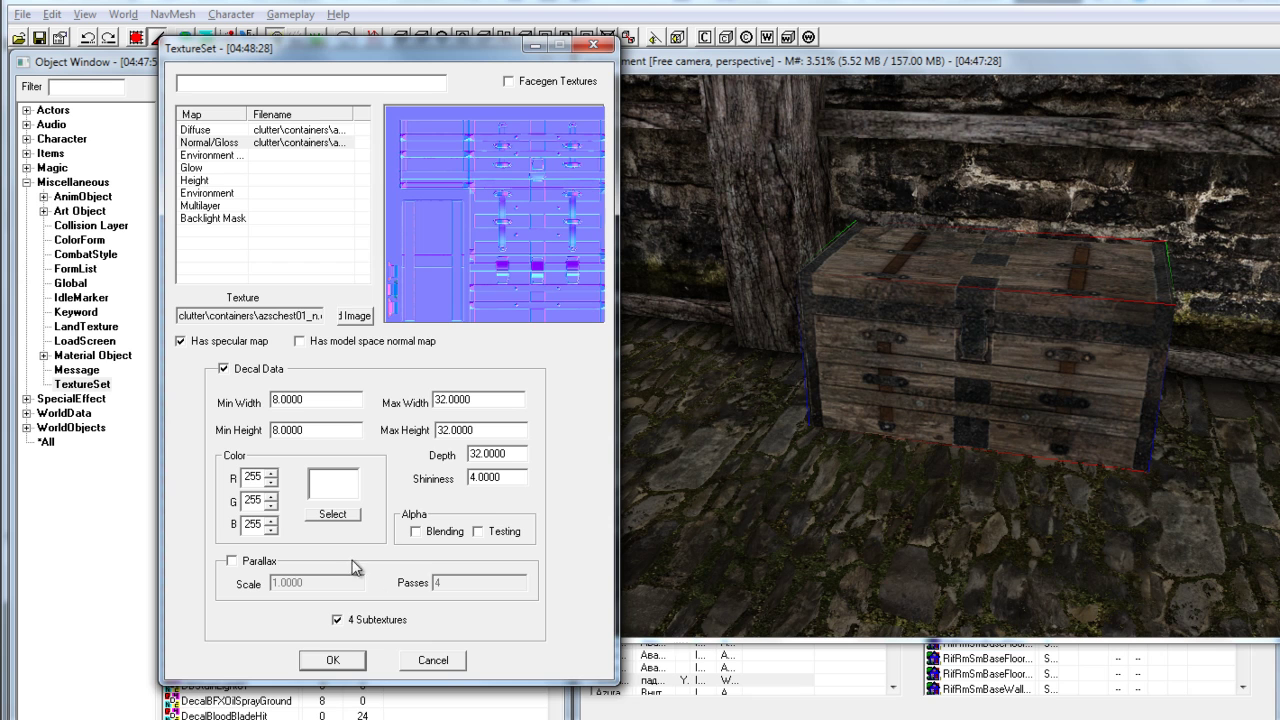
left_click(222, 86)
type("azs")
left_click_drag(223, 56, 525, 65)
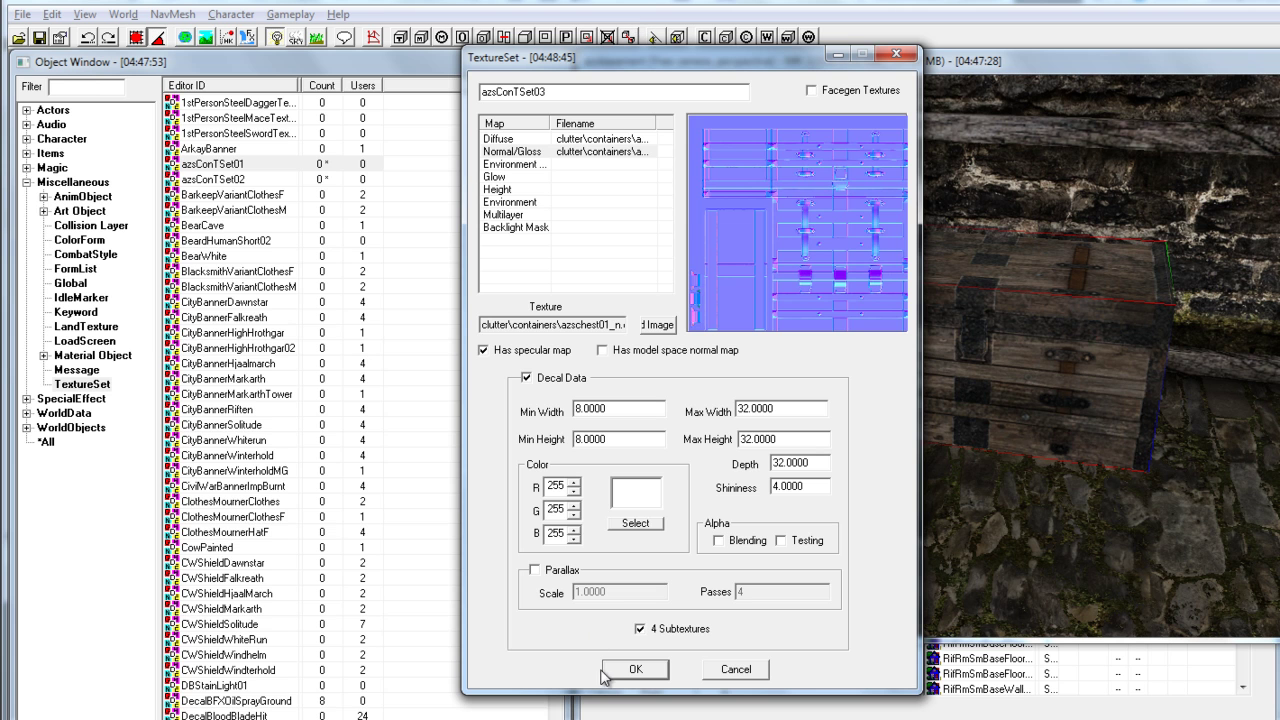
left_click(633, 670)
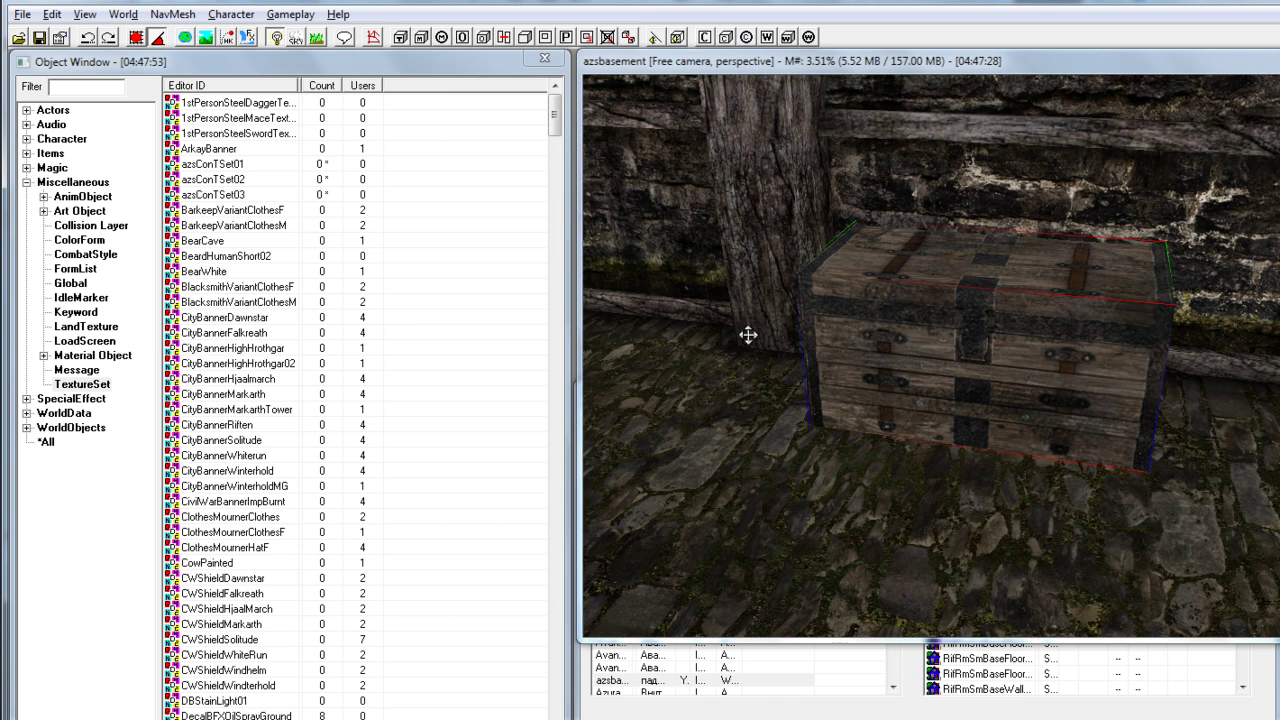
Open the base container azsChest01 of the chest placed in the azsbasement cell, and bring up its model data
left_click(891, 294)
scroll(890, 294, "down", 3)
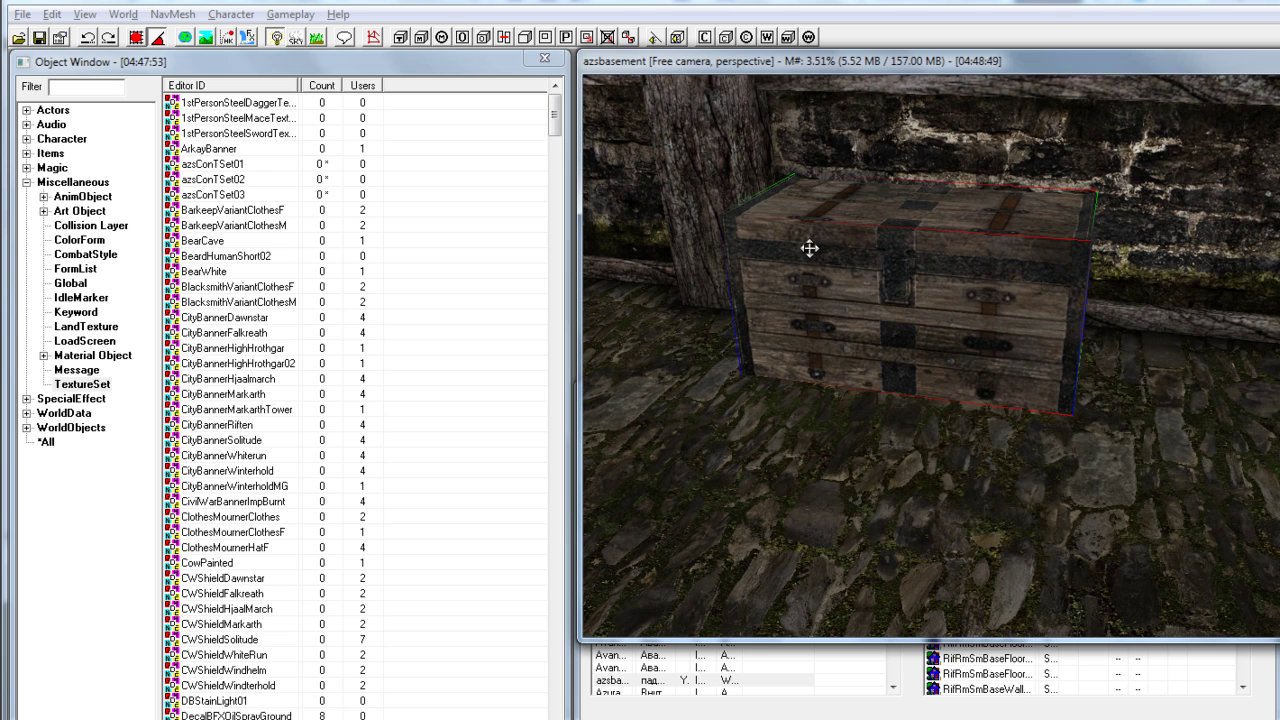
double_click(842, 248)
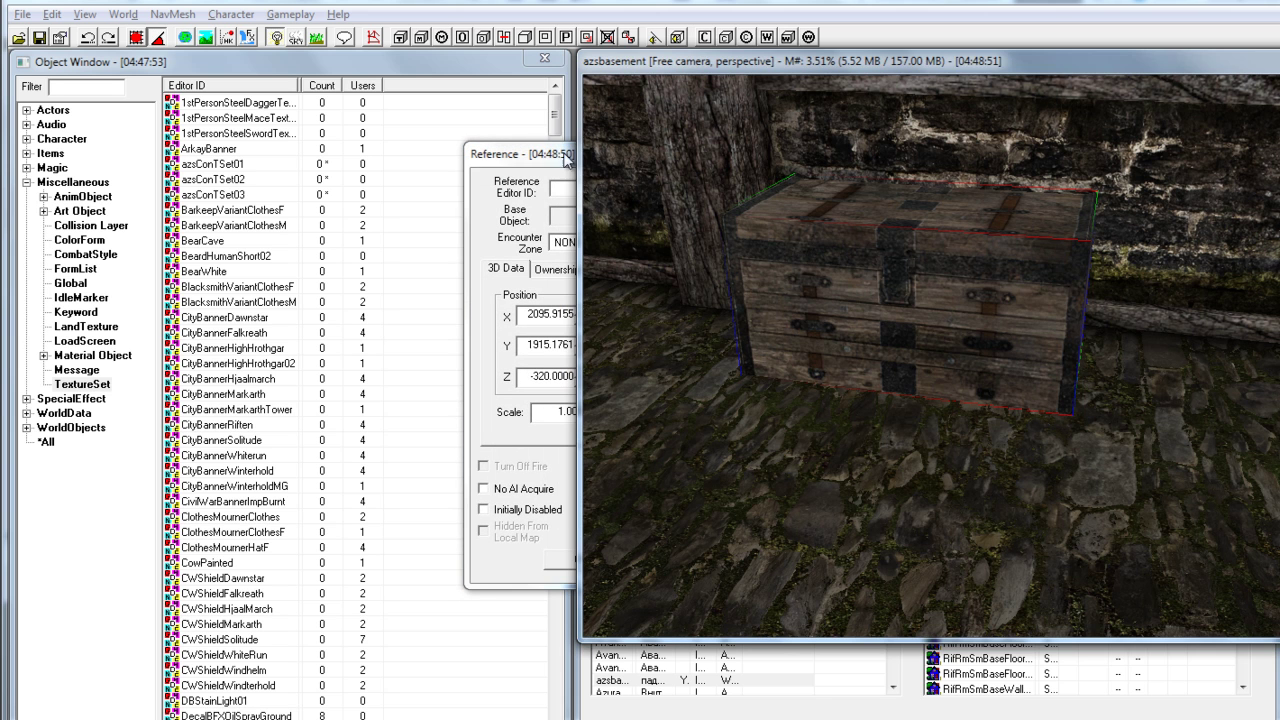
left_click(567, 158)
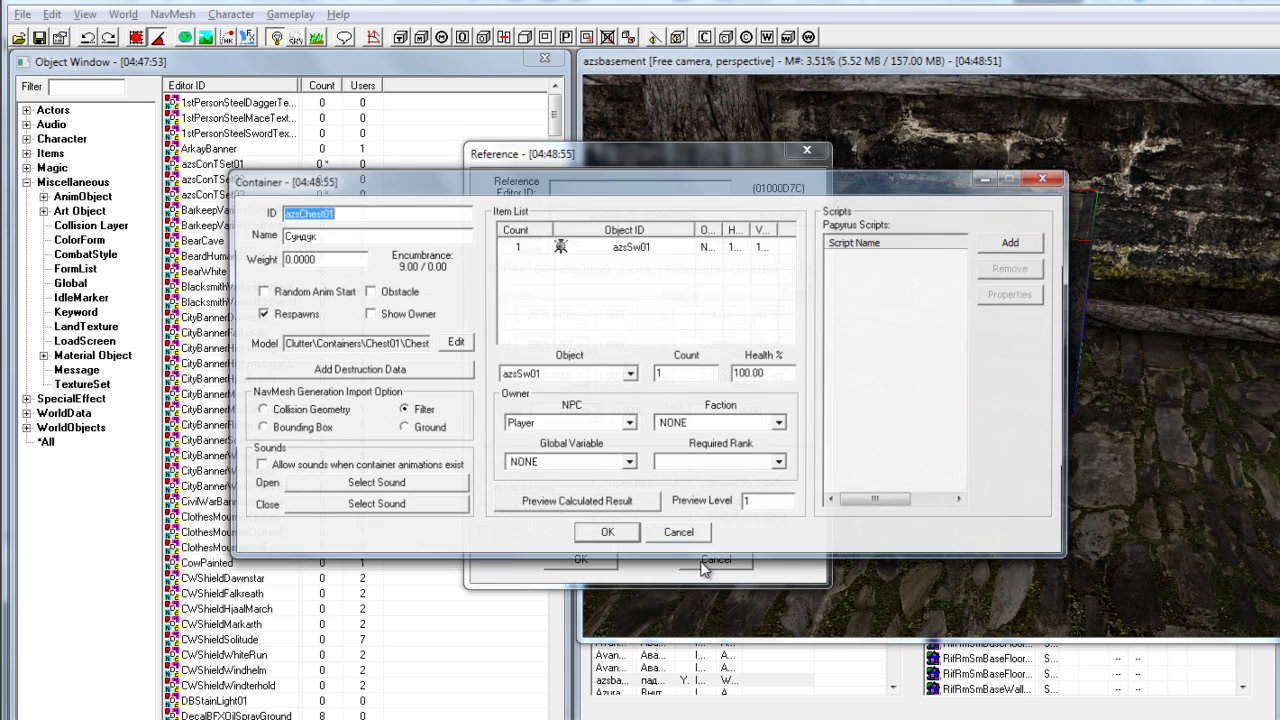
left_click(714, 559)
left_click(496, 192)
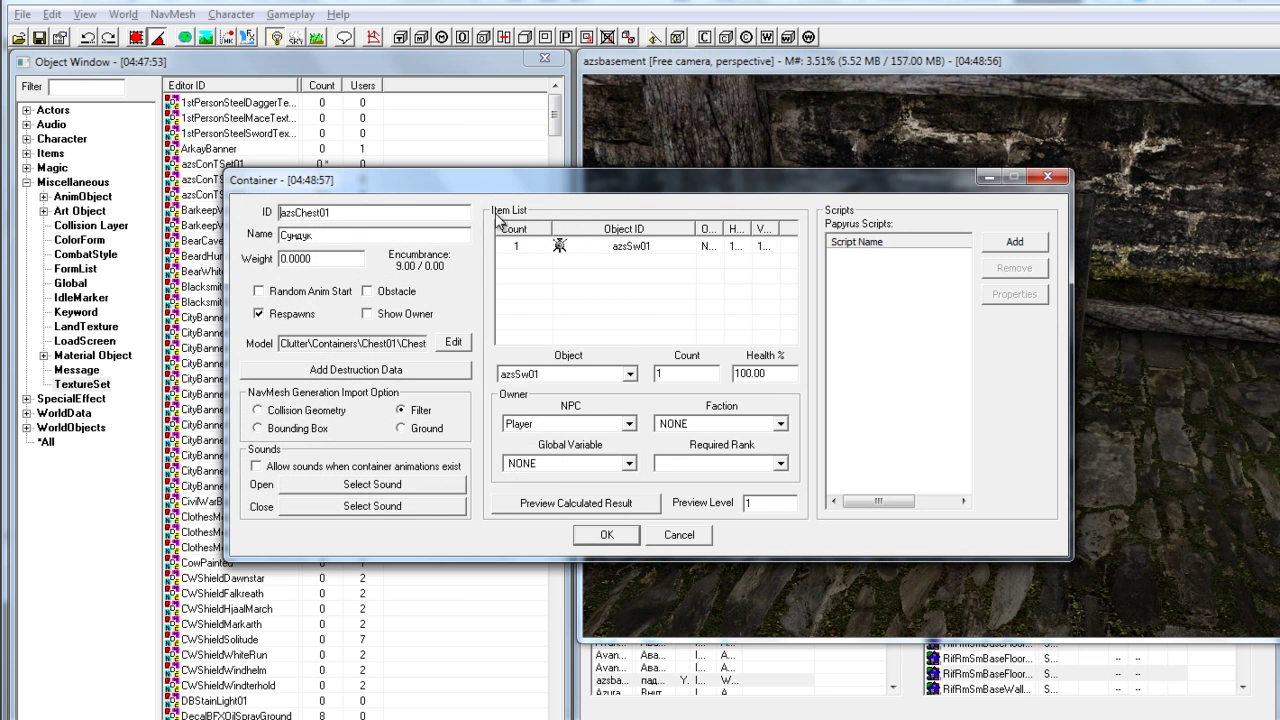
left_click(453, 342)
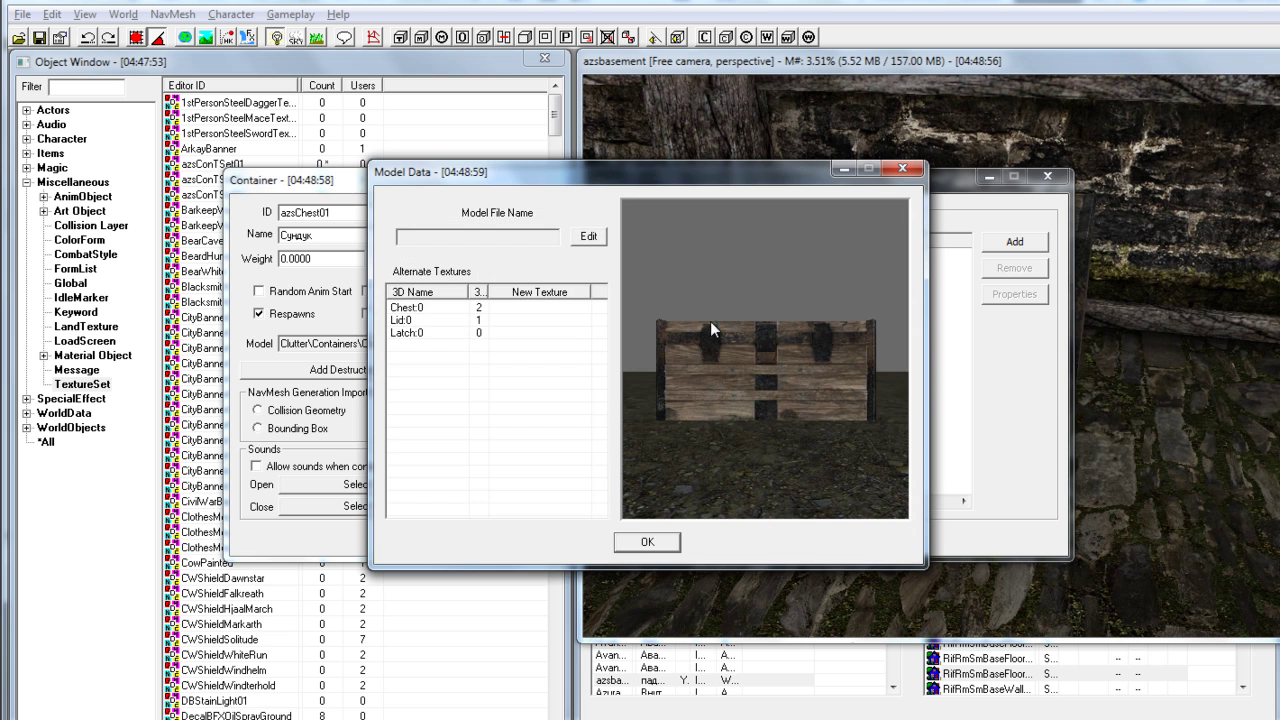
Examine the chest's model preview from several sides alongside the Chest:0 entry in its alternate textures
left_click_drag(716, 345, 275, 367)
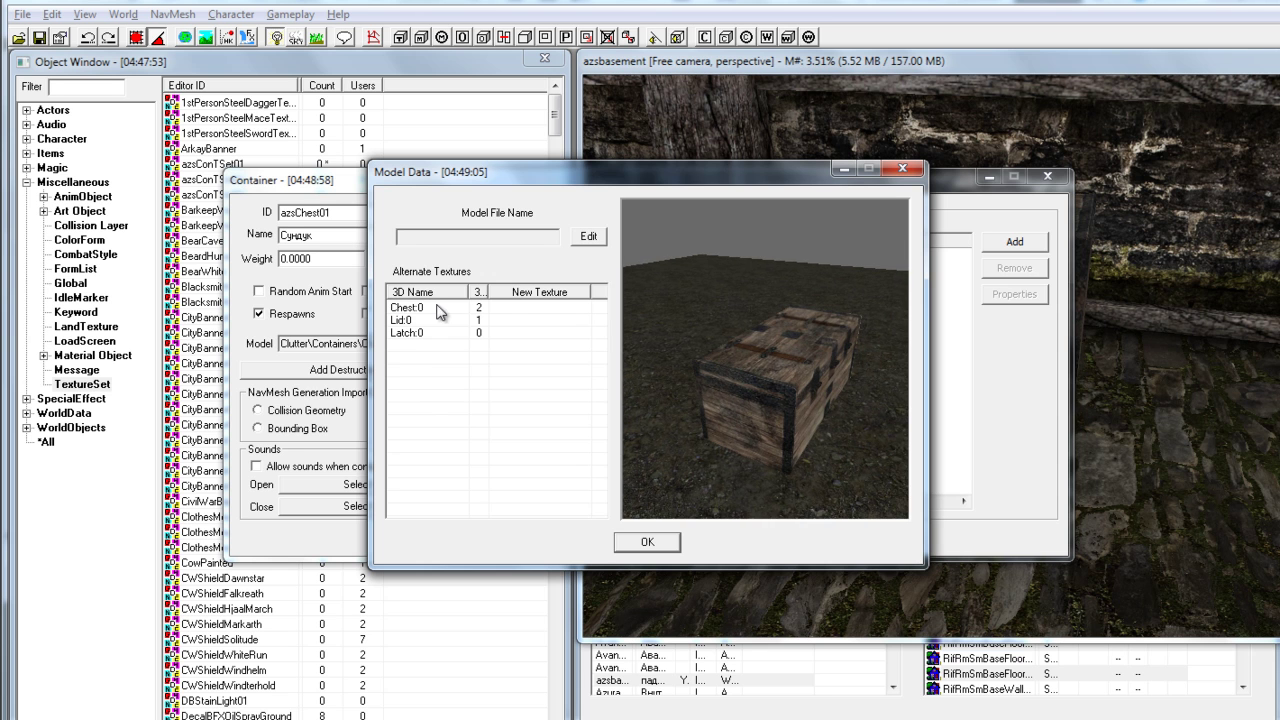
left_click_drag(798, 386, 574, 404)
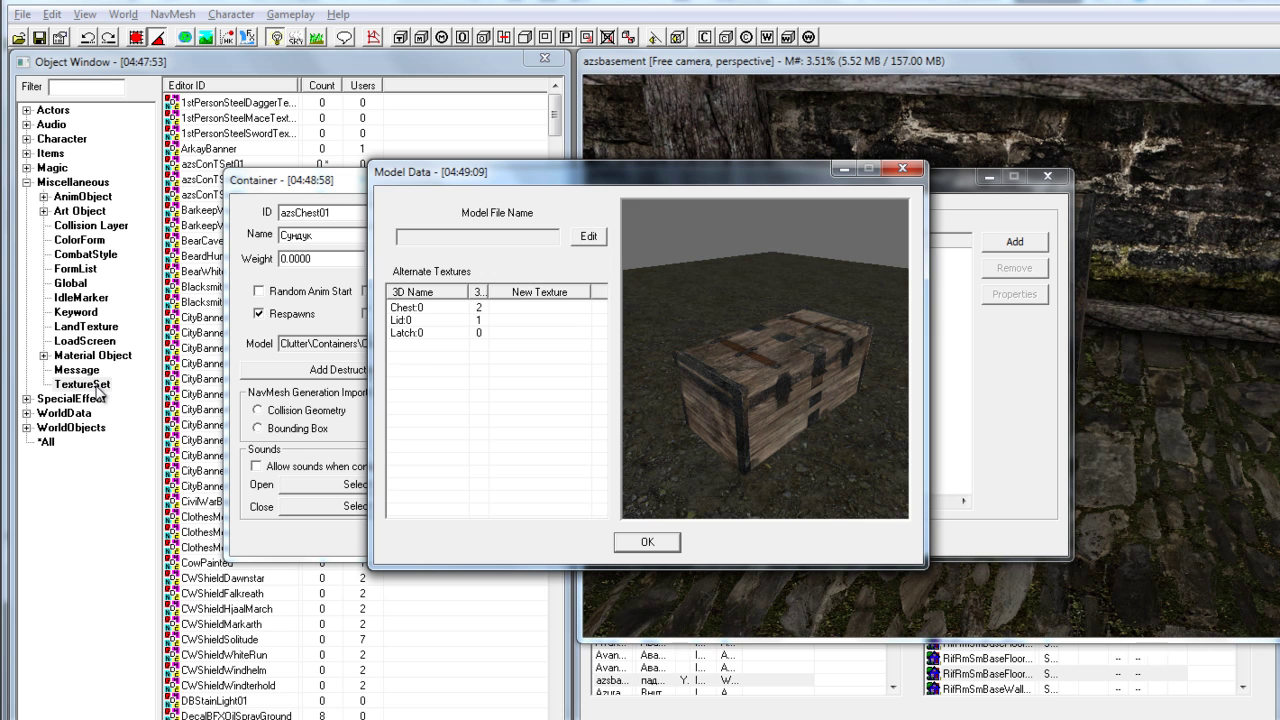
left_click_drag(890, 355, 495, 352)
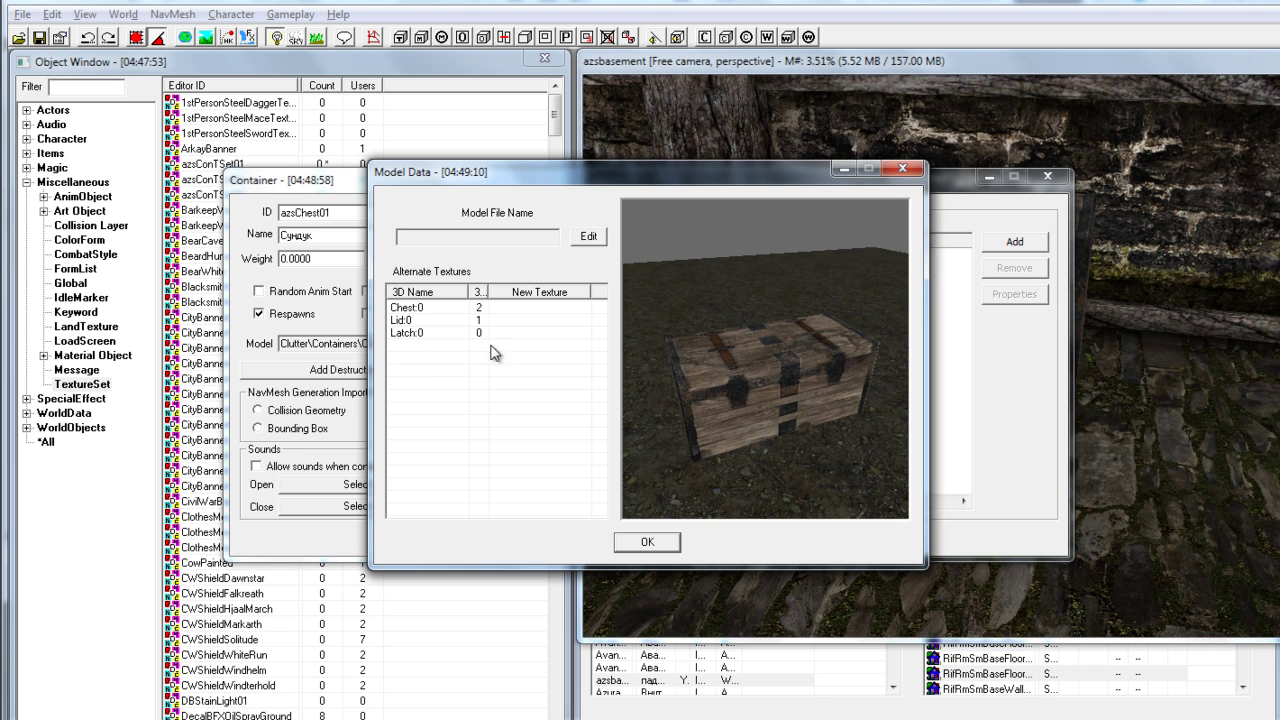
left_click(403, 308)
left_click(696, 410)
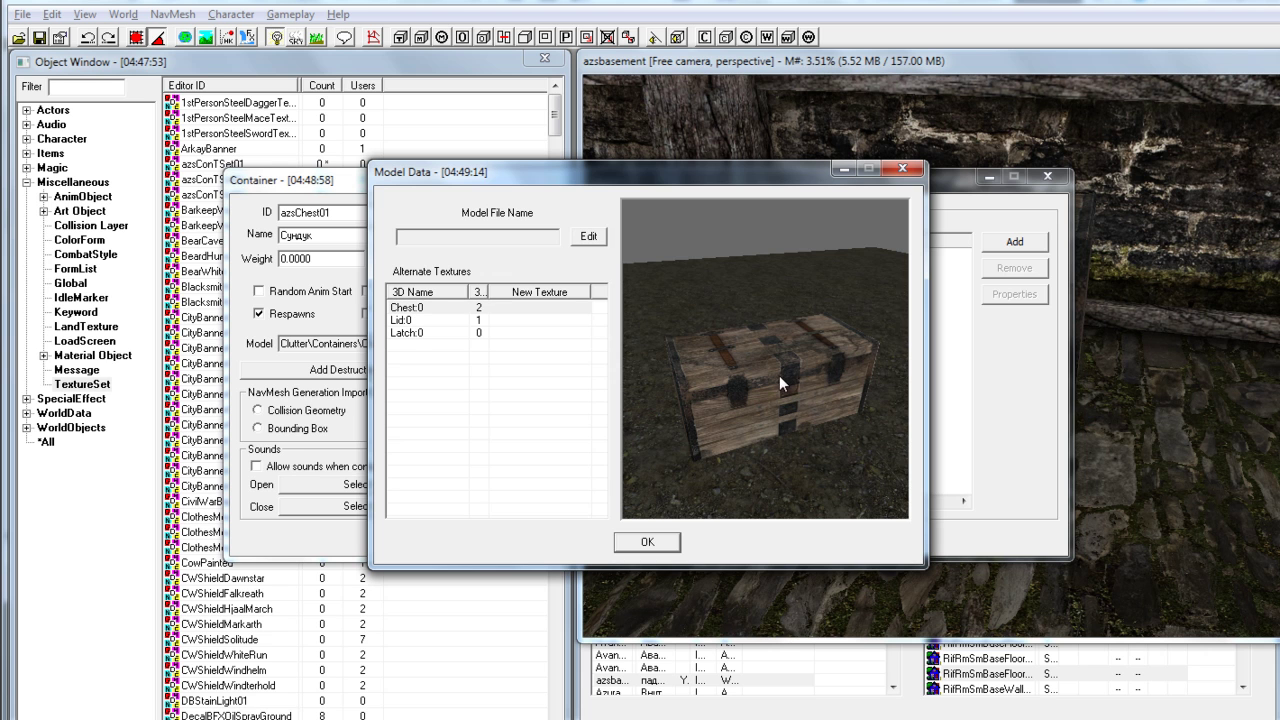
left_click_drag(845, 353, 694, 339)
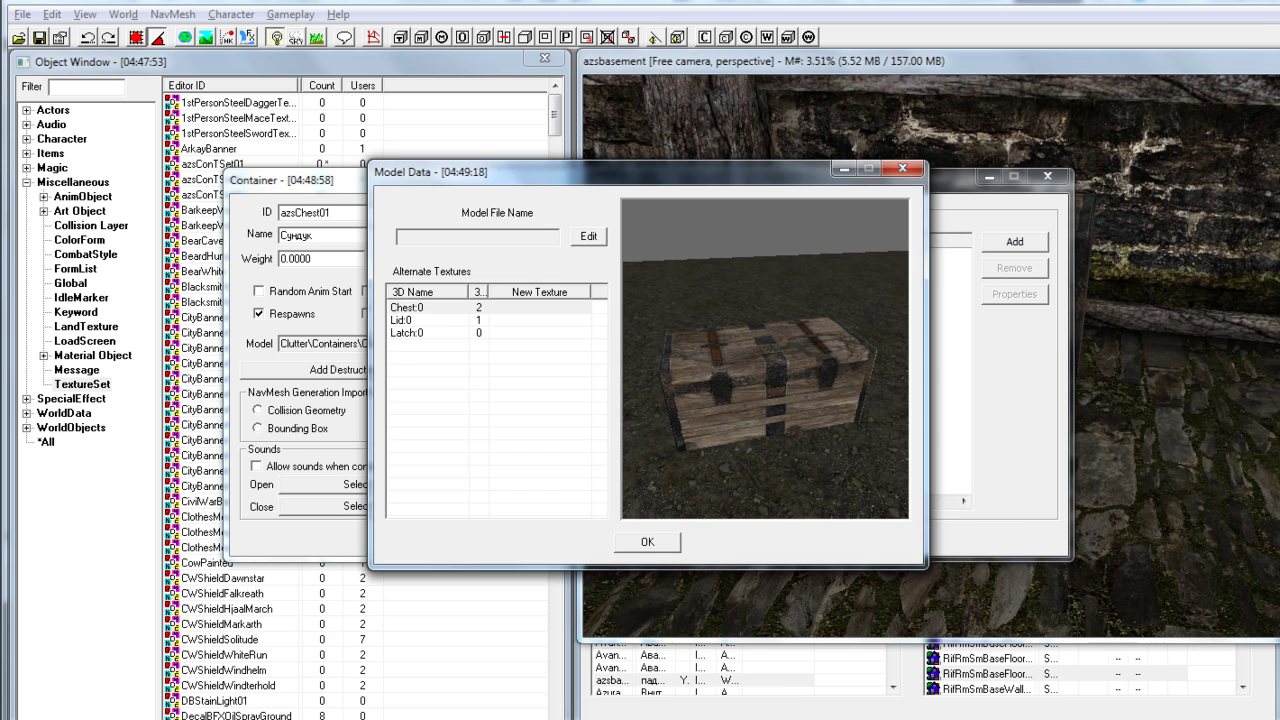
Switch to the file manager and open the folder e:\TESGames\skymod\data\meshes\clutter\containers\chest01
key("alt+Tab")
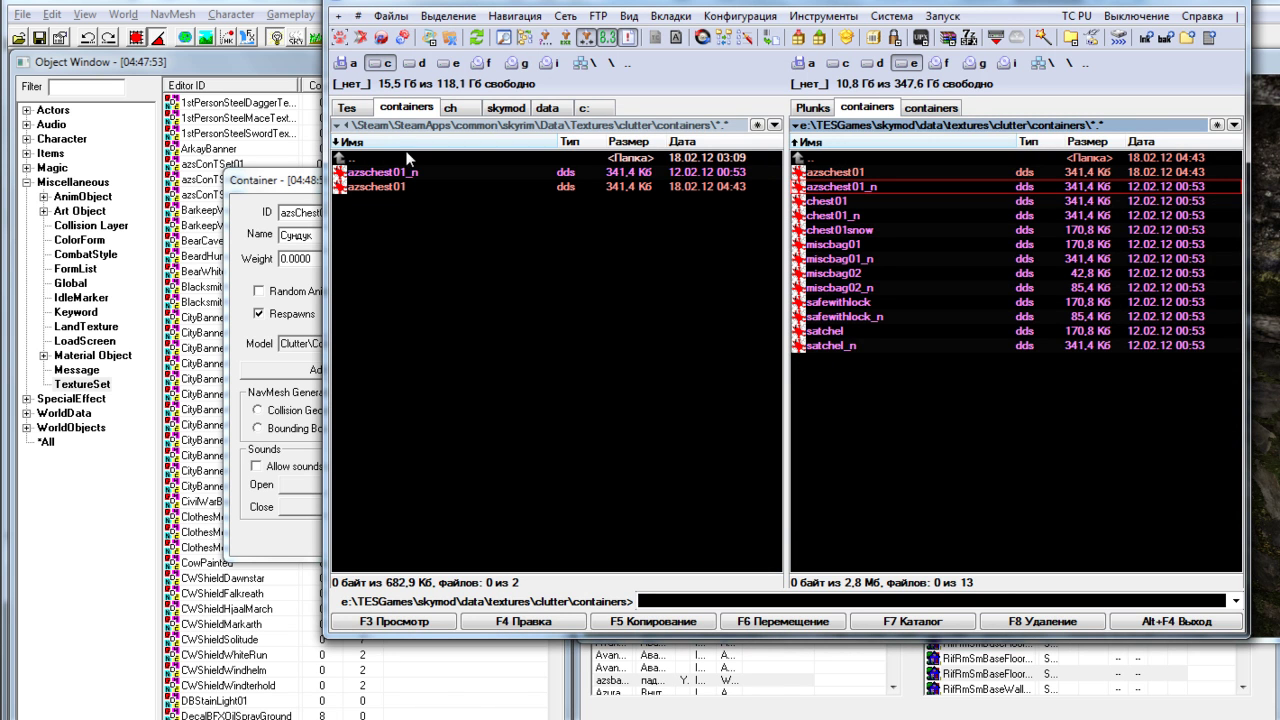
left_click(943, 108)
left_click(862, 167)
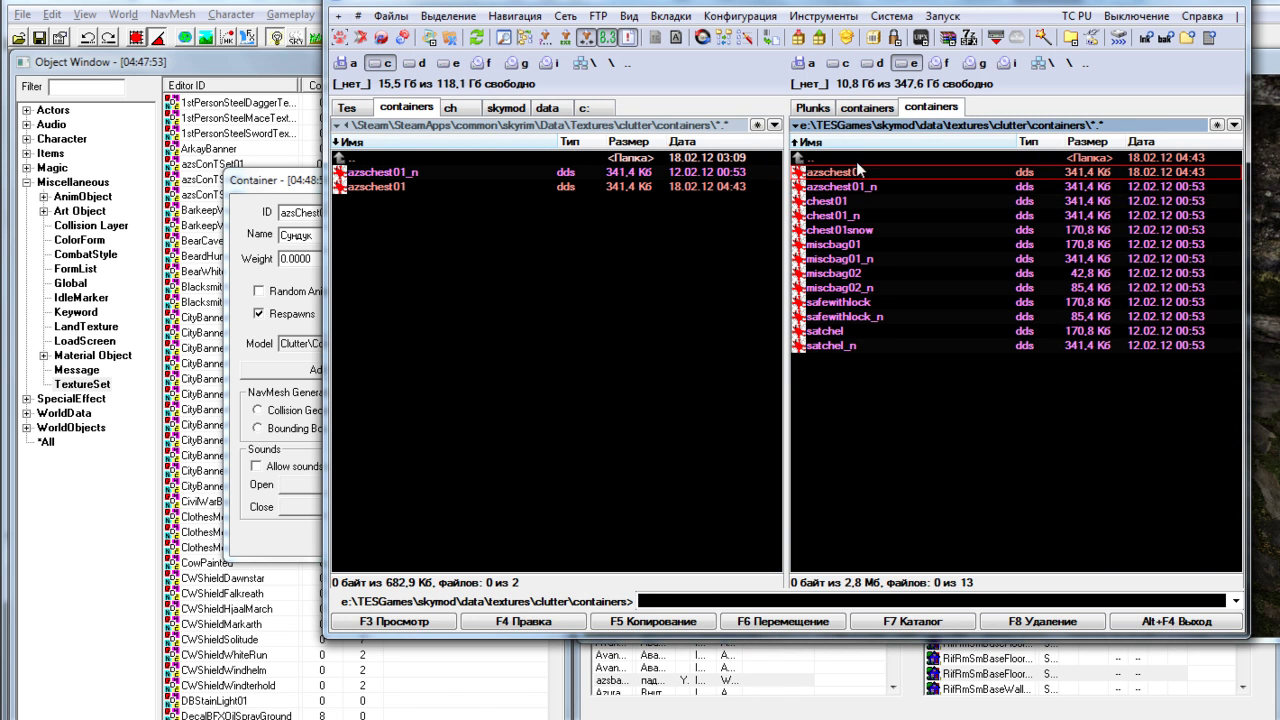
double_click(854, 158)
double_click(854, 158)
double_click(854, 158)
double_click(842, 187)
double_click(833, 258)
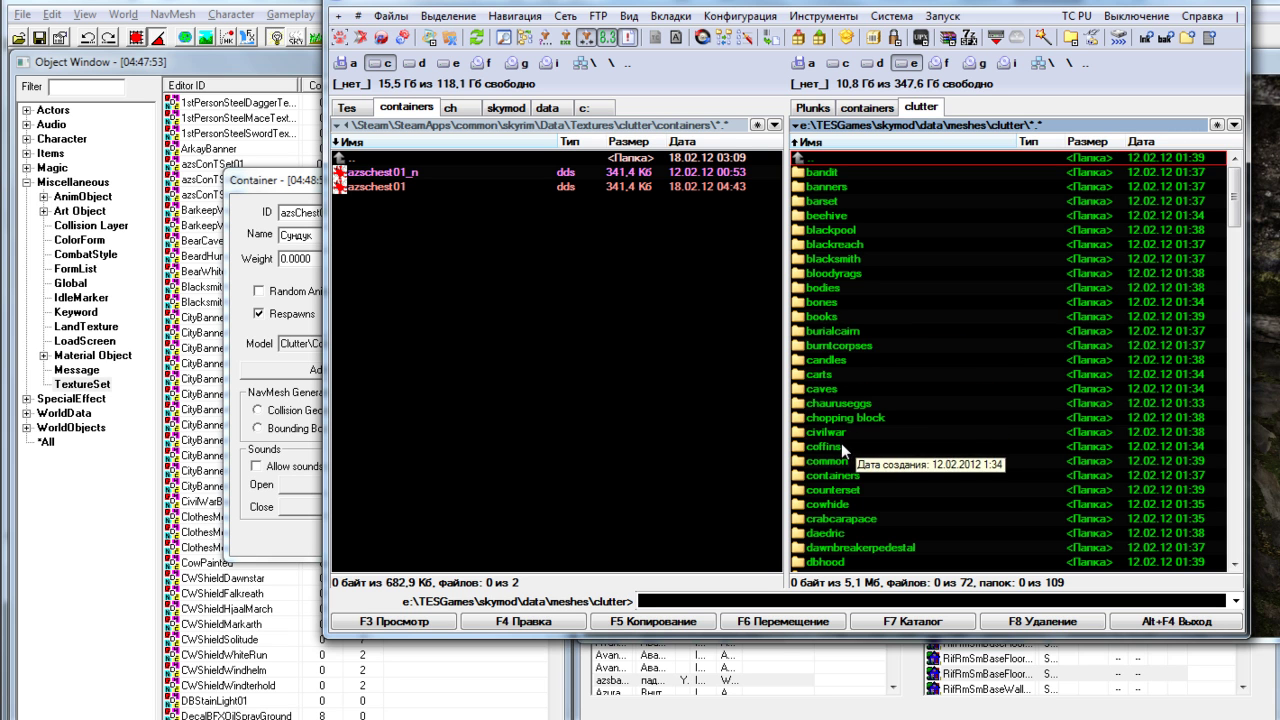
double_click(833, 475)
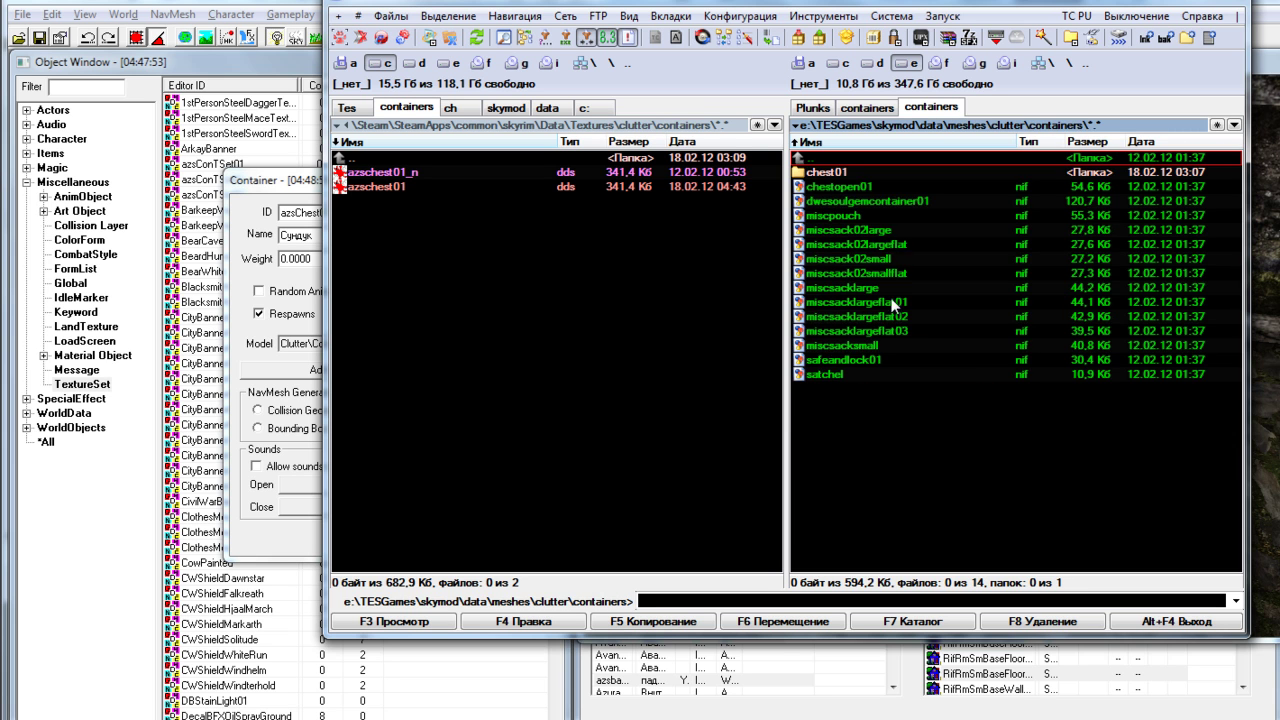
double_click(833, 175)
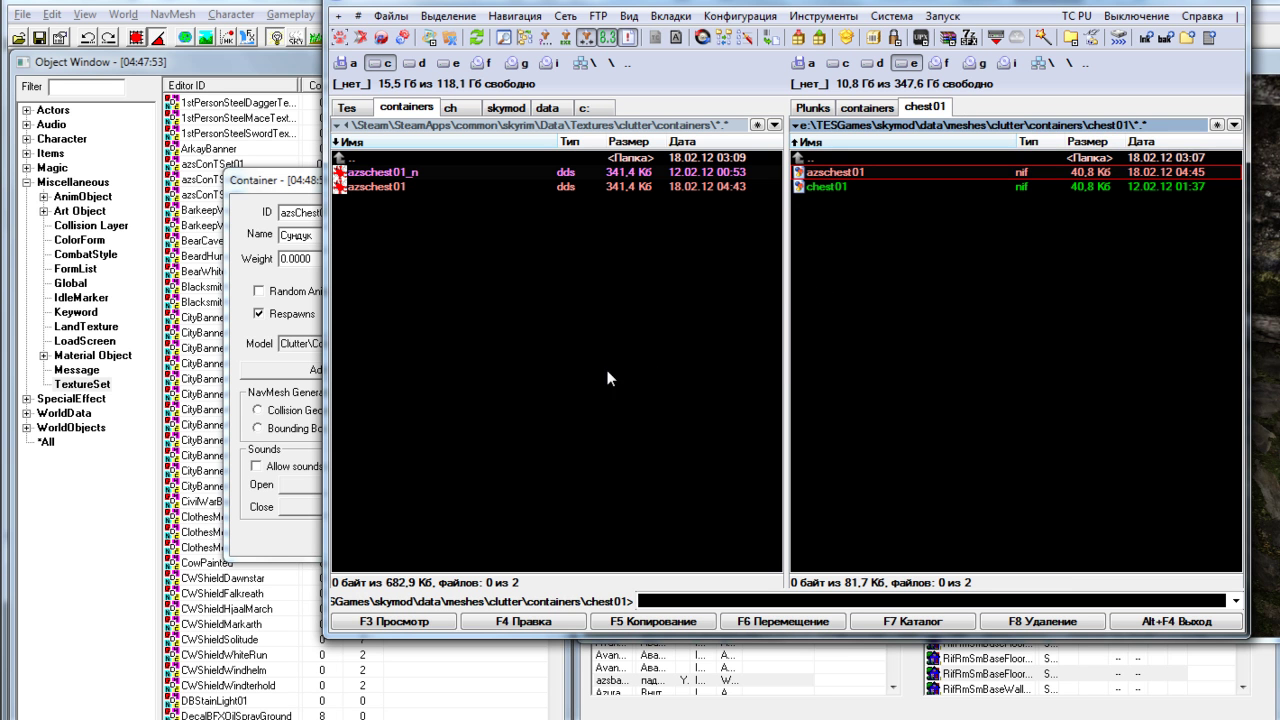
Open azschest01.nif in NifSkope and examine the mesh shapes in its block list, including Lid:0
key("Return")
left_click_drag(763, 378, 881, 262)
left_click(881, 262)
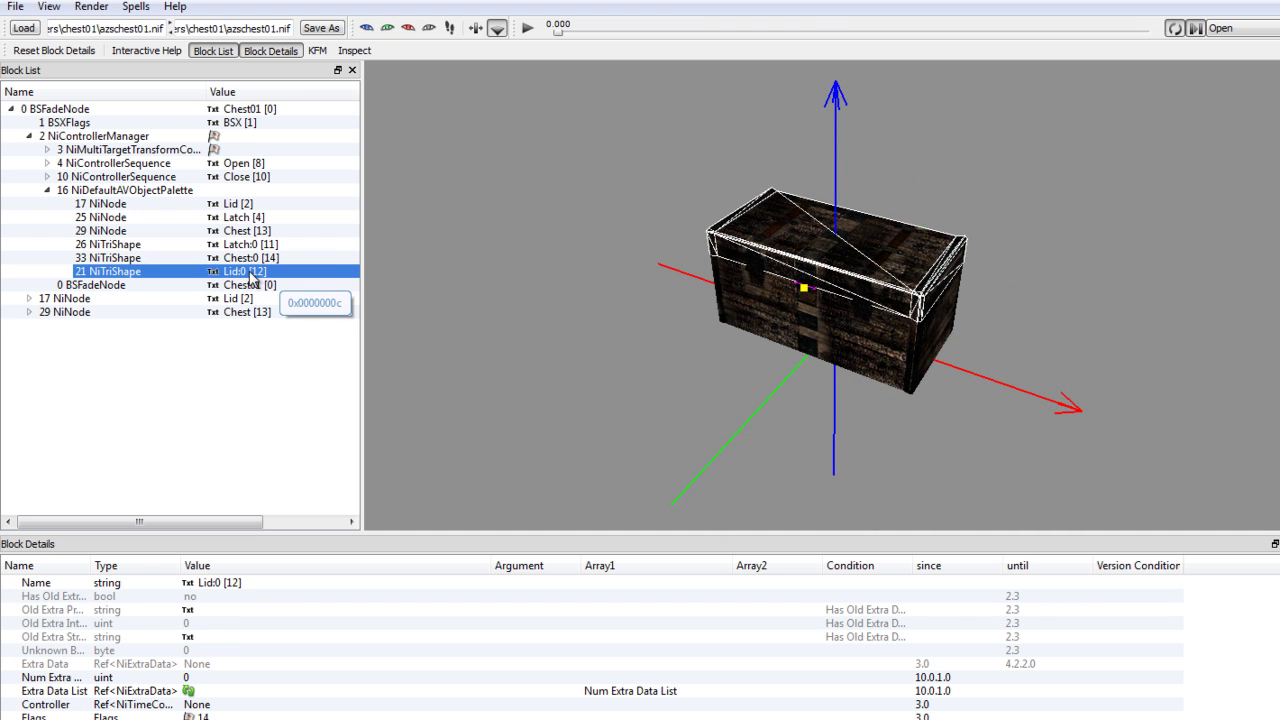
left_click(820, 322)
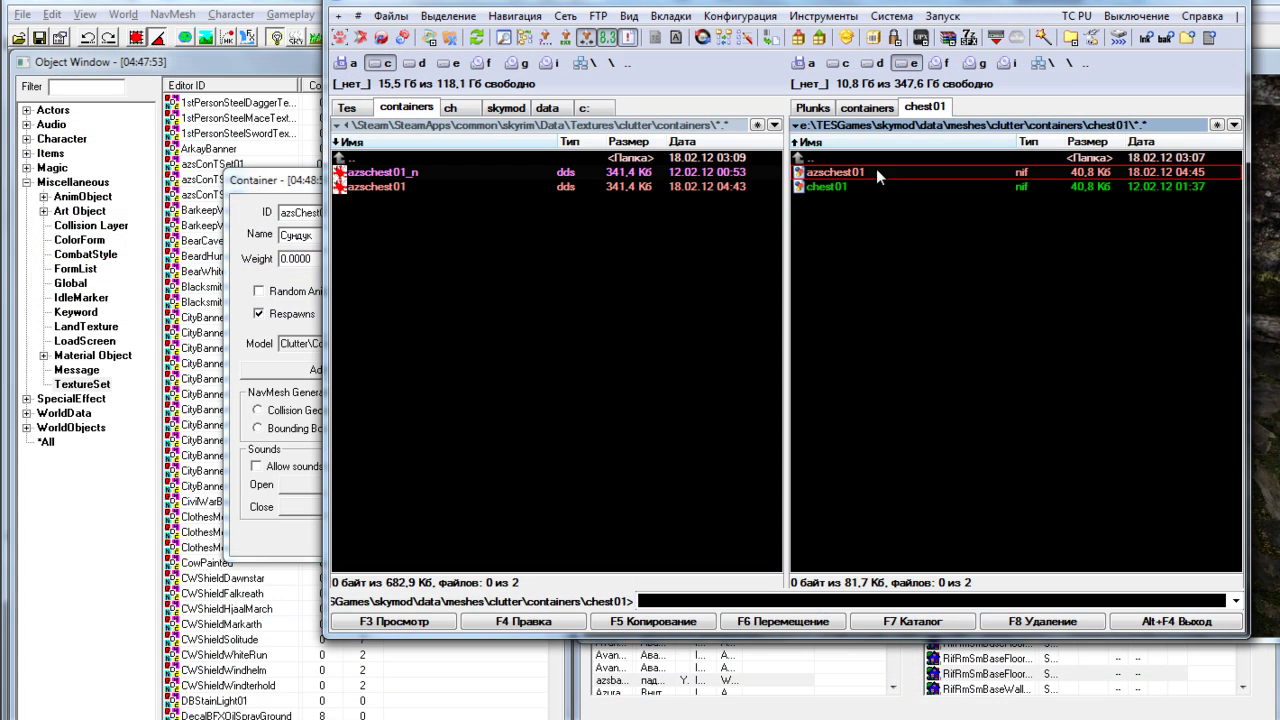
Switch back to the Creation Kit and assign texture set azsConTSet03 to Chest:0 in azsChest01's alternate textures
left_click(300, 181)
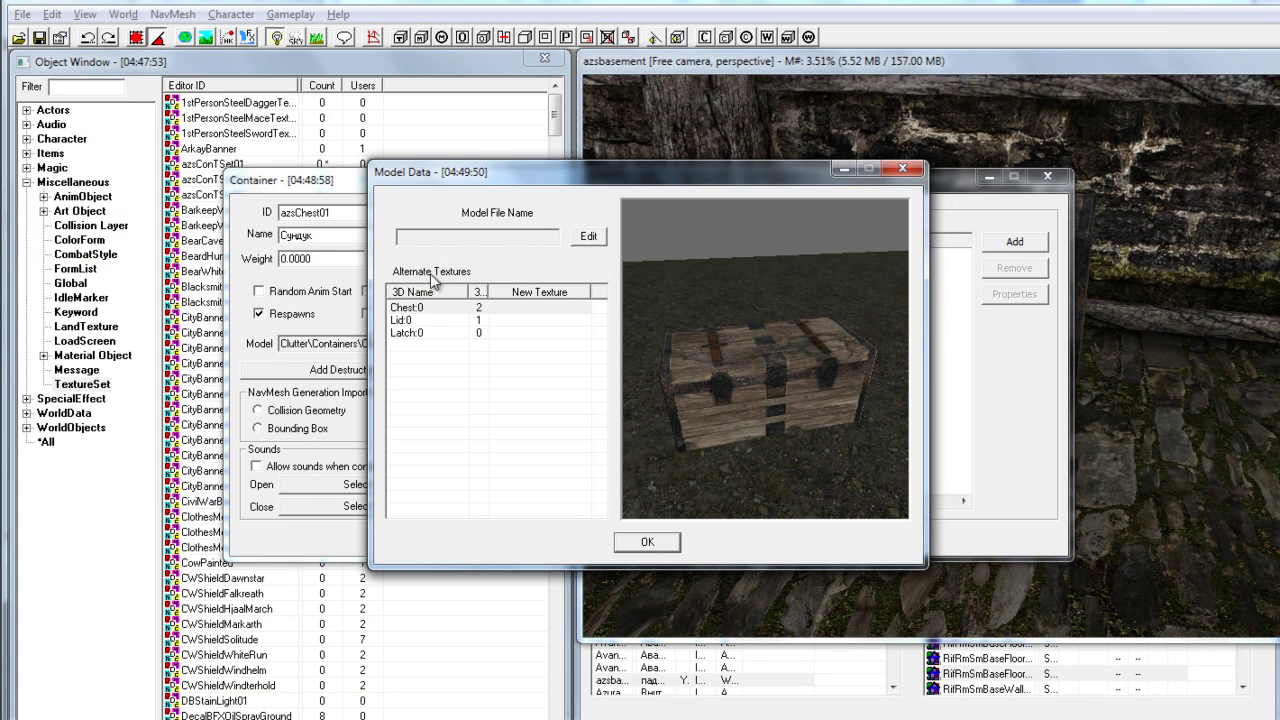
left_click(408, 321)
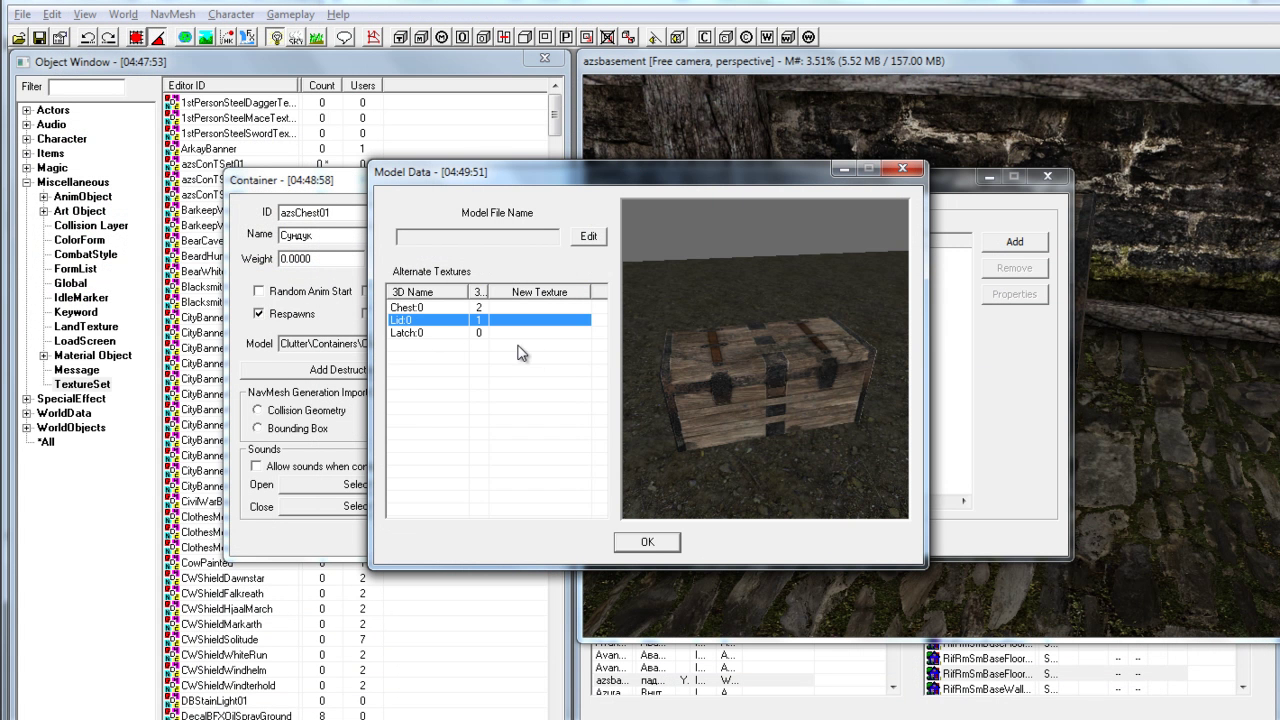
left_click(419, 309)
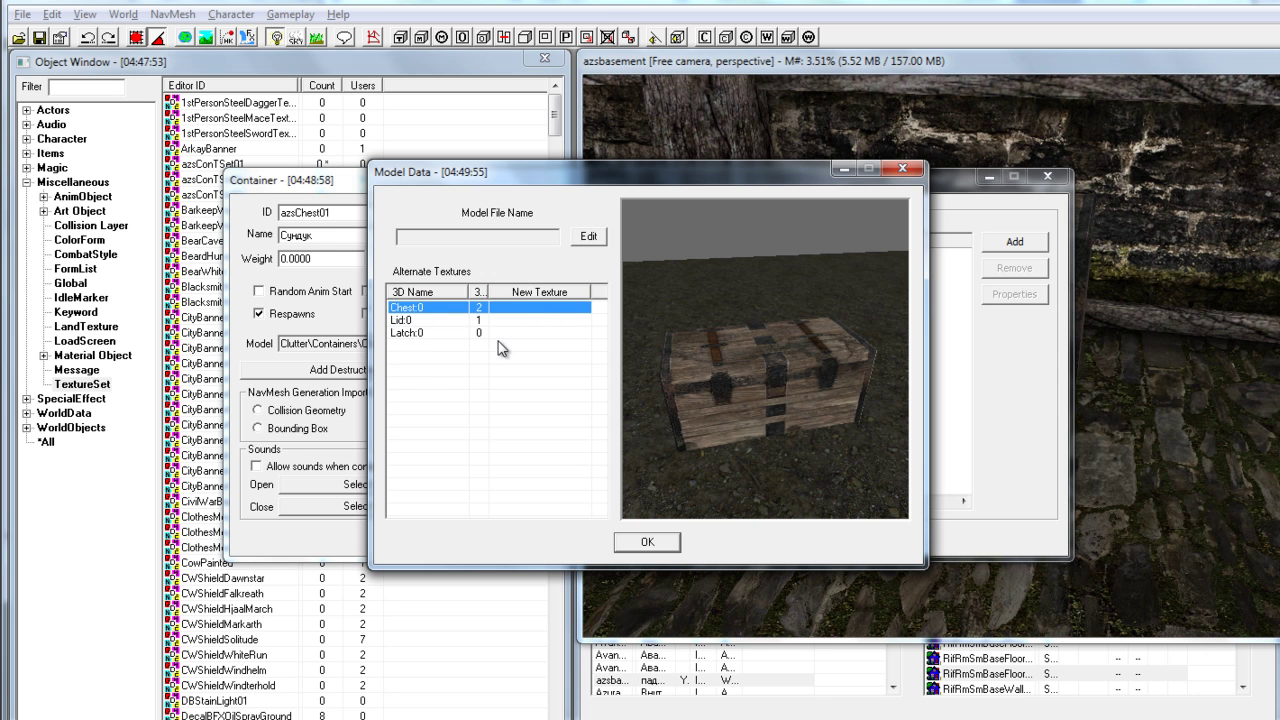
double_click(533, 314)
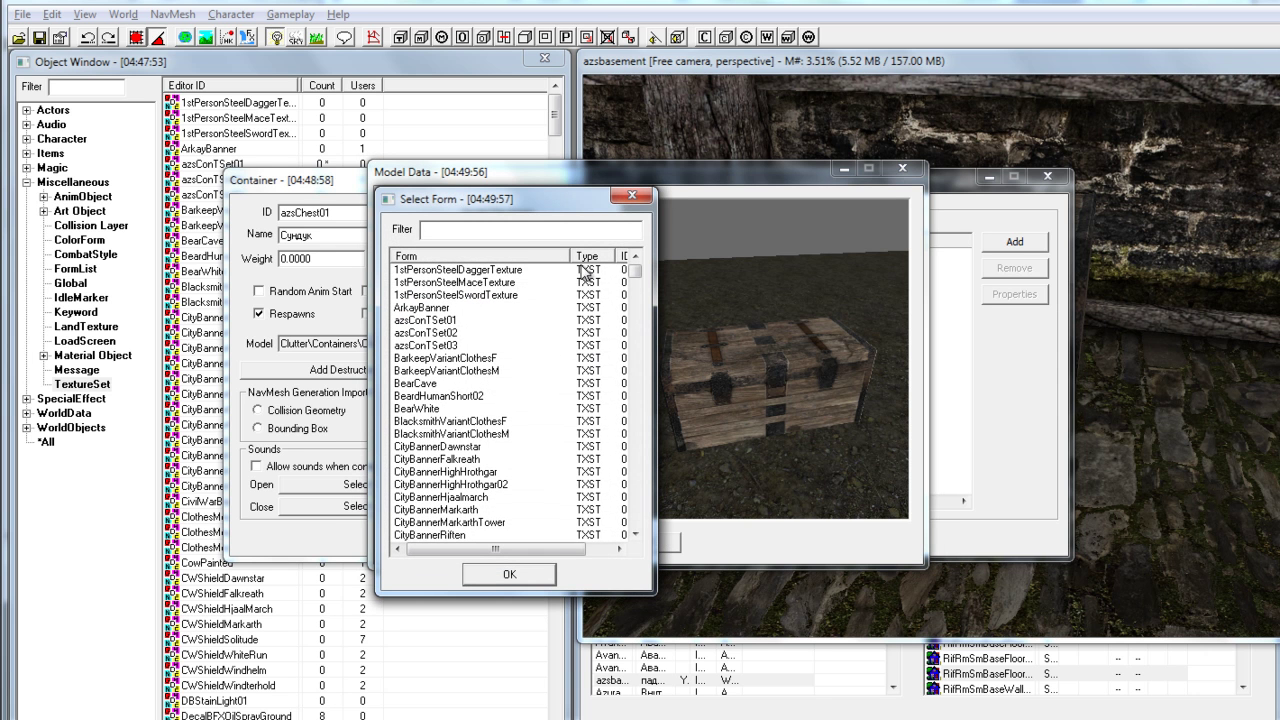
left_click(452, 346)
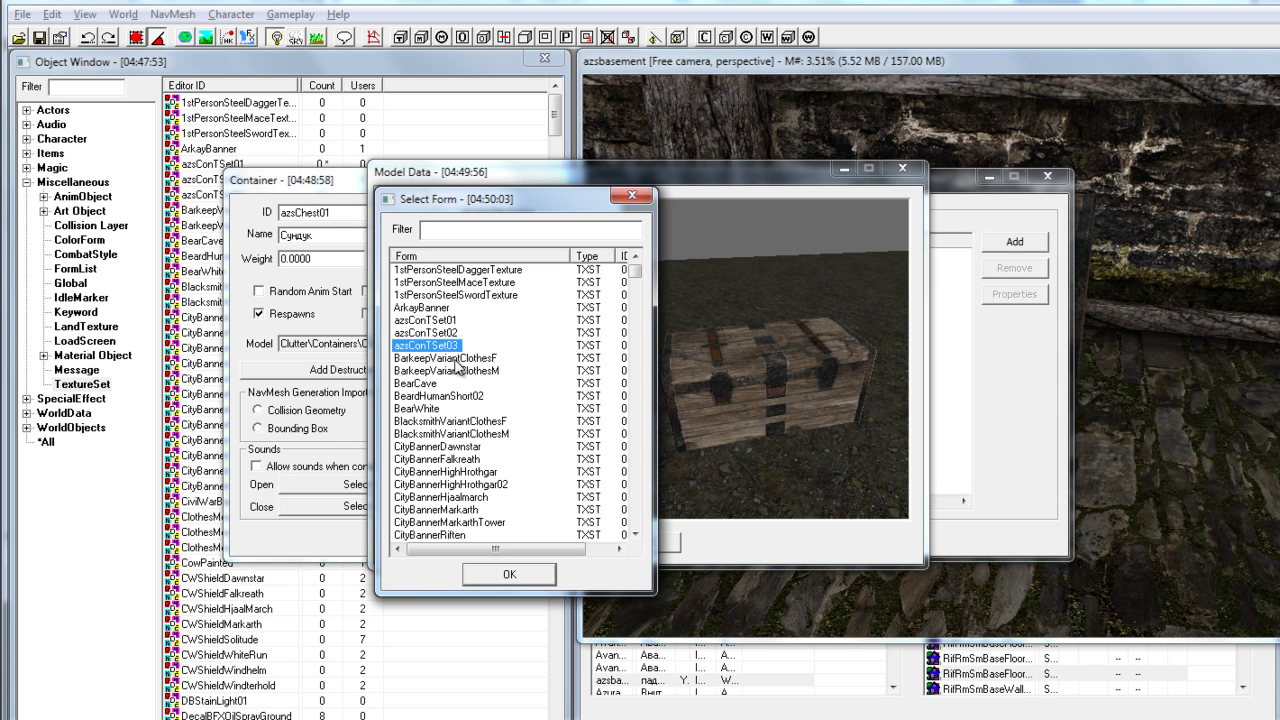
left_click(521, 574)
left_click_drag(760, 347, 630, 300)
left_click_drag(690, 380, 640, 350)
Assign texture set azsConTSet03 to Lid:0 as well, and save the model data and the azsChest01 container
double_click(533, 335)
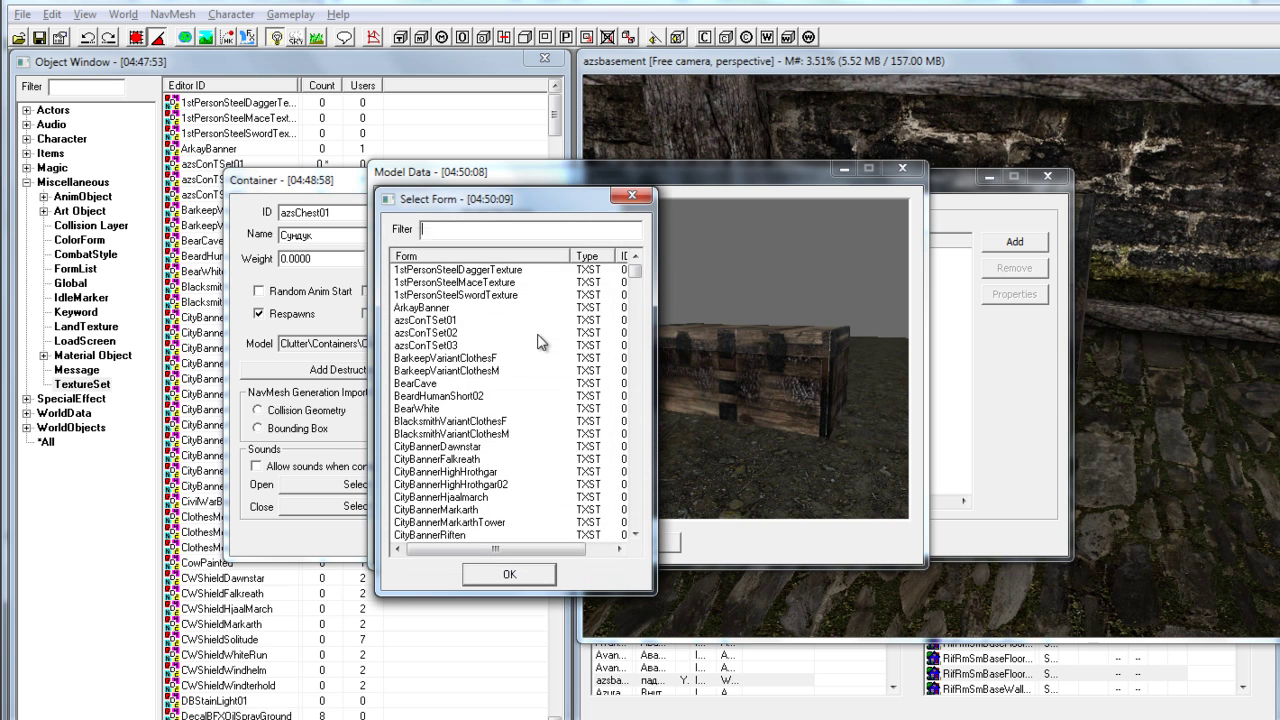
left_click(443, 336)
left_click(436, 345)
left_click(512, 574)
left_click_drag(852, 440, 659, 522)
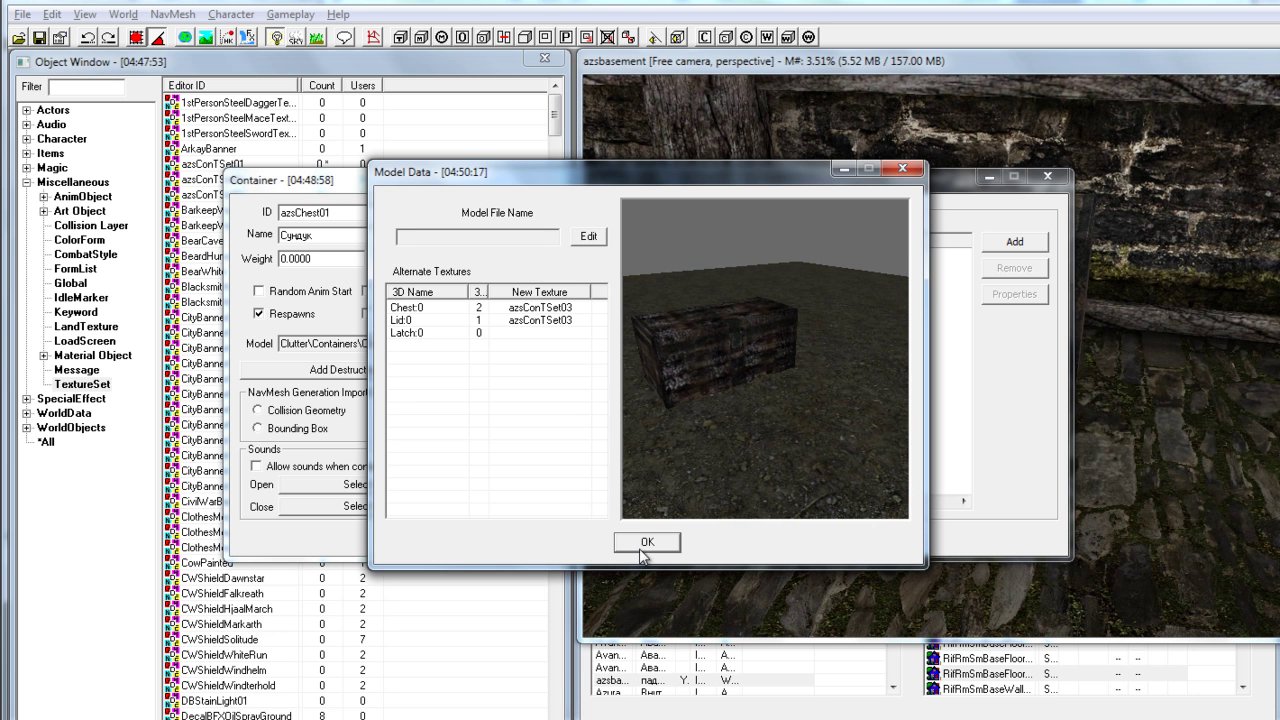
left_click(646, 542)
left_click(611, 542)
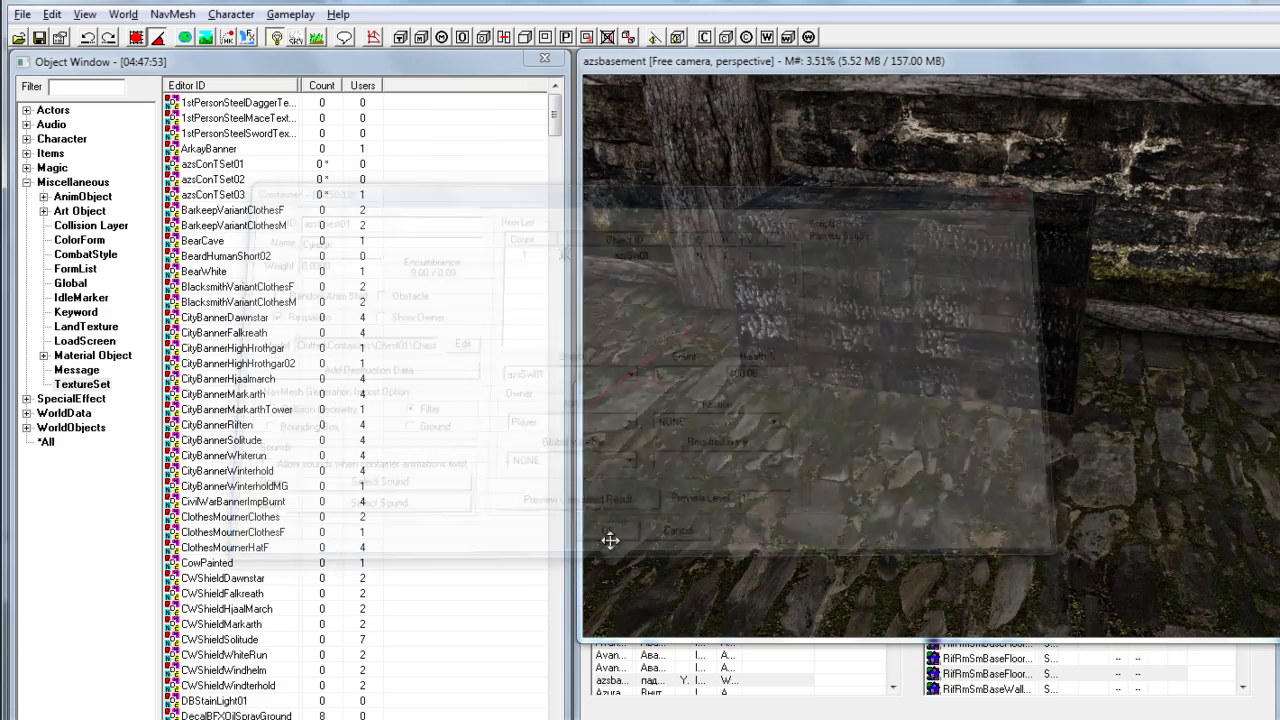
Inspect the retextured chest in the azsbasement cell, and review the alternate textures in its base container's model data
scroll(821, 429, "up", 2)
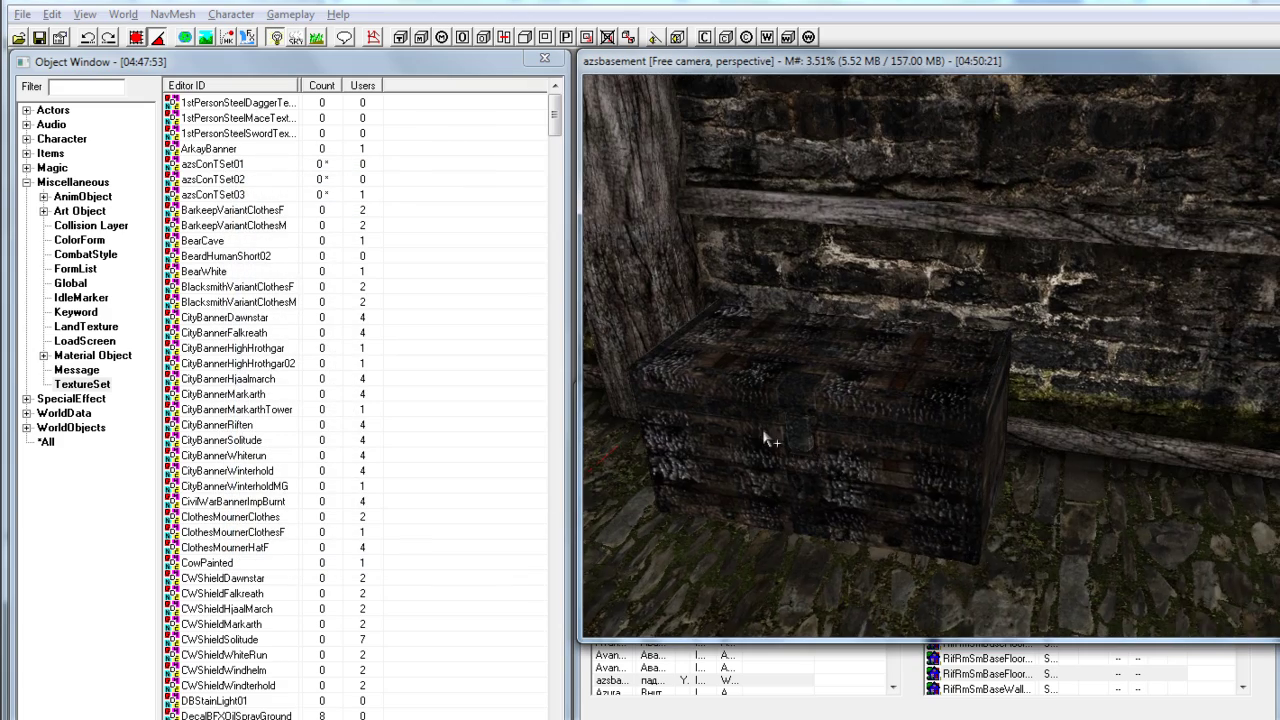
scroll(770, 440, "up", 5)
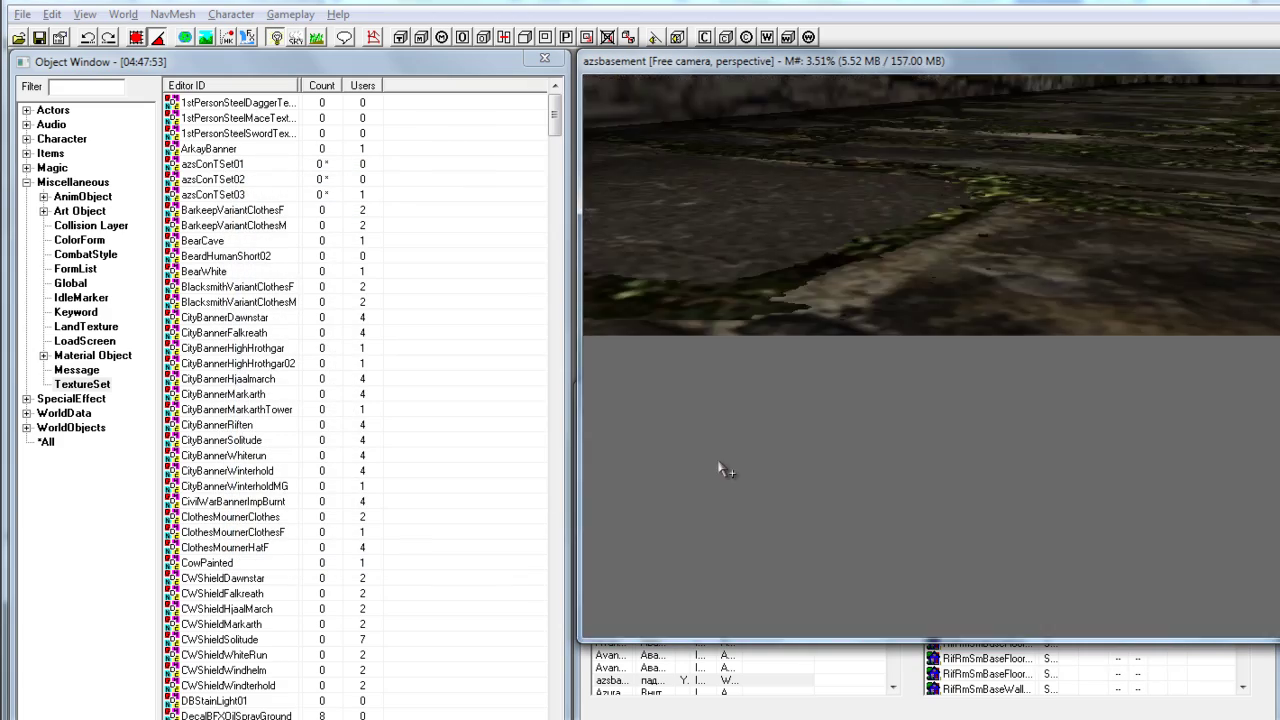
scroll(720, 470, "down", 5)
left_click_drag(780, 443, 860, 433)
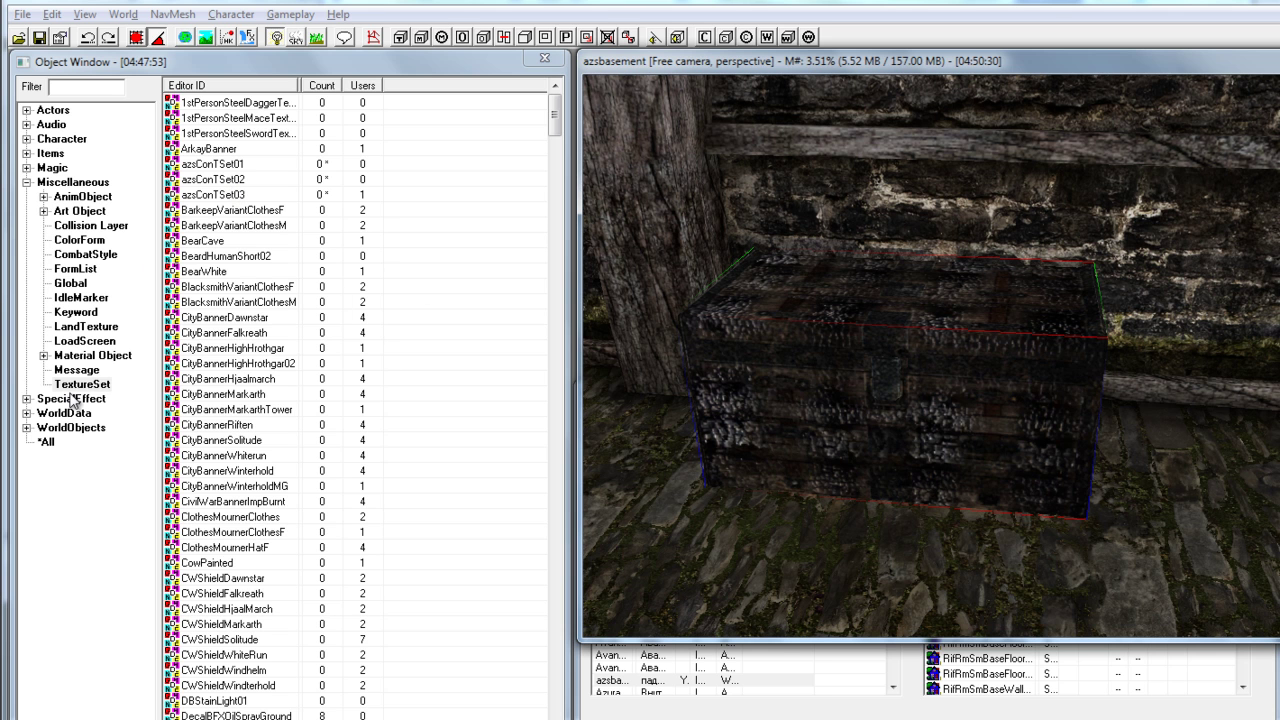
double_click(832, 404)
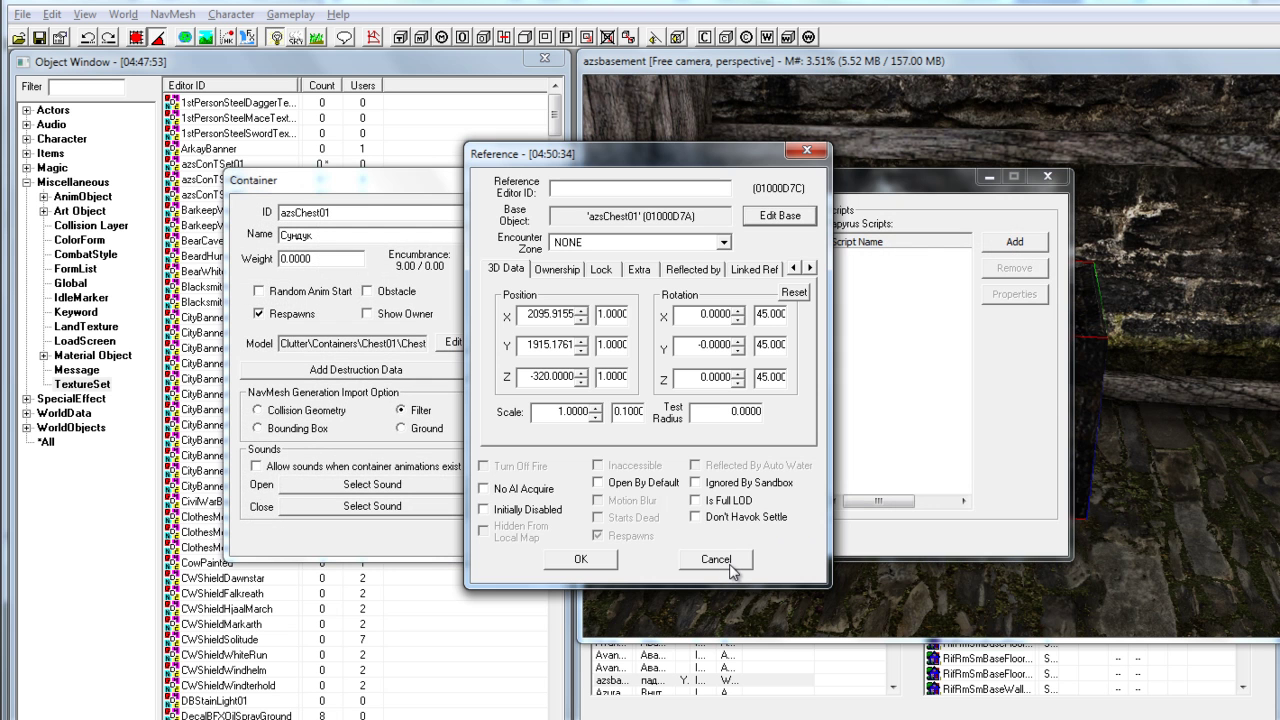
left_click(735, 566)
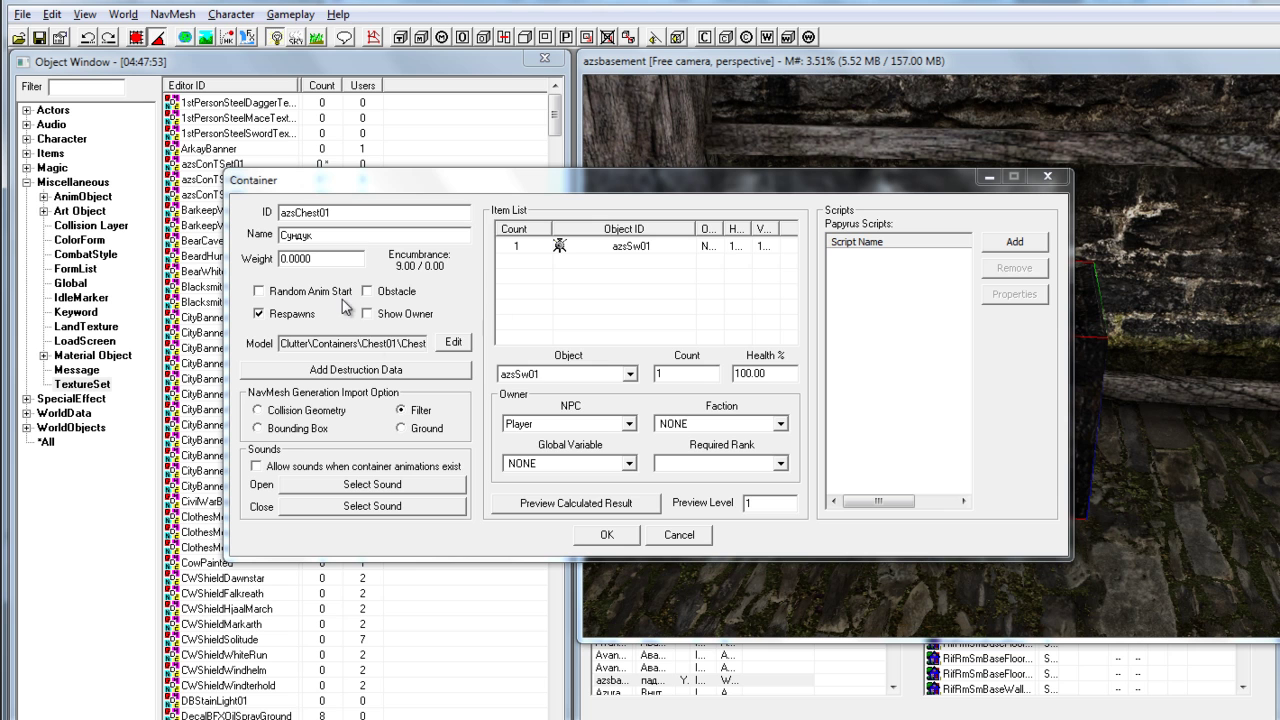
left_click(455, 342)
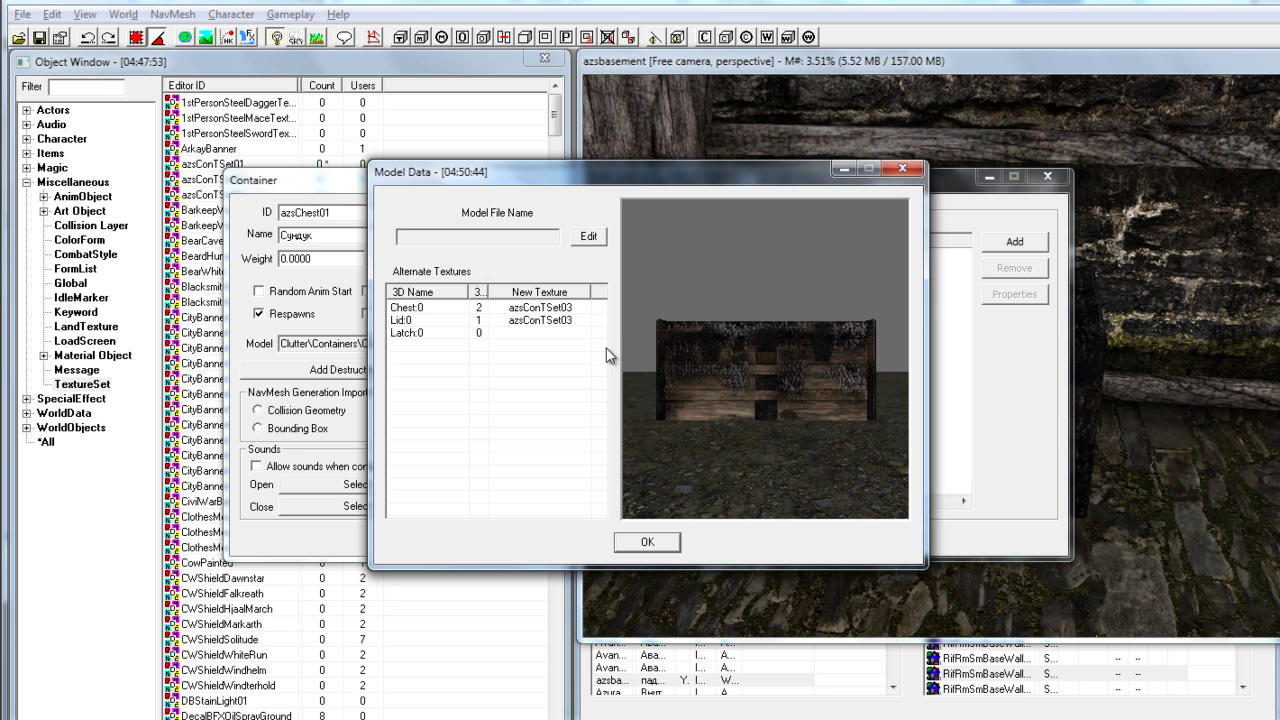
left_click(647, 542)
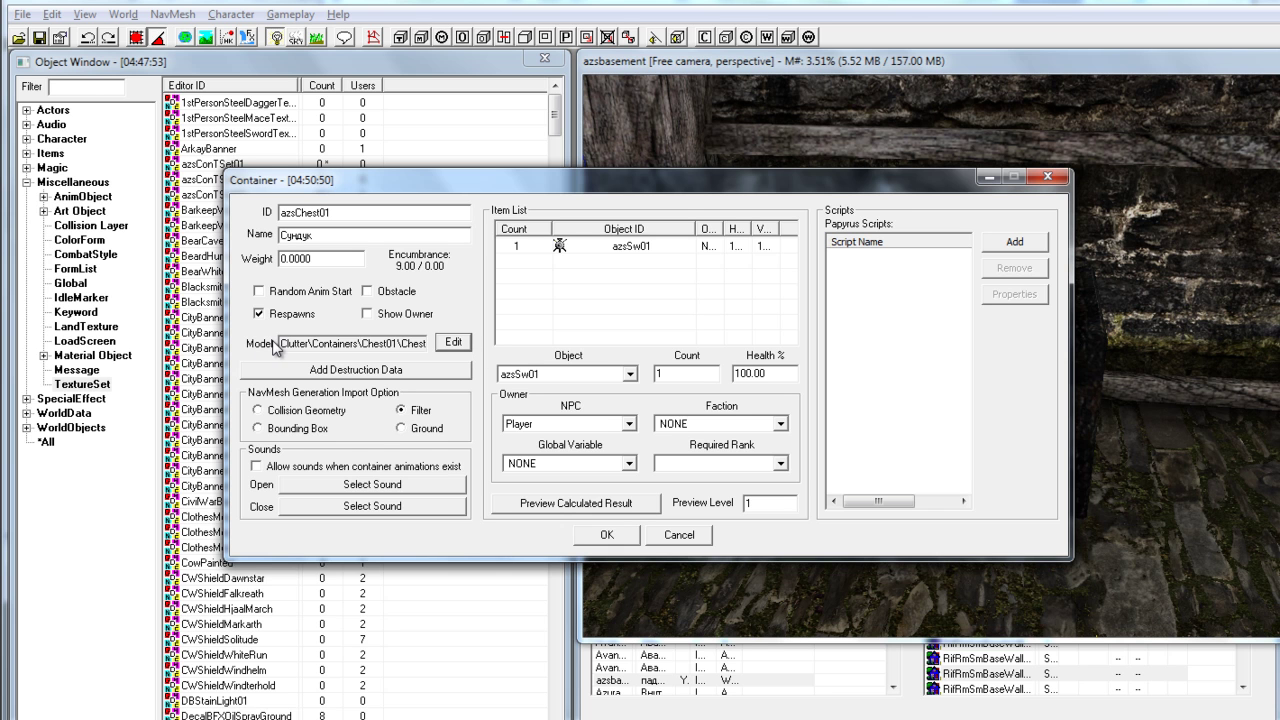
Select azschest01 from the clutter\containers\chest01 folder as the container's model file, and save the azsChest01 container
left_click(455, 342)
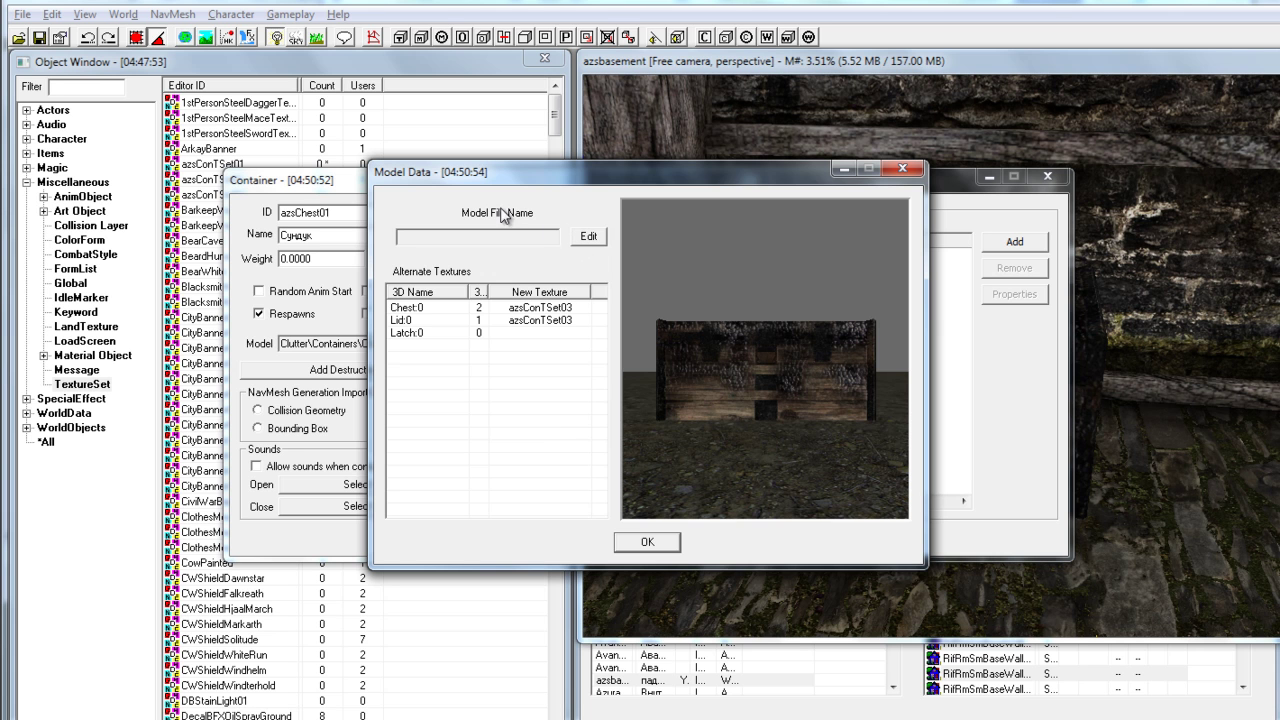
left_click(587, 237)
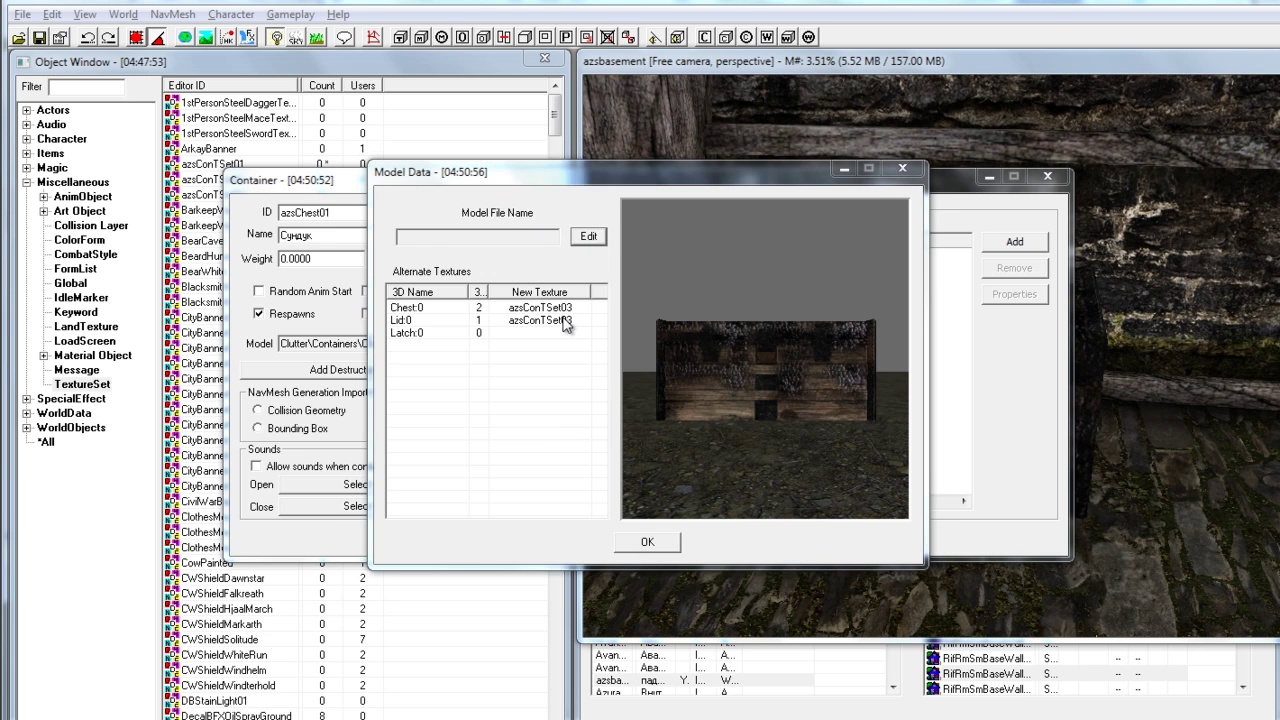
double_click(510, 276)
double_click(512, 276)
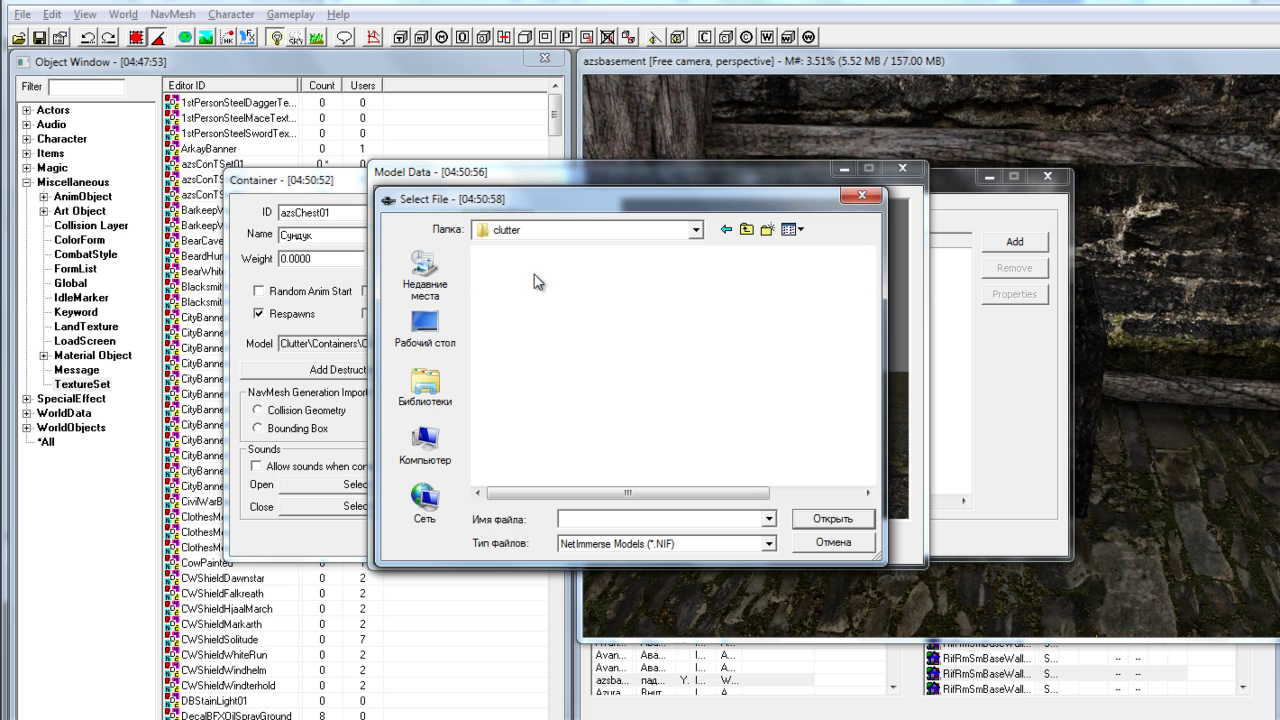
double_click(530, 280)
left_click(494, 277)
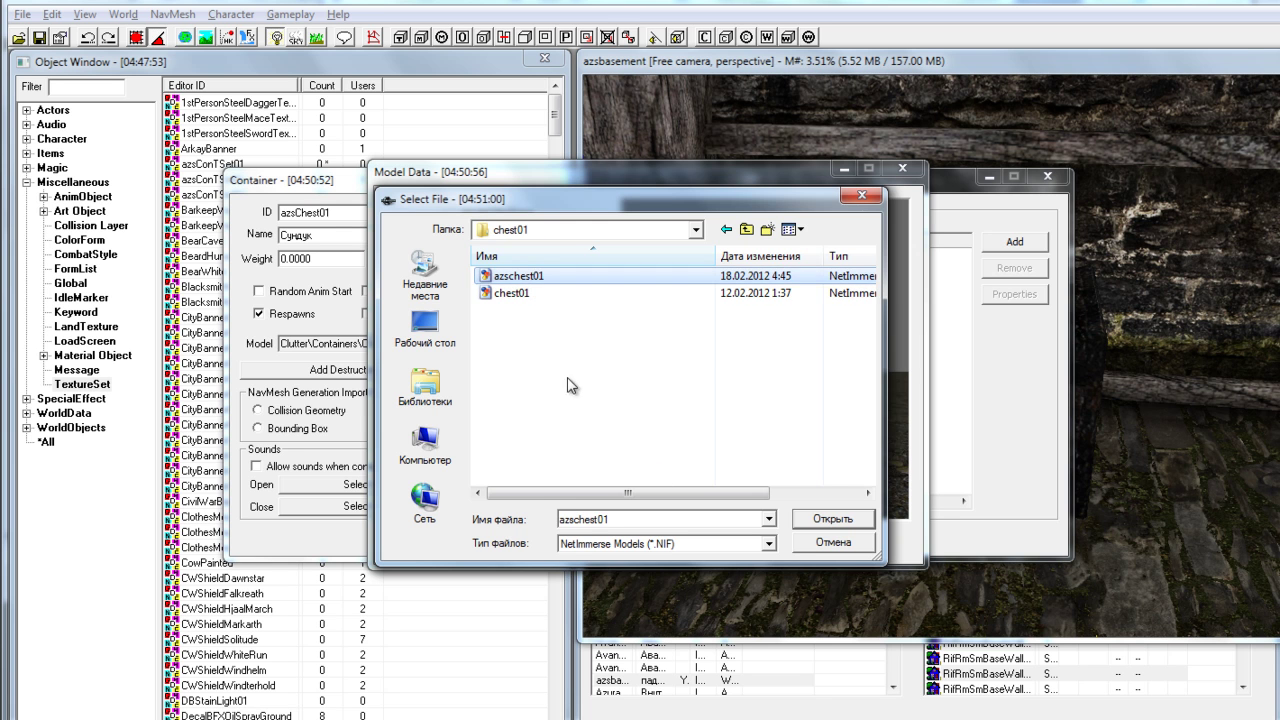
left_click(835, 518)
left_click_drag(786, 291, 820, 379)
left_click(647, 541)
left_click(1035, 244)
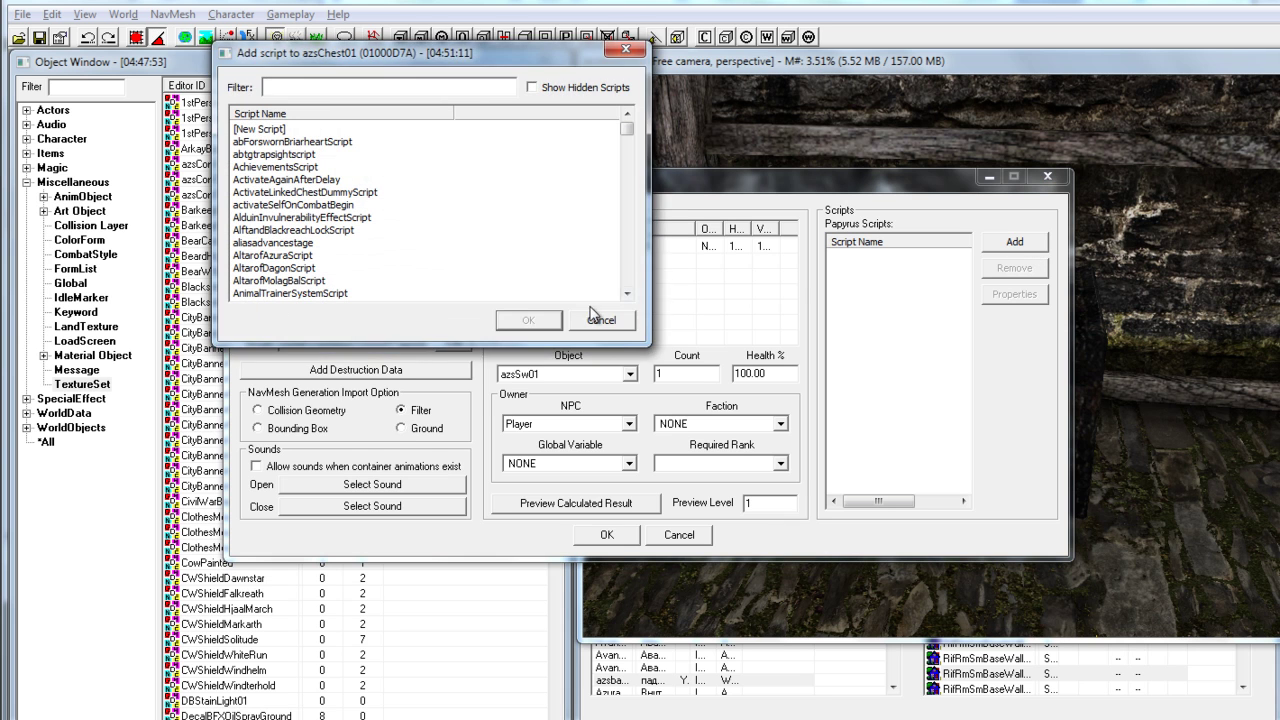
left_click(598, 319)
left_click(628, 535)
Examine the burned-wood chest in the azsbasement cell, both up close and from across the room
left_click_drag(975, 402, 958, 367)
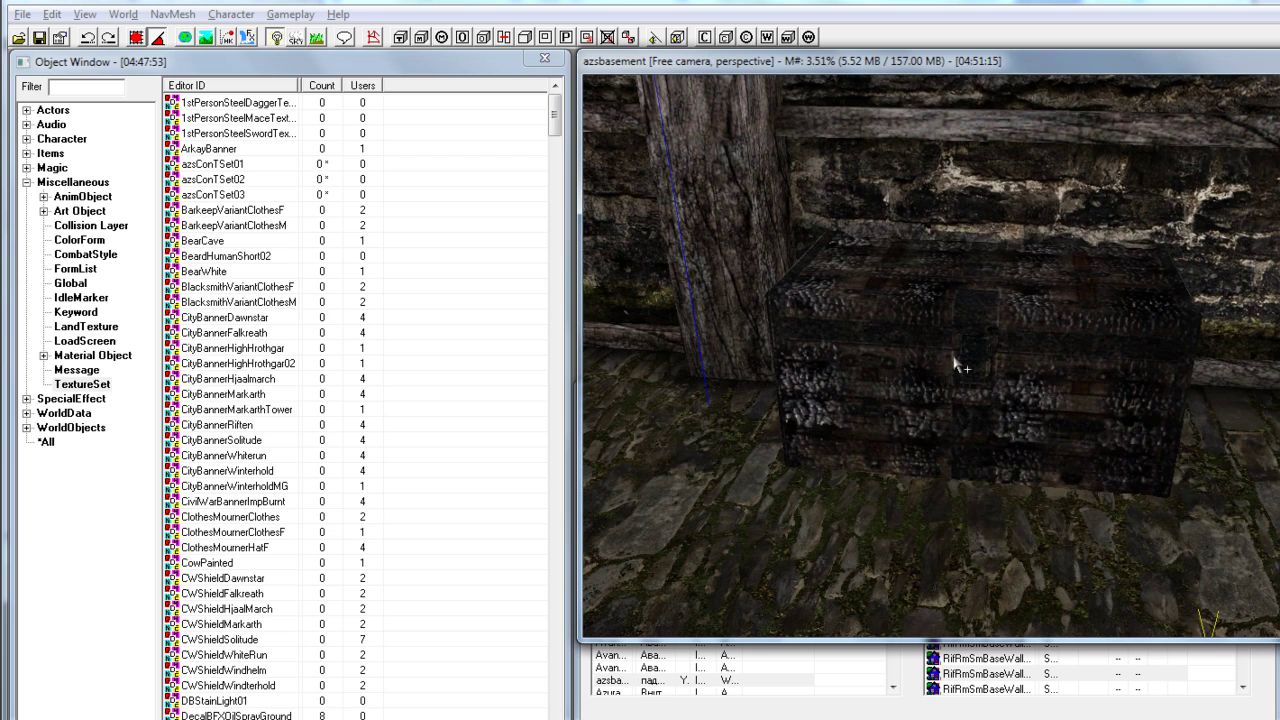
left_click(948, 356)
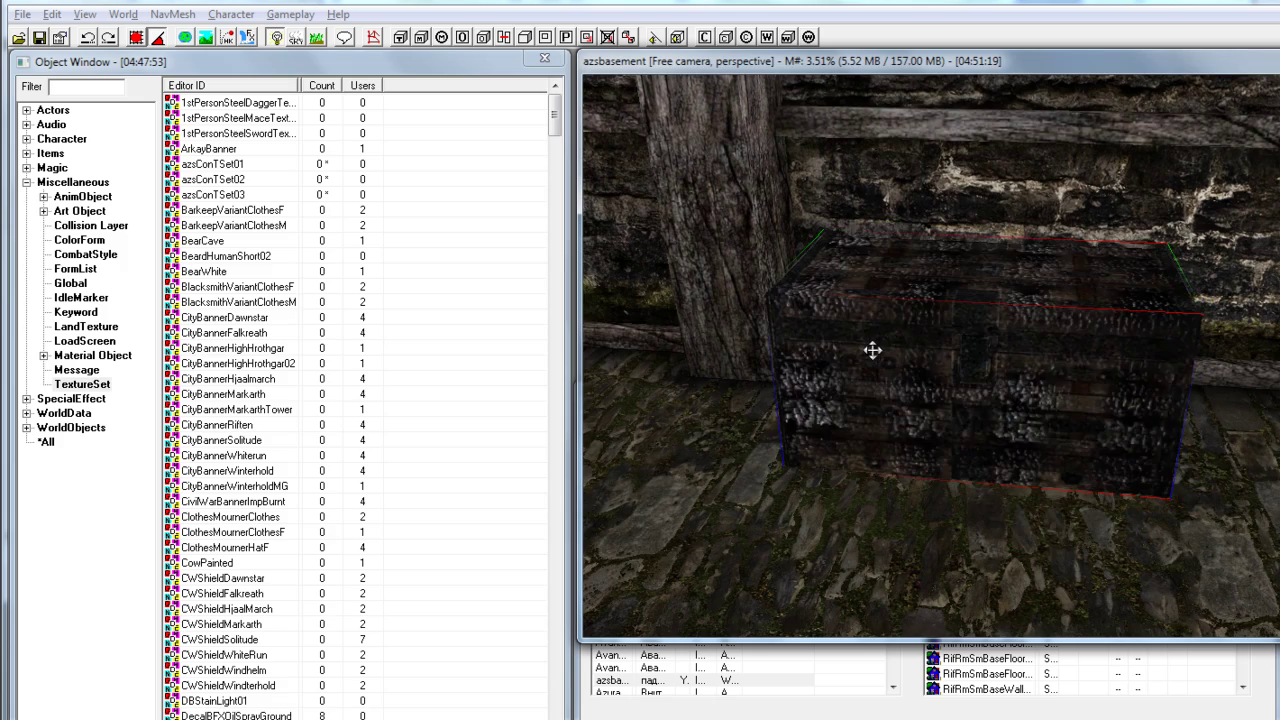
scroll(877, 351, "down", 5)
left_click_drag(705, 393, 900, 348)
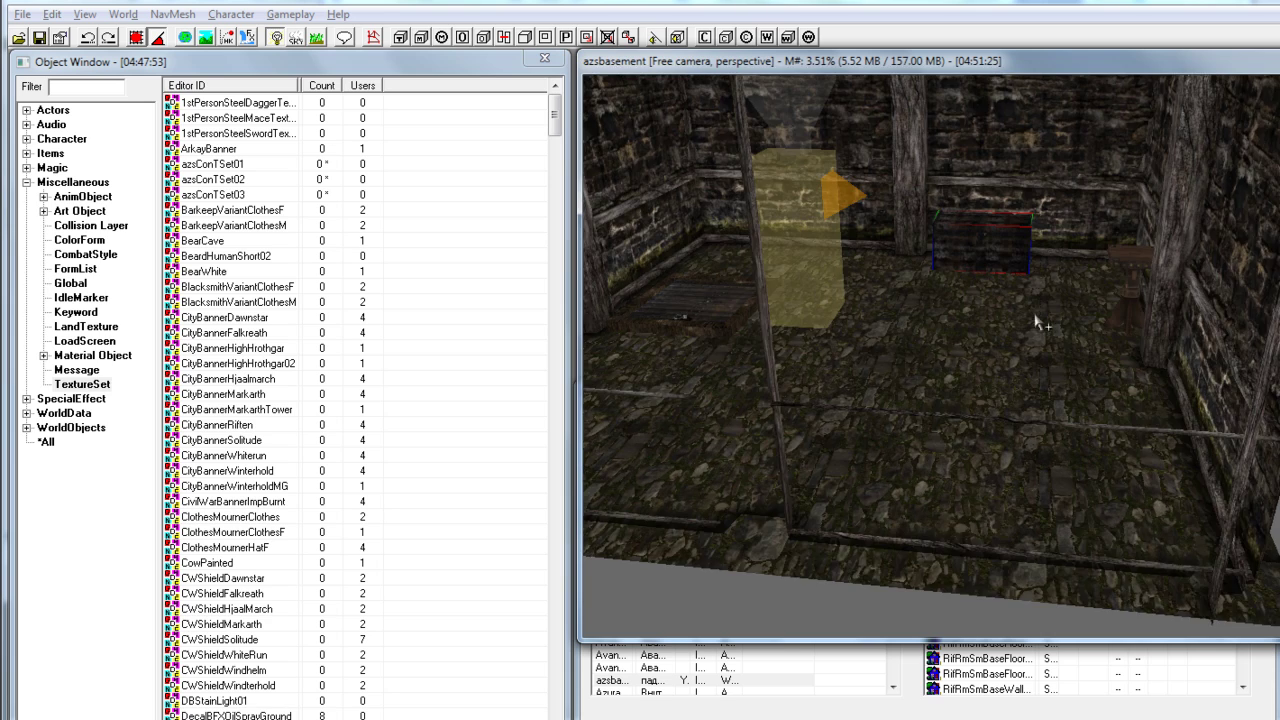
scroll(1020, 320, "down", 3)
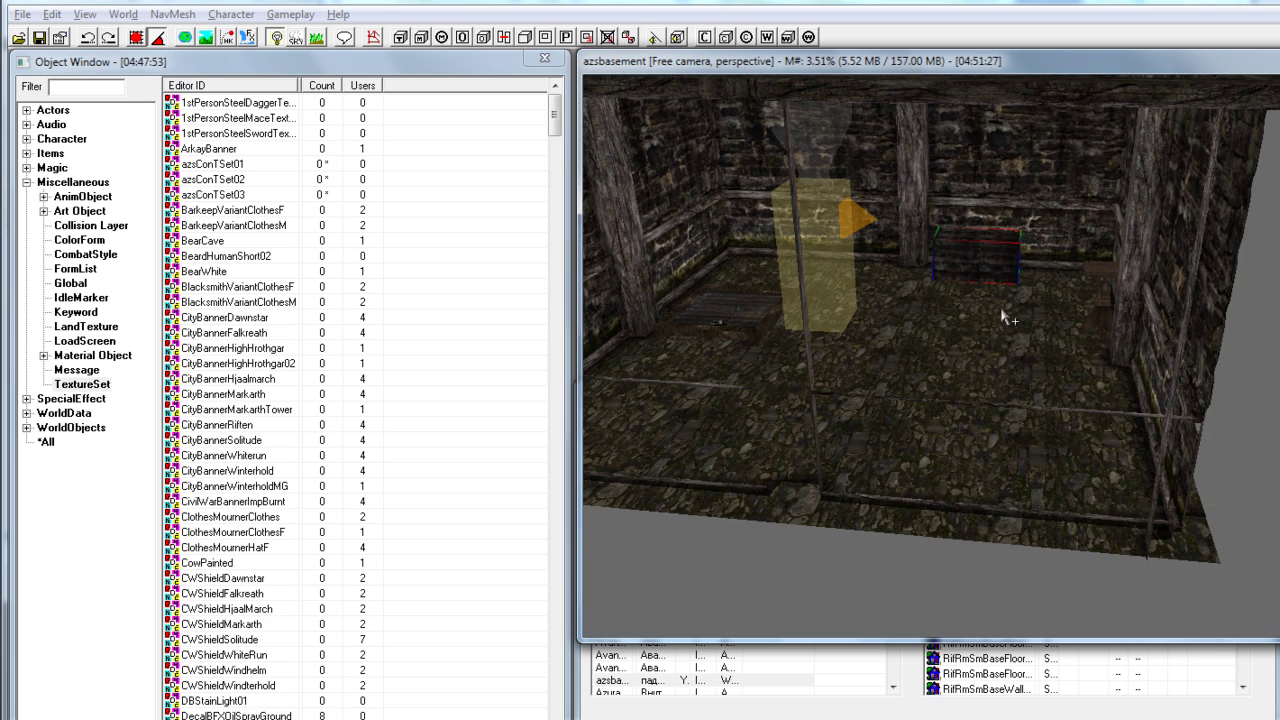
left_click(1245, 719)
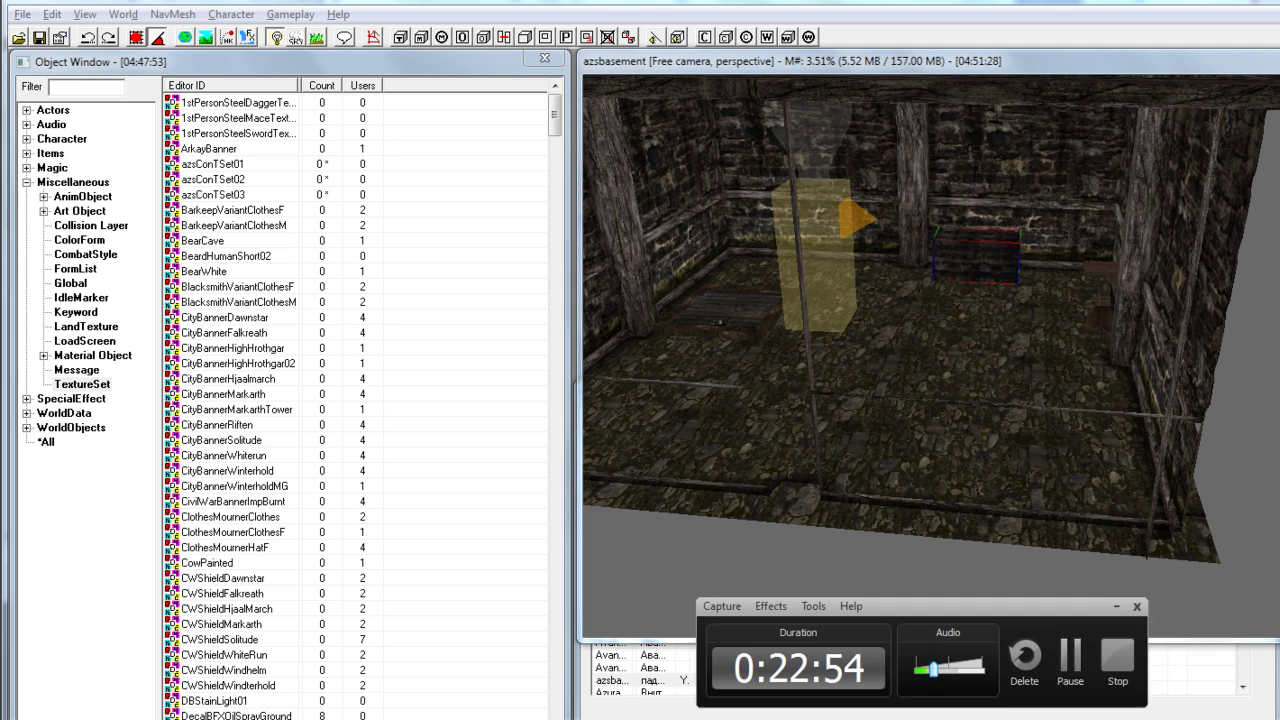